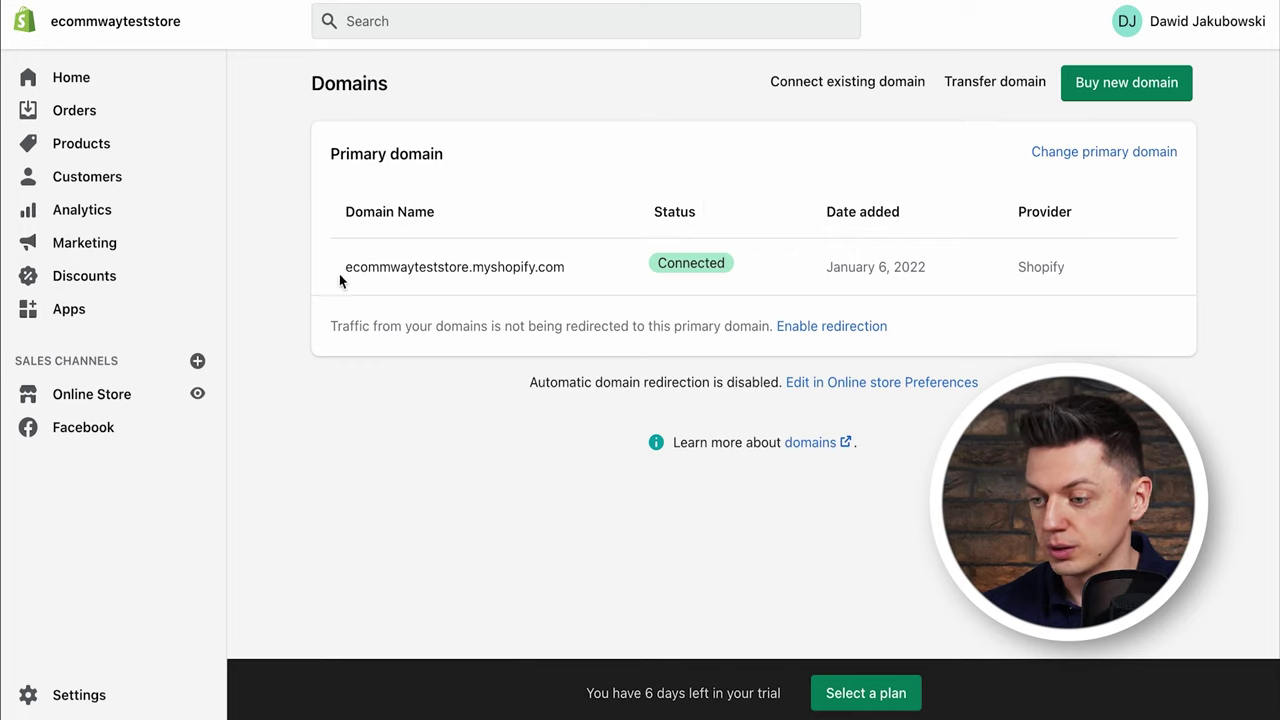
- Examine the store's primary domain name and its myshopify.com ending on the Domains page
{"action": "left_click_drag", "start_coordinate": [345, 270], "coordinate": [460, 268]}
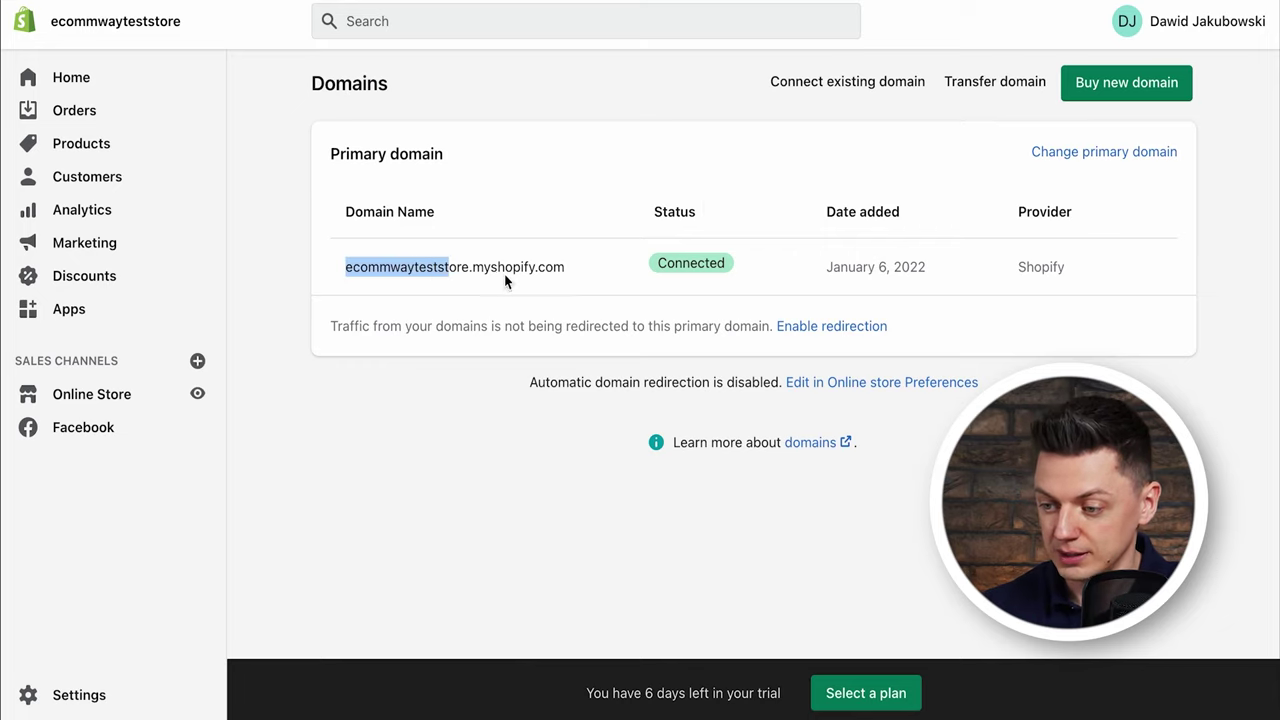
{"action": "left_click", "coordinate": [453, 266]}
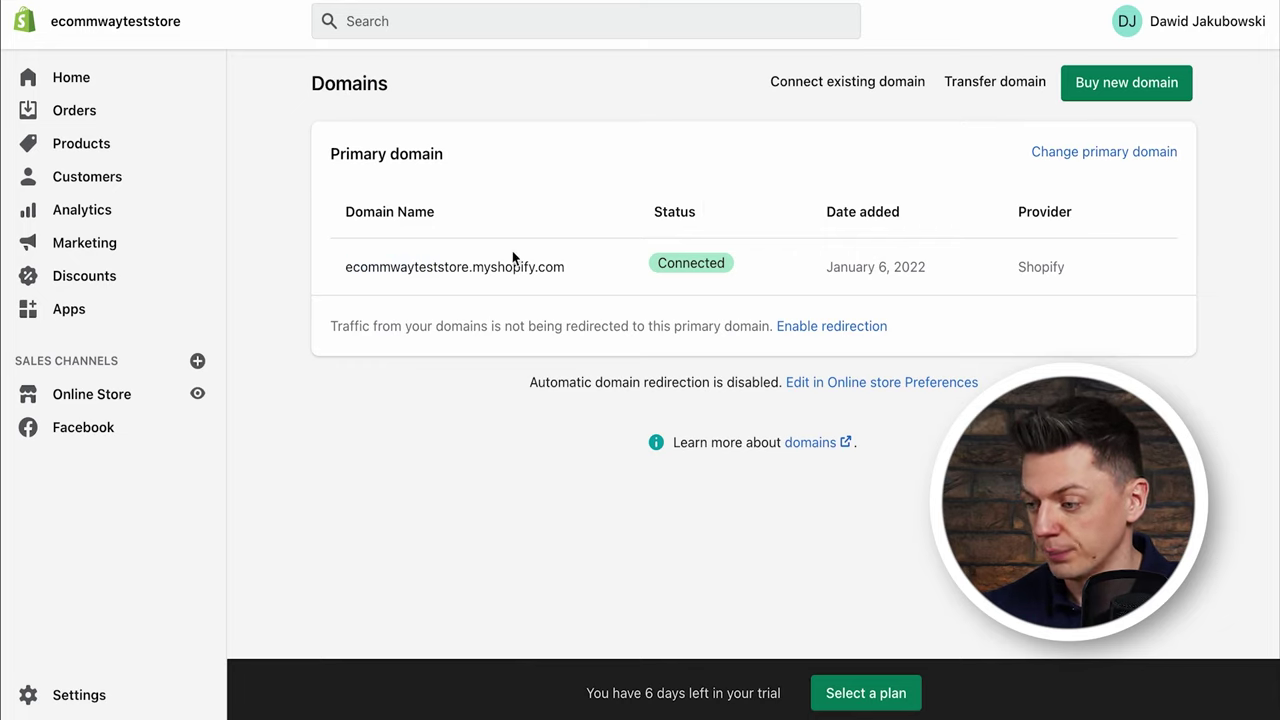
{"action": "left_click_drag", "start_coordinate": [473, 267], "coordinate": [345, 268]}
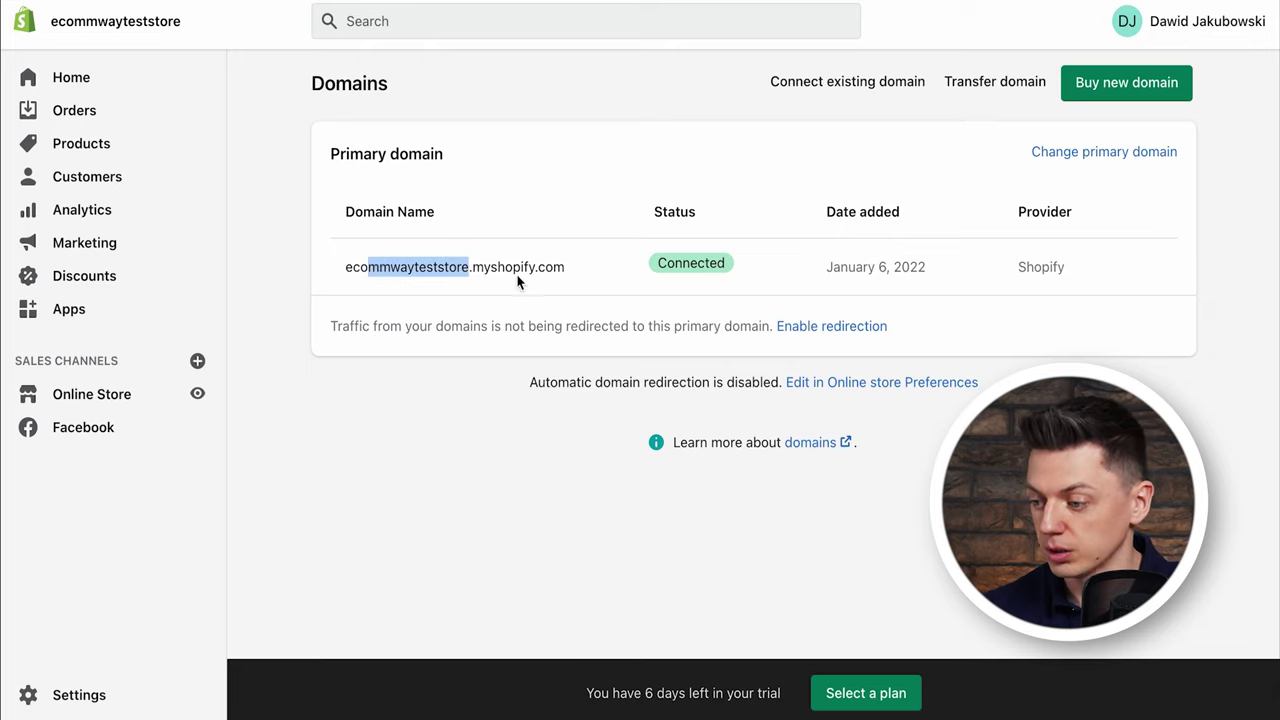
{"action": "left_click", "coordinate": [530, 278]}
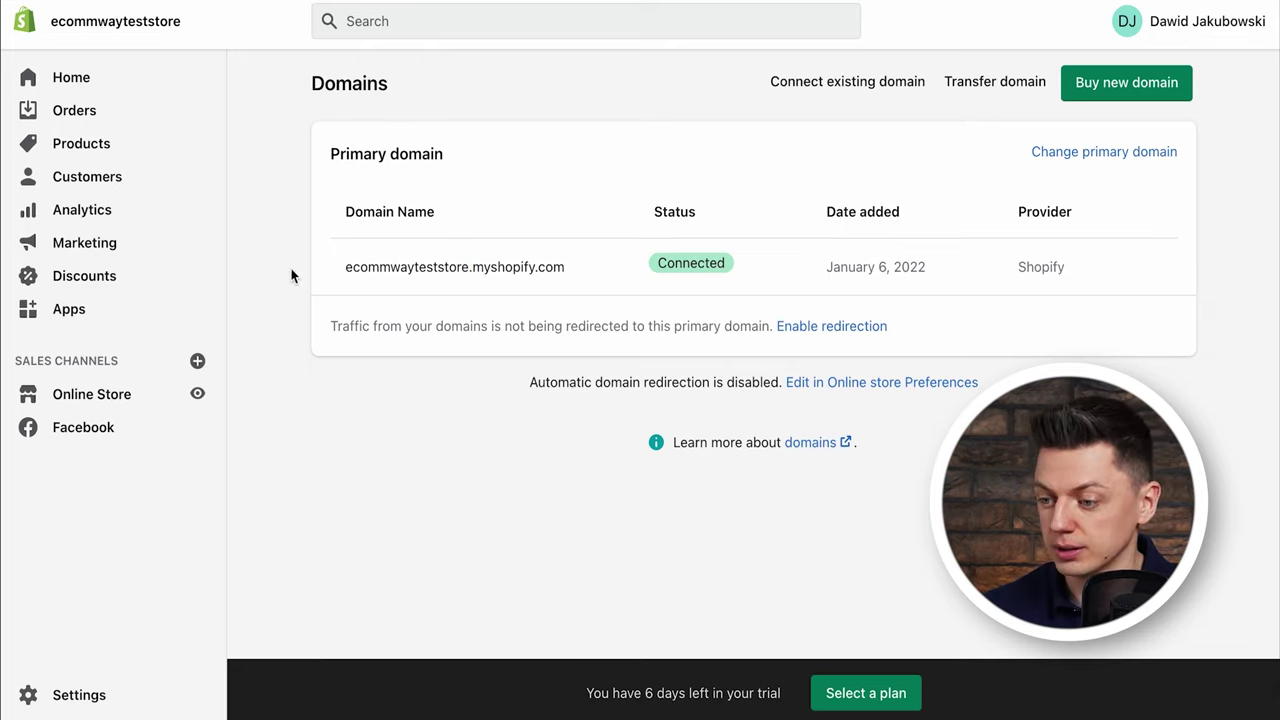
{"action": "left_click_drag", "start_coordinate": [534, 266], "coordinate": [560, 268]}
{"action": "left_click", "coordinate": [540, 267]}
{"action": "left_click", "coordinate": [573, 280]}
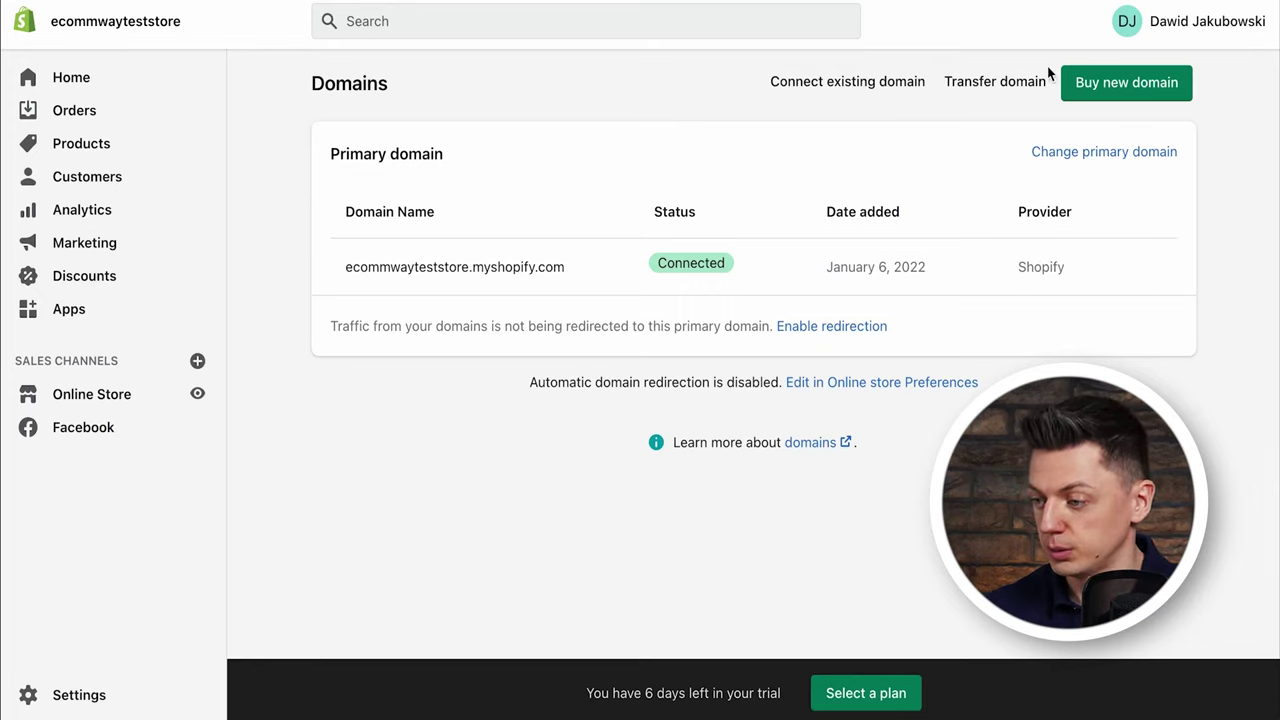
- Start buying a new domain, search for "sportstore", and review the availability of its extensions
{"action": "left_click", "coordinate": [1160, 86]}
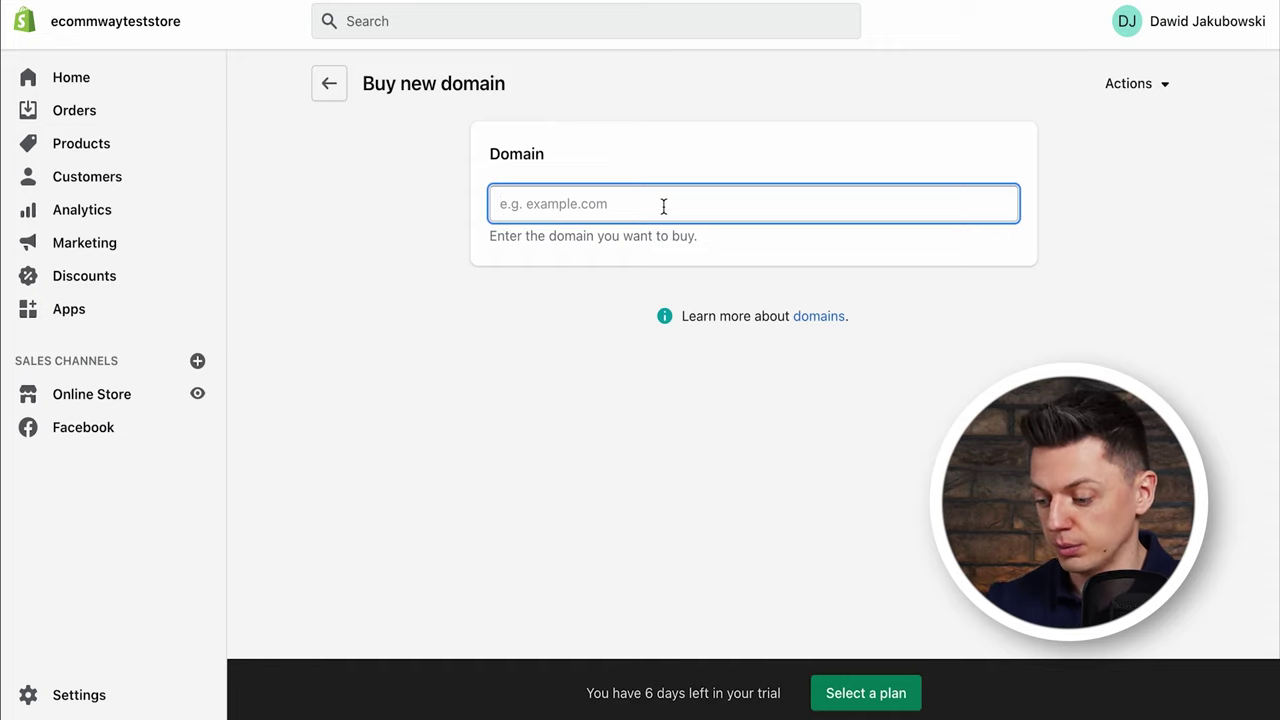
{"action": "type", "text": "sportsto"}
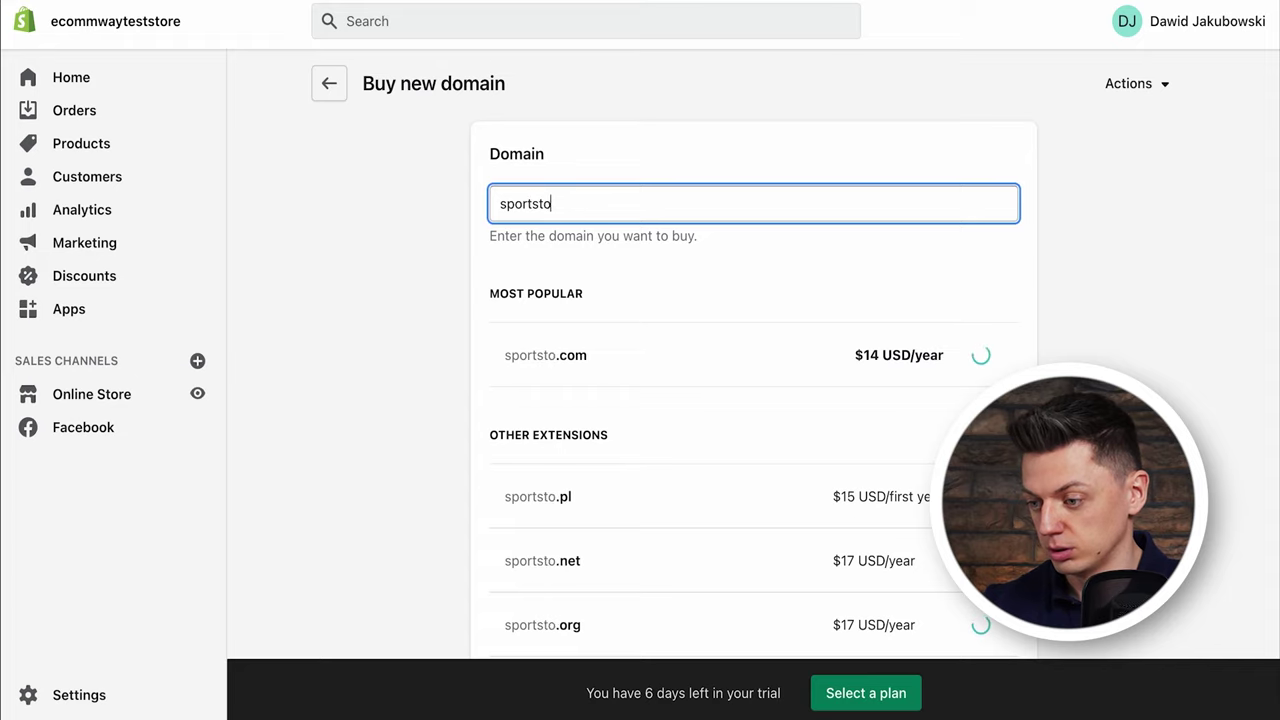
{"action": "type", "text": "re"}
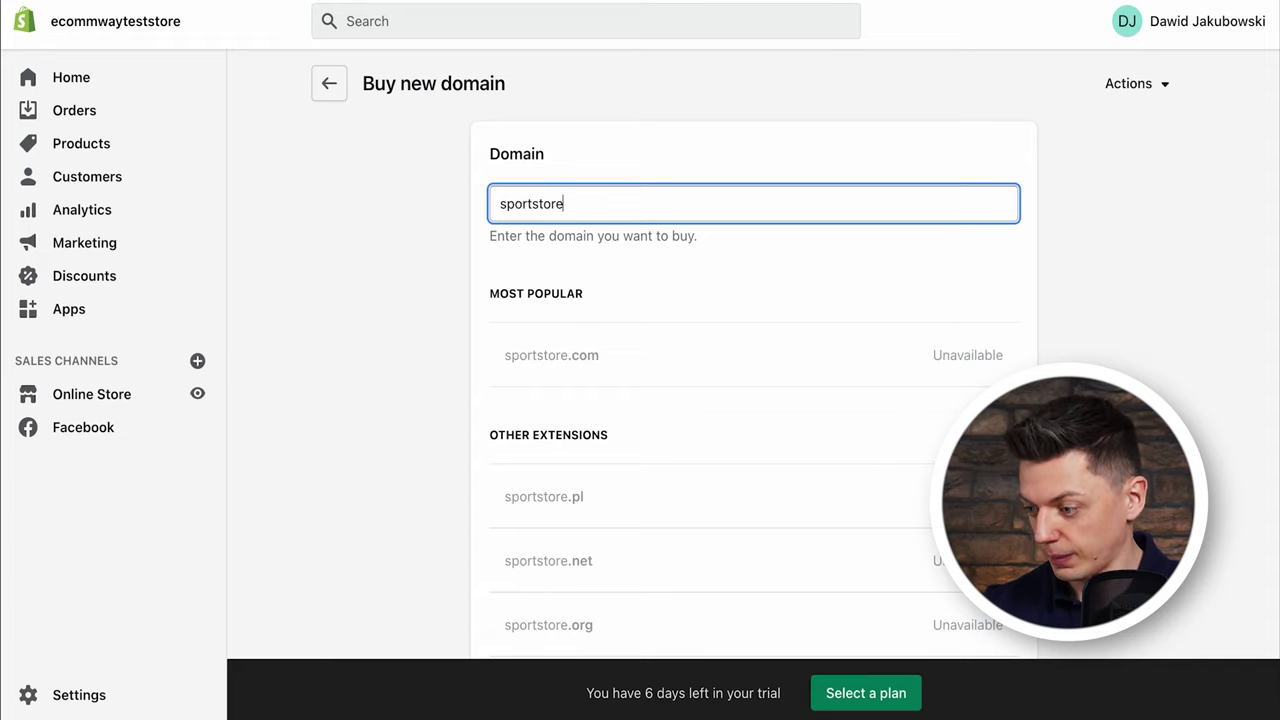
{"action": "scroll", "coordinate": [783, 251], "scroll_direction": "down", "scroll_amount": 1}
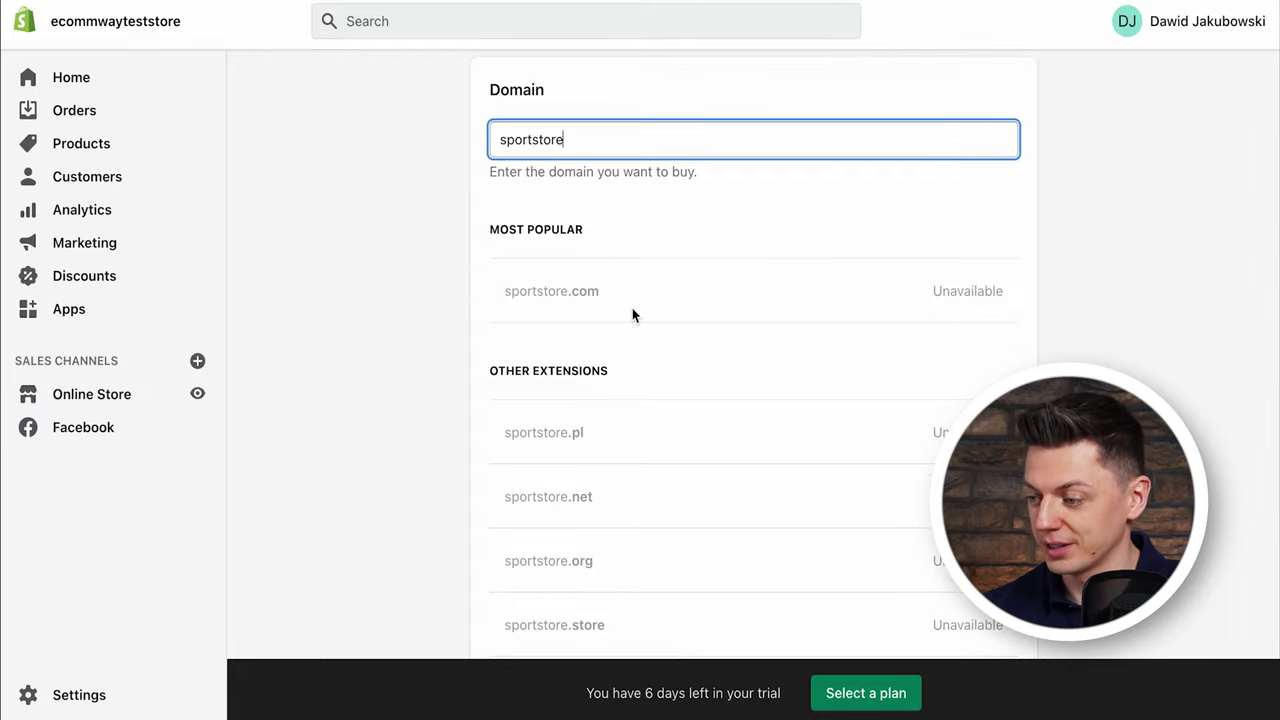
{"action": "scroll", "coordinate": [946, 289], "scroll_direction": "down", "scroll_amount": 3}
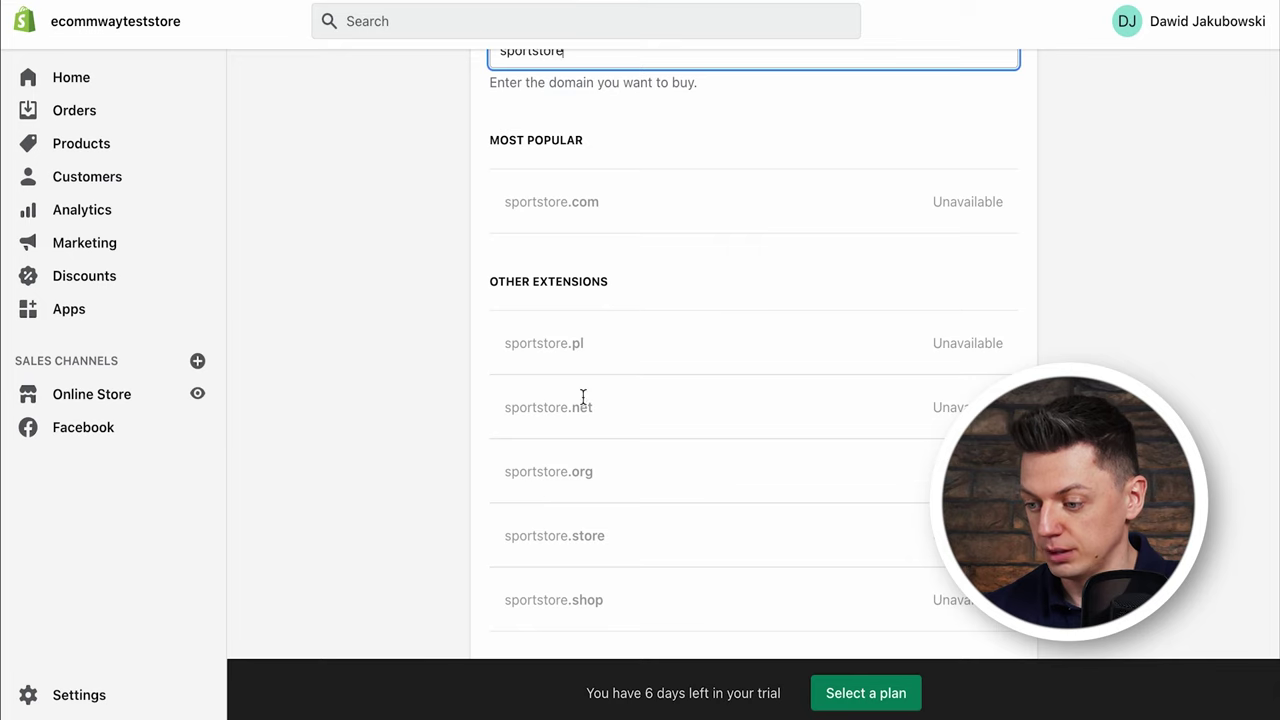
{"action": "scroll", "coordinate": [585, 503], "scroll_direction": "down", "scroll_amount": 2}
{"action": "scroll", "coordinate": [663, 251], "scroll_direction": "up", "scroll_amount": 4}
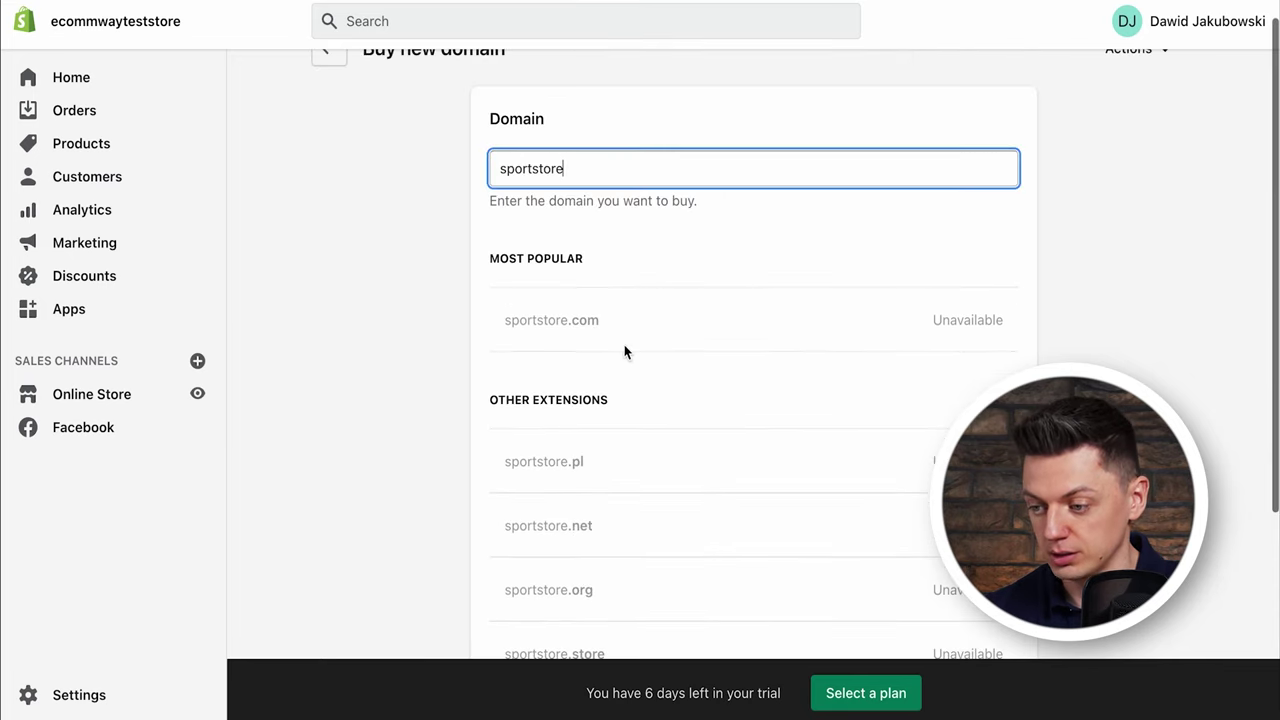
{"action": "scroll", "coordinate": [791, 314], "scroll_direction": "up", "scroll_amount": 1}
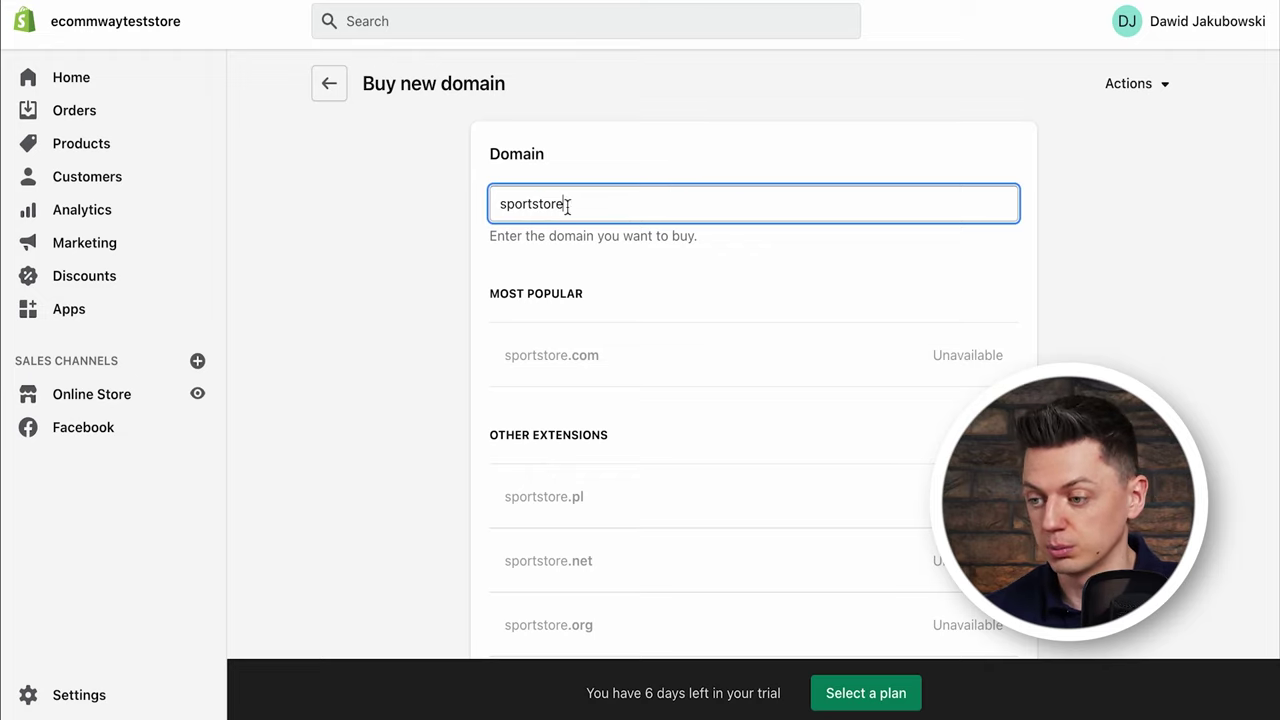
- Replace the domain search with "yourgymstuff" and review the offered extensions and prices
{"action": "double_click", "coordinate": [525, 212]}
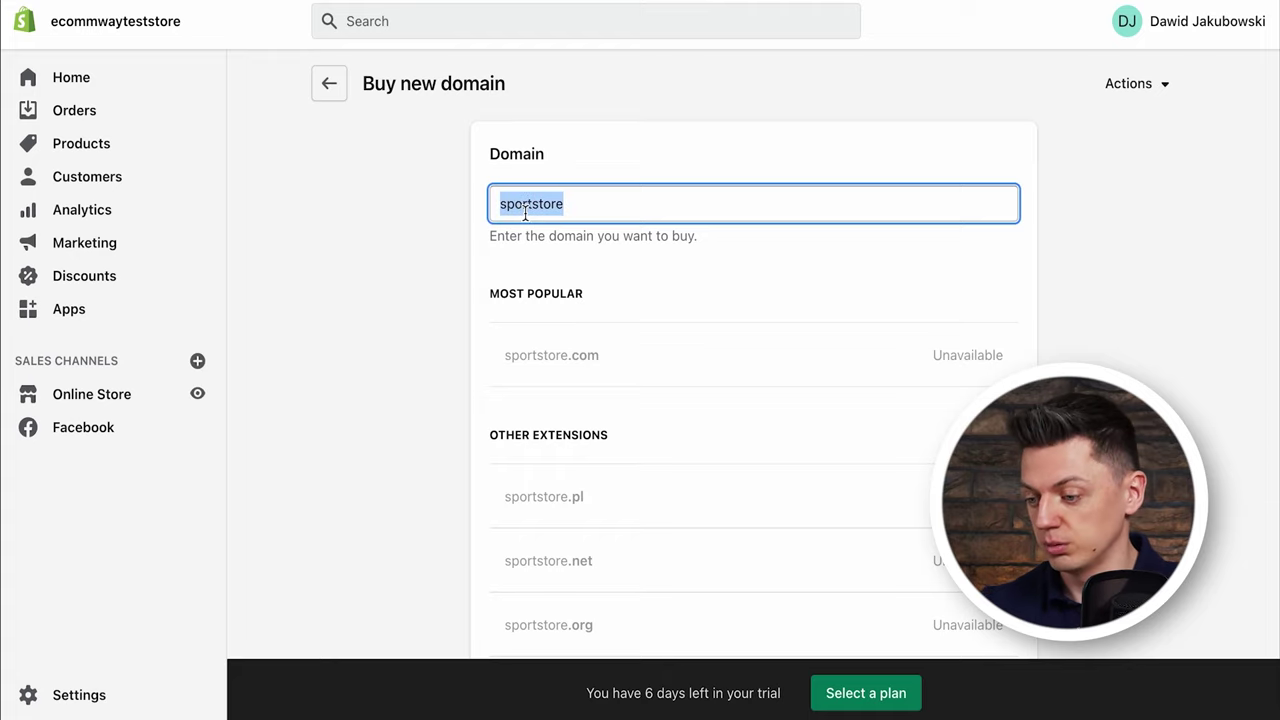
{"action": "key", "text": "BackSpace"}
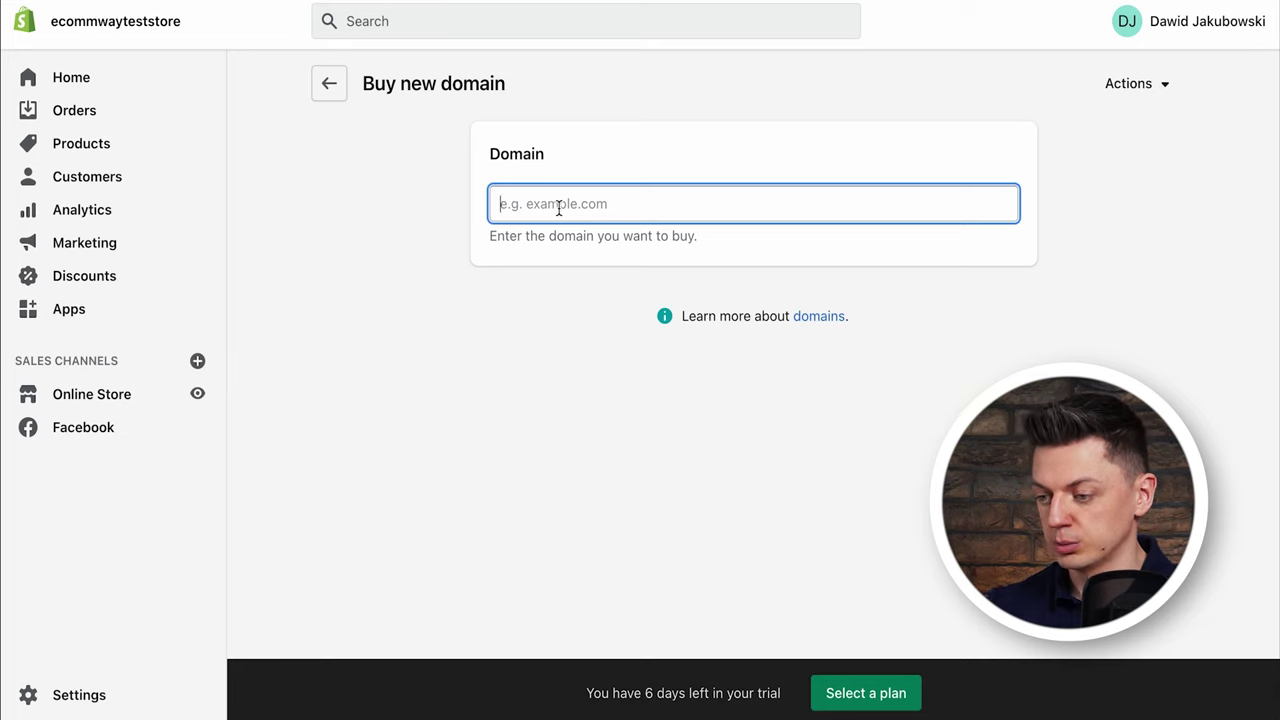
{"action": "type", "text": "yourgym"}
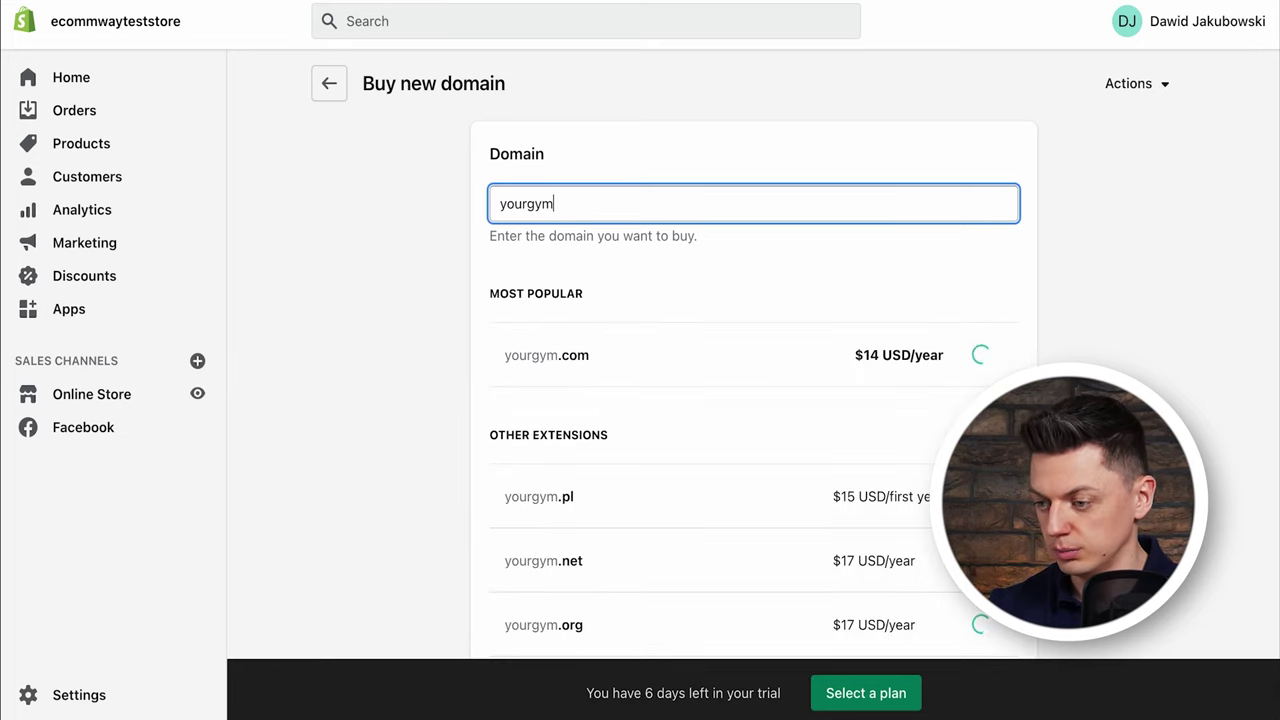
{"action": "type", "text": "stuff"}
{"action": "scroll", "coordinate": [531, 195], "scroll_direction": "down", "scroll_amount": 1}
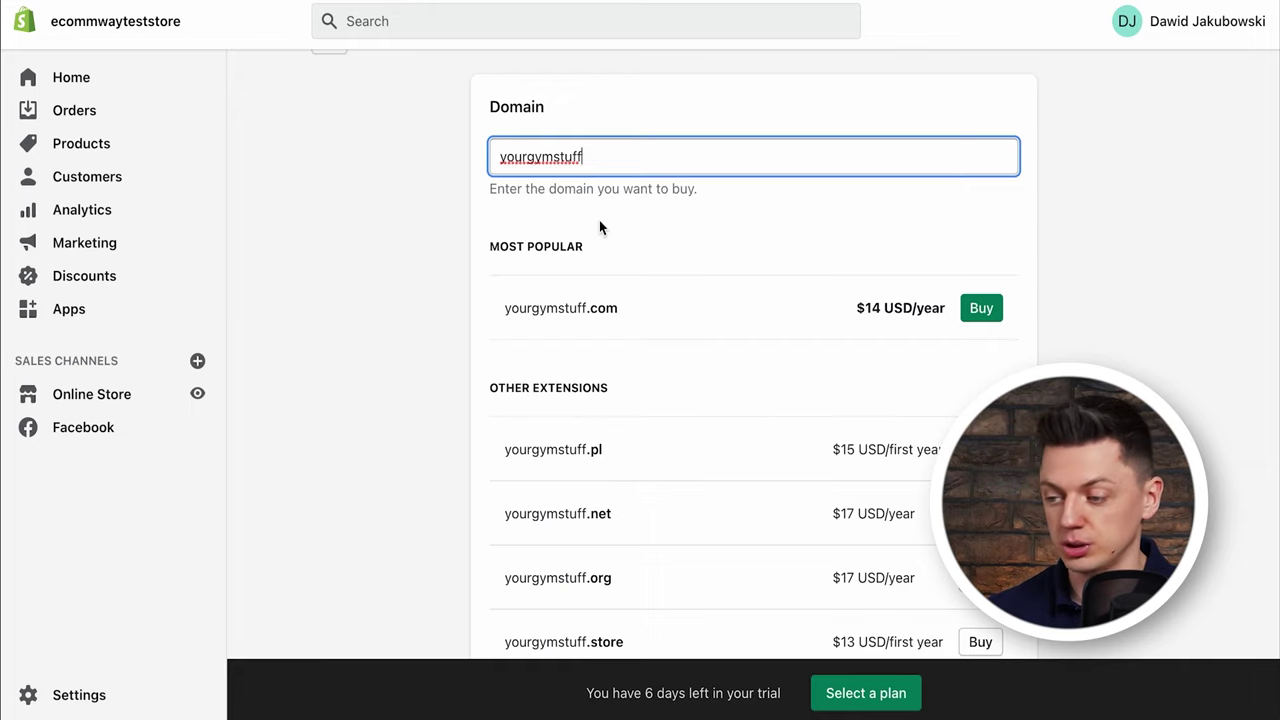
{"action": "scroll", "coordinate": [685, 99], "scroll_direction": "up", "scroll_amount": 1}
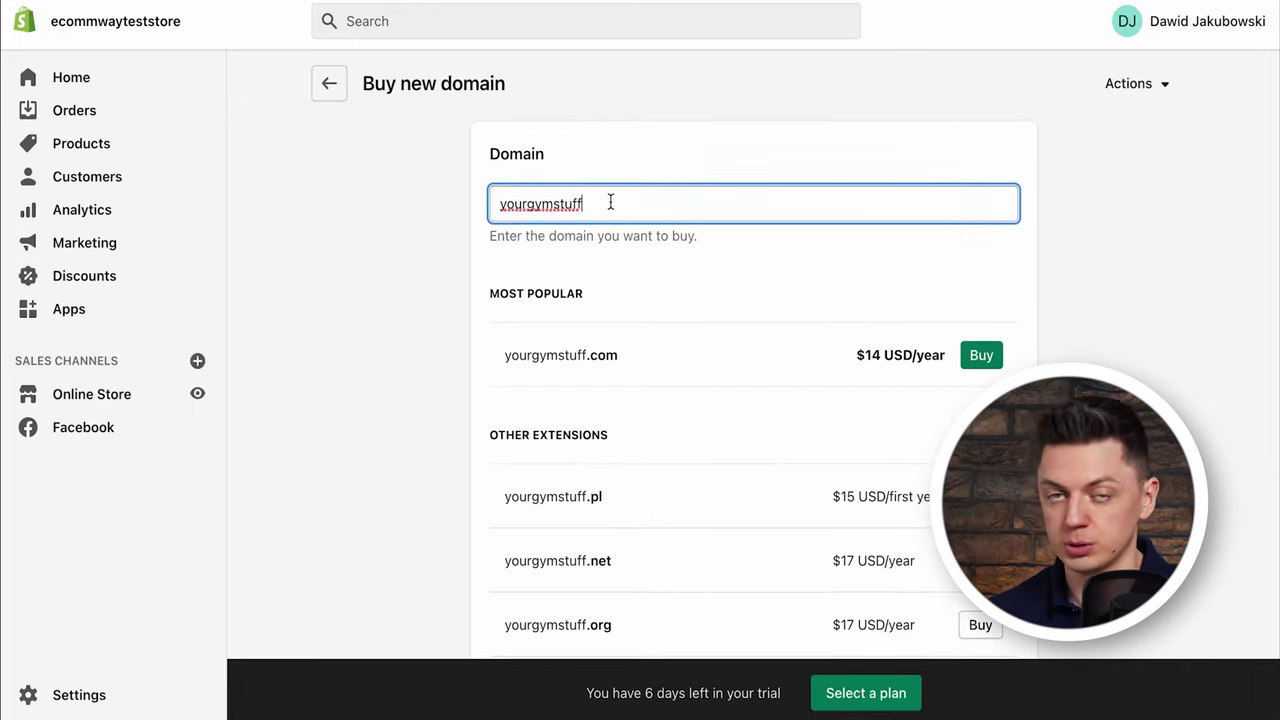
{"action": "scroll", "coordinate": [791, 207], "scroll_direction": "down", "scroll_amount": 1}
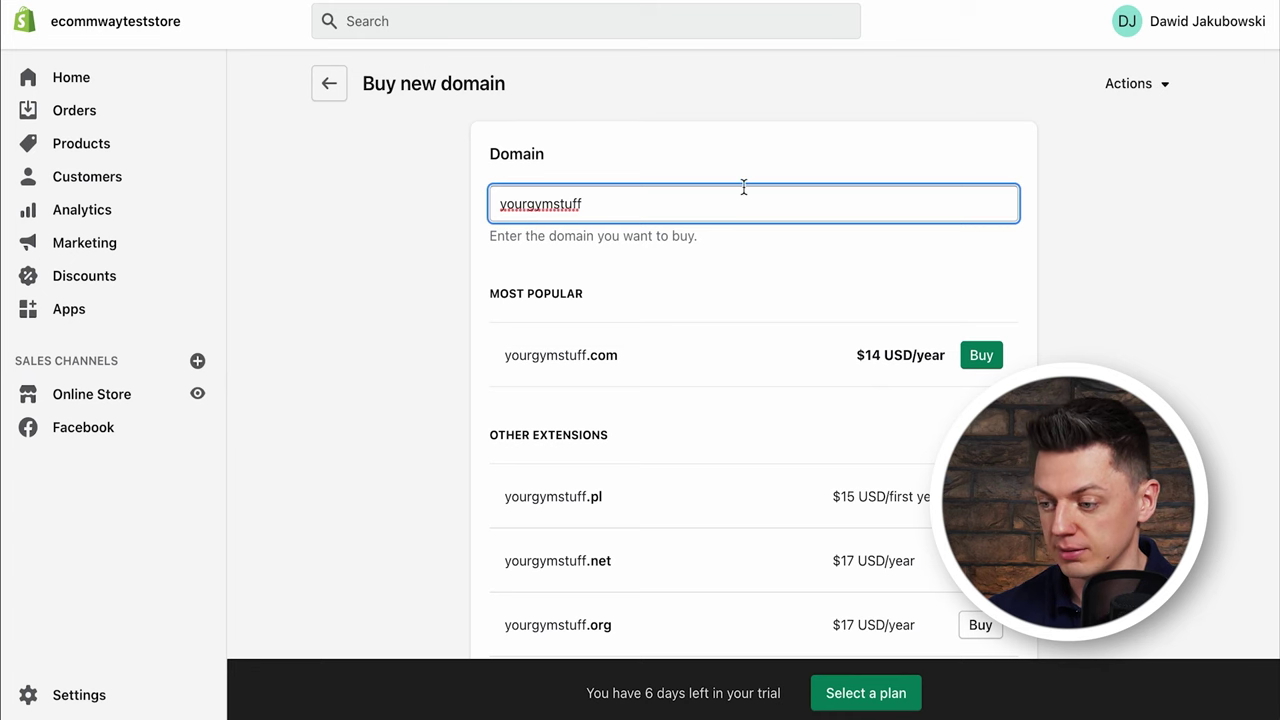
{"action": "scroll", "coordinate": [734, 470], "scroll_direction": "down", "scroll_amount": 1}
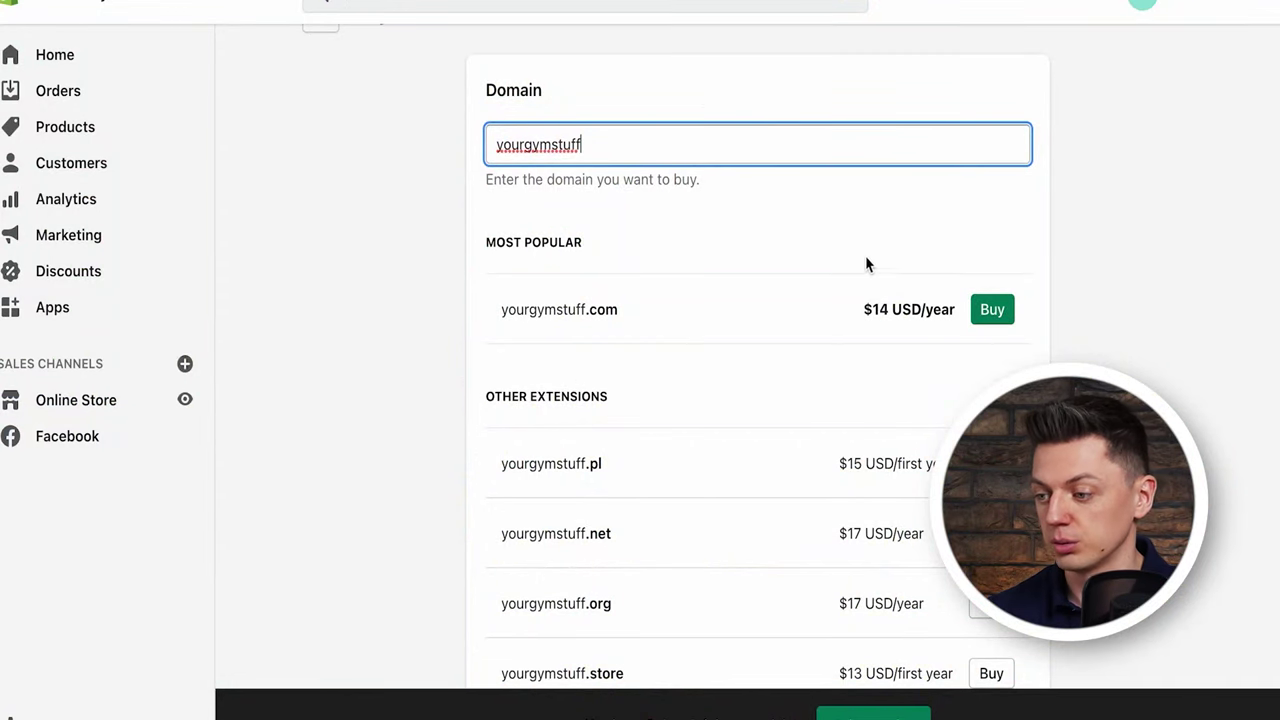
{"action": "scroll", "coordinate": [756, 213], "scroll_direction": "up", "scroll_amount": 1}
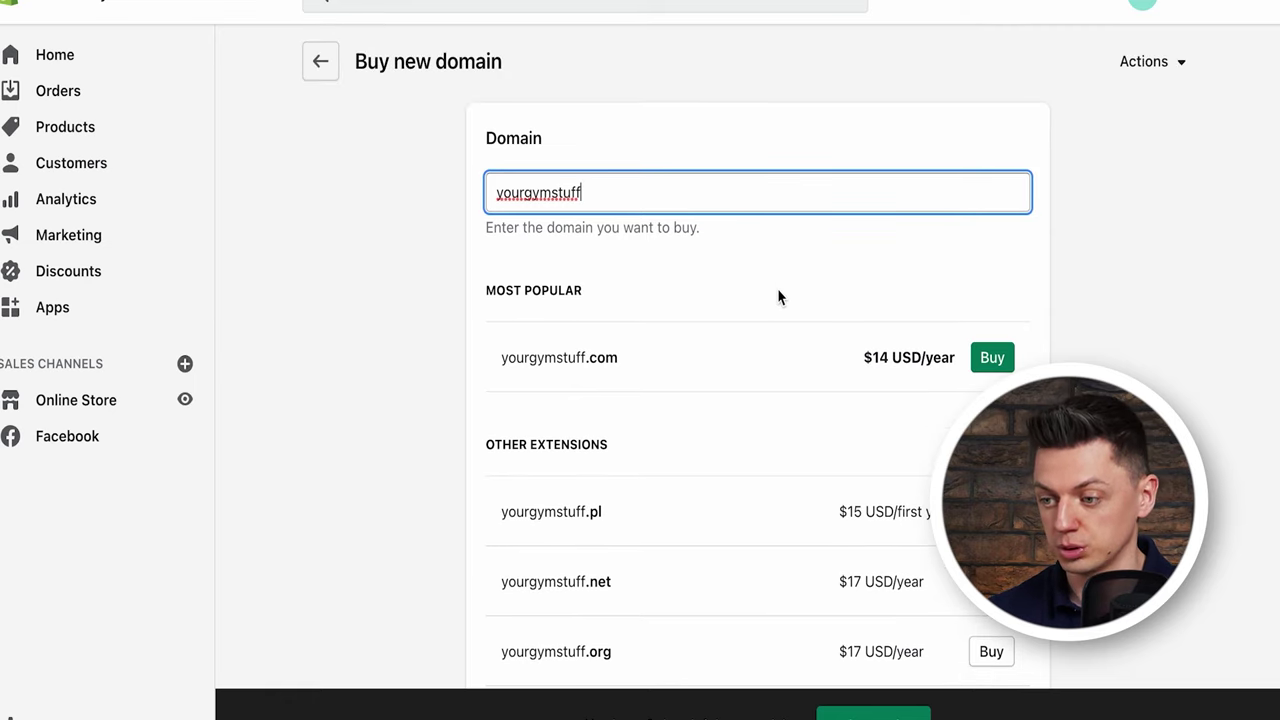
- Replace "your" with "best" in the domain search to look up "bestgymstuff"
{"action": "left_click", "coordinate": [527, 204]}
{"action": "key", "text": "BackSpace"}
{"action": "key", "text": "BackSpace"}
{"action": "key", "text": "BackSpace"}
{"action": "key", "text": "BackSpace"}
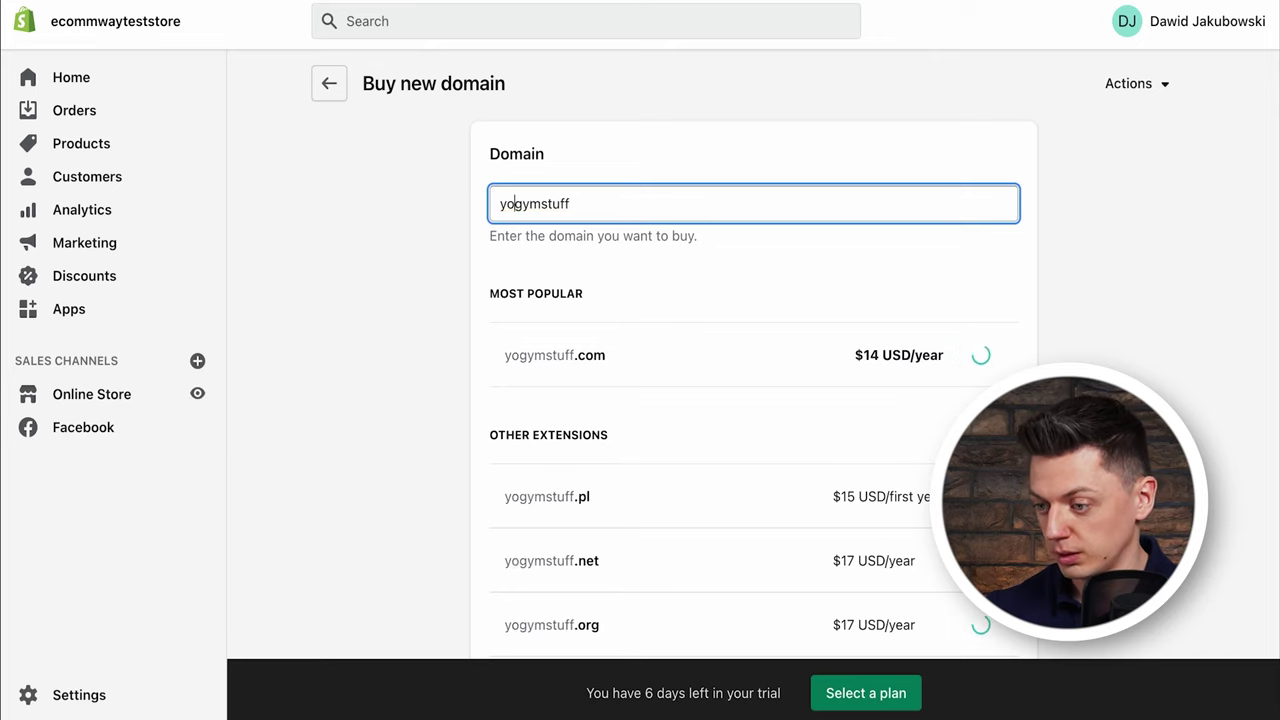
{"action": "type", "text": "best"}
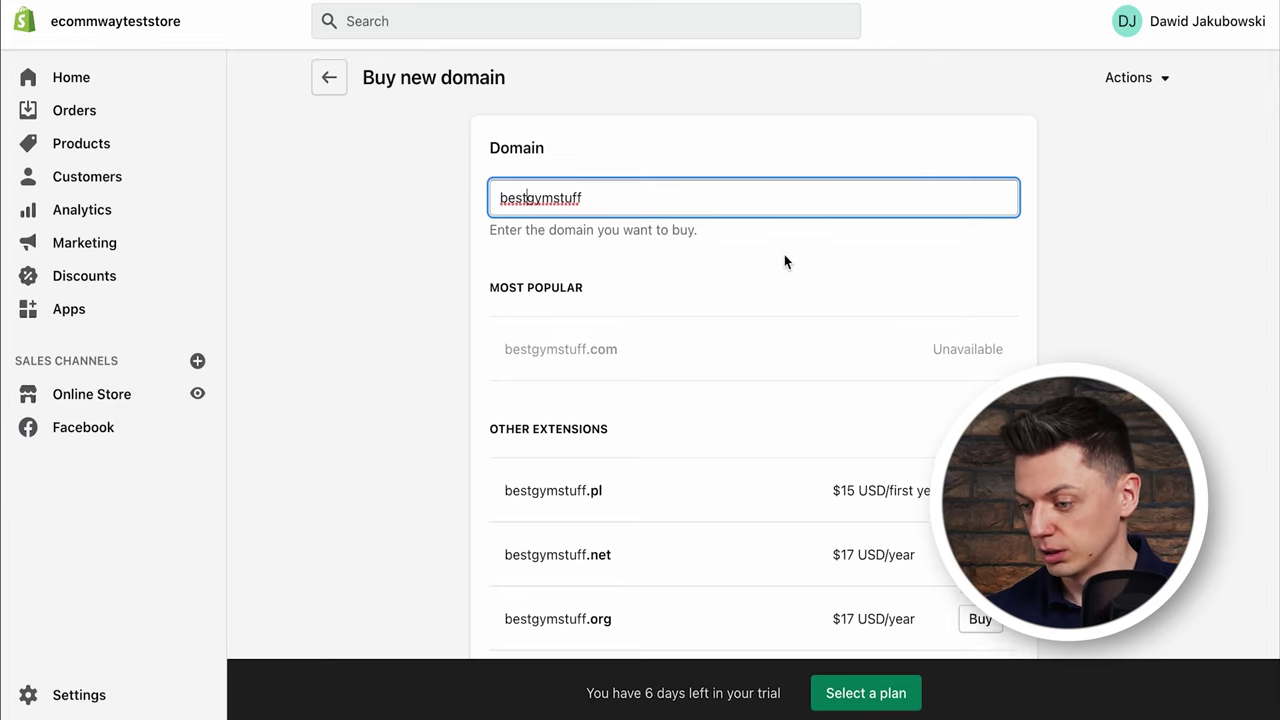
- Examine the availability and yearly prices of the bestgymstuff domain across the .com and other listed extensions
{"action": "scroll", "coordinate": [846, 297], "scroll_direction": "down", "scroll_amount": 2}
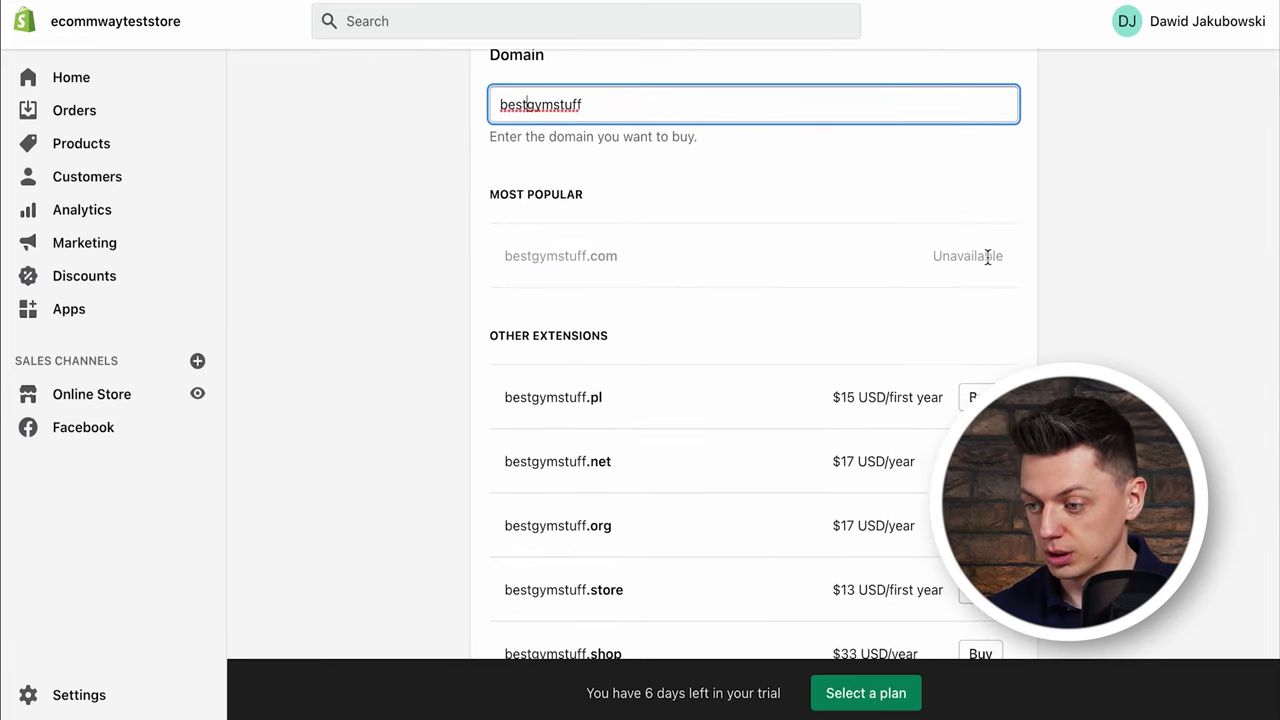
{"action": "left_click_drag", "start_coordinate": [583, 250], "coordinate": [623, 256]}
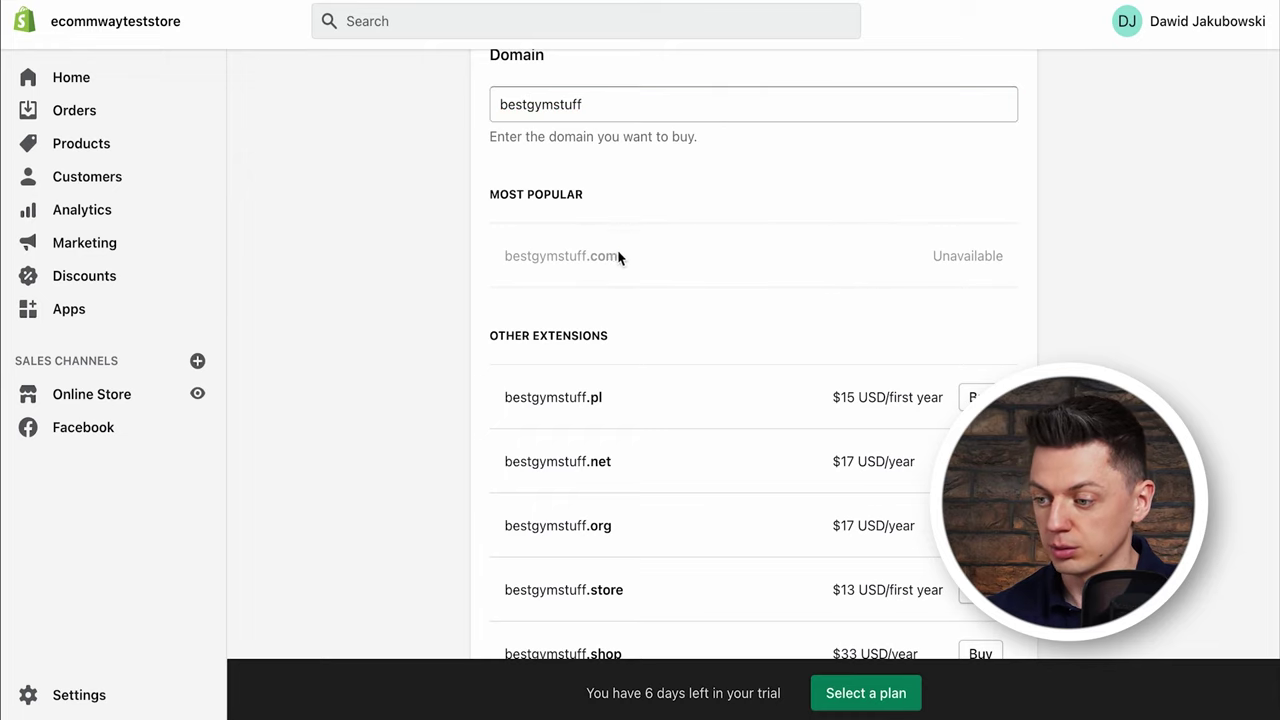
{"action": "scroll", "coordinate": [636, 247], "scroll_direction": "down", "scroll_amount": 2}
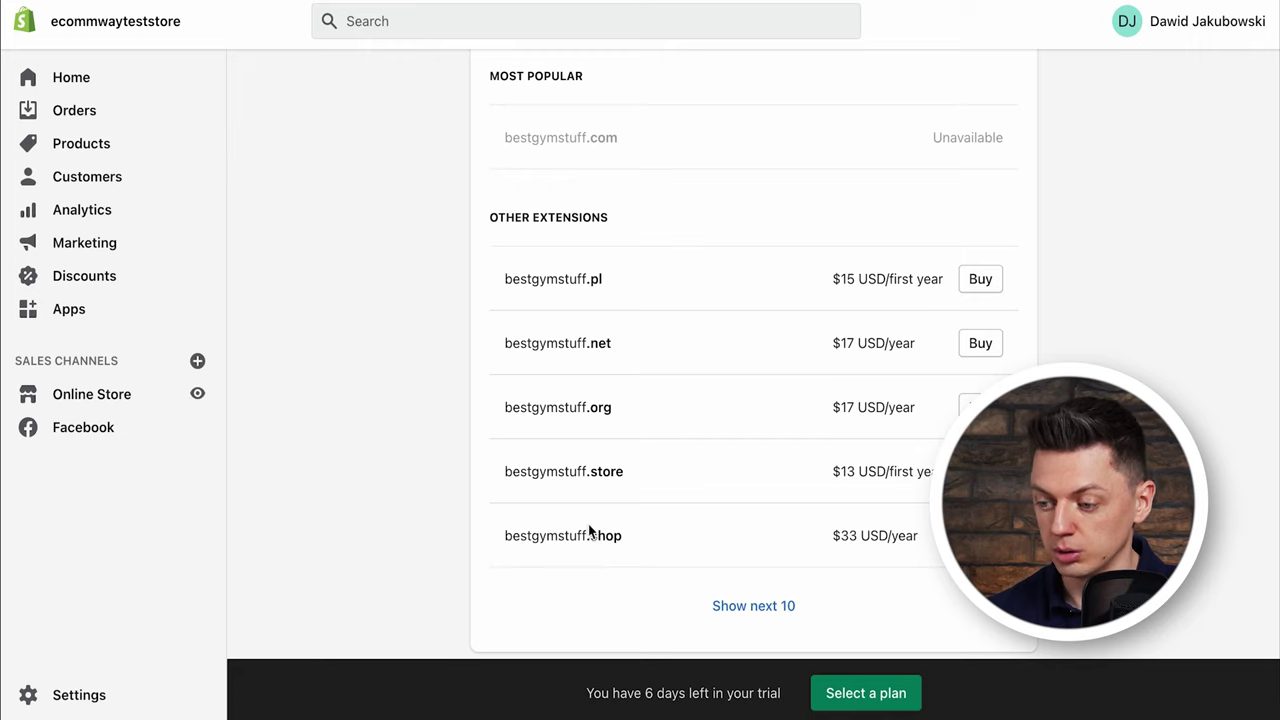
{"action": "scroll", "coordinate": [911, 449], "scroll_direction": "up", "scroll_amount": 1}
{"action": "scroll", "coordinate": [917, 374], "scroll_direction": "up", "scroll_amount": 1}
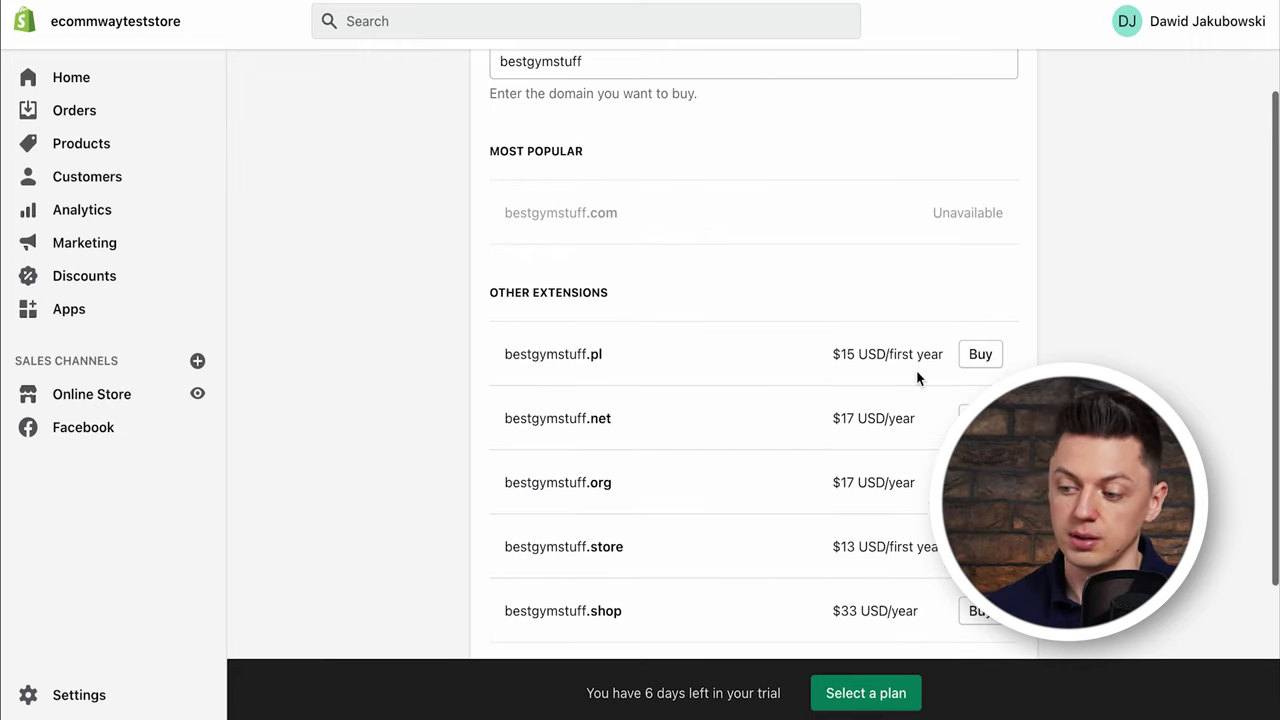
{"action": "scroll", "coordinate": [708, 271], "scroll_direction": "down", "scroll_amount": 2}
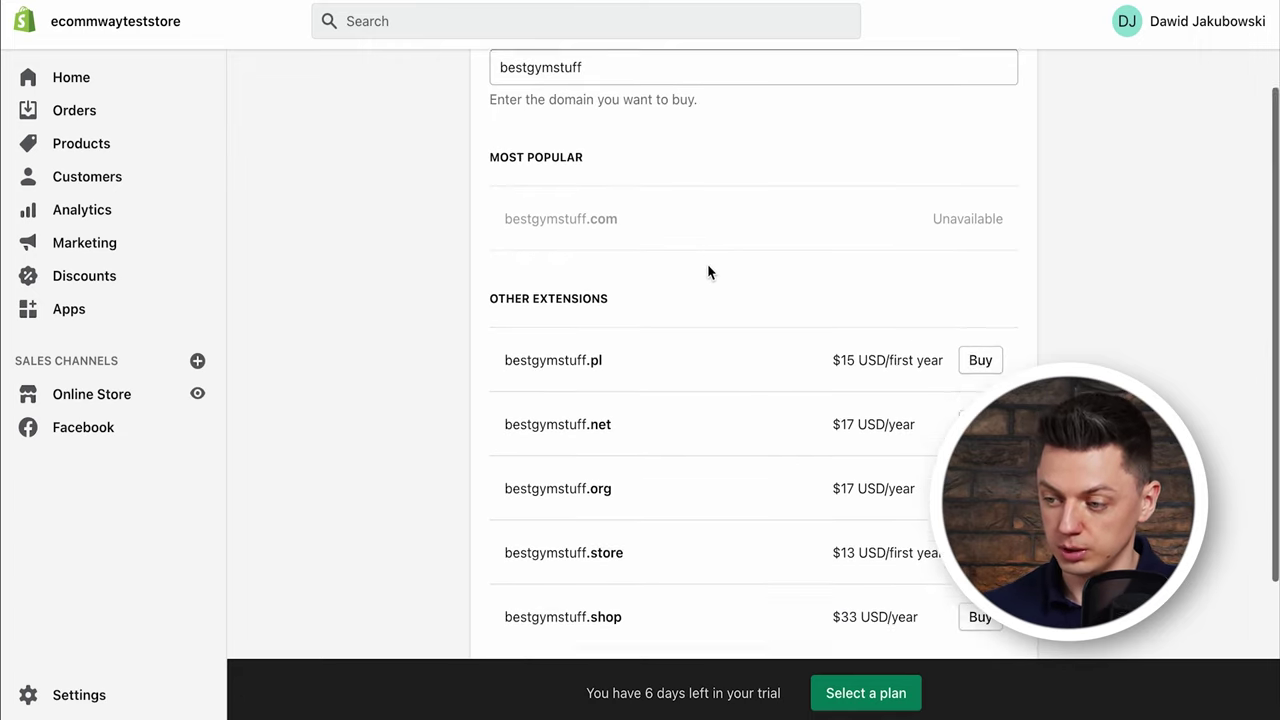
{"action": "scroll", "coordinate": [700, 470], "scroll_direction": "up", "scroll_amount": 3}
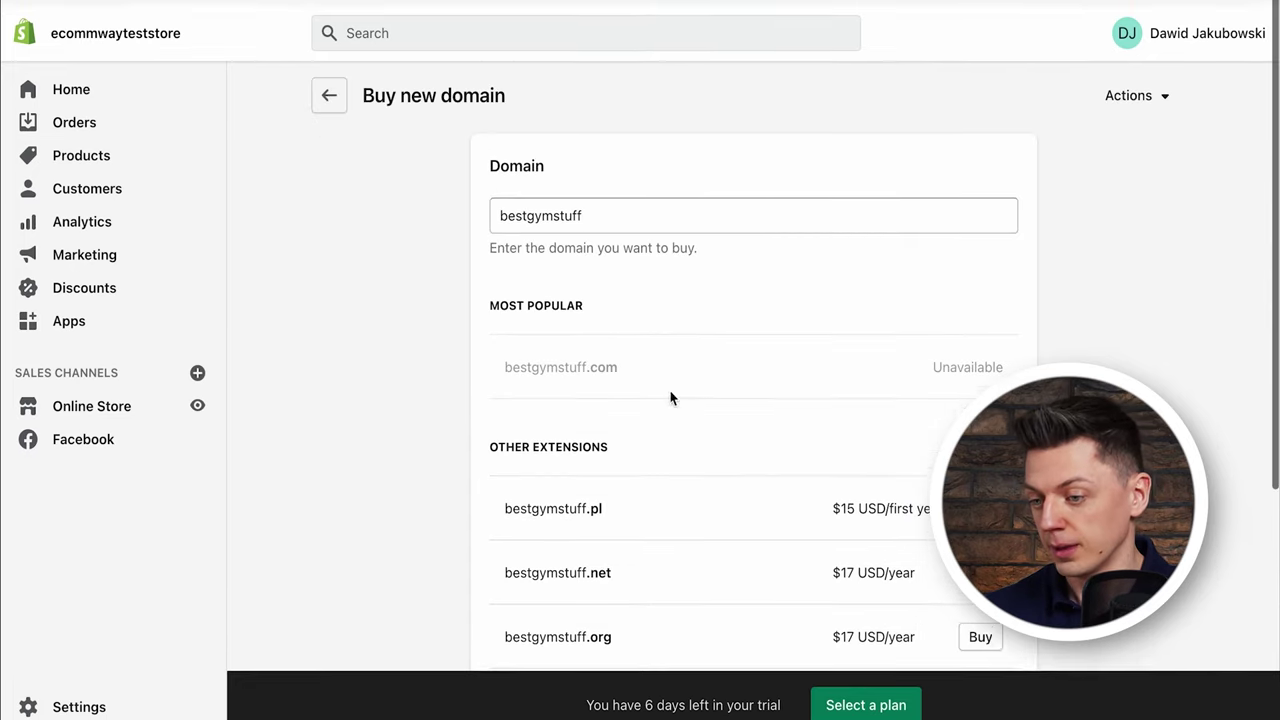
- Leave the domain purchase and examine the current primary domain name on the Domains page
{"action": "left_click", "coordinate": [329, 89]}
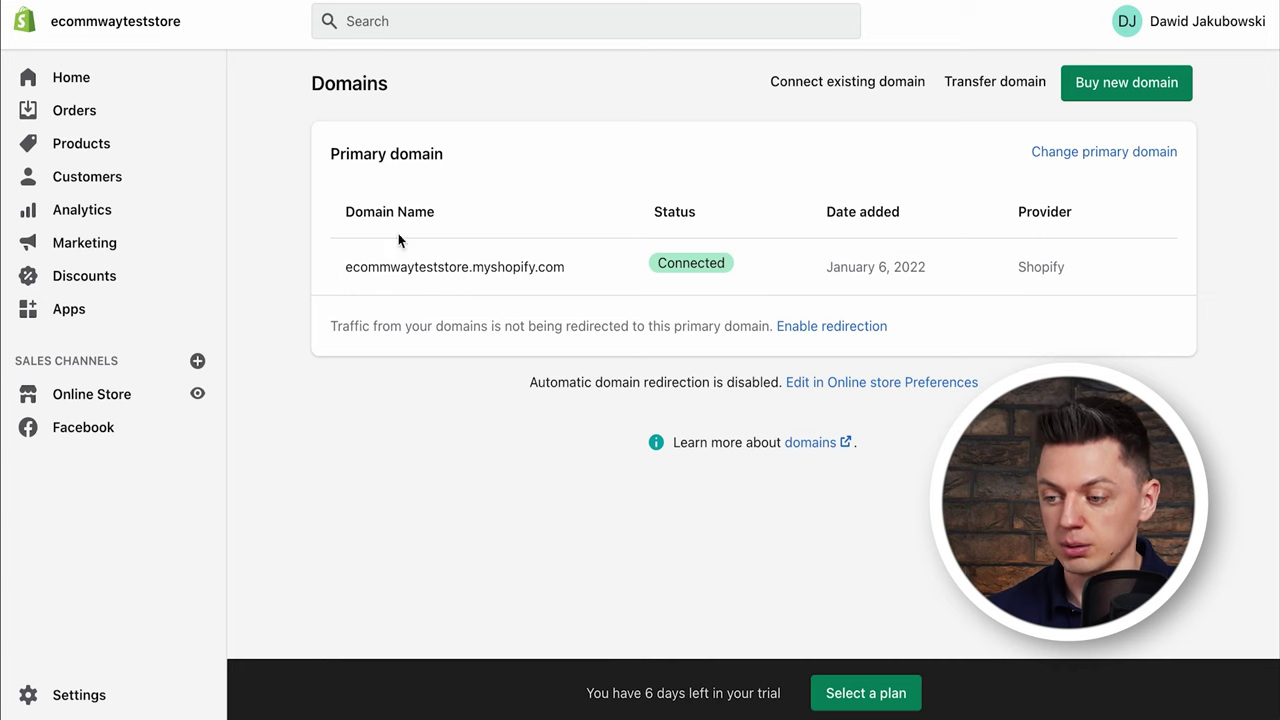
{"action": "left_click_drag", "start_coordinate": [548, 266], "coordinate": [334, 258]}
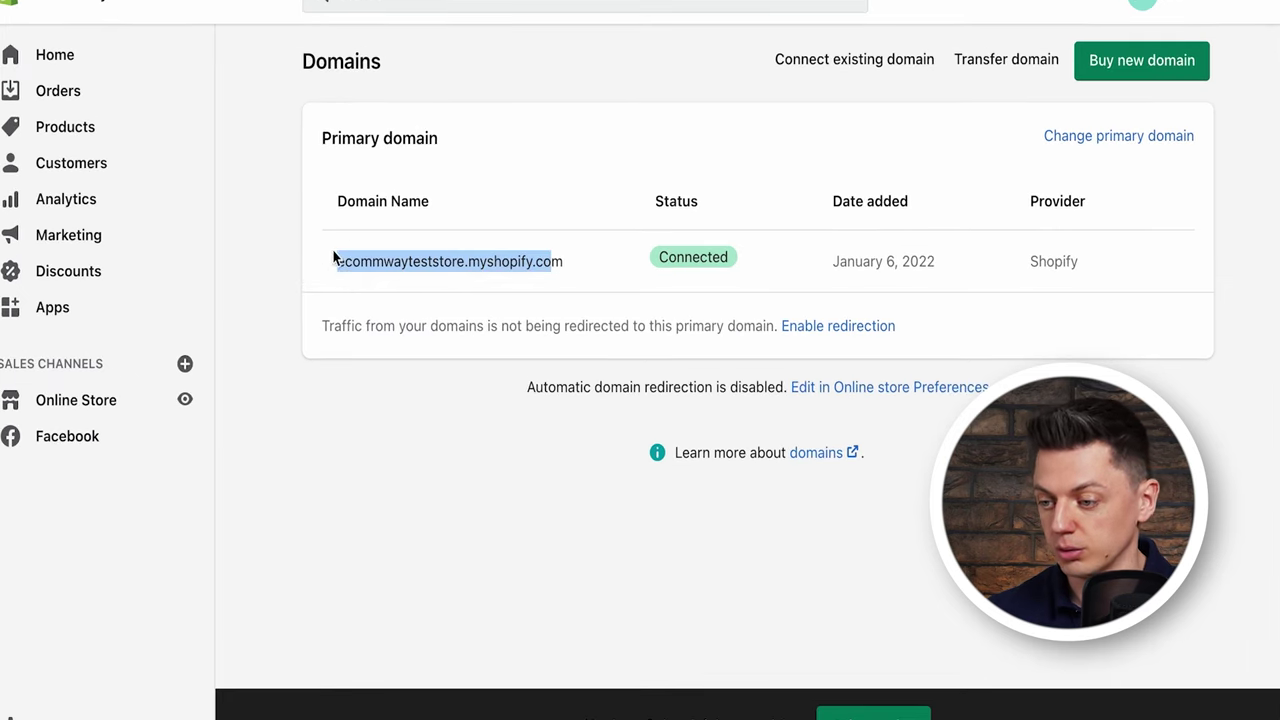
{"action": "left_click", "coordinate": [491, 258]}
{"action": "double_click", "coordinate": [505, 260]}
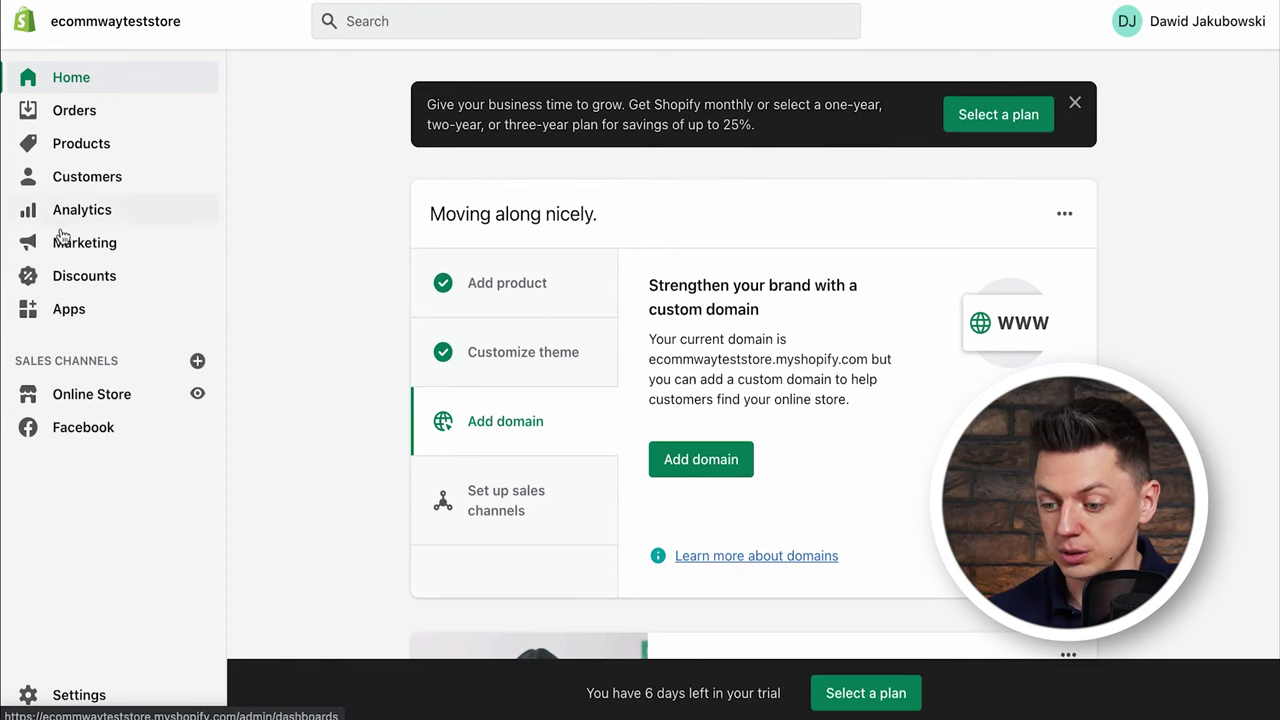
- Open the store's Apps page and look through the installed app and the recommended Starter pack apps
{"action": "left_click", "coordinate": [88, 313]}
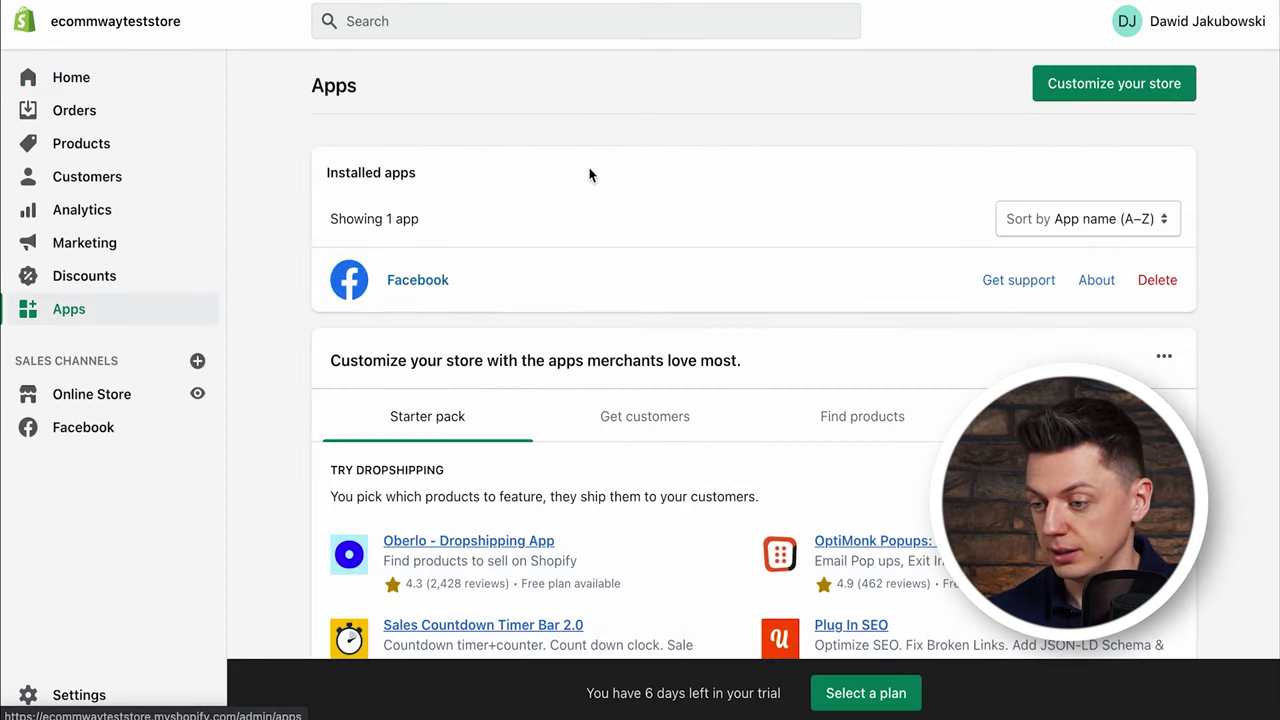
{"action": "scroll", "coordinate": [305, 136], "scroll_direction": "down", "scroll_amount": 1}
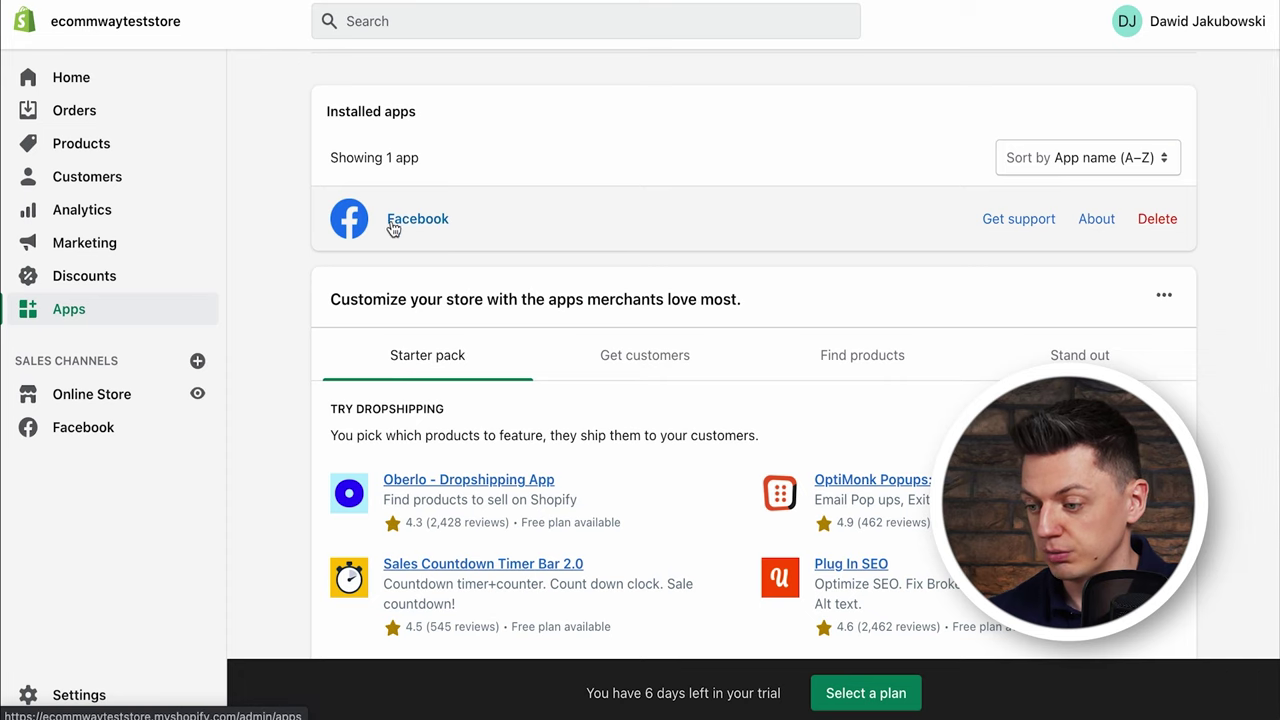
{"action": "scroll", "coordinate": [546, 217], "scroll_direction": "down", "scroll_amount": 1}
{"action": "scroll", "coordinate": [546, 217], "scroll_direction": "up", "scroll_amount": 1}
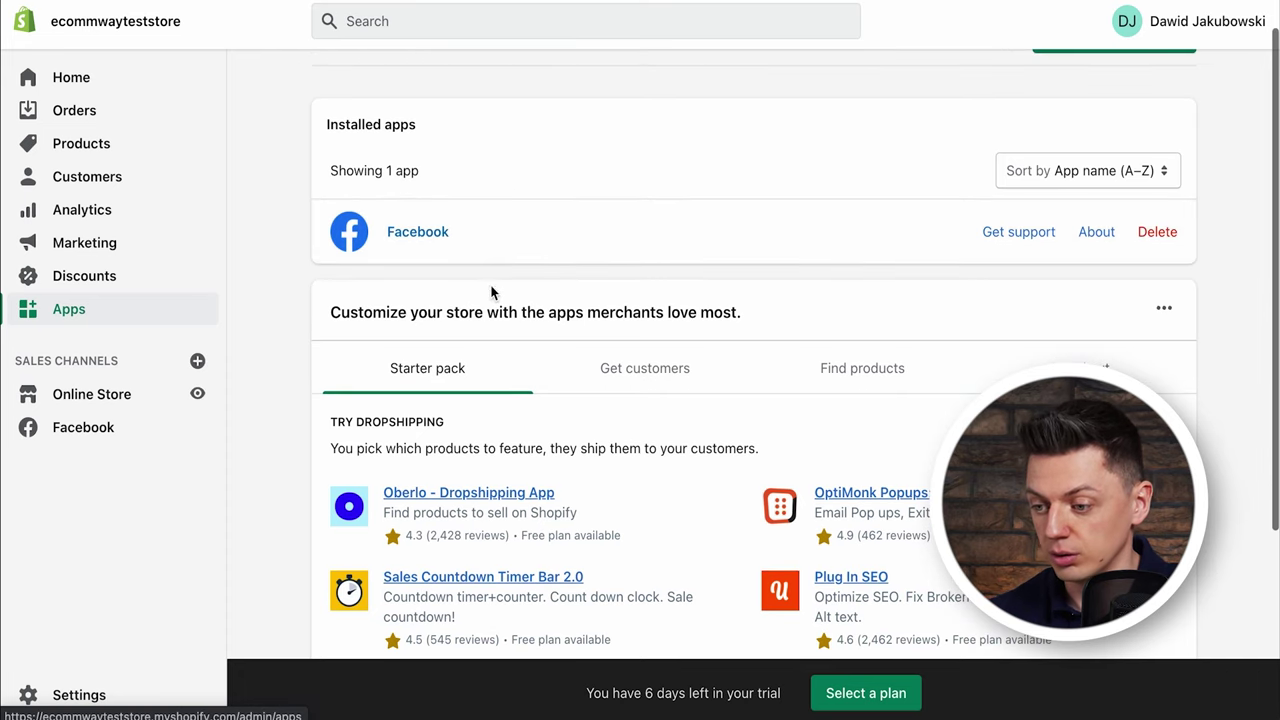
{"action": "scroll", "coordinate": [390, 283], "scroll_direction": "down", "scroll_amount": 2}
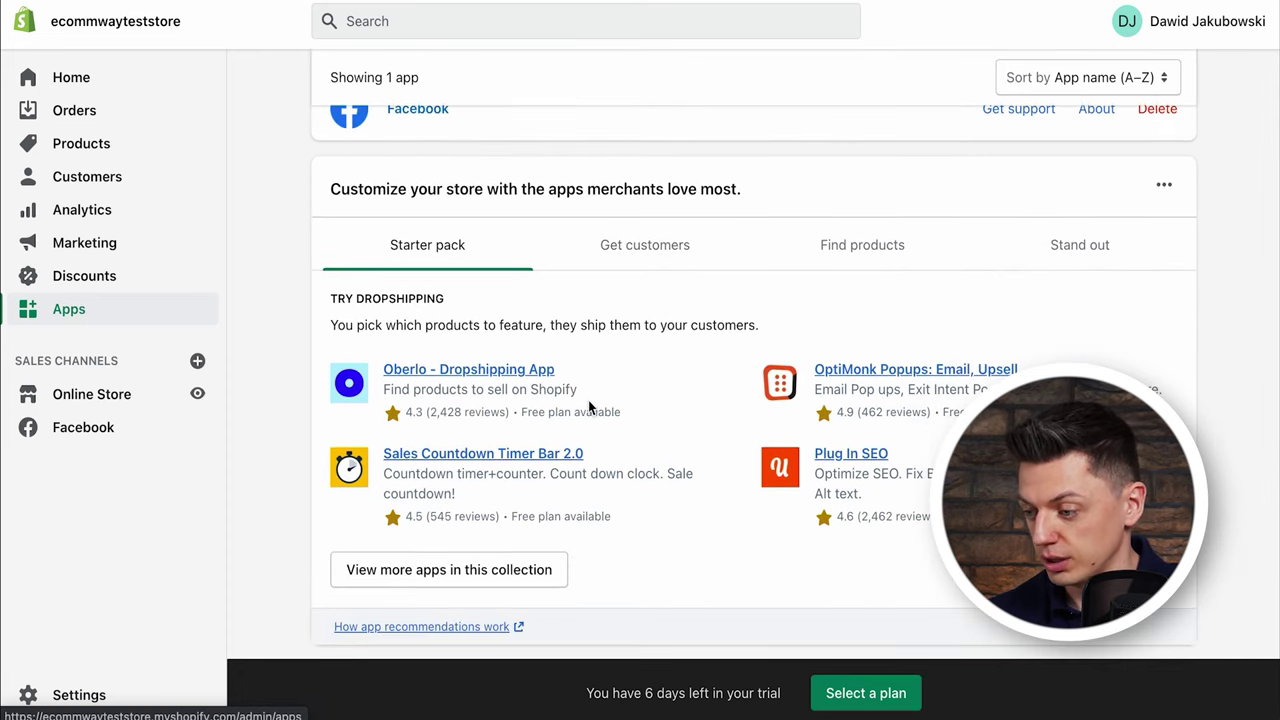
- Examine the Starter pack app recommendations and the other recommendation groups on the store's Apps page
{"action": "scroll", "coordinate": [687, 262], "scroll_direction": "down", "scroll_amount": 2}
{"action": "scroll", "coordinate": [593, 284], "scroll_direction": "down", "scroll_amount": 1}
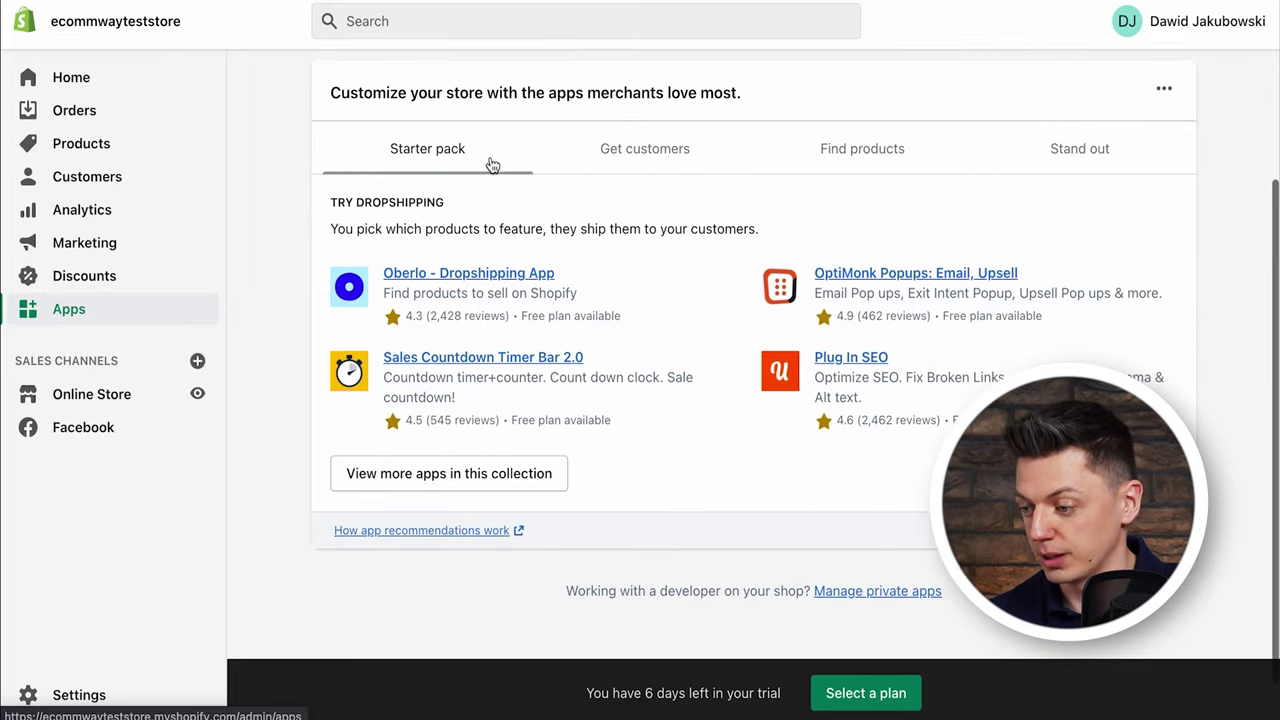
{"action": "scroll", "coordinate": [575, 280], "scroll_direction": "up", "scroll_amount": 2}
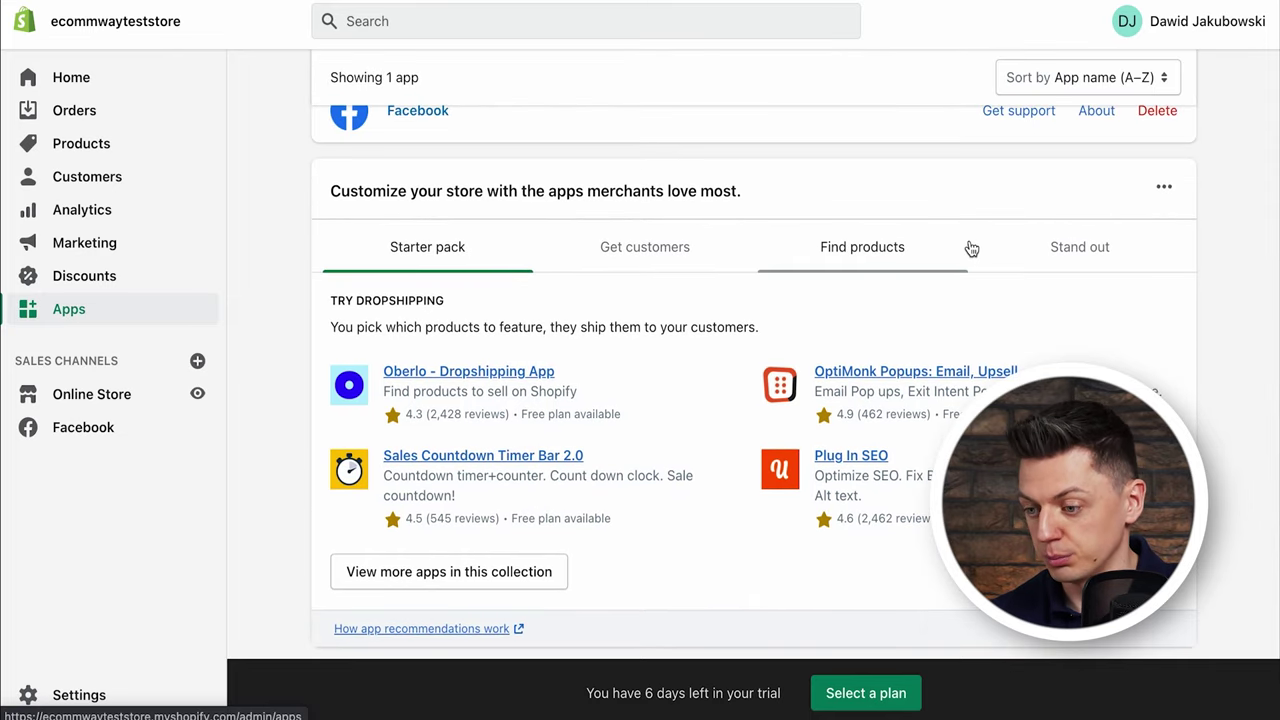
{"action": "scroll", "coordinate": [955, 248], "scroll_direction": "down", "scroll_amount": 2}
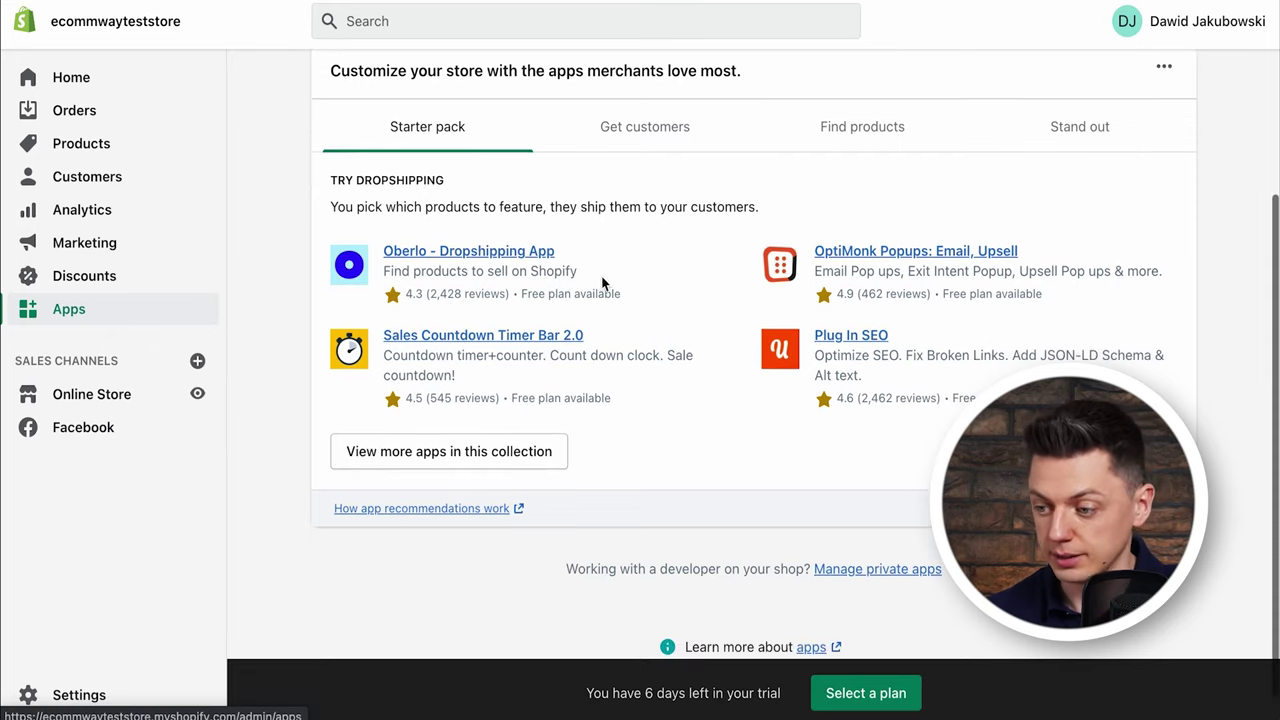
{"action": "scroll", "coordinate": [601, 278], "scroll_direction": "down", "scroll_amount": 1}
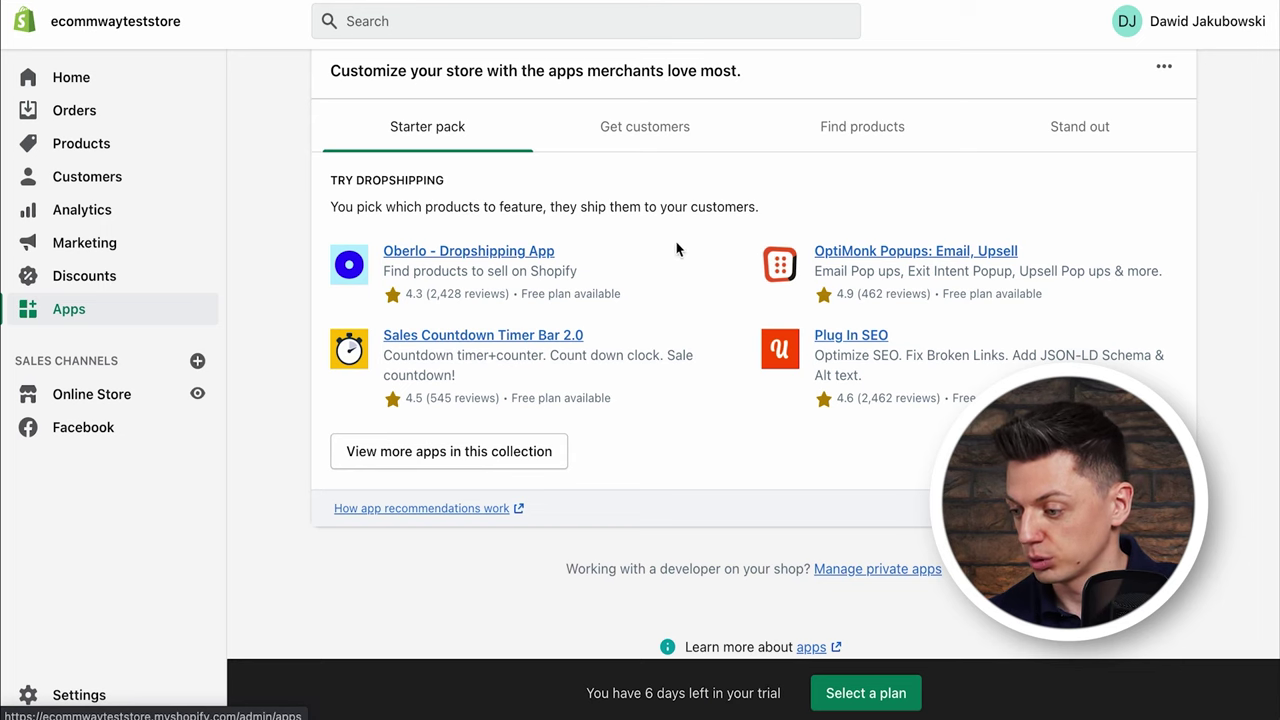
{"action": "scroll", "coordinate": [762, 270], "scroll_direction": "down", "scroll_amount": 1}
{"action": "scroll", "coordinate": [760, 268], "scroll_direction": "up", "scroll_amount": 3}
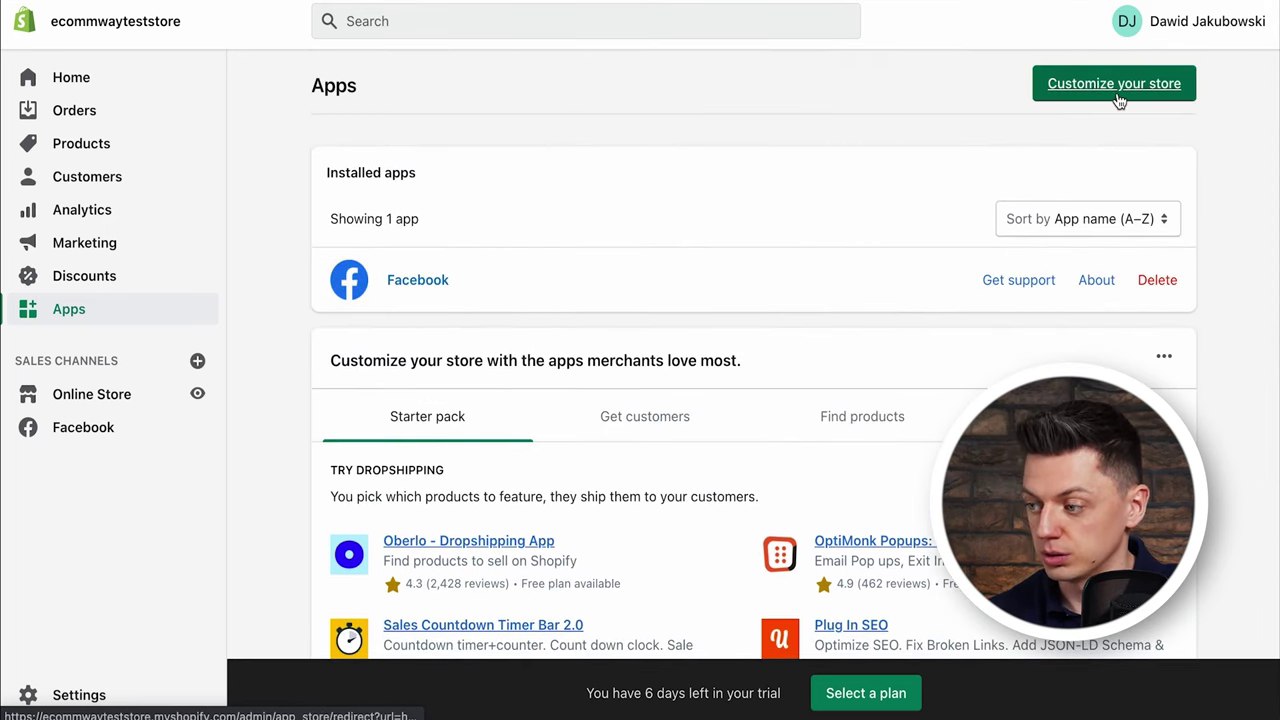
- Open the Shopify App Store from the store's Apps page and accept its cookie notice
{"action": "left_click", "coordinate": [1117, 93]}
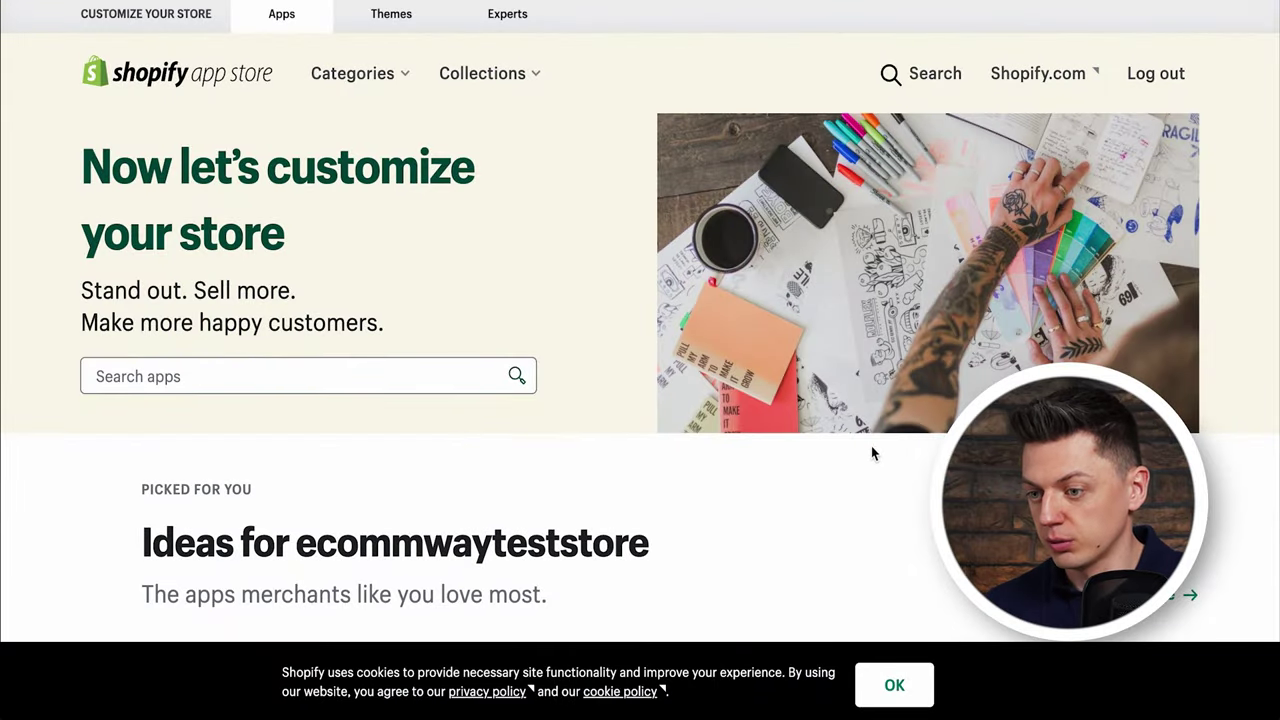
{"action": "left_click", "coordinate": [893, 684]}
{"action": "left_click", "coordinate": [906, 698]}
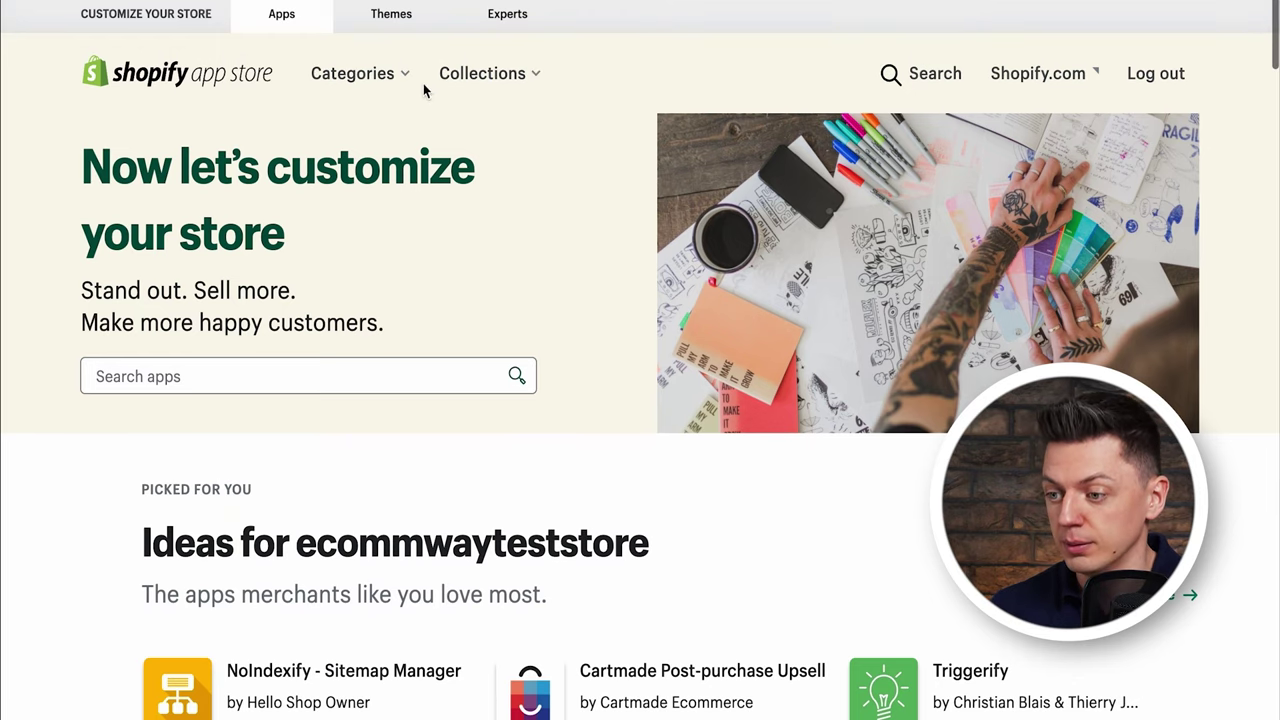
- Open the Store design category of apps
{"action": "left_click", "coordinate": [400, 78]}
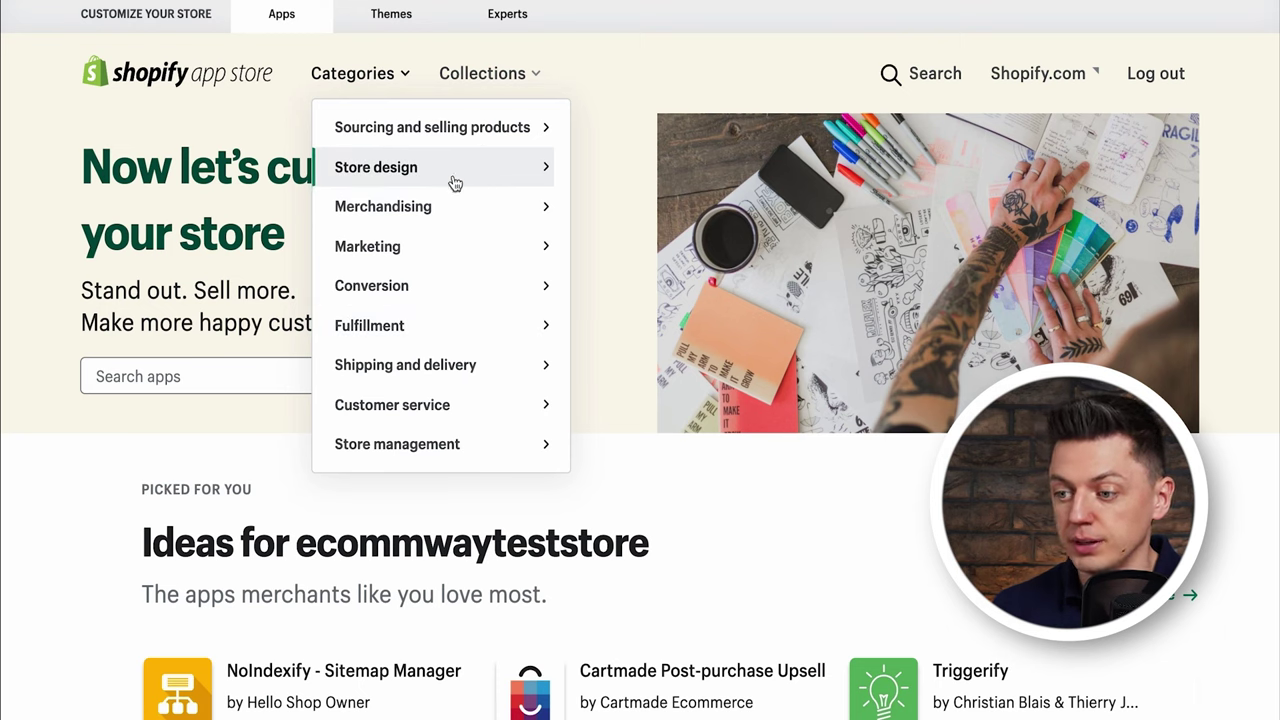
{"action": "left_click", "coordinate": [520, 182]}
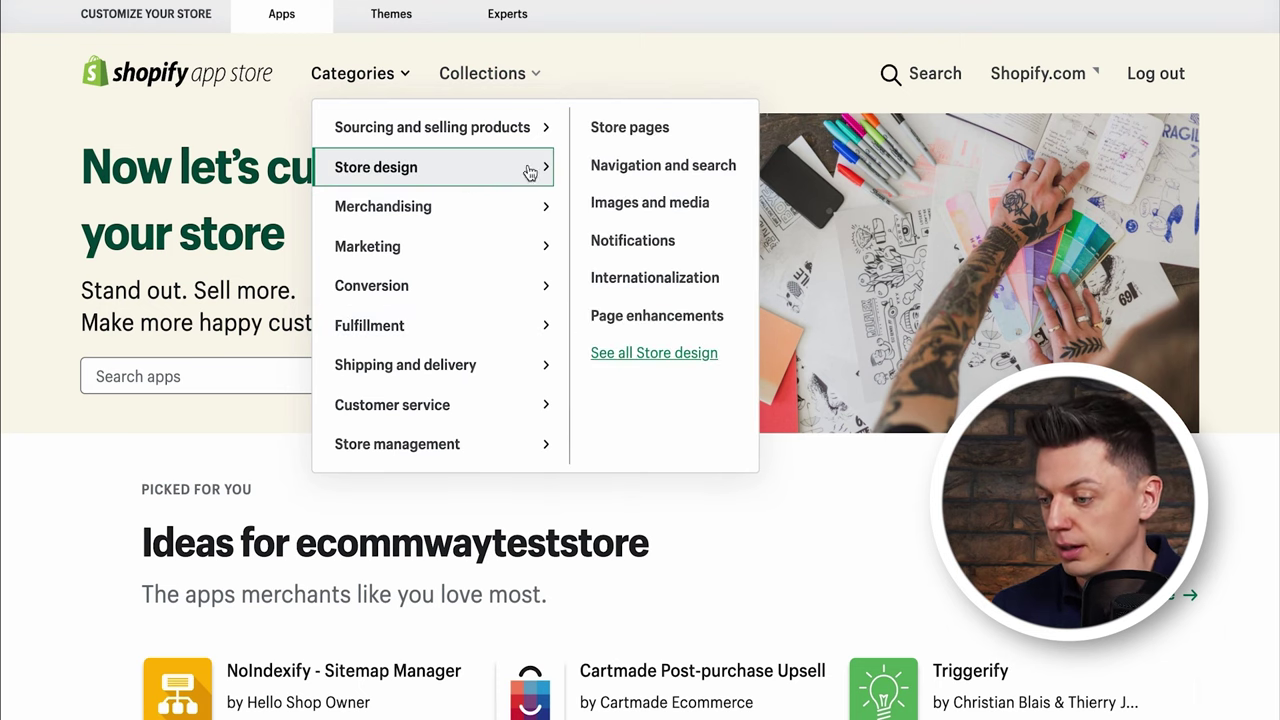
{"action": "left_click", "coordinate": [441, 172]}
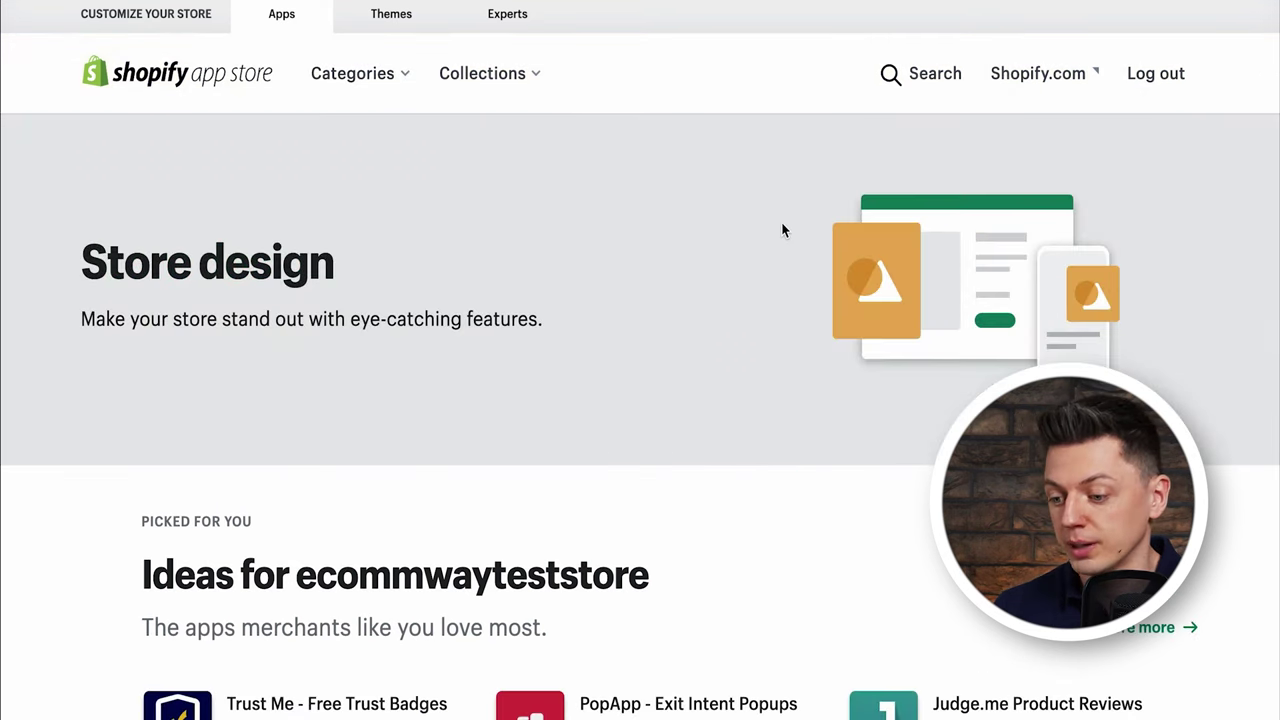
- Examine the ratings and pricing of the apps picked for the store in the Store design category
{"action": "scroll", "coordinate": [760, 224], "scroll_direction": "down", "scroll_amount": 2}
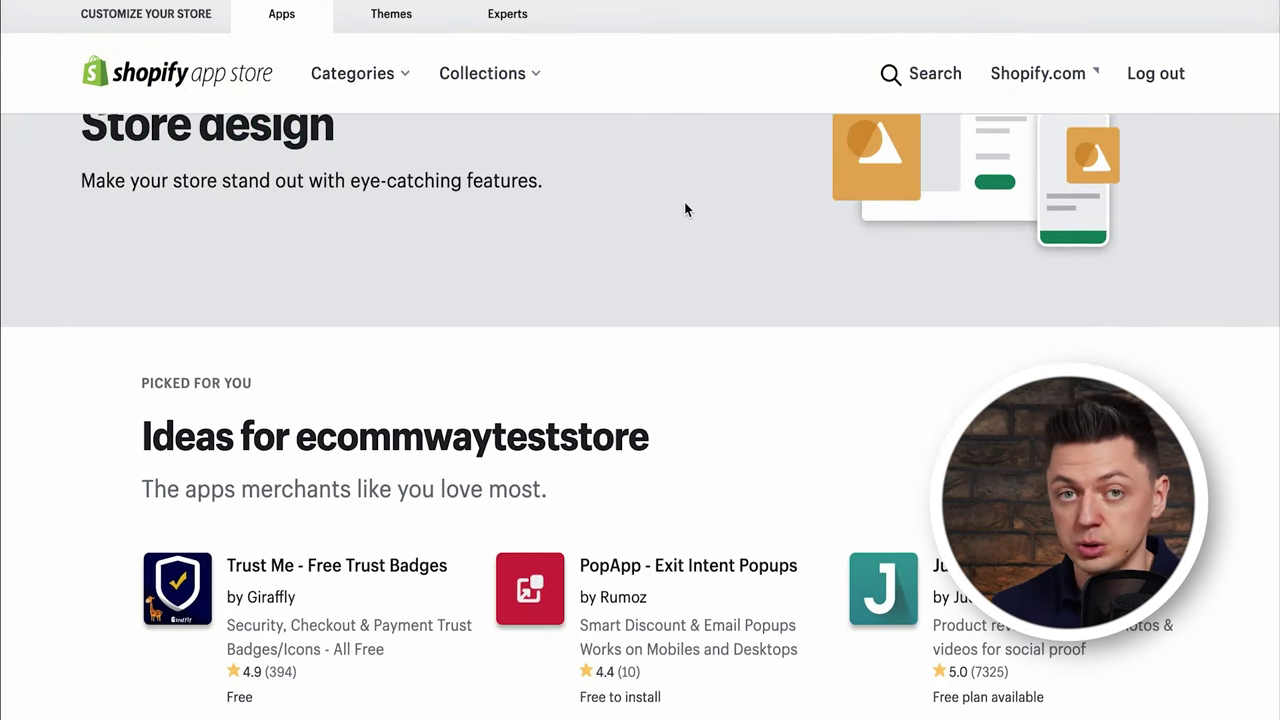
{"action": "scroll", "coordinate": [757, 251], "scroll_direction": "down", "scroll_amount": 3}
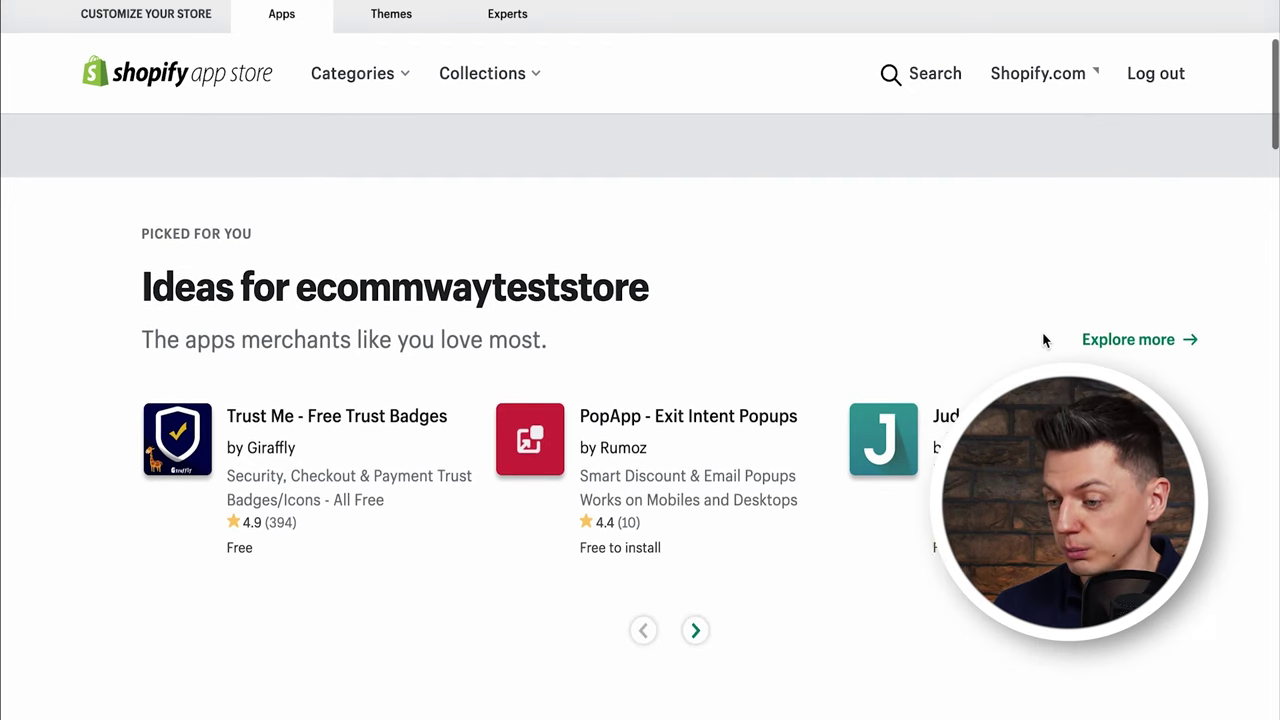
{"action": "scroll", "coordinate": [849, 304], "scroll_direction": "down", "scroll_amount": 1}
{"action": "scroll", "coordinate": [1049, 243], "scroll_direction": "up", "scroll_amount": 1}
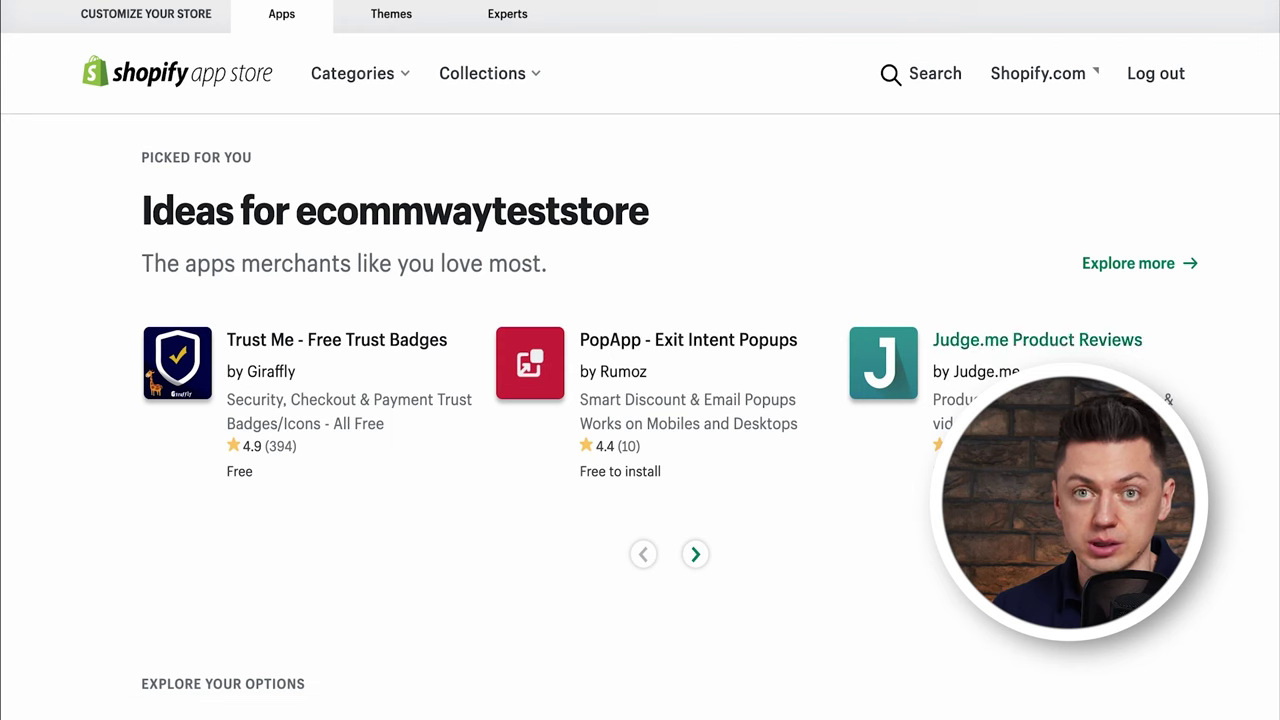
{"action": "scroll", "coordinate": [1108, 348], "scroll_direction": "down", "scroll_amount": 4}
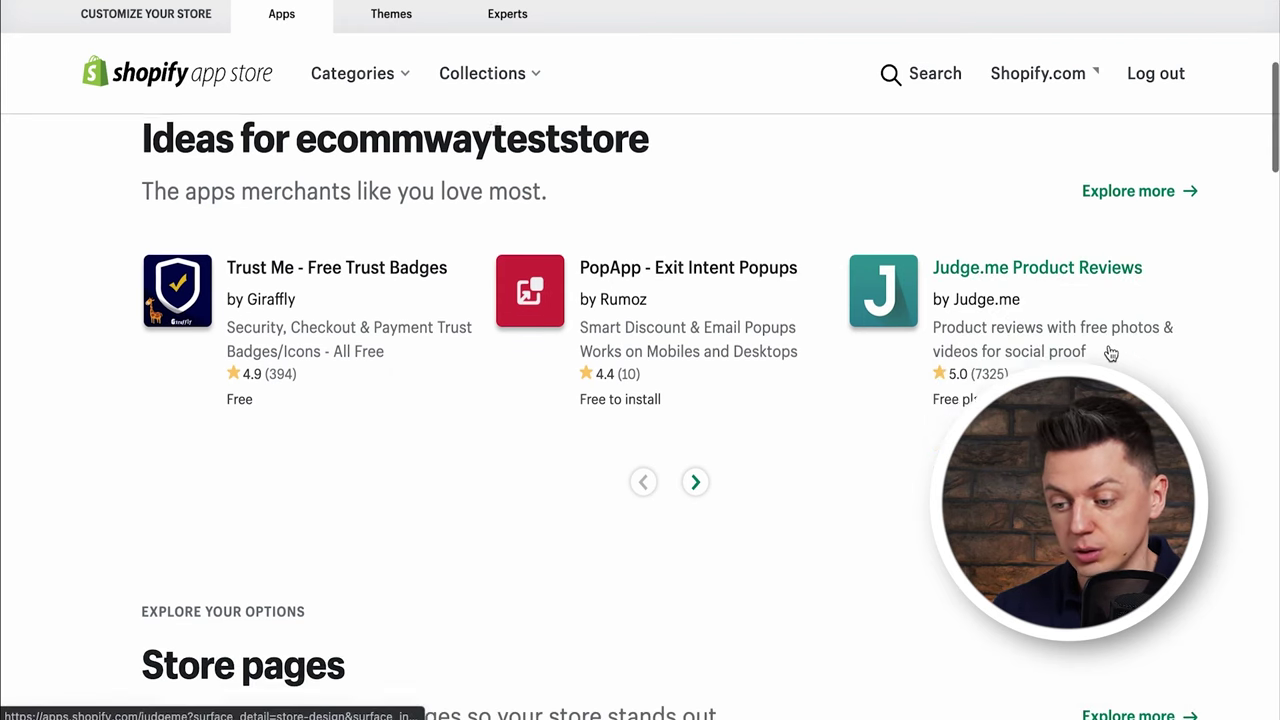
{"action": "scroll", "coordinate": [890, 245], "scroll_direction": "up", "scroll_amount": 2}
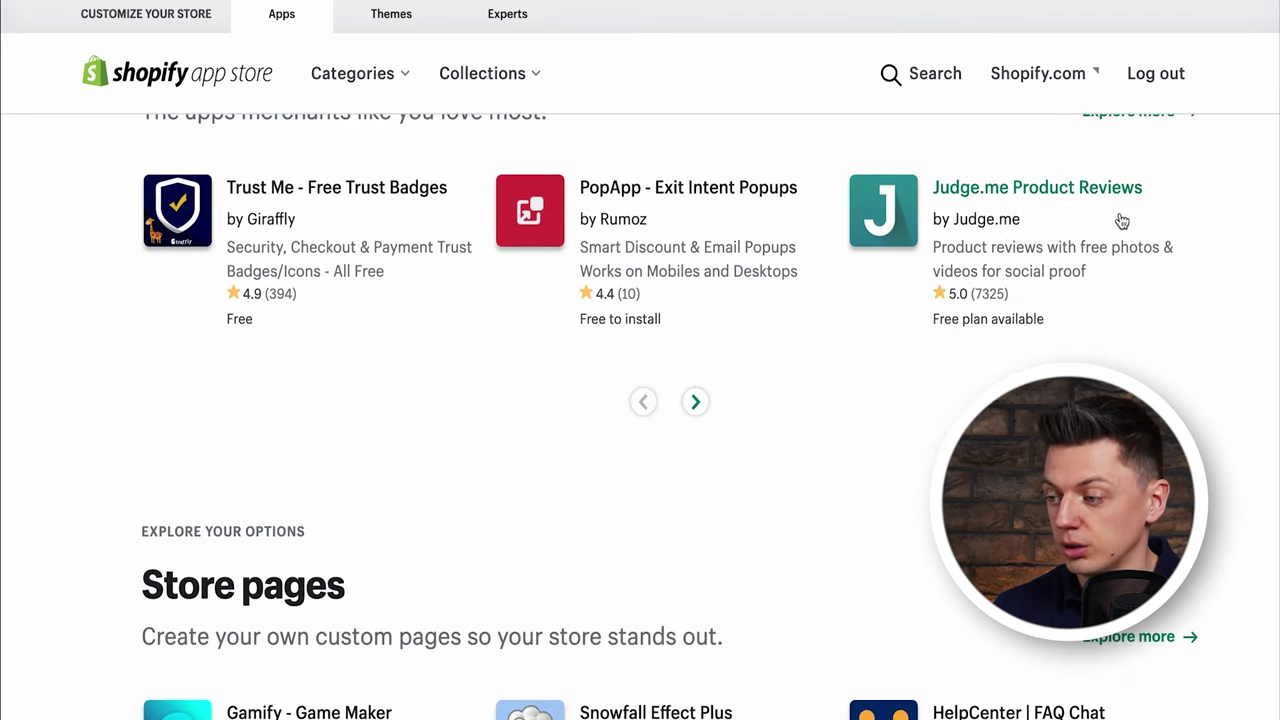
- Browse further apps in the Store pages section and look at the start of the Navigation and search section
{"action": "scroll", "coordinate": [871, 231], "scroll_direction": "down", "scroll_amount": 4}
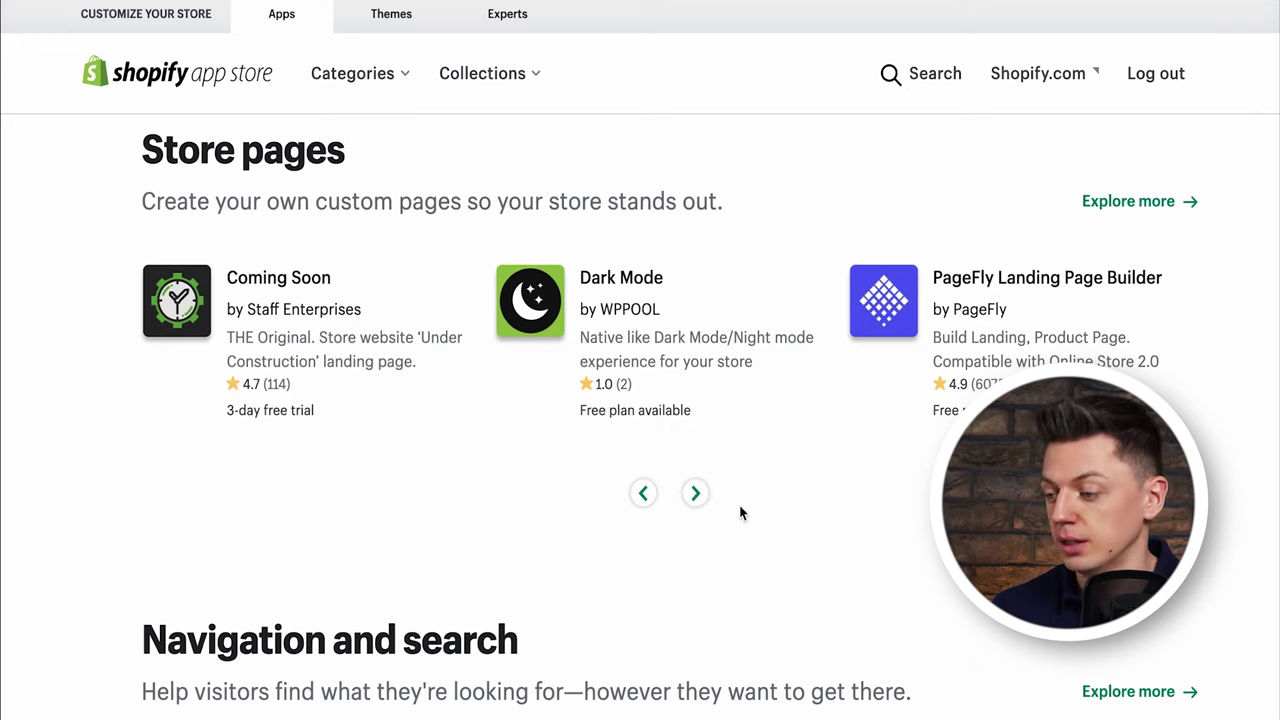
{"action": "left_click", "coordinate": [695, 494]}
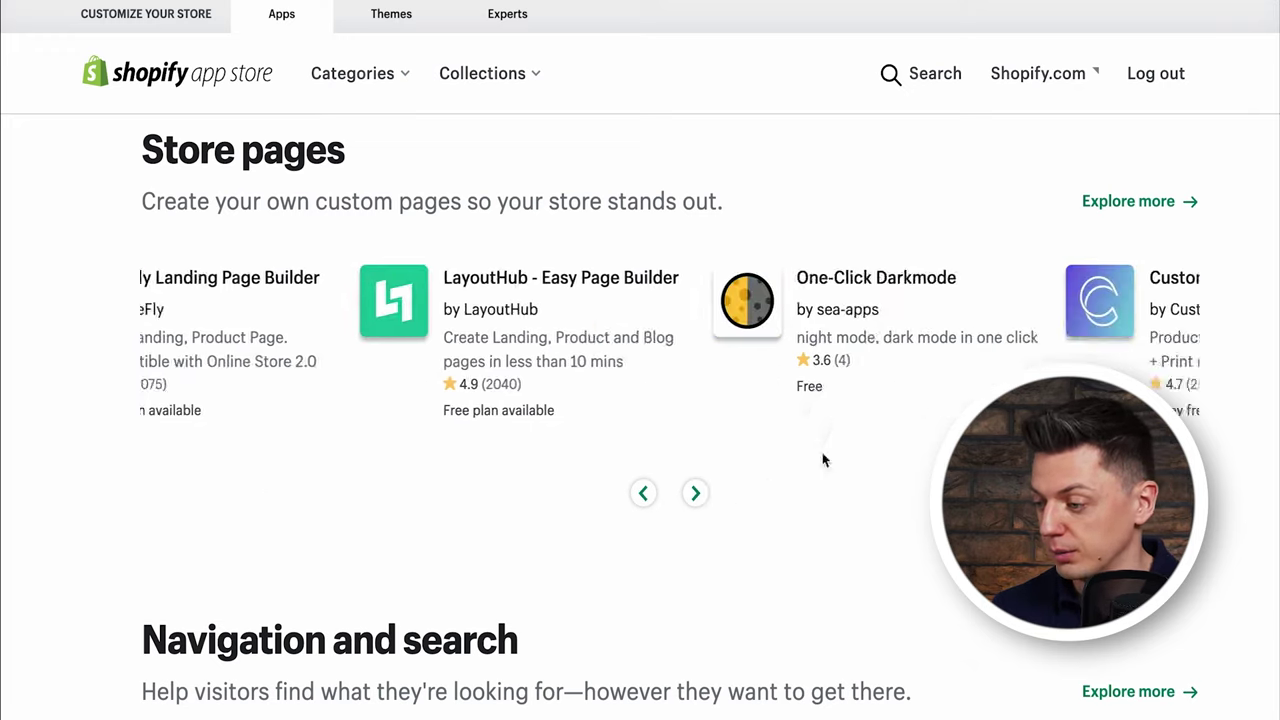
{"action": "scroll", "coordinate": [809, 371], "scroll_direction": "down", "scroll_amount": 3}
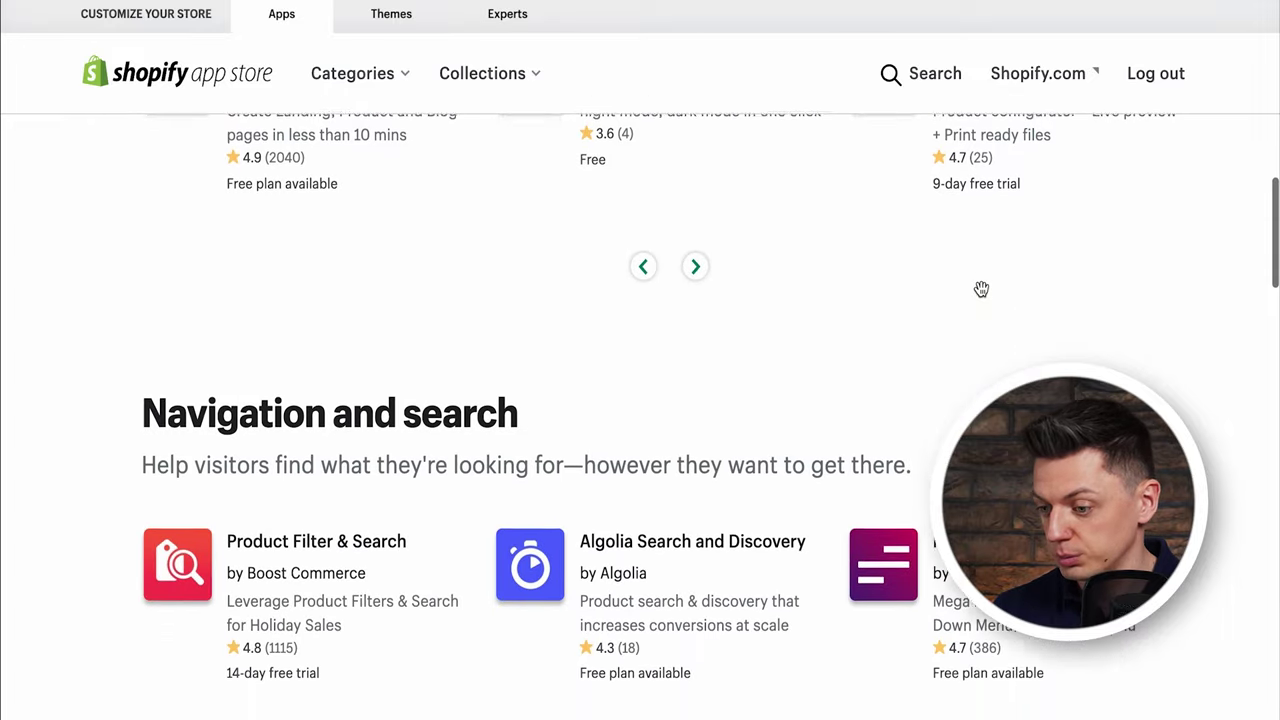
{"action": "scroll", "coordinate": [980, 284], "scroll_direction": "up", "scroll_amount": 2}
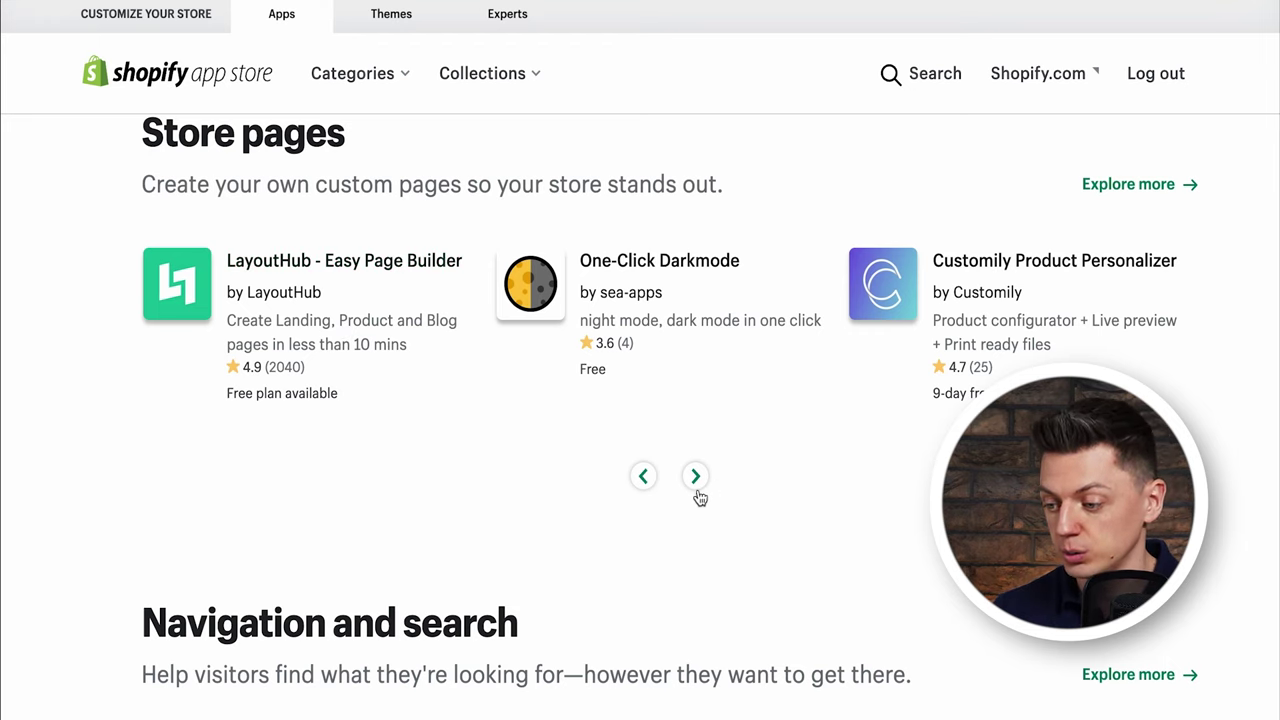
{"action": "scroll", "coordinate": [698, 475], "scroll_direction": "down", "scroll_amount": 1}
{"action": "scroll", "coordinate": [735, 449], "scroll_direction": "down", "scroll_amount": 2}
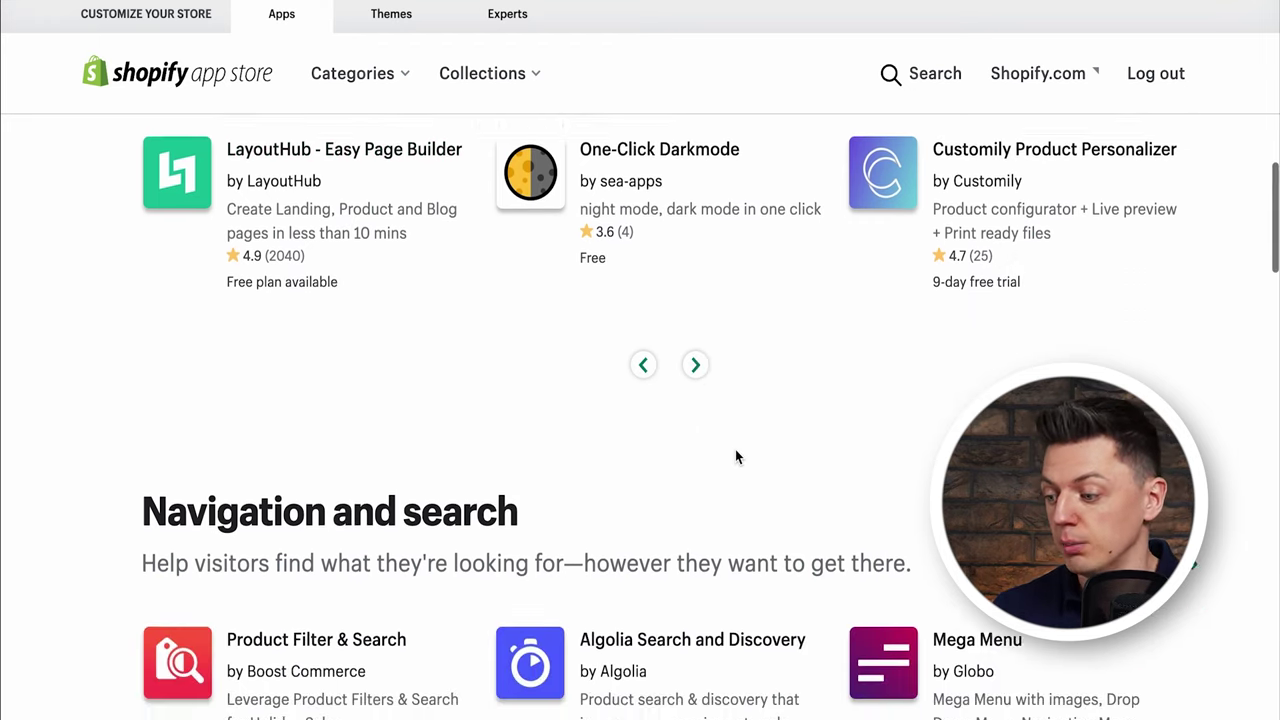
{"action": "scroll", "coordinate": [689, 360], "scroll_direction": "up", "scroll_amount": 10}
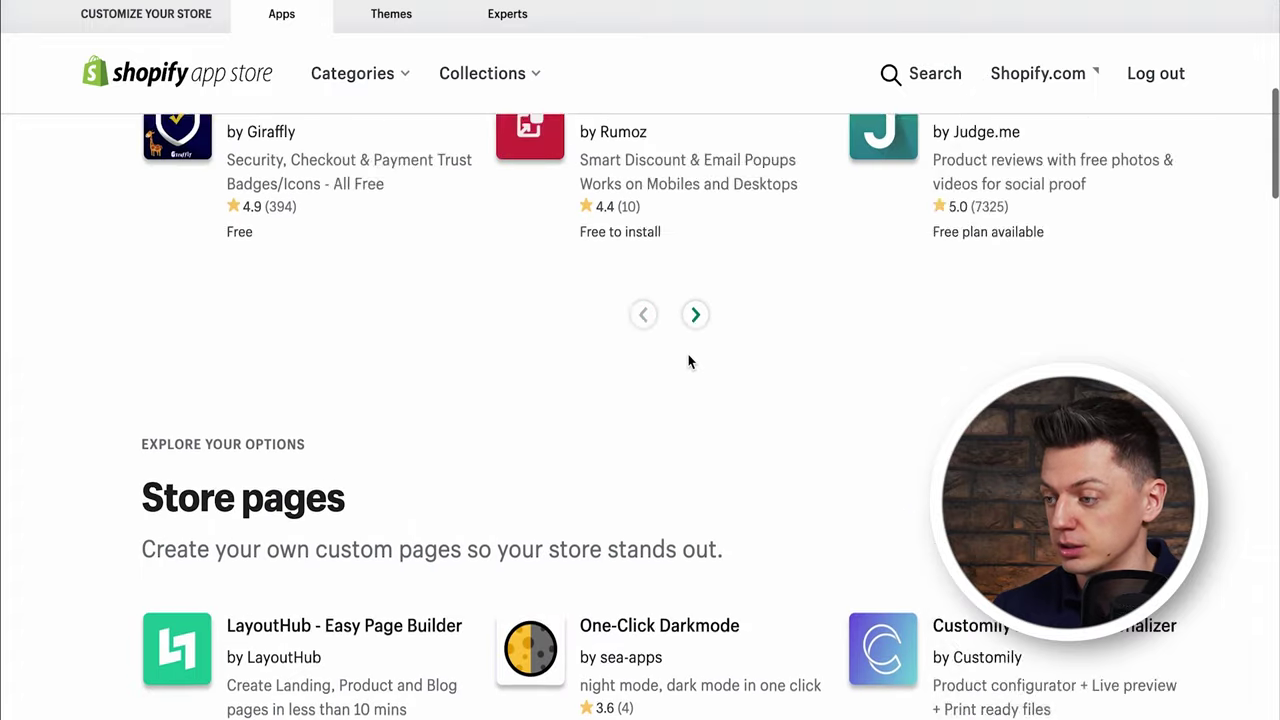
- Open the Upselling and cross-selling subcategory of the Conversion app category
{"action": "left_click", "coordinate": [394, 76]}
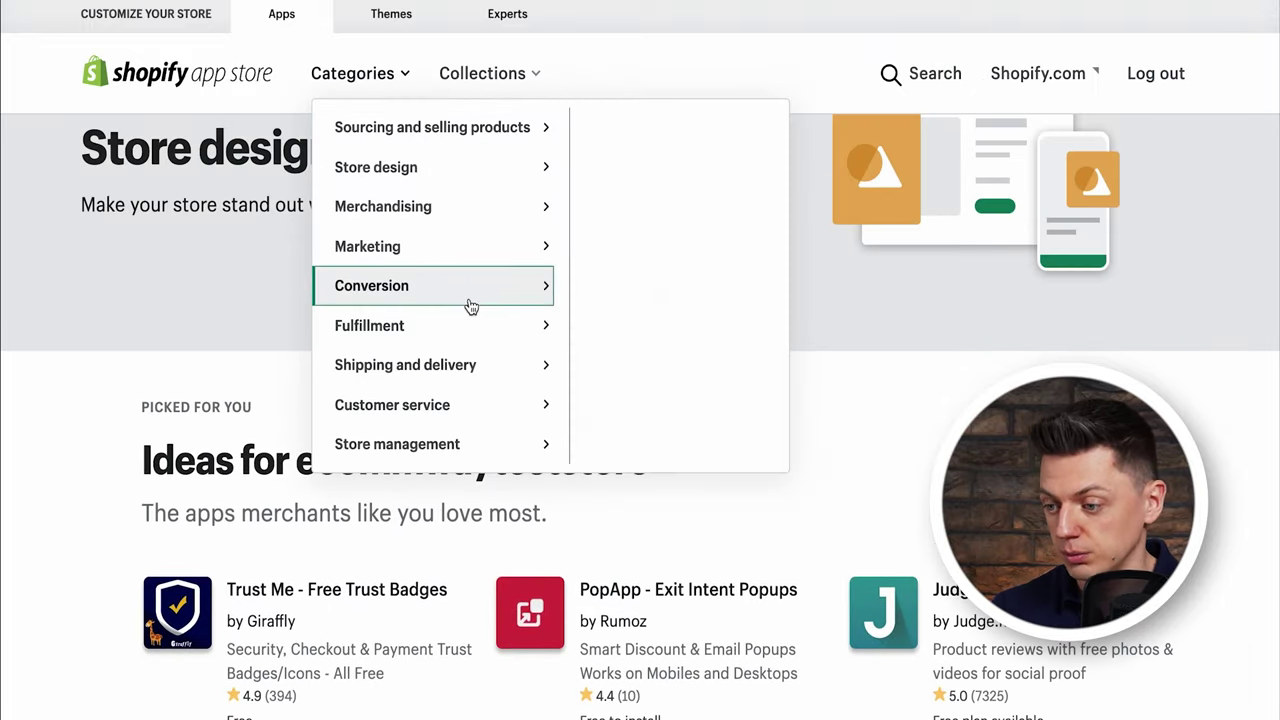
{"action": "mouse_move", "coordinate": [519, 296]}
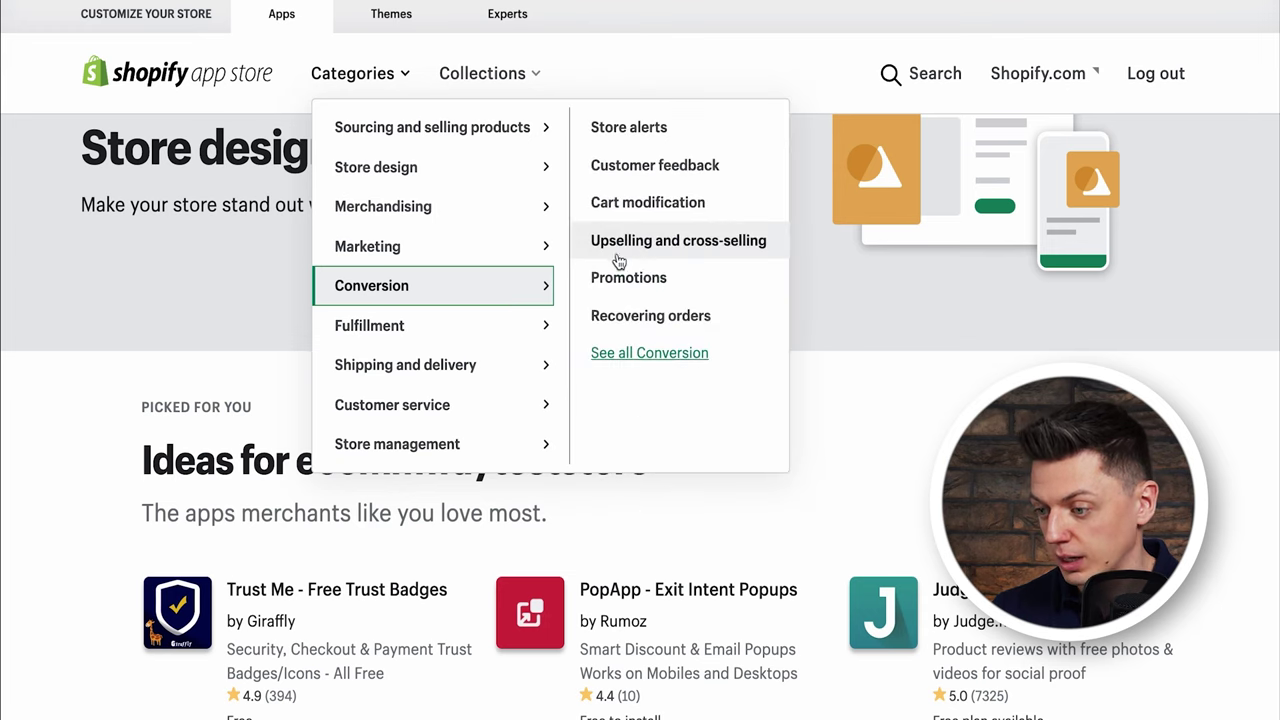
{"action": "left_click", "coordinate": [706, 250]}
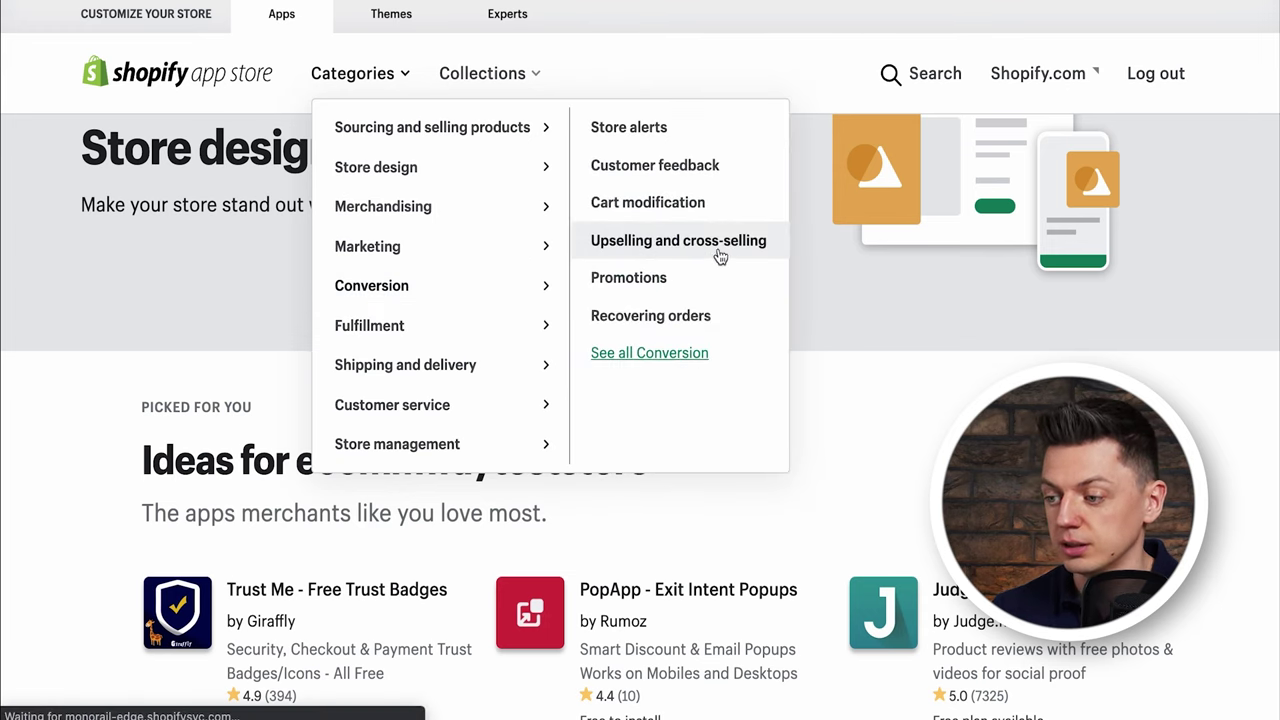
- Look through the picked apps, both sets of Product bundling apps and the Recommended products section
{"action": "scroll", "coordinate": [749, 311], "scroll_direction": "down", "scroll_amount": 5}
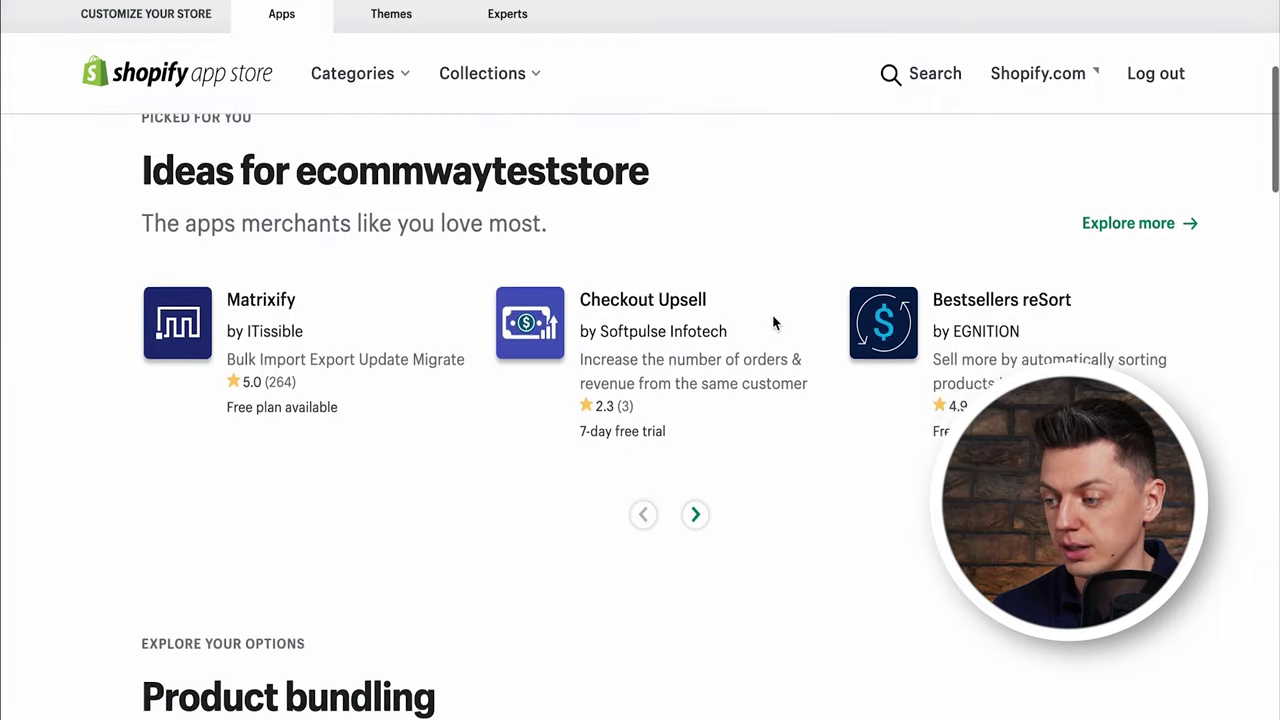
{"action": "scroll", "coordinate": [773, 322], "scroll_direction": "down", "scroll_amount": 5}
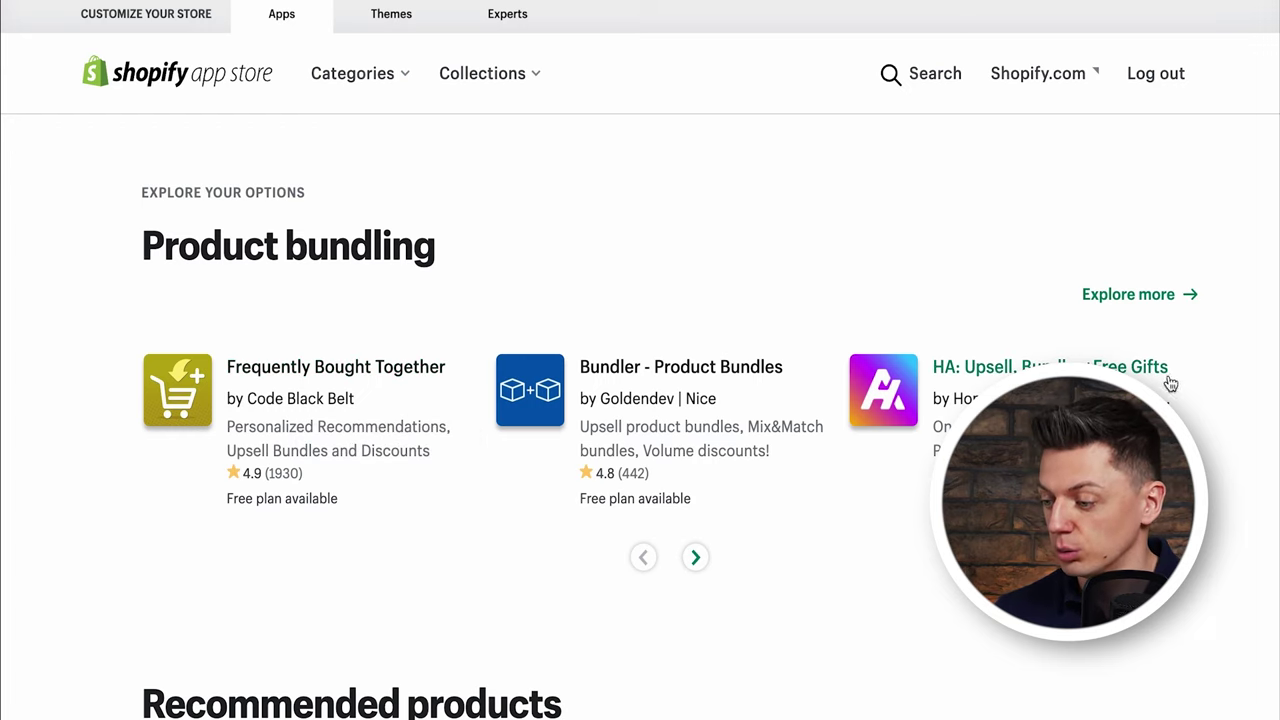
{"action": "left_click", "coordinate": [697, 568]}
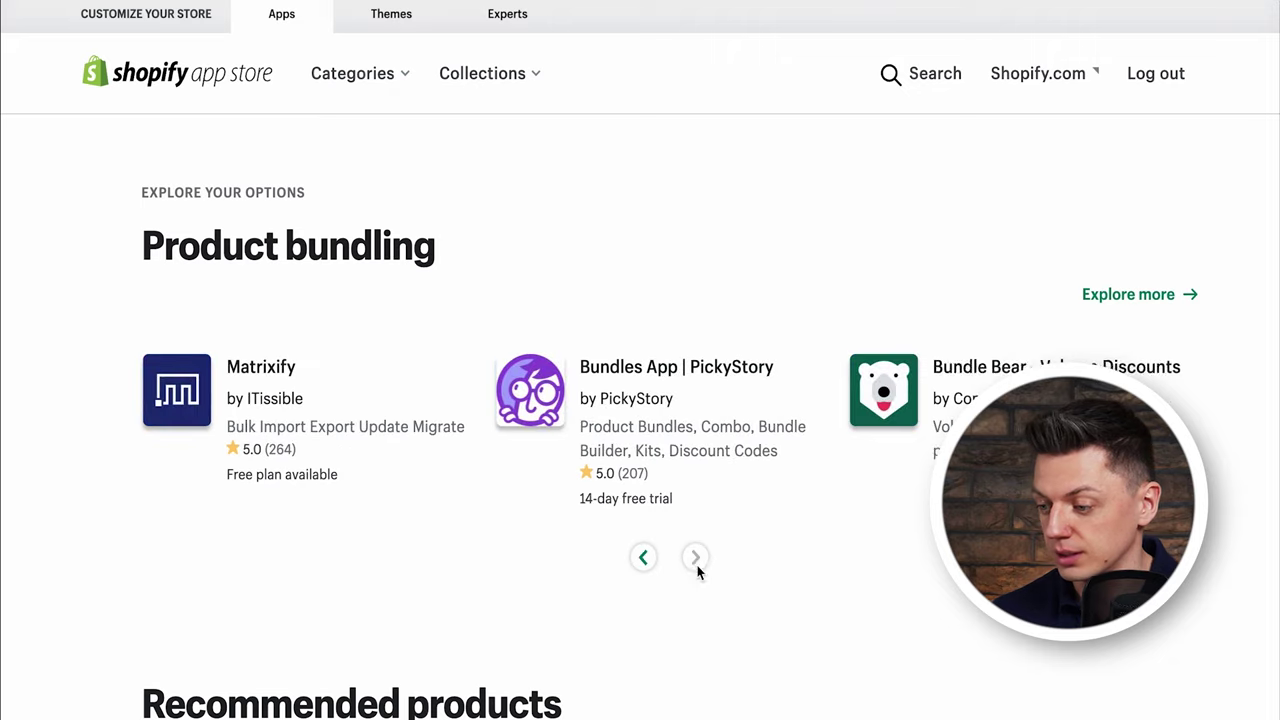
{"action": "scroll", "coordinate": [1205, 425], "scroll_direction": "down", "scroll_amount": 5}
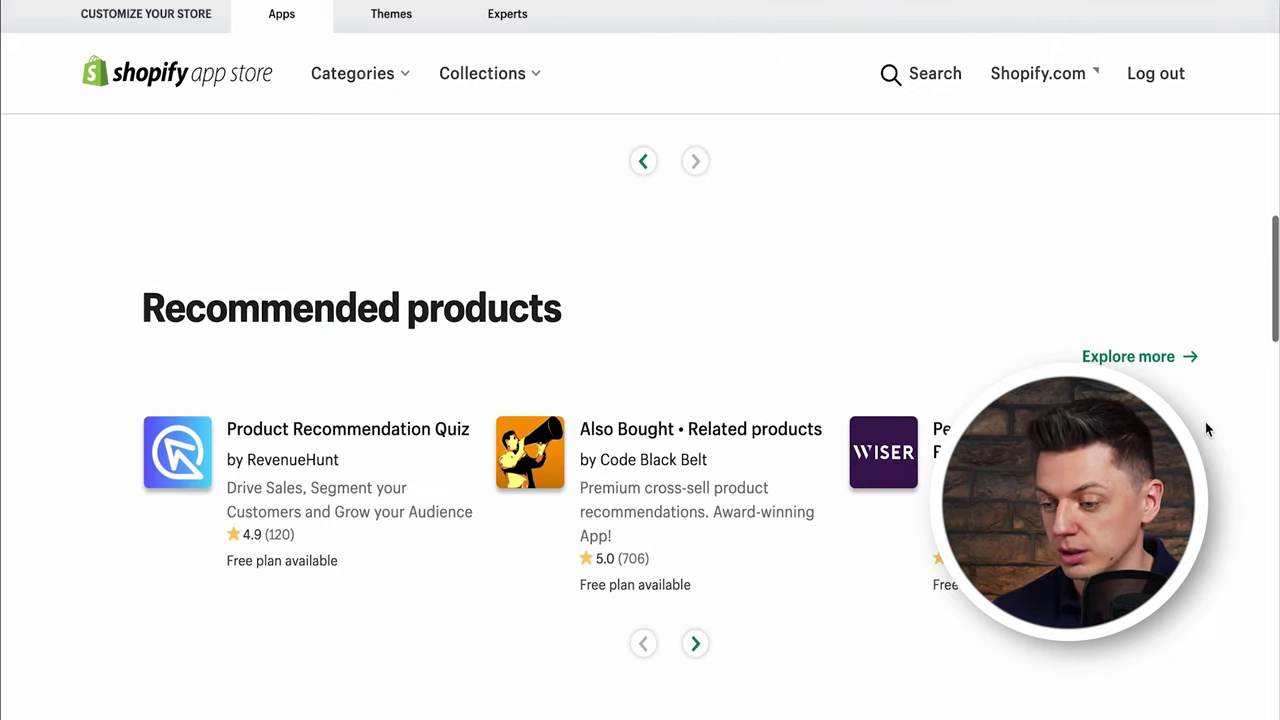
{"action": "scroll", "coordinate": [1205, 425], "scroll_direction": "down", "scroll_amount": 1}
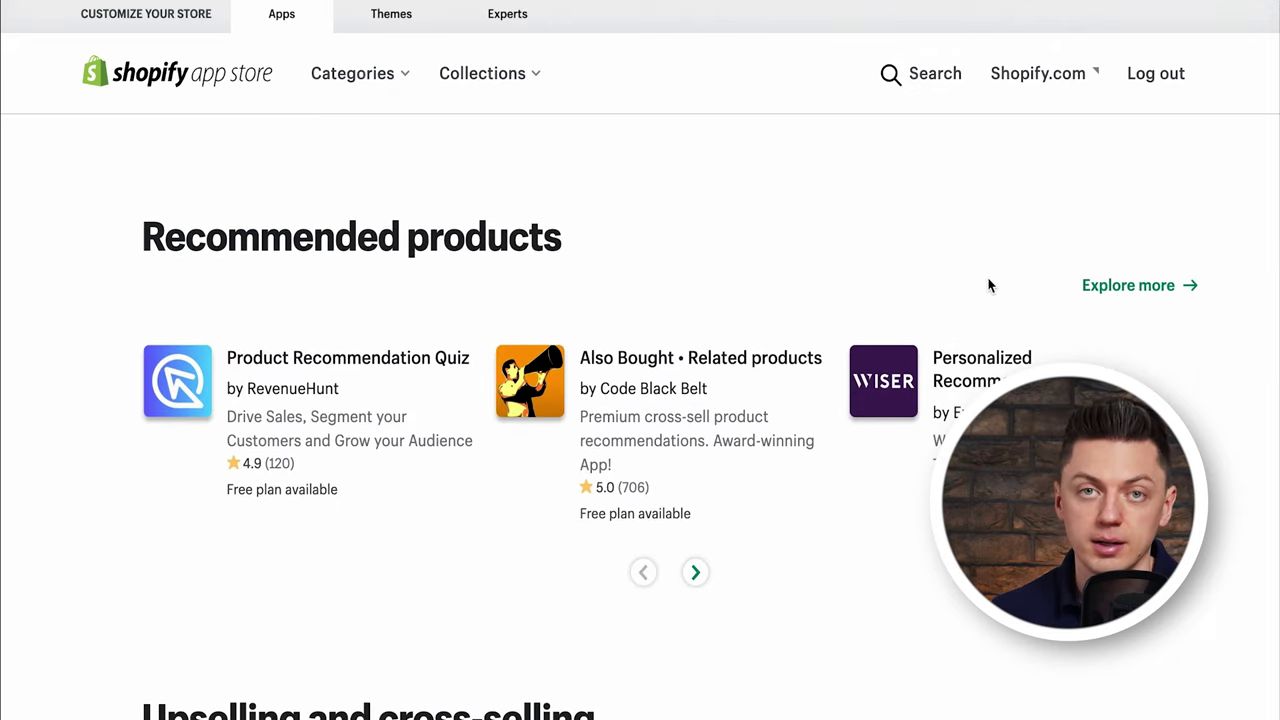
{"action": "scroll", "coordinate": [988, 286], "scroll_direction": "down", "scroll_amount": 1}
{"action": "scroll", "coordinate": [988, 286], "scroll_direction": "up", "scroll_amount": 3}
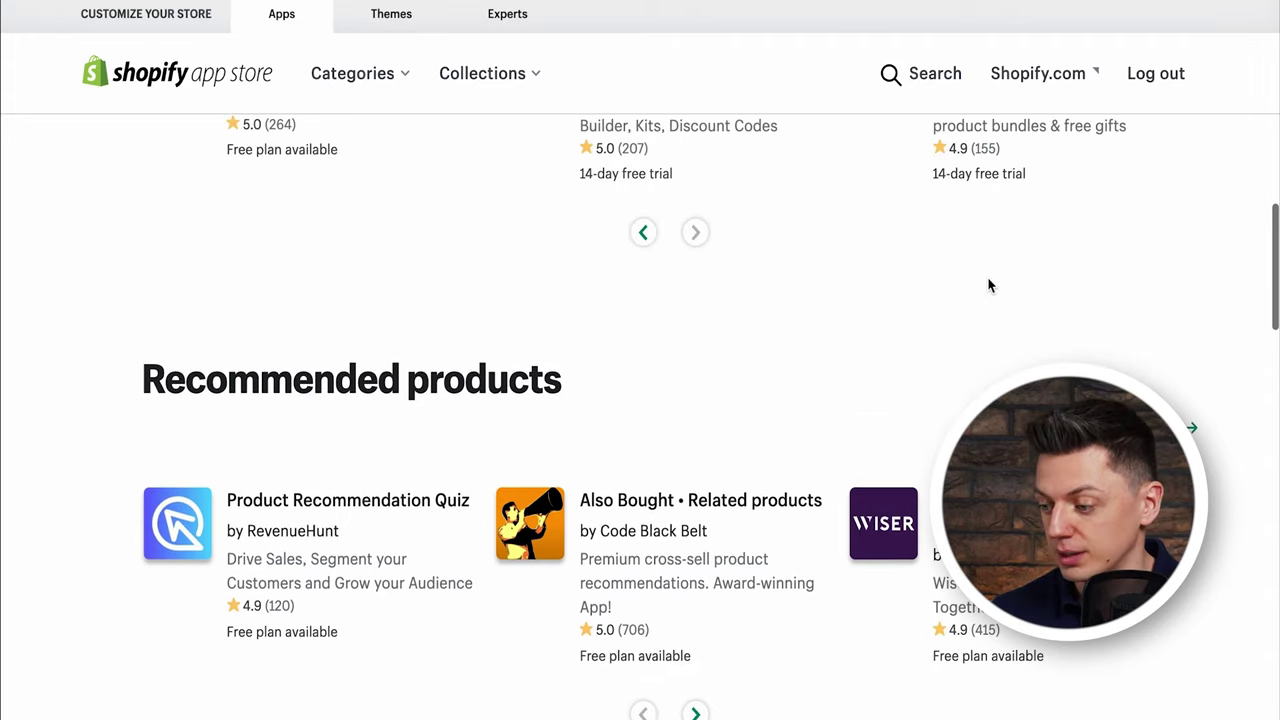
{"action": "scroll", "coordinate": [988, 286], "scroll_direction": "up", "scroll_amount": 8}
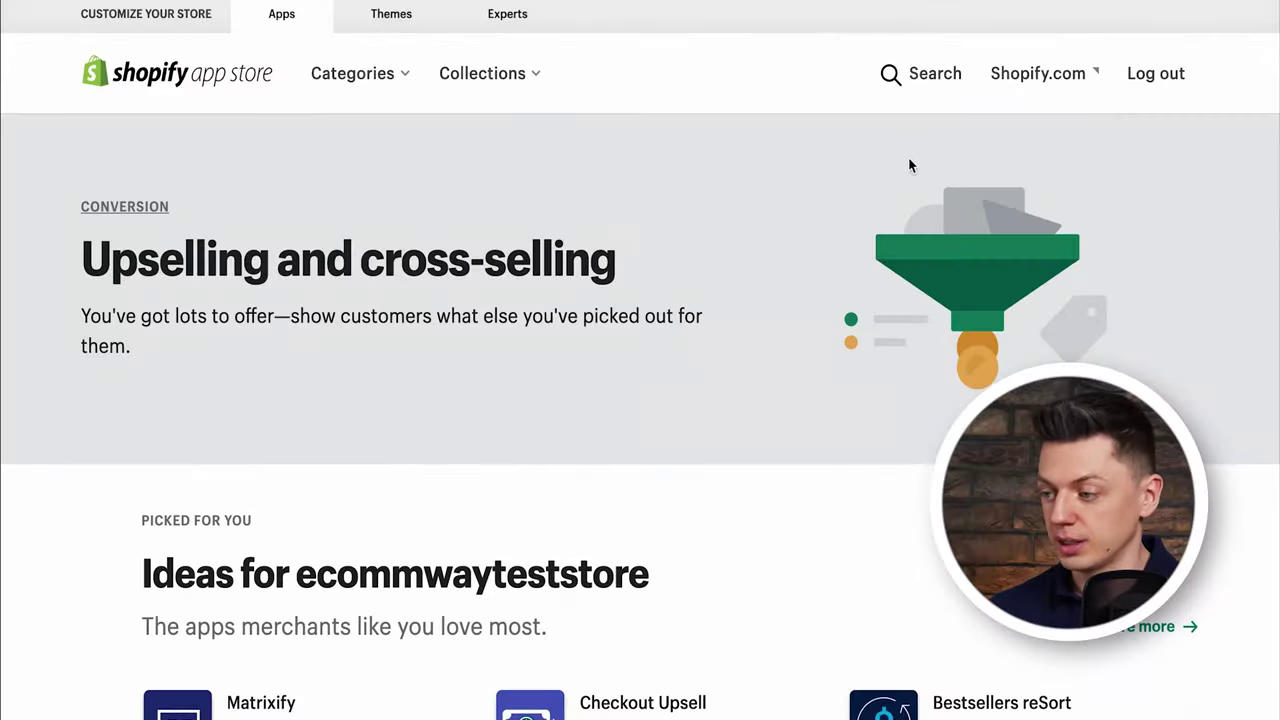
- Search the app store for "limespot" and look through the matching apps
{"action": "left_click", "coordinate": [931, 72]}
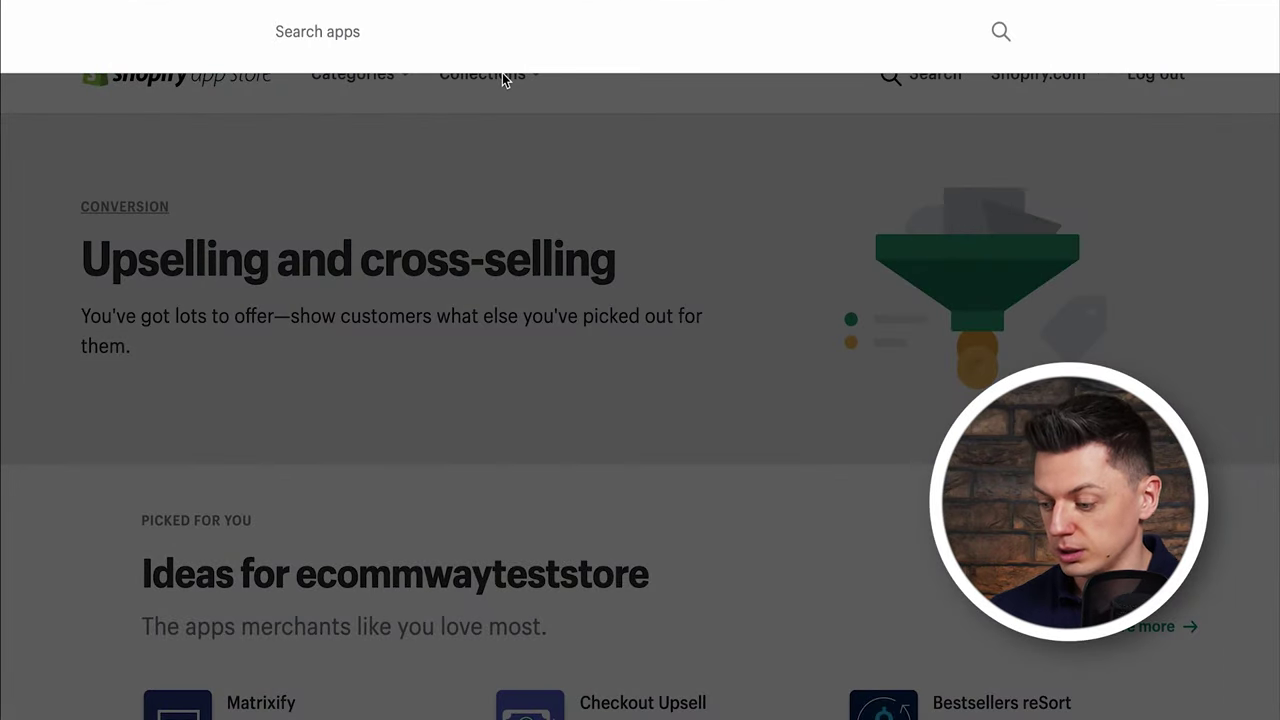
{"action": "type", "text": "lime"}
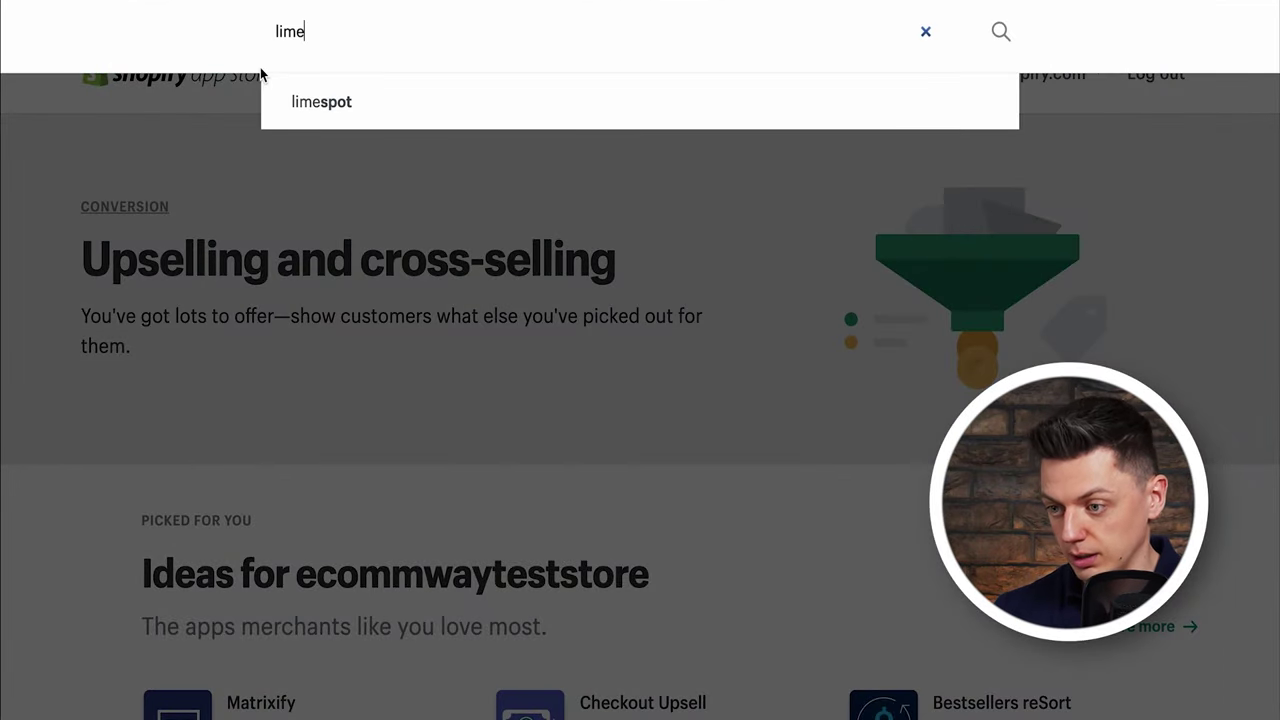
{"action": "left_click", "coordinate": [321, 101]}
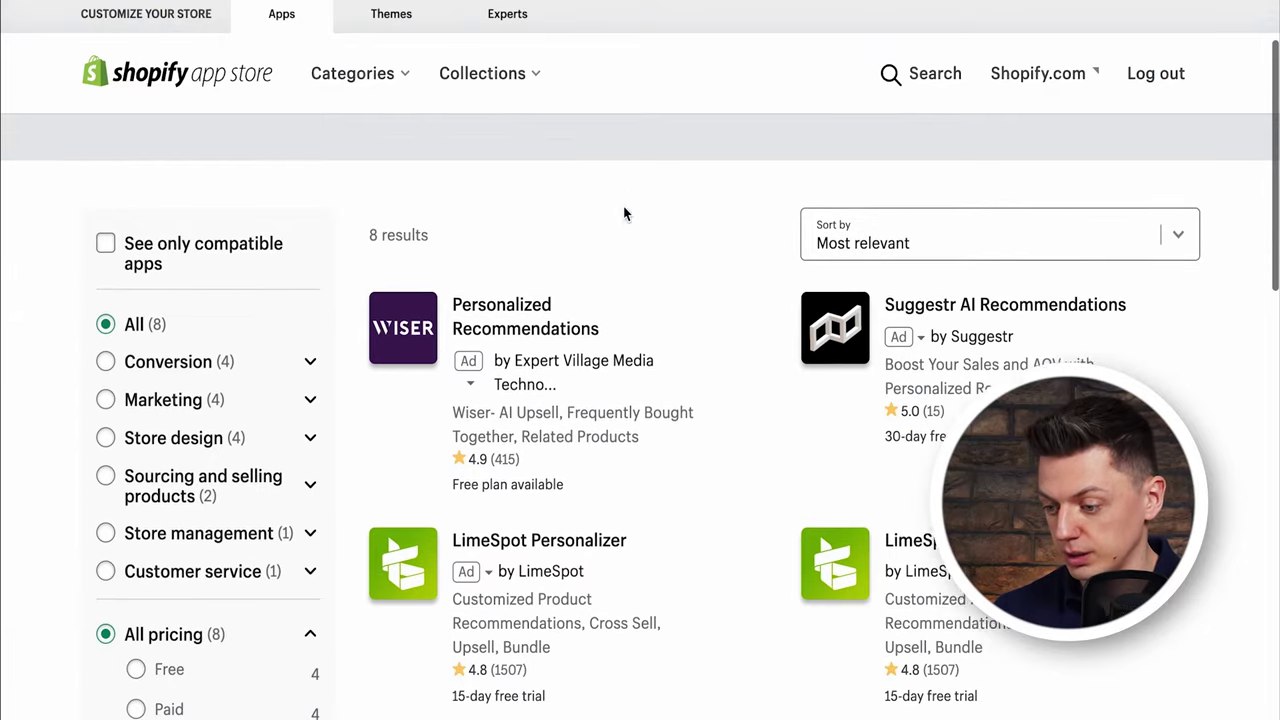
{"action": "scroll", "coordinate": [686, 329], "scroll_direction": "down", "scroll_amount": 2}
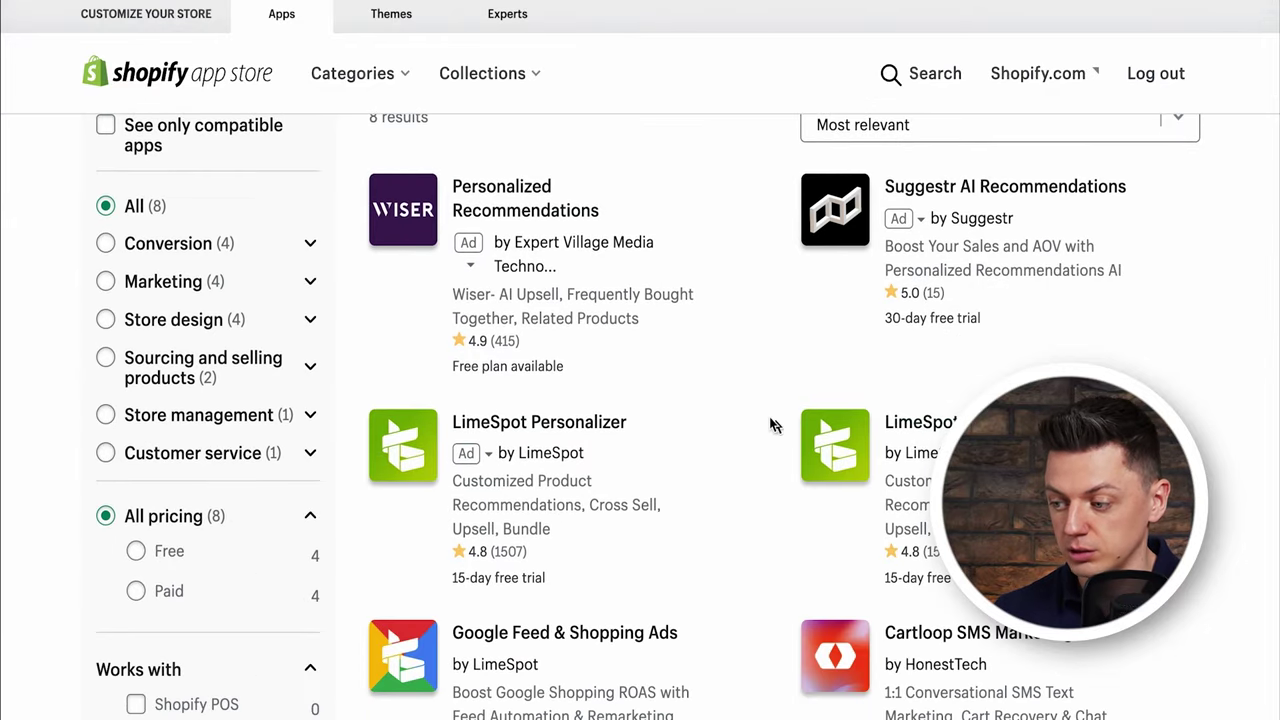
- Look over the LimeSpot results and view the app store's lists of collections and app categories
{"action": "scroll", "coordinate": [577, 452], "scroll_direction": "down", "scroll_amount": 1}
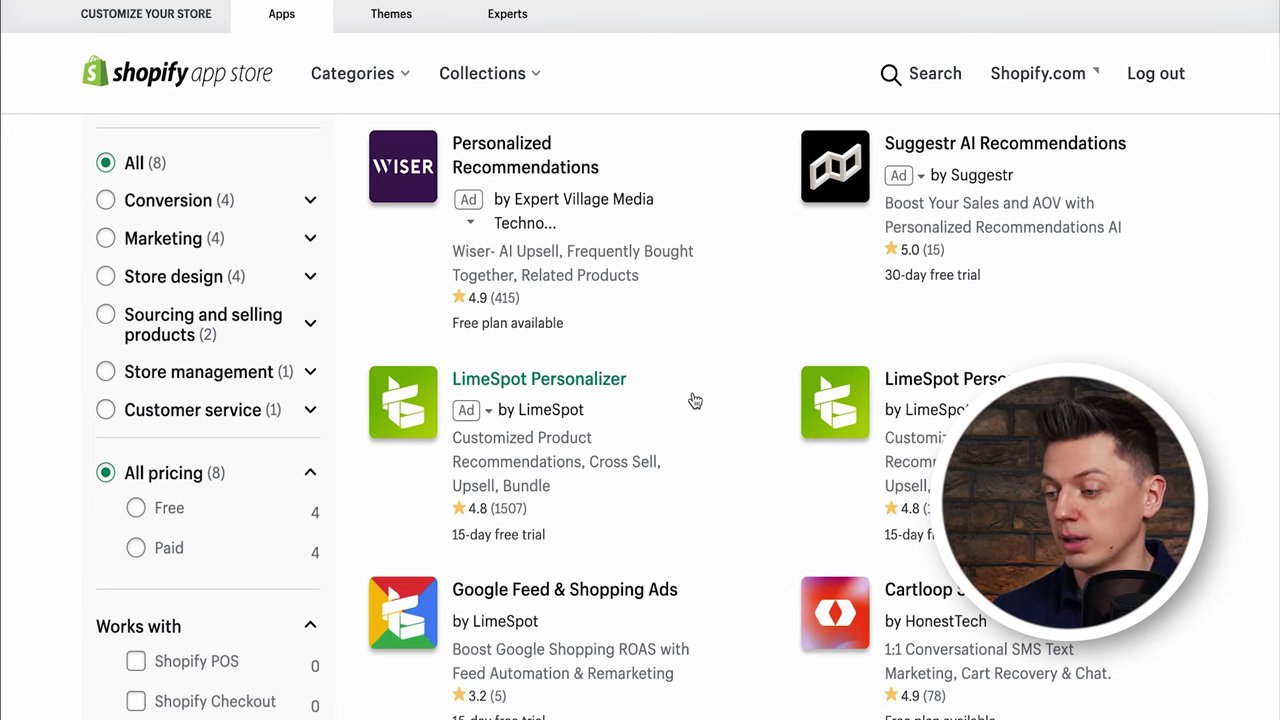
{"action": "scroll", "coordinate": [692, 400], "scroll_direction": "up", "scroll_amount": 3}
{"action": "scroll", "coordinate": [693, 400], "scroll_direction": "up", "scroll_amount": 3}
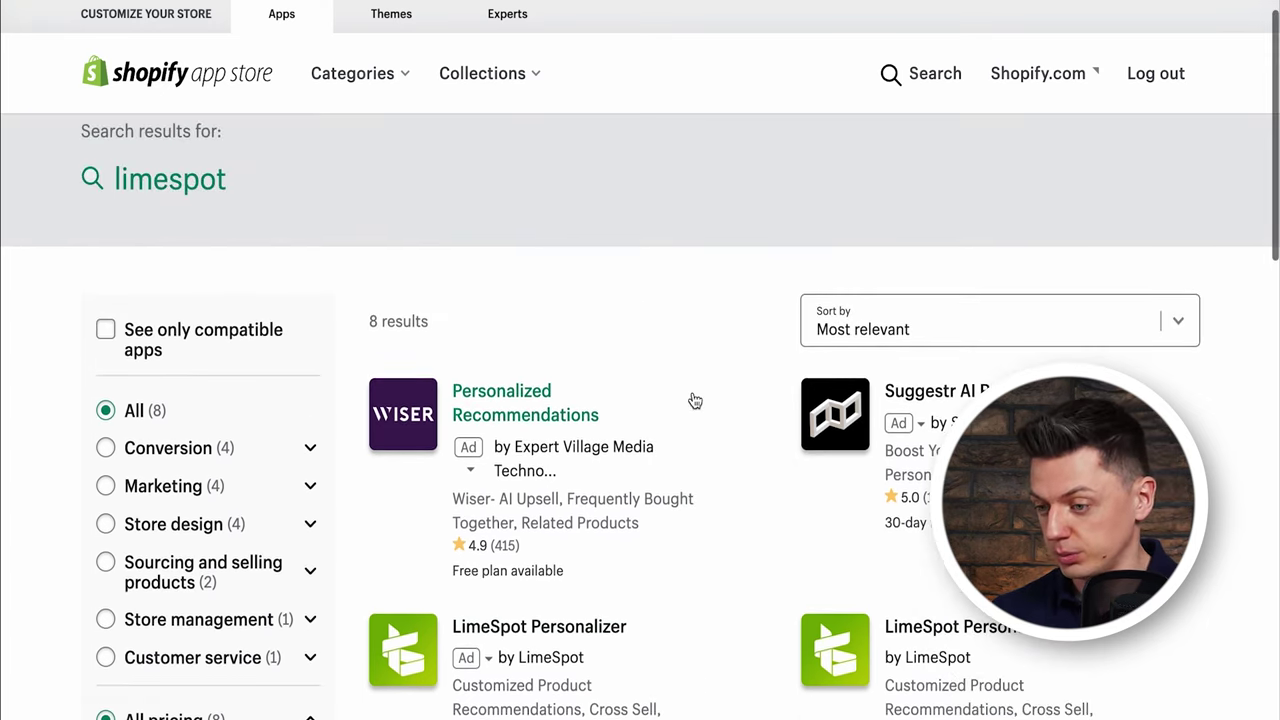
{"action": "left_click", "coordinate": [527, 78]}
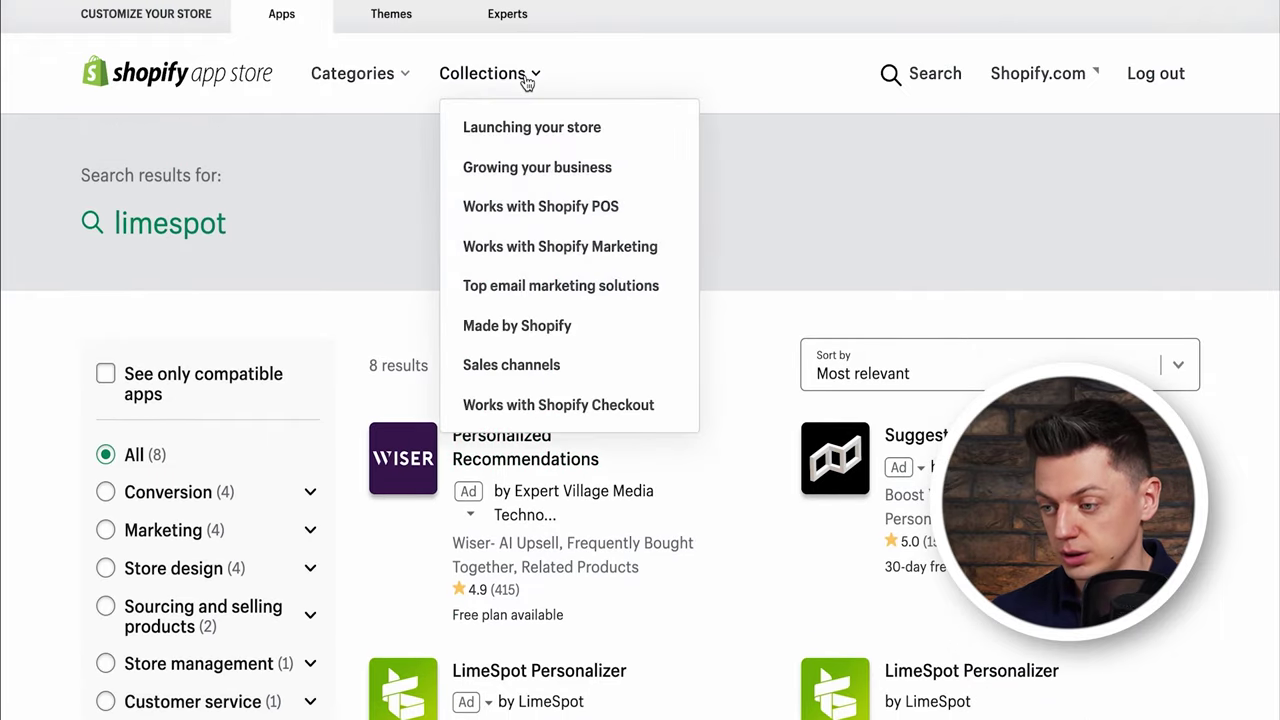
{"action": "left_click", "coordinate": [393, 79]}
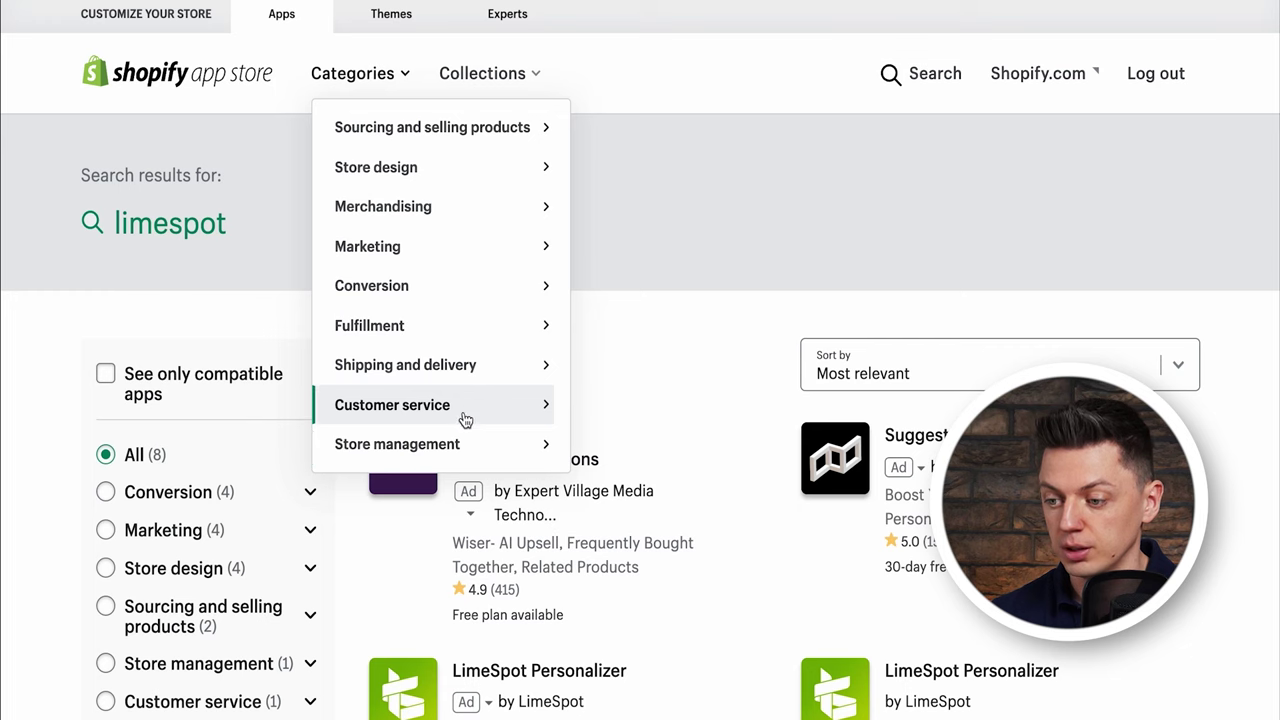
- Search the app store for "klaviyo" and look through the matching apps
{"action": "left_click", "coordinate": [912, 73]}
{"action": "left_click", "coordinate": [694, 54]}
{"action": "key", "text": "ctrl+a"}
{"action": "left_click", "coordinate": [574, 19]}
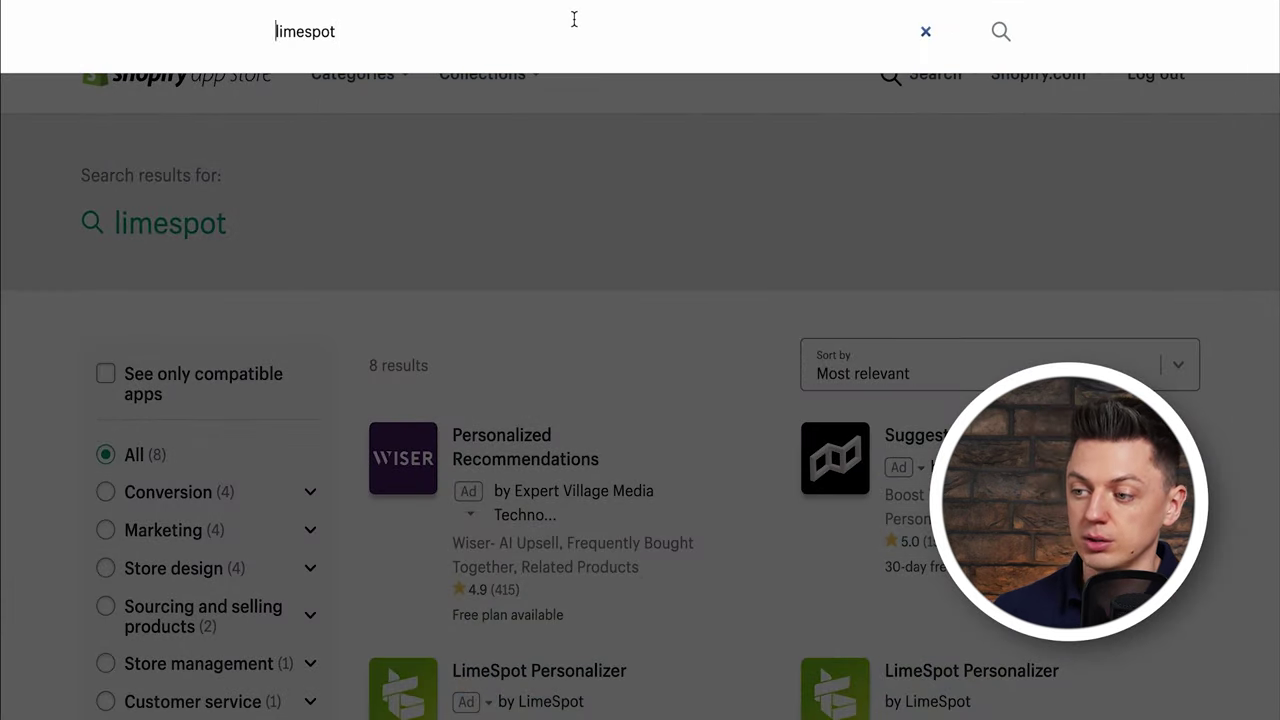
{"action": "key", "text": "ctrl+a"}
{"action": "type", "text": "klaviyo"}
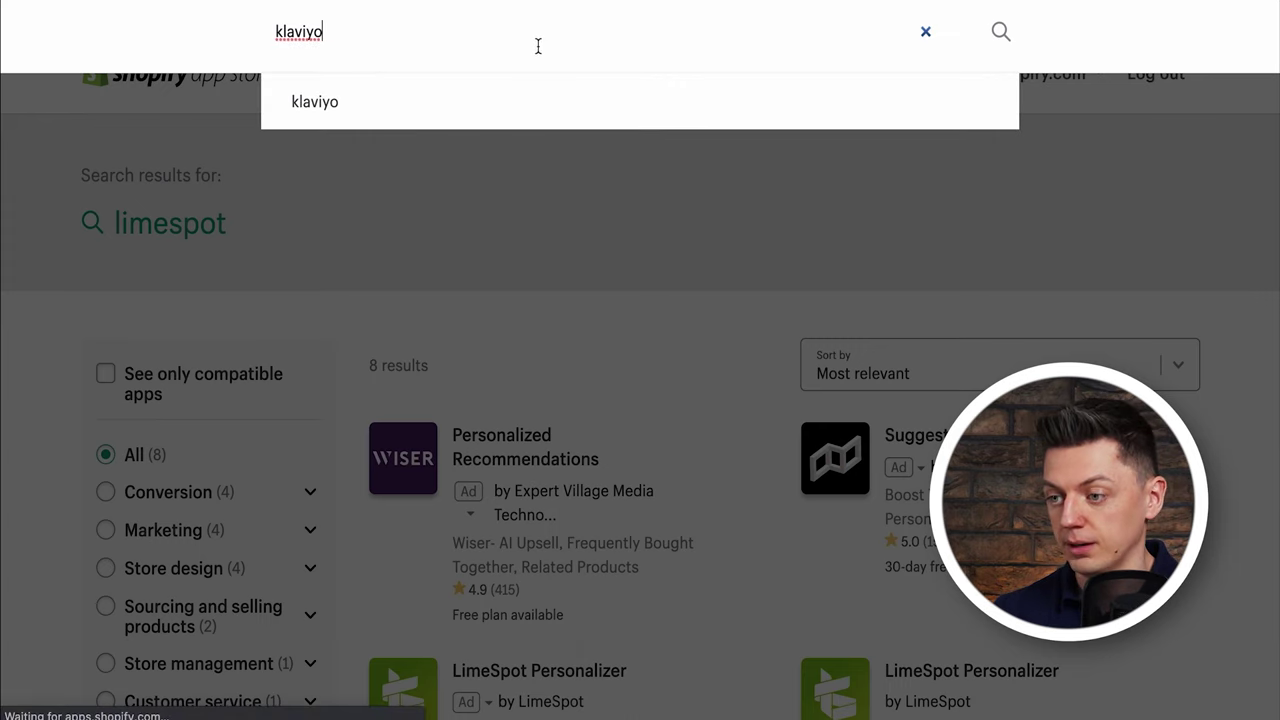
{"action": "key", "text": "Return"}
{"action": "scroll", "coordinate": [714, 309], "scroll_direction": "down", "scroll_amount": 1}
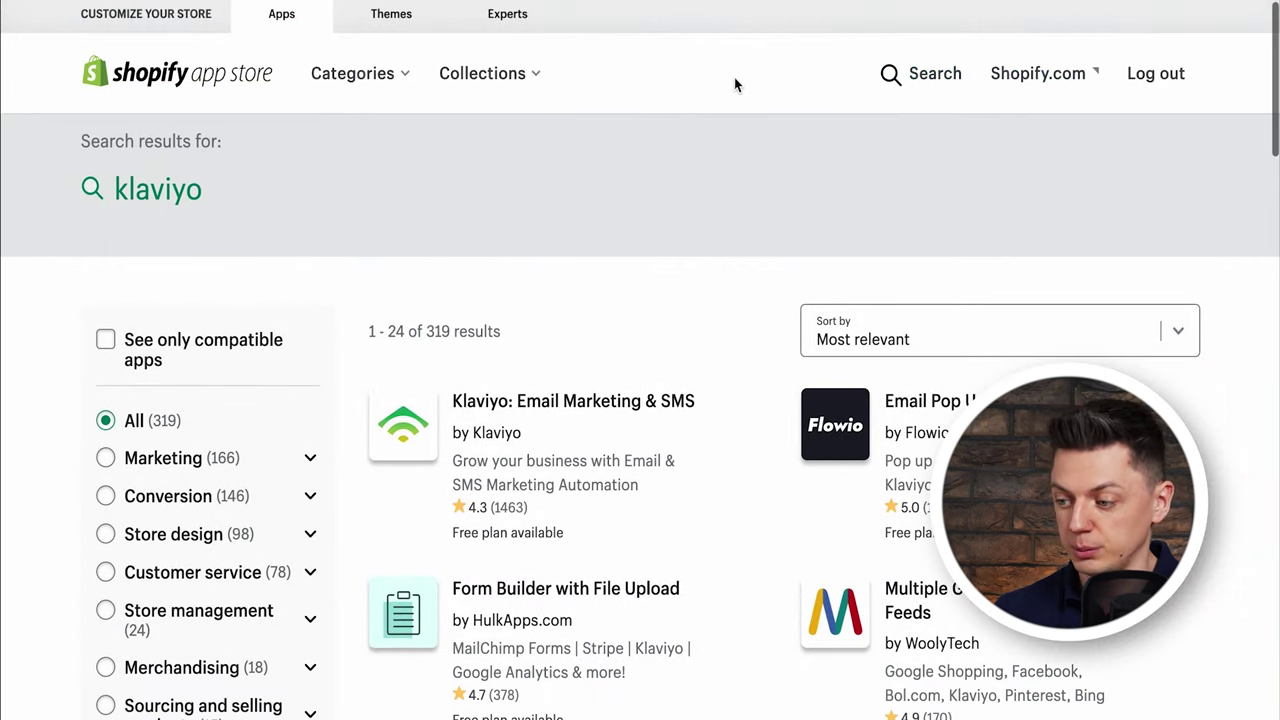
{"action": "scroll", "coordinate": [735, 103], "scroll_direction": "down", "scroll_amount": 2}
{"action": "scroll", "coordinate": [745, 200], "scroll_direction": "down", "scroll_amount": 2}
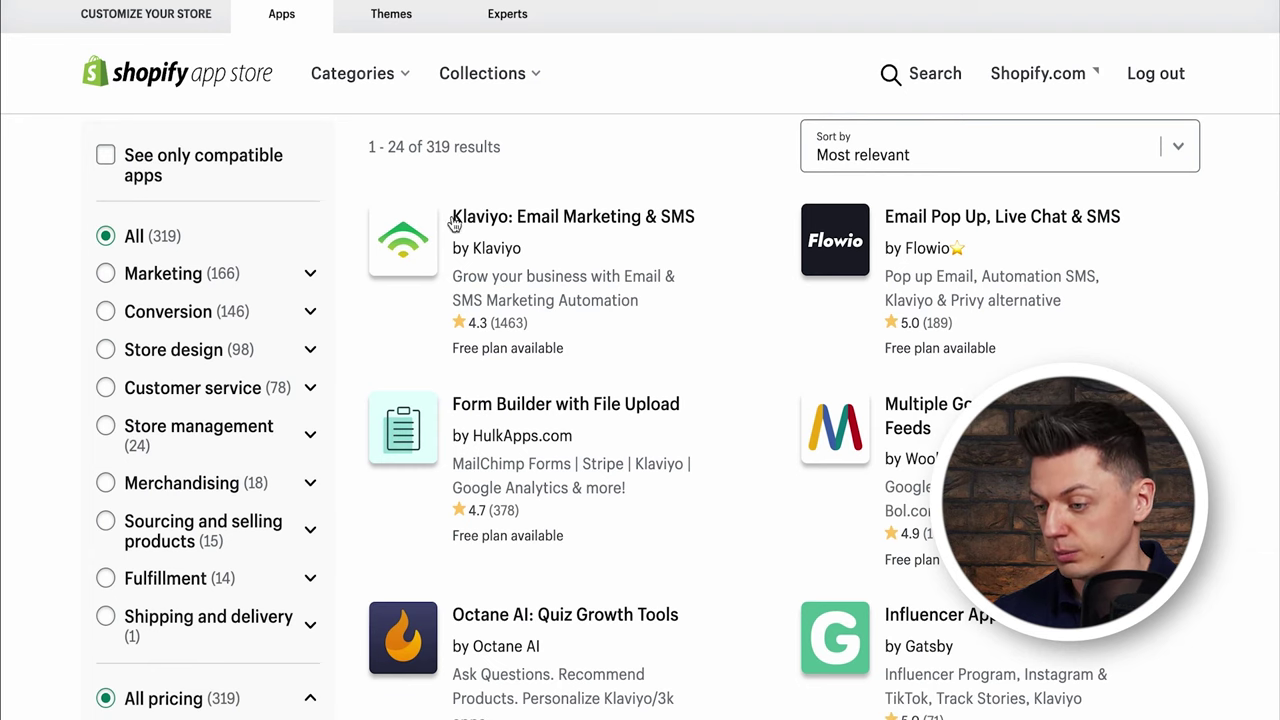
{"action": "scroll", "coordinate": [735, 210], "scroll_direction": "down", "scroll_amount": 2}
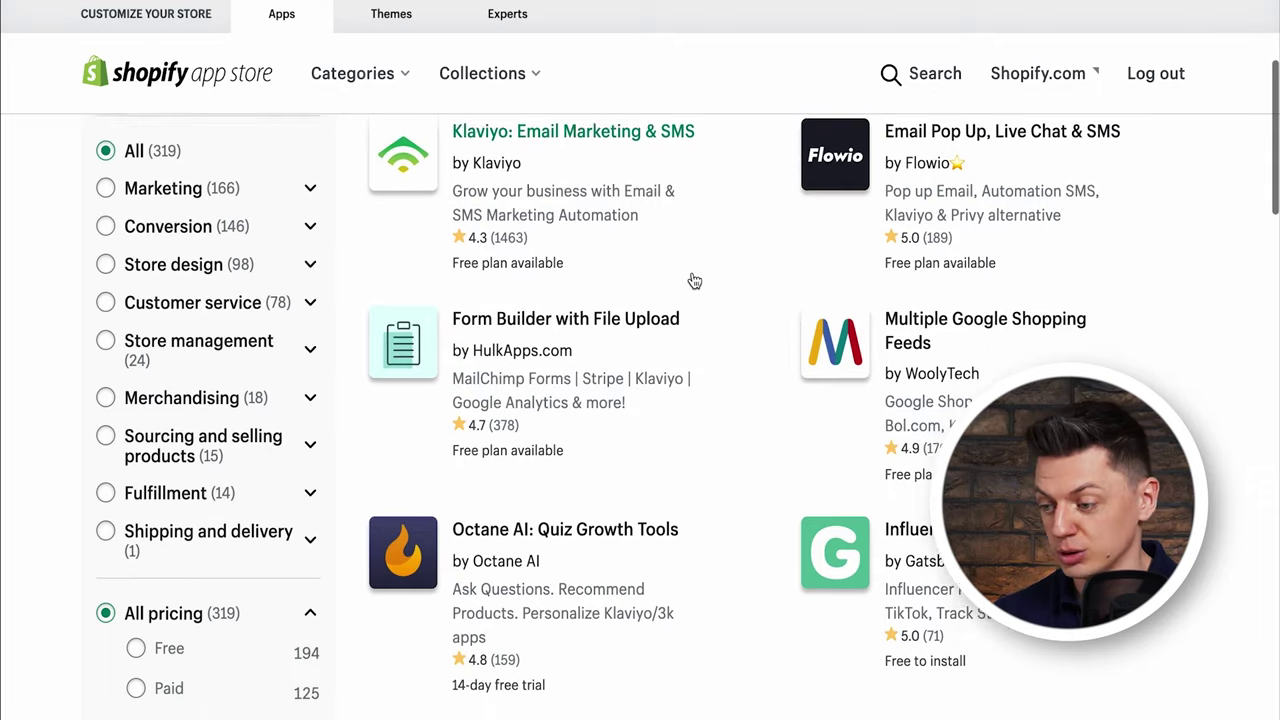
{"action": "scroll", "coordinate": [693, 280], "scroll_direction": "up", "scroll_amount": 1}
{"action": "scroll", "coordinate": [702, 228], "scroll_direction": "up", "scroll_amount": 1}
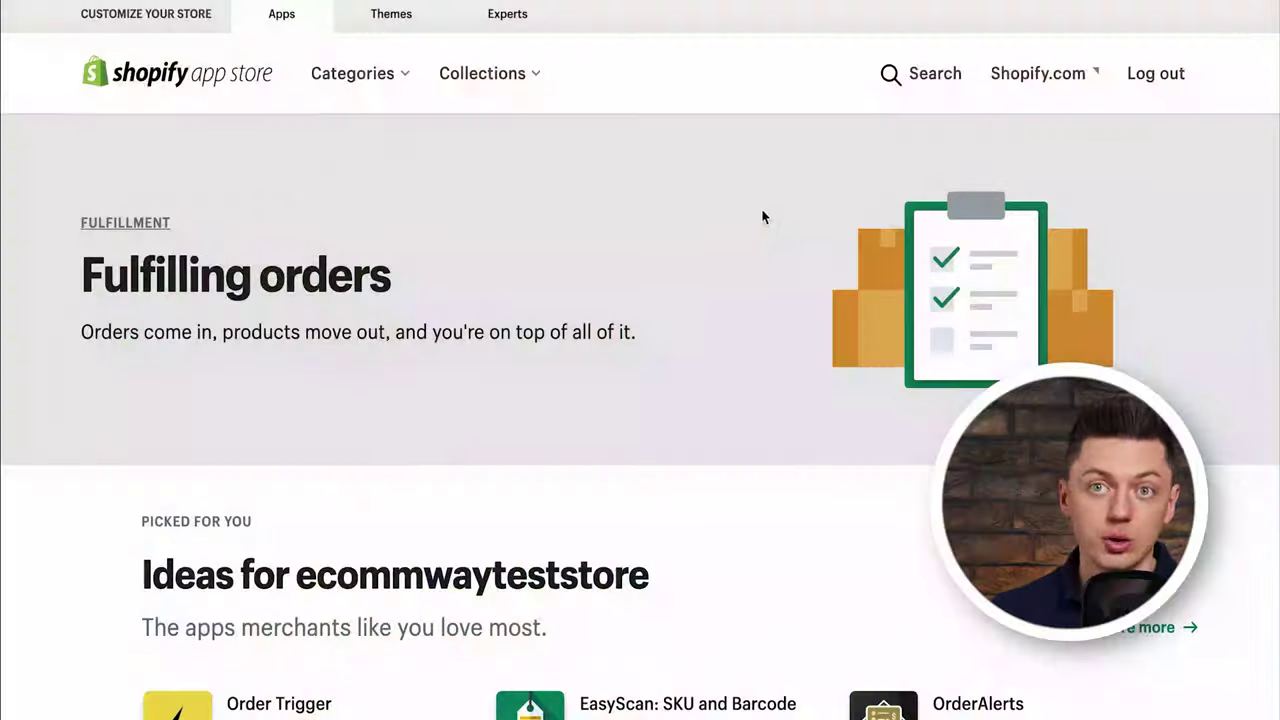
- Return to the app store home page, search for "hurrify" and open the Hurrify - Countdown Timer listing
{"action": "left_click", "coordinate": [937, 55]}
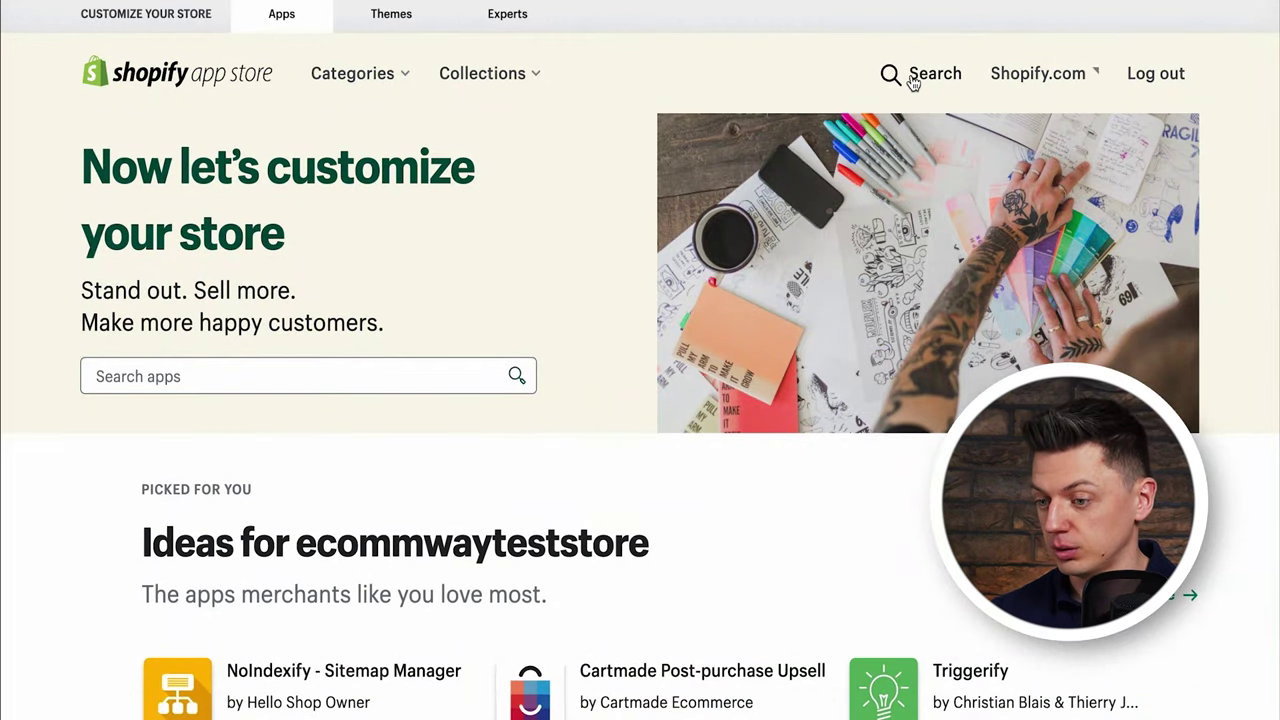
{"action": "left_click", "coordinate": [913, 78]}
{"action": "type", "text": "hurr"}
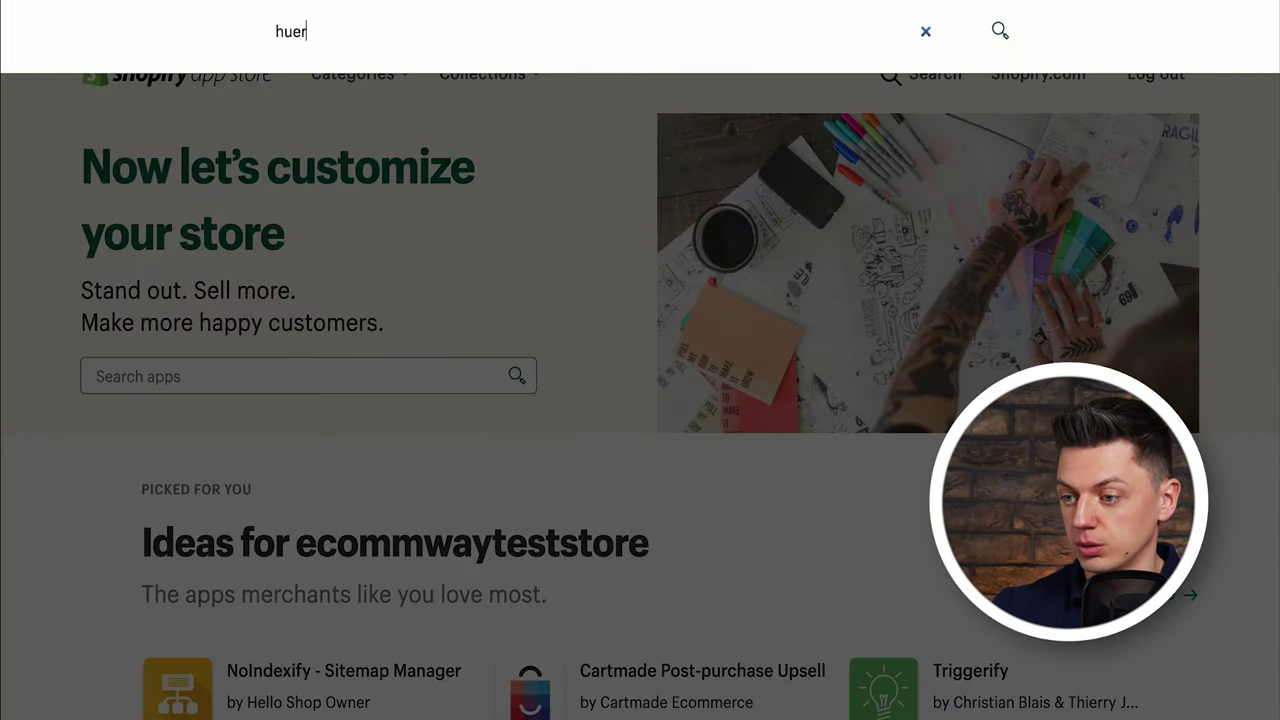
{"action": "type", "text": "ify"}
{"action": "left_click", "coordinate": [290, 100]}
- Examine the Hurrify listing's screenshots, including an enlarged view of the campaign types, and its description and pricing
{"action": "scroll", "coordinate": [700, 300], "scroll_direction": "down", "scroll_amount": 5}
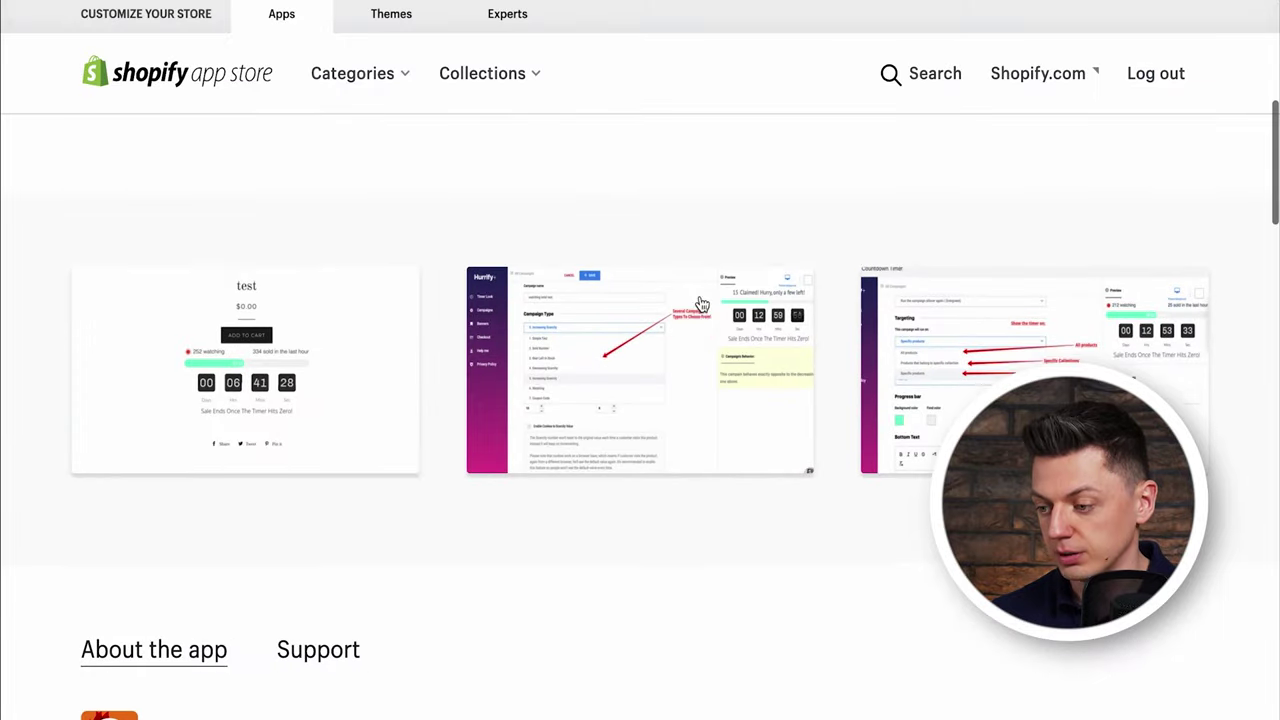
{"action": "scroll", "coordinate": [703, 346], "scroll_direction": "down", "scroll_amount": 1}
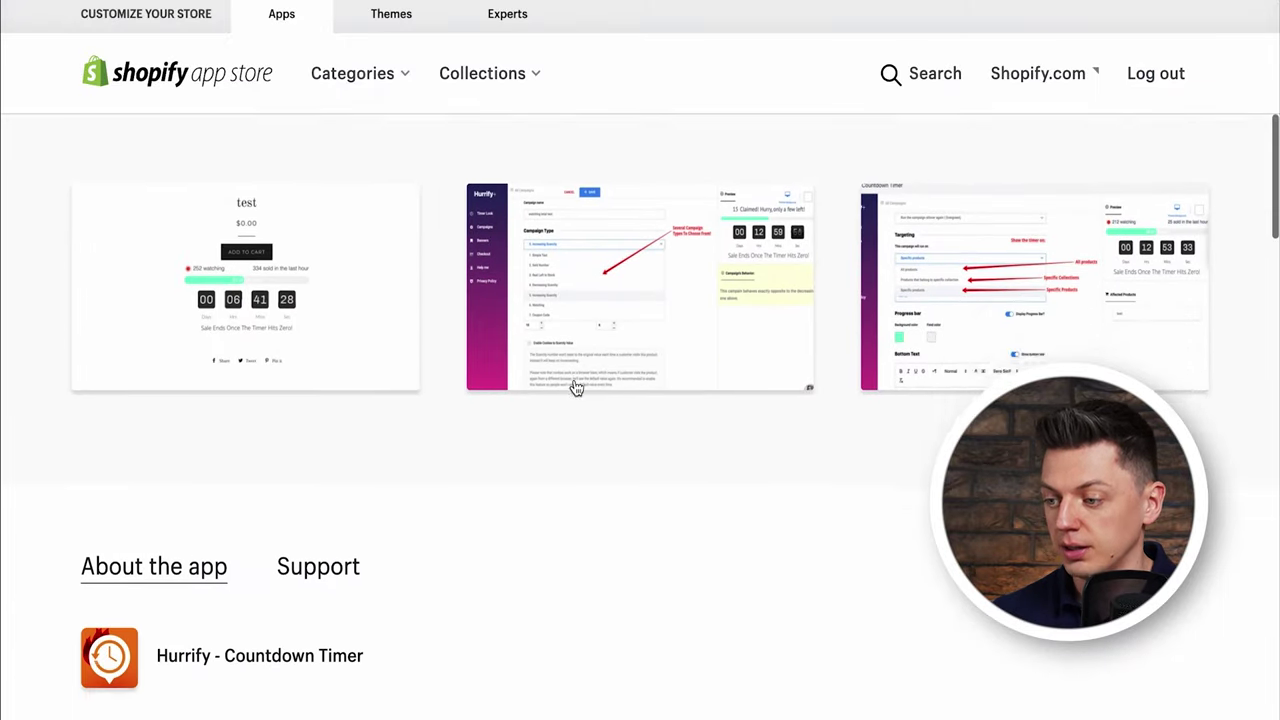
{"action": "scroll", "coordinate": [600, 386], "scroll_direction": "up", "scroll_amount": 1}
{"action": "left_click", "coordinate": [740, 348]}
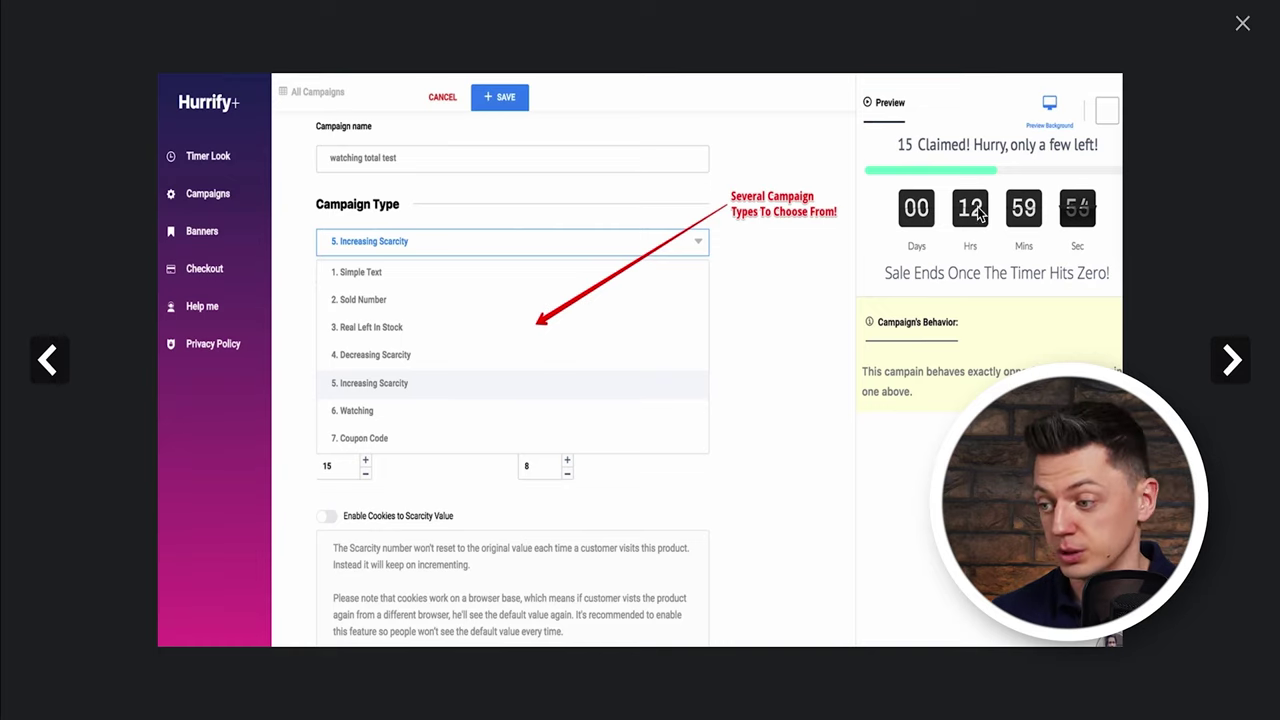
{"action": "left_click", "coordinate": [1241, 25]}
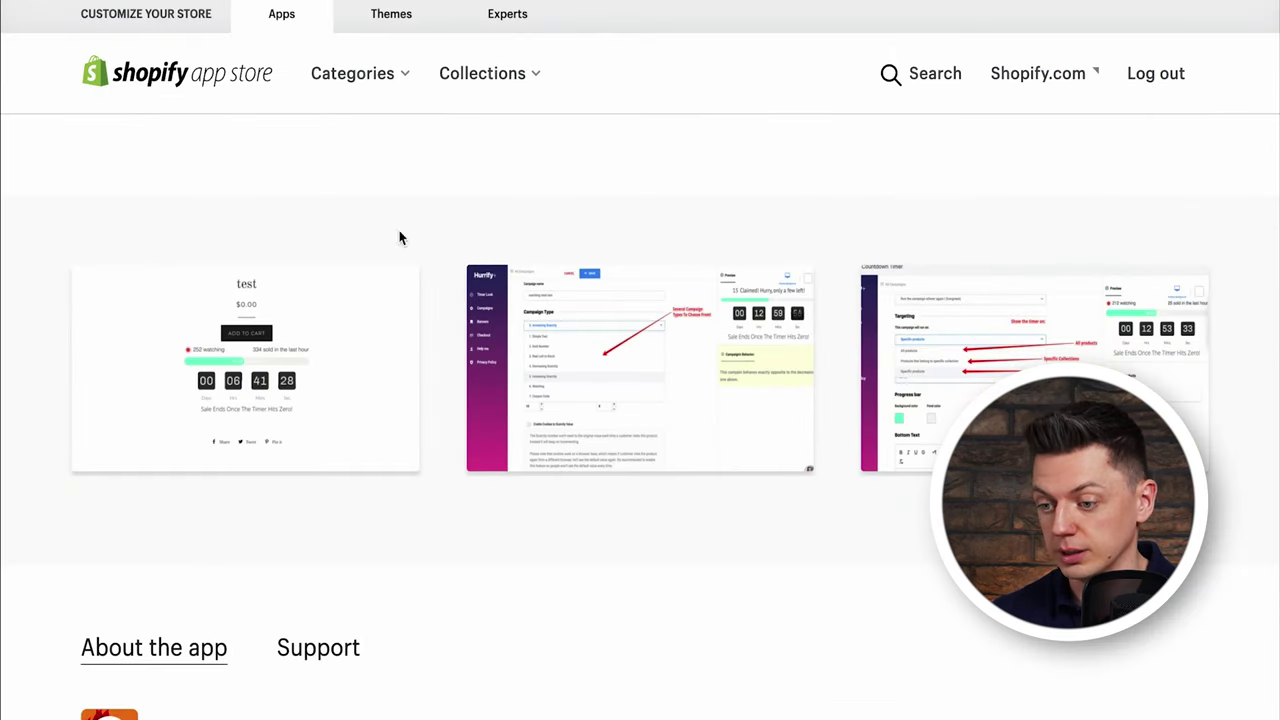
{"action": "scroll", "coordinate": [513, 201], "scroll_direction": "down", "scroll_amount": 1}
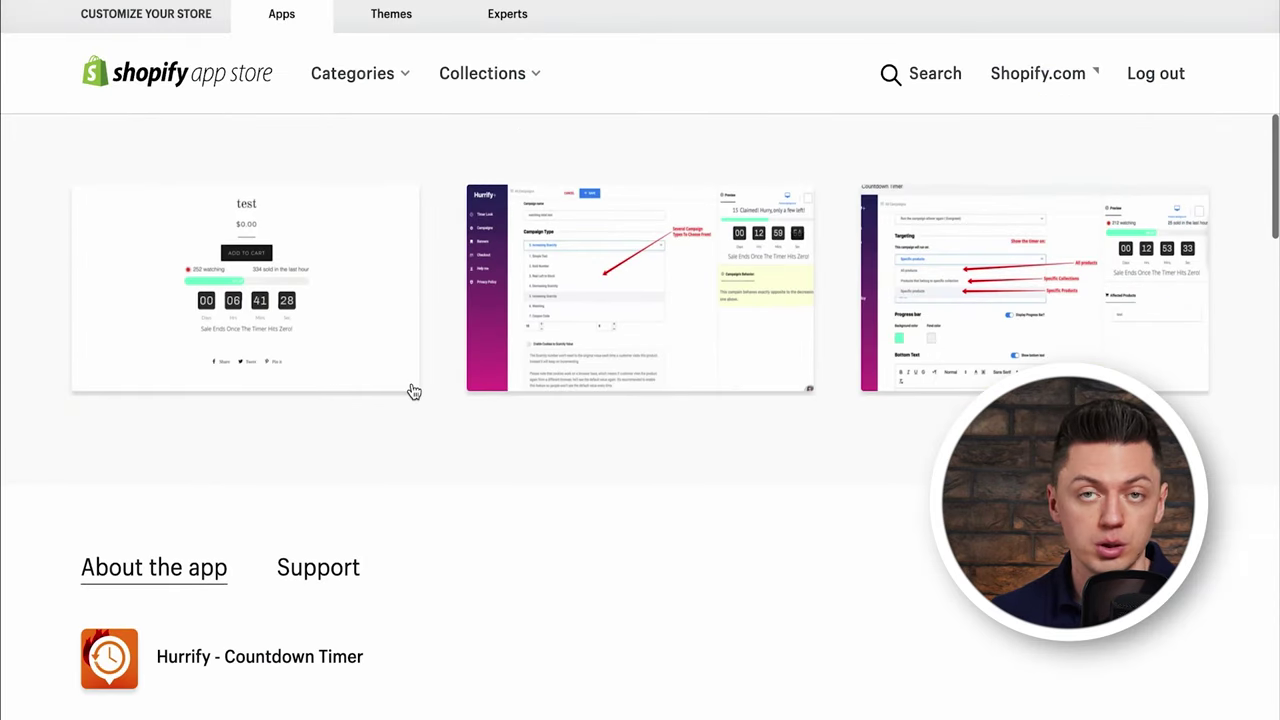
{"action": "scroll", "coordinate": [766, 351], "scroll_direction": "down", "scroll_amount": 5}
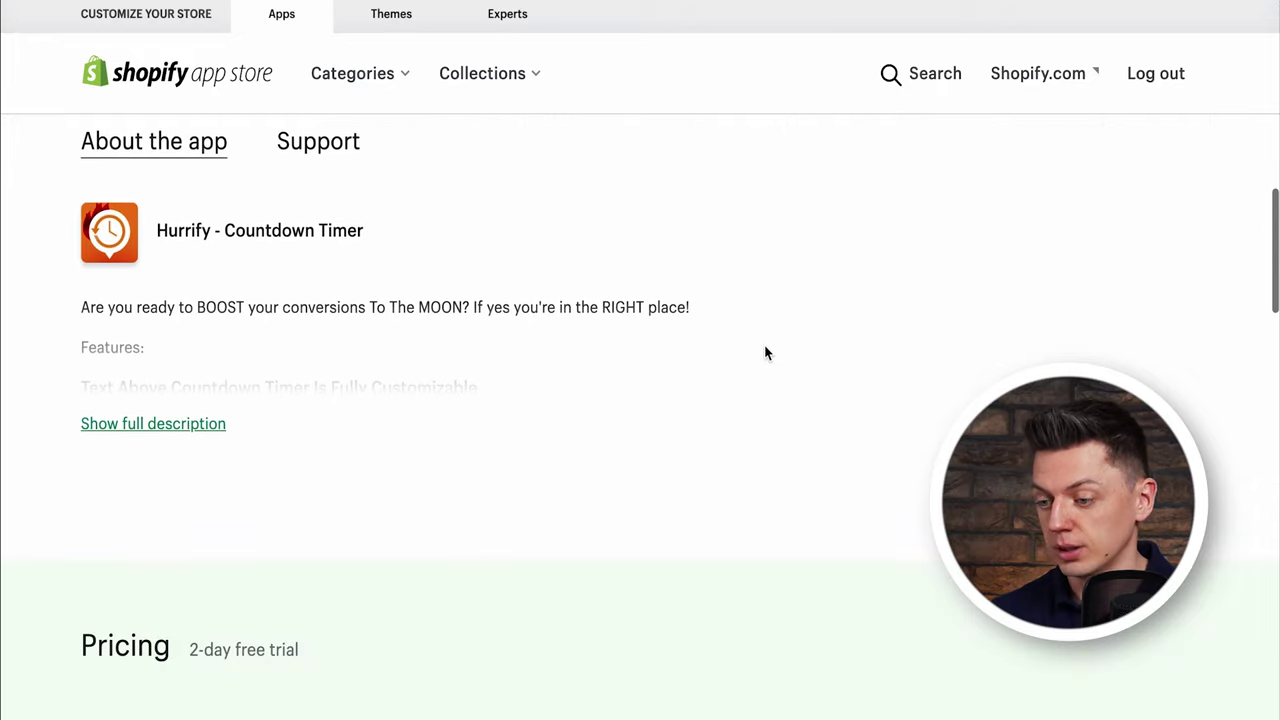
{"action": "scroll", "coordinate": [654, 309], "scroll_direction": "down", "scroll_amount": 3}
{"action": "scroll", "coordinate": [654, 307], "scroll_direction": "up", "scroll_amount": 10}
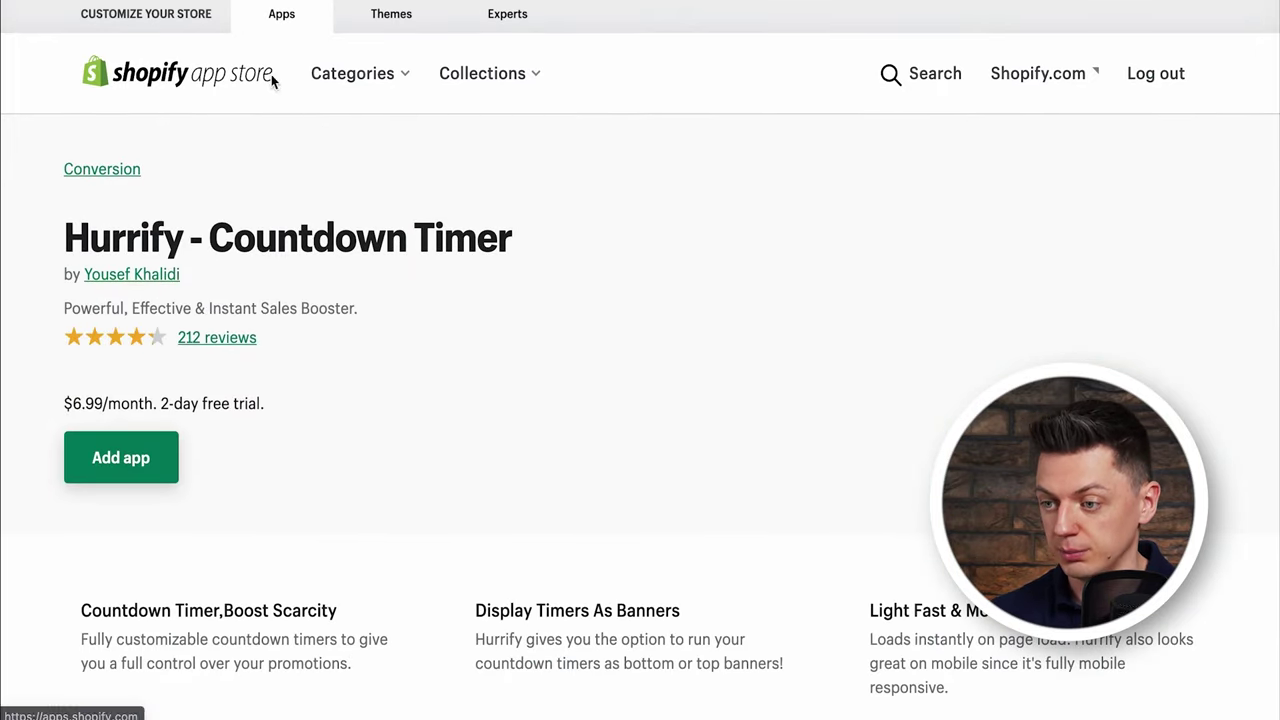
- Go back to the app store home page, search for "oberlo" and open the Oberlo - Dropshipping App listing
{"action": "left_click", "coordinate": [335, 74]}
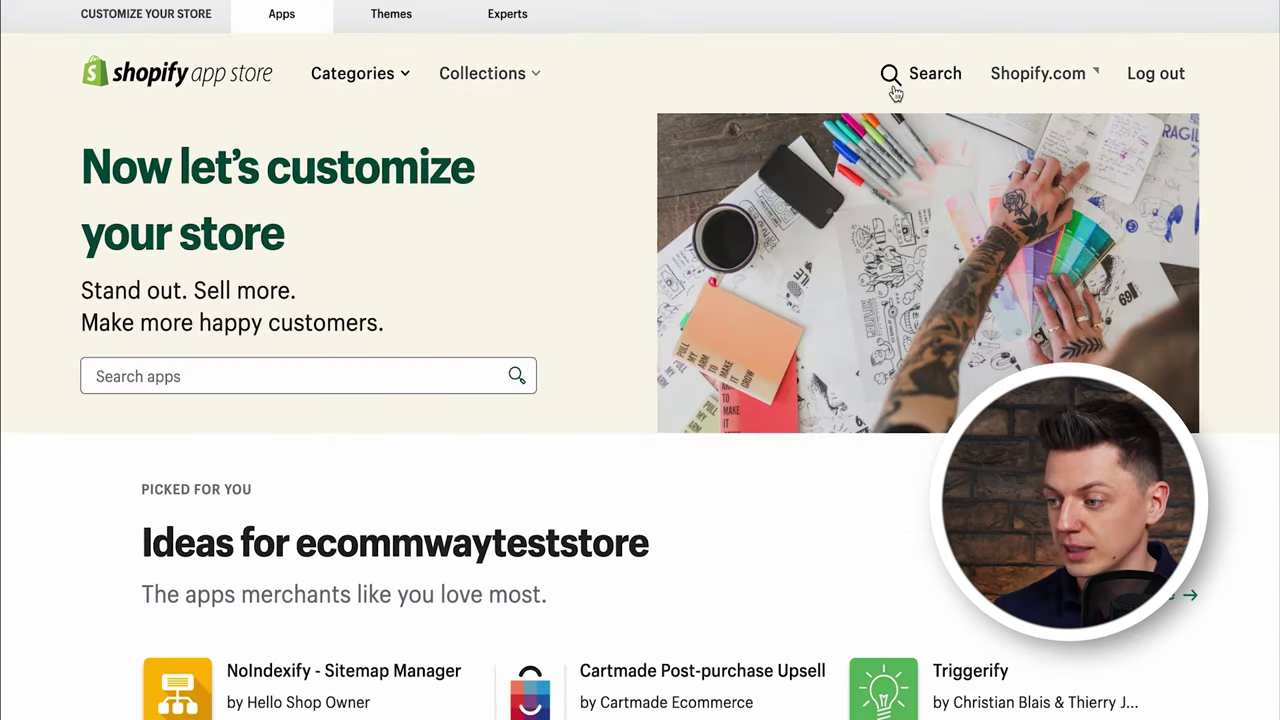
{"action": "left_click", "coordinate": [891, 78]}
{"action": "type", "text": "ob"}
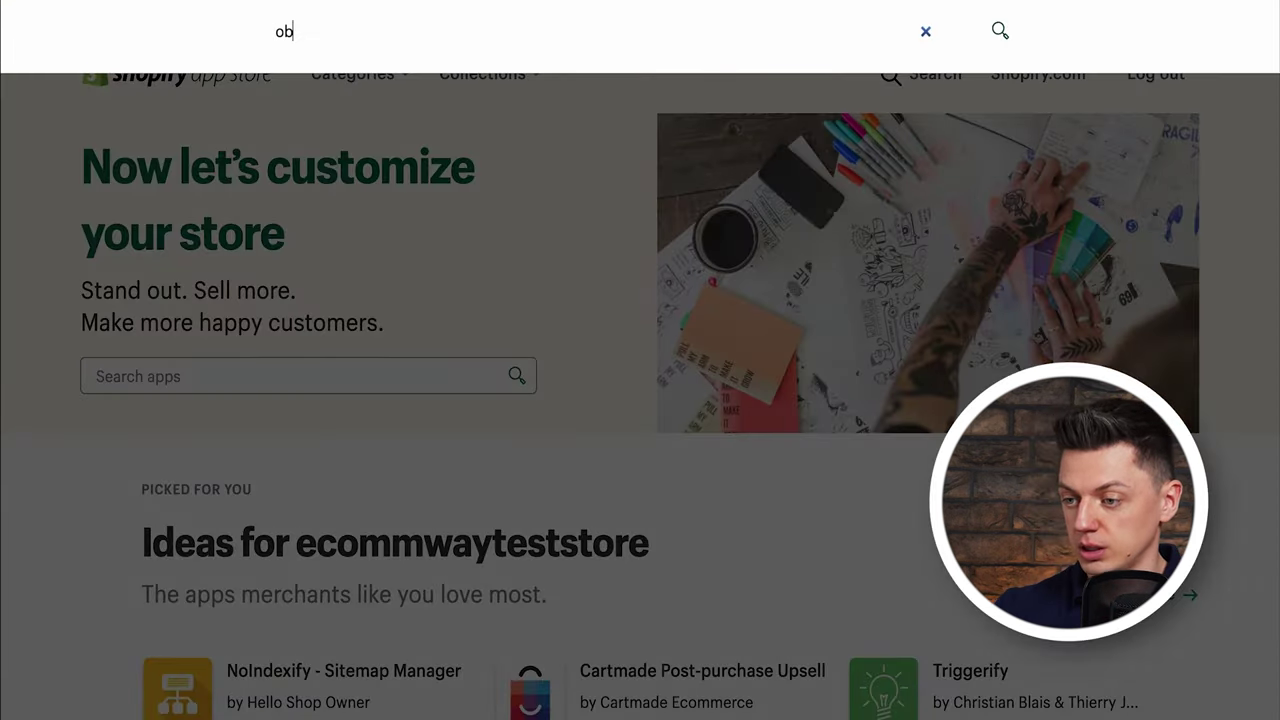
{"action": "type", "text": "erlo"}
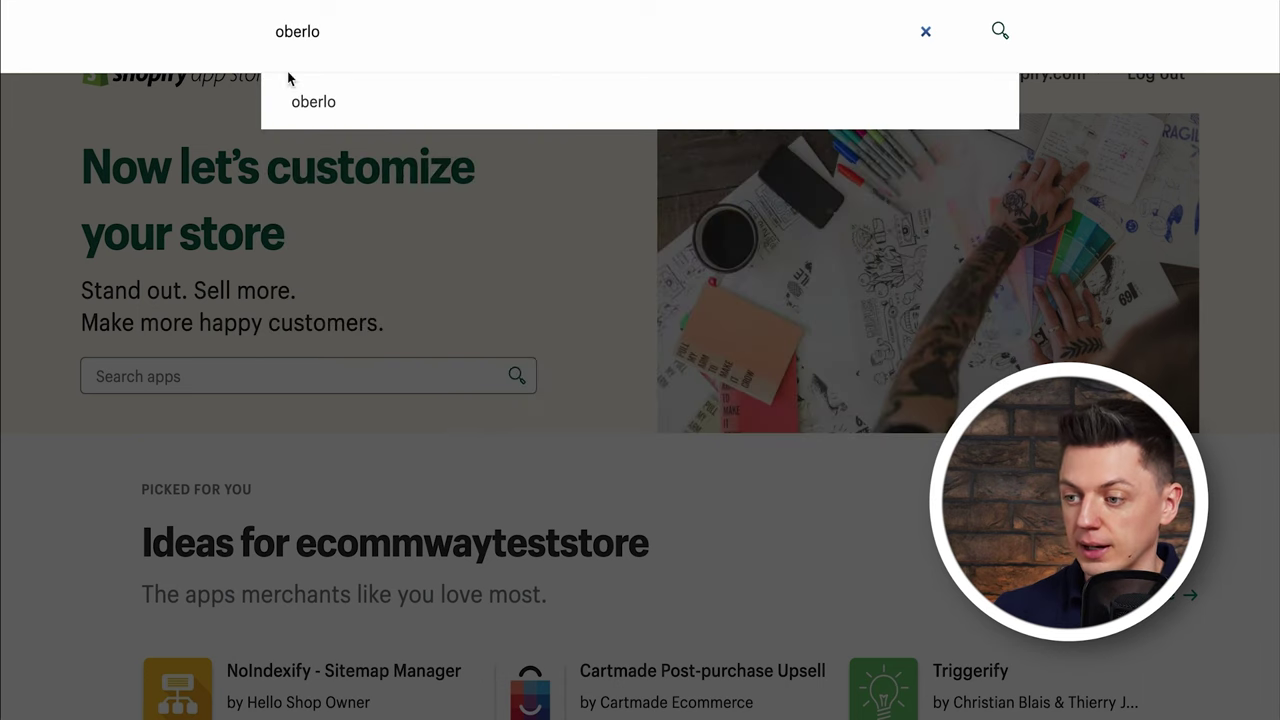
{"action": "left_click", "coordinate": [323, 112]}
{"action": "scroll", "coordinate": [594, 149], "scroll_direction": "down", "scroll_amount": 3}
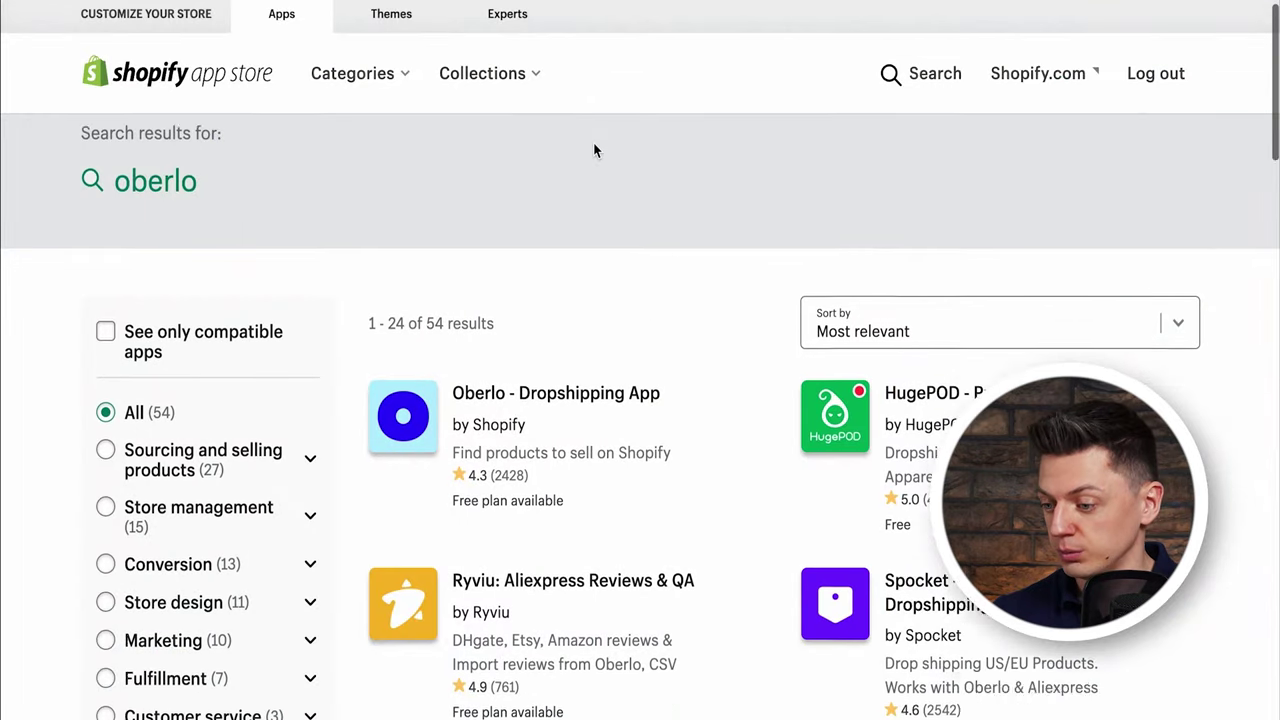
{"action": "scroll", "coordinate": [672, 316], "scroll_direction": "down", "scroll_amount": 1}
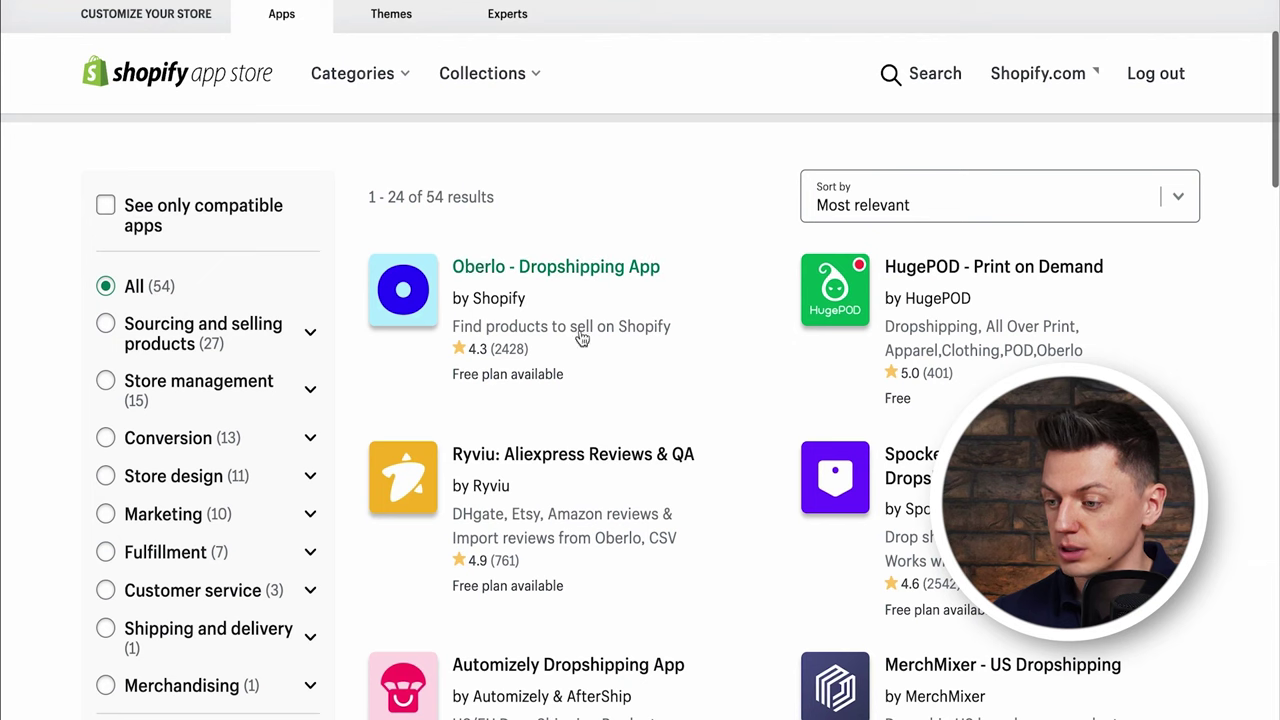
{"action": "scroll", "coordinate": [525, 250], "scroll_direction": "down", "scroll_amount": 1}
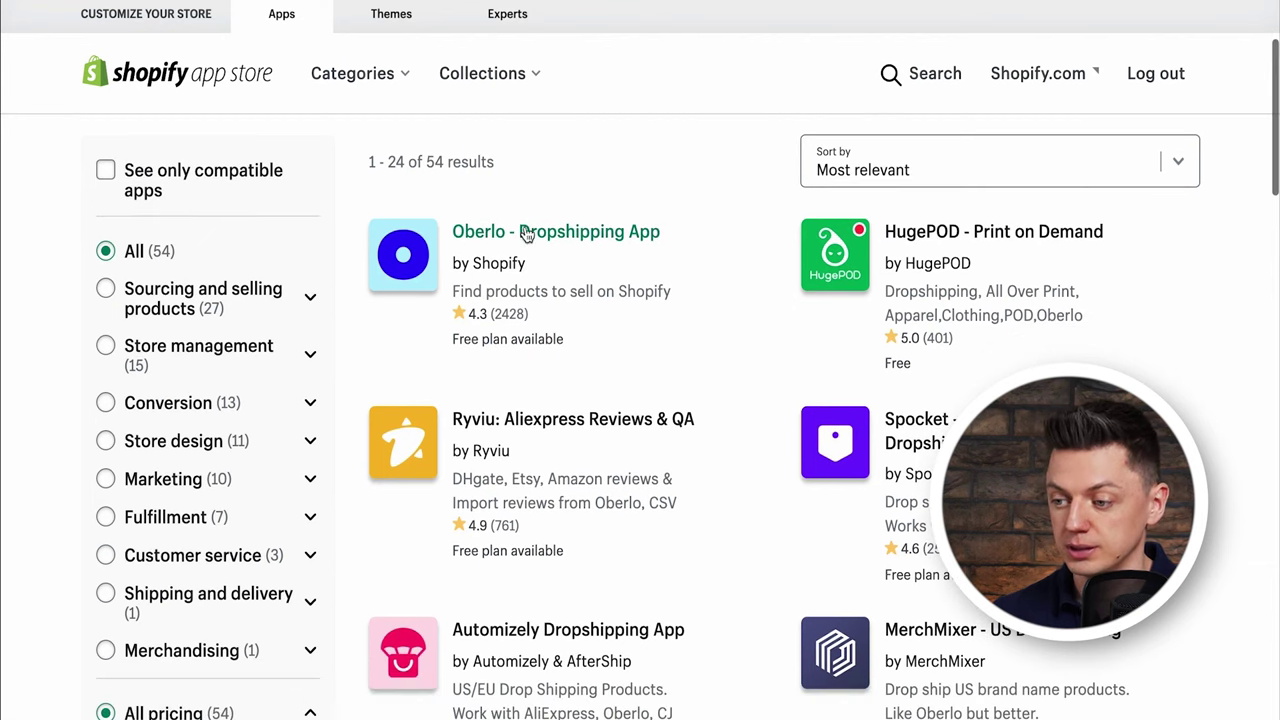
{"action": "left_click", "coordinate": [543, 233]}
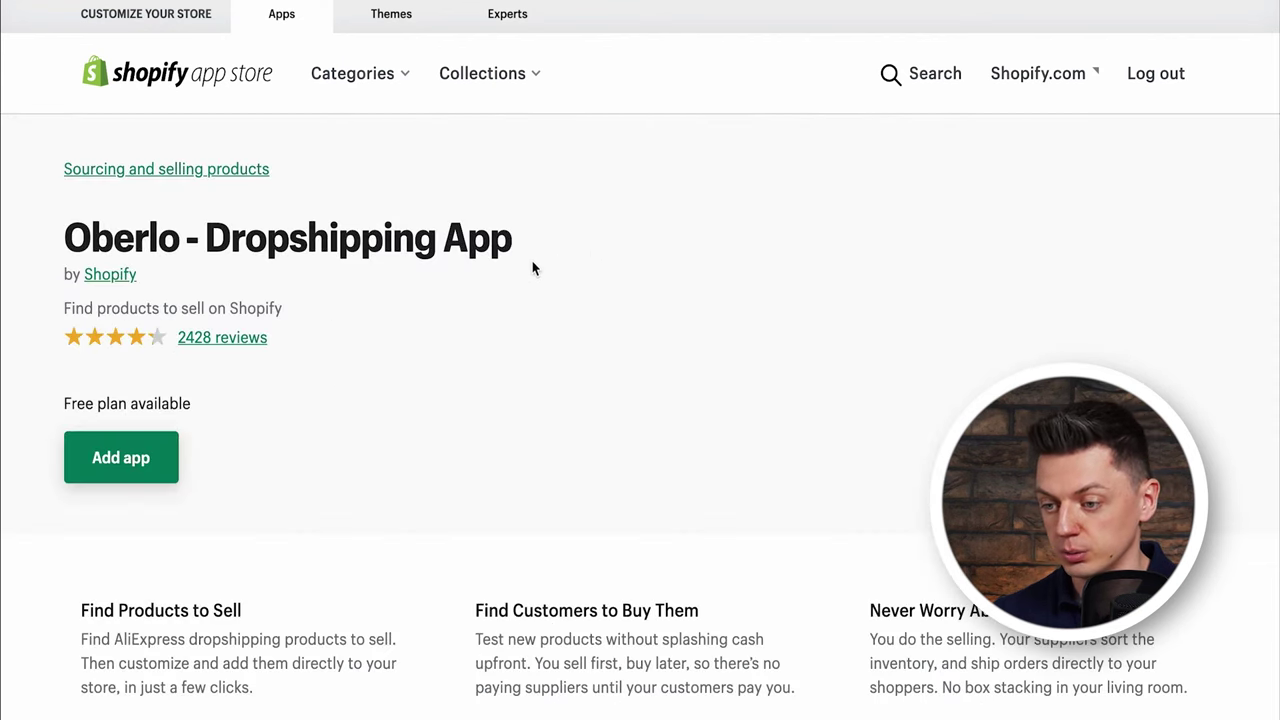
- Add the Oberlo app to the store, review the permissions it requests and install it
{"action": "scroll", "coordinate": [108, 378], "scroll_direction": "down", "scroll_amount": 2}
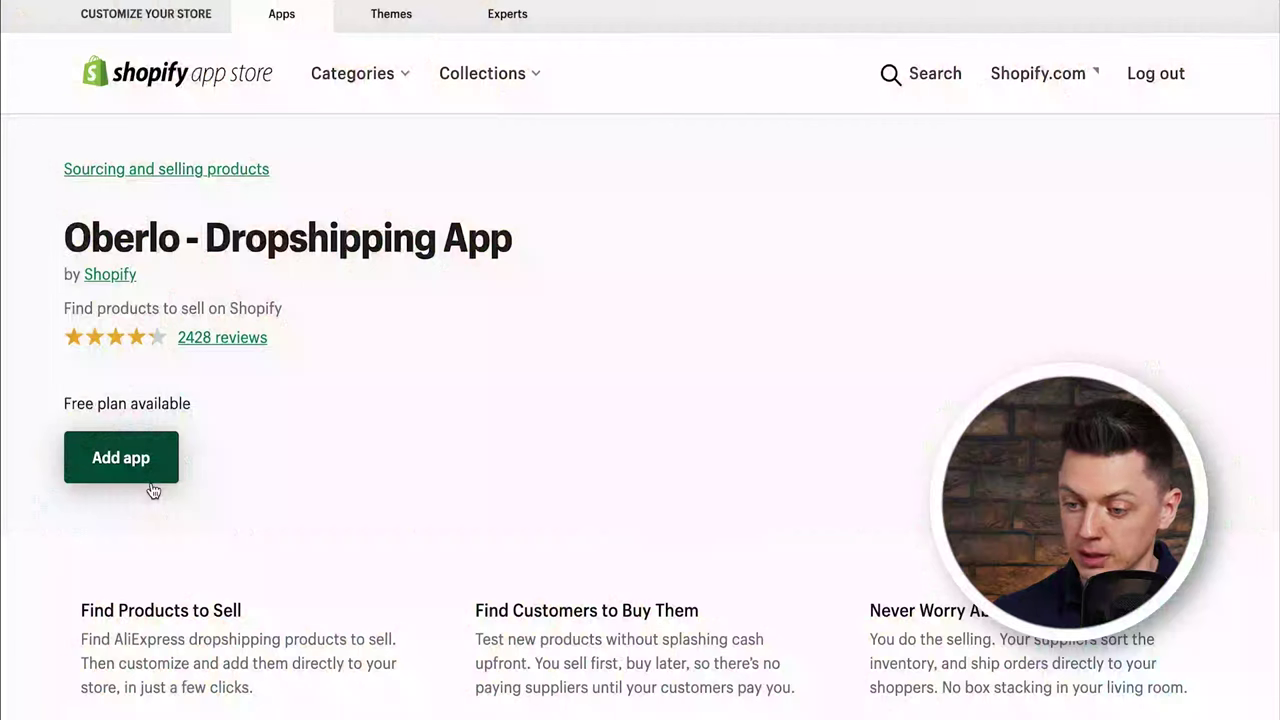
{"action": "left_click", "coordinate": [134, 471]}
{"action": "scroll", "coordinate": [759, 178], "scroll_direction": "down", "scroll_amount": 1}
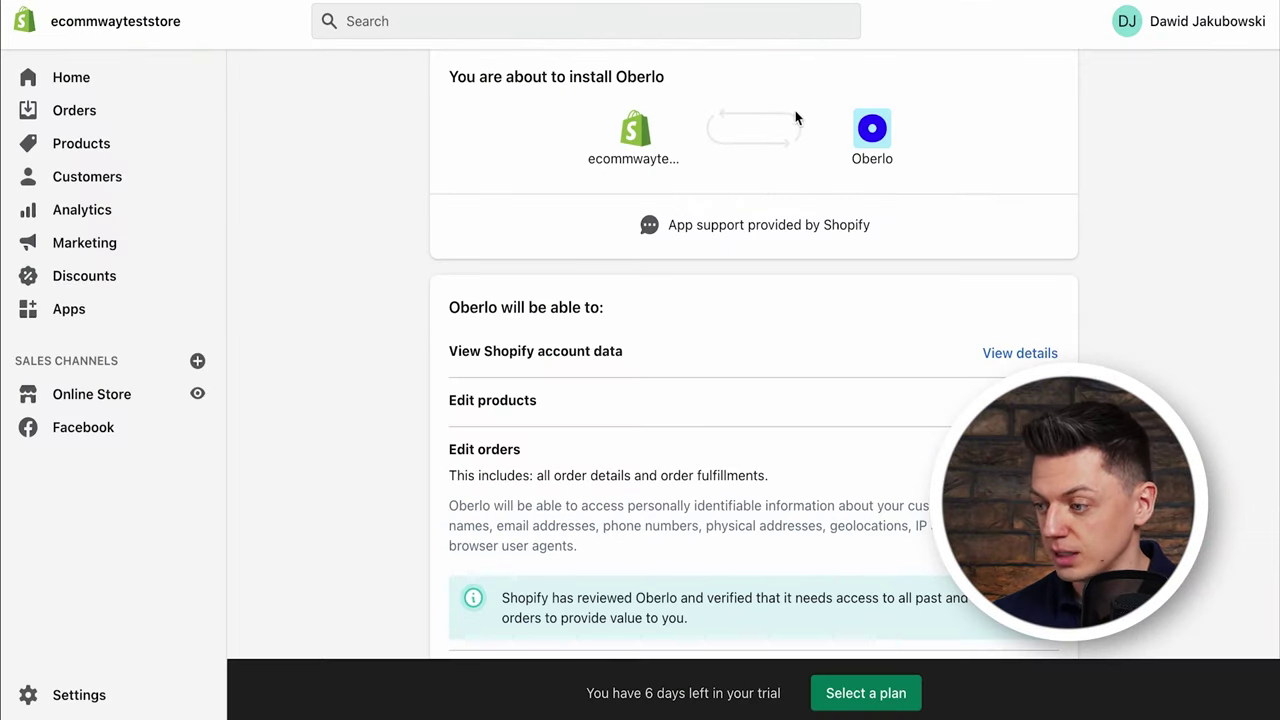
{"action": "scroll", "coordinate": [600, 187], "scroll_direction": "down", "scroll_amount": 5}
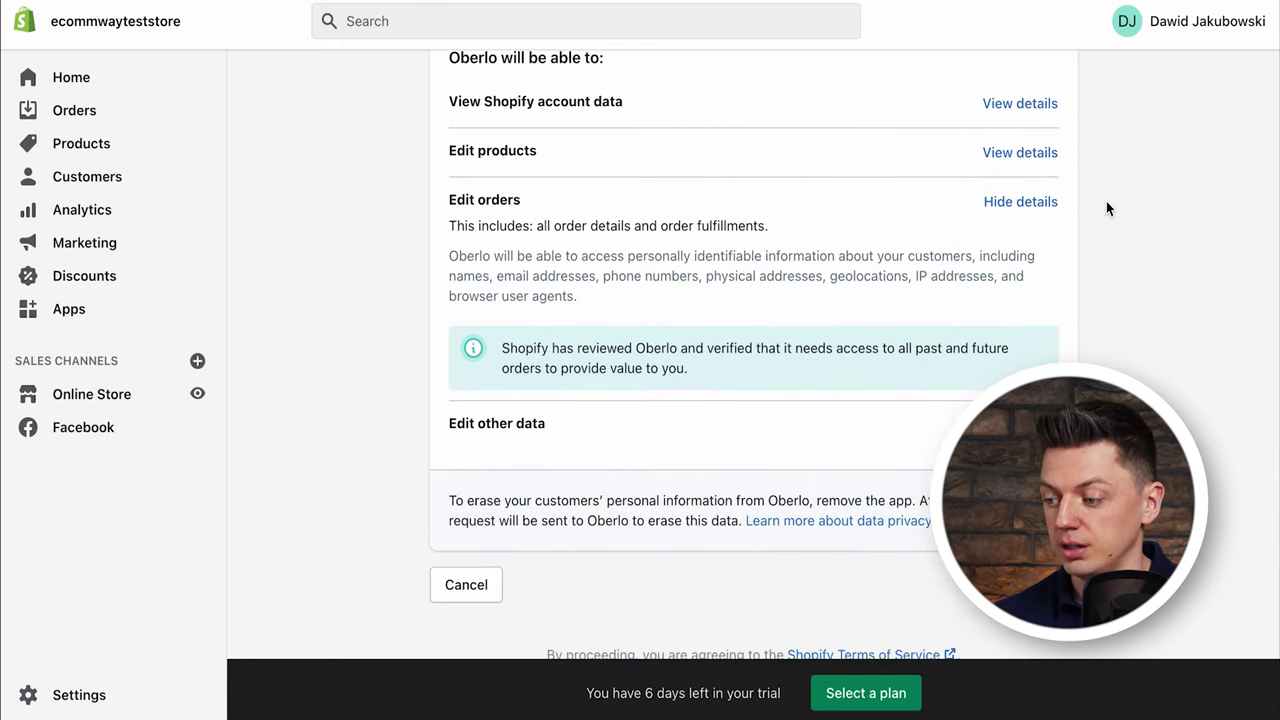
{"action": "scroll", "coordinate": [1106, 208], "scroll_direction": "down", "scroll_amount": 2}
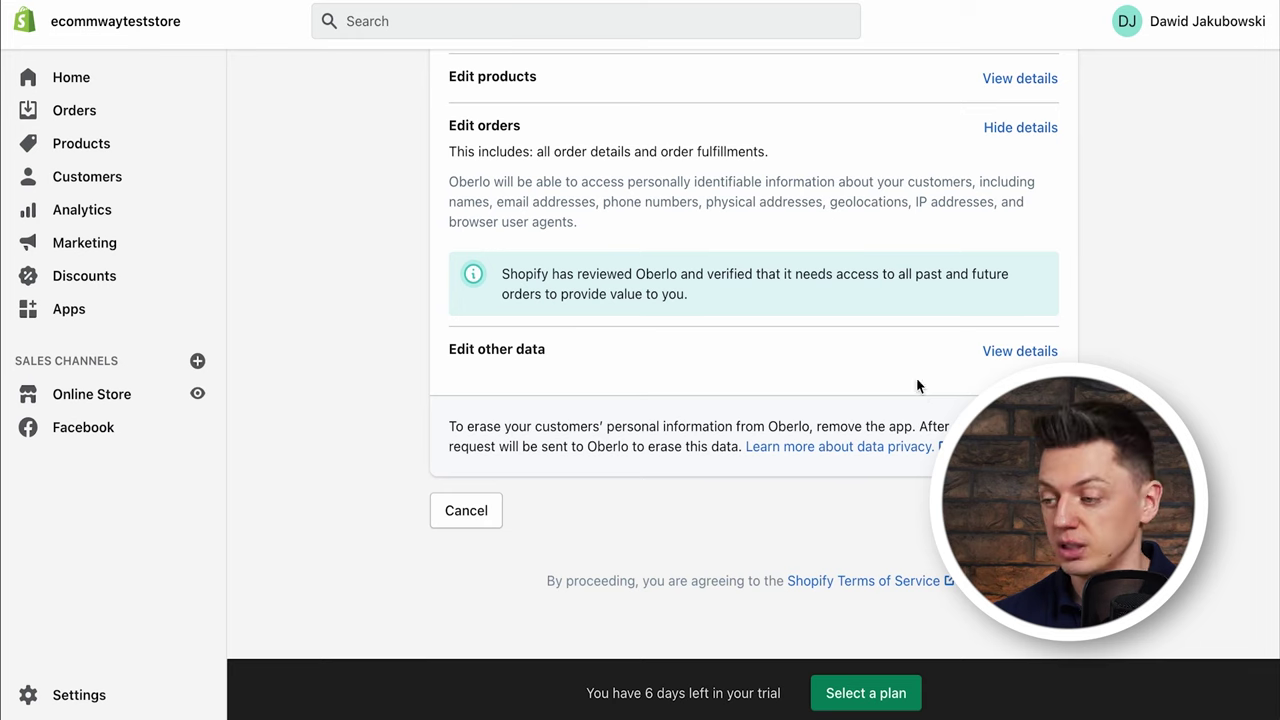
{"action": "scroll", "coordinate": [1034, 117], "scroll_direction": "up", "scroll_amount": 5}
{"action": "scroll", "coordinate": [1172, 229], "scroll_direction": "down", "scroll_amount": 3}
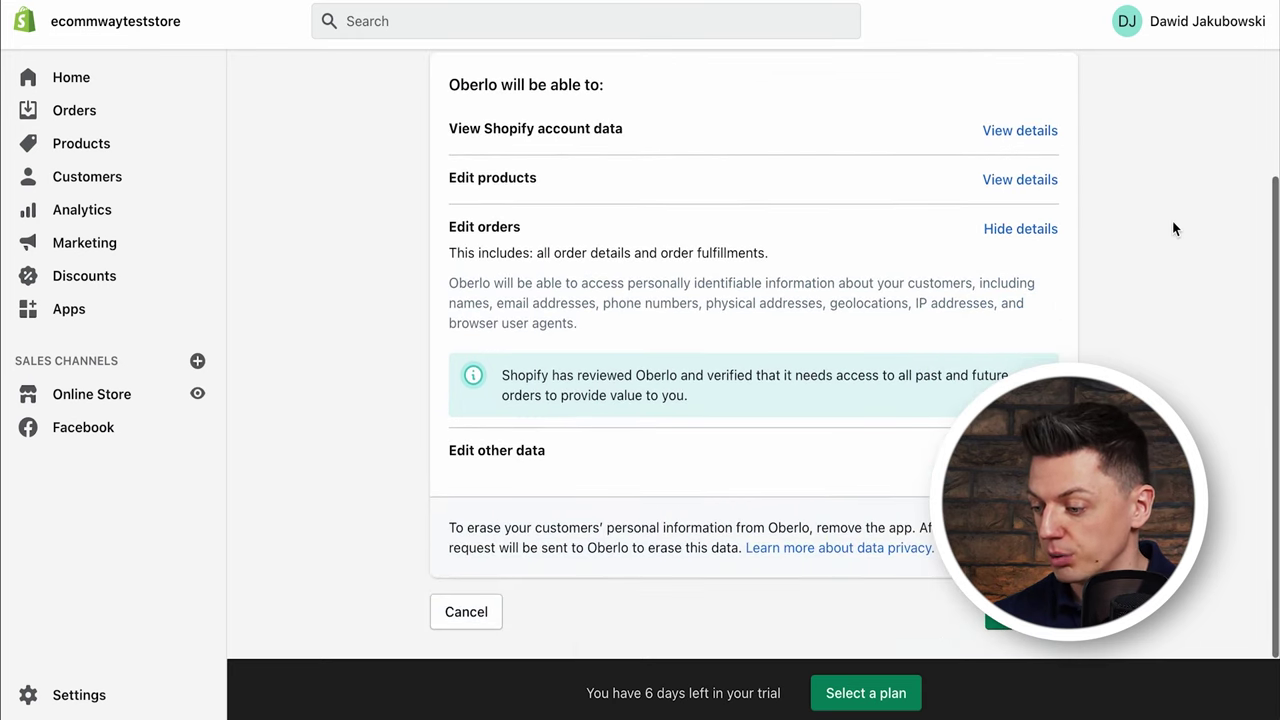
{"action": "left_click", "coordinate": [1000, 620]}
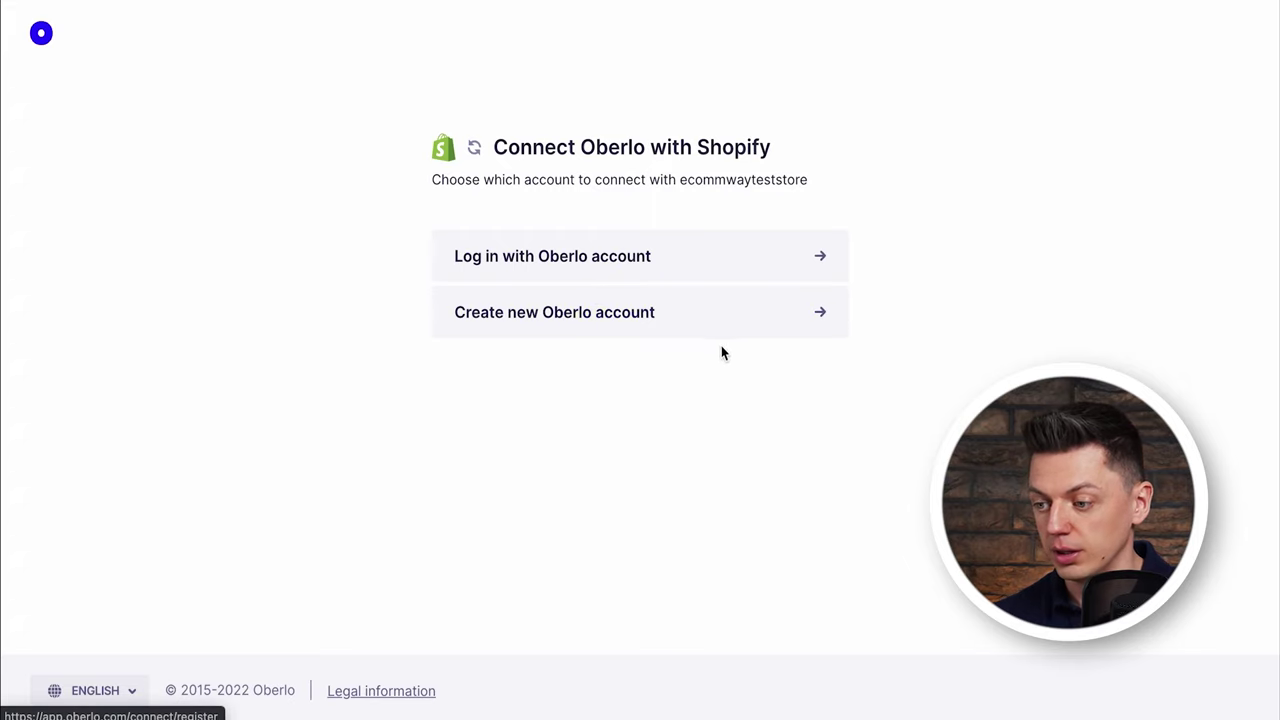
- Choose to create a new Oberlo account for the store and bring up the updated list of installed apps
{"action": "left_click", "coordinate": [720, 312]}
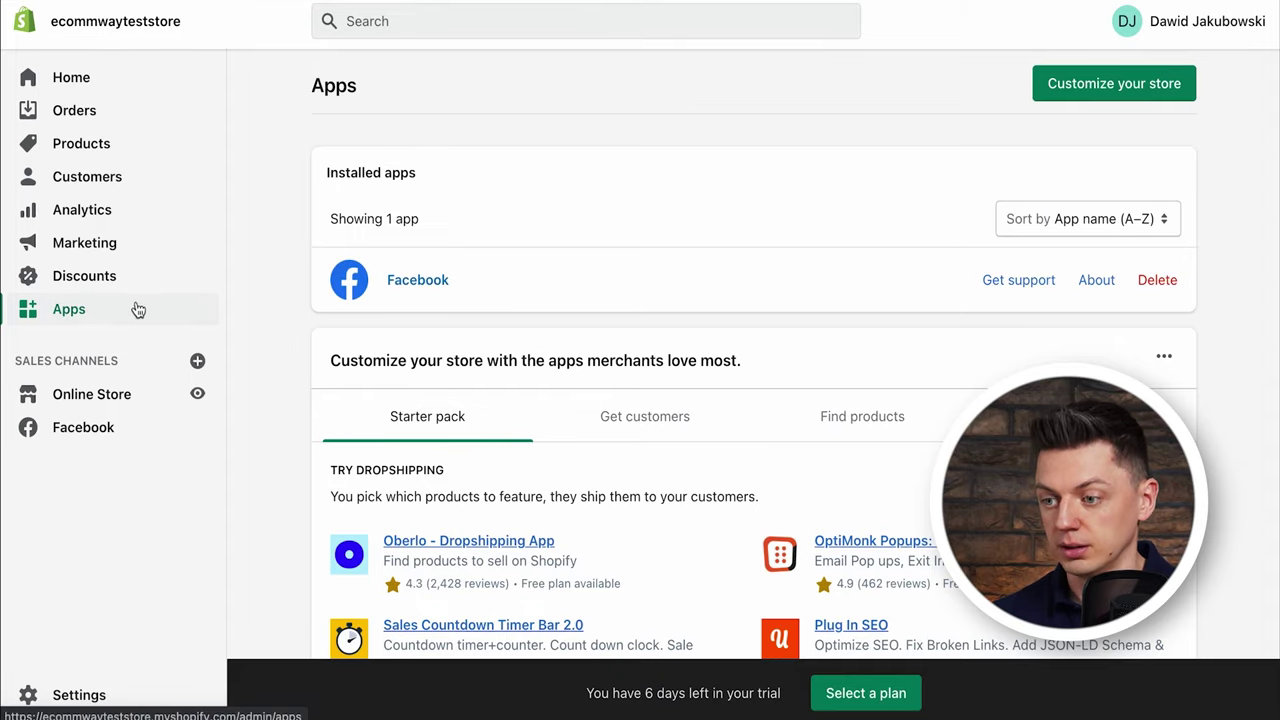
{"action": "left_click", "coordinate": [138, 310]}
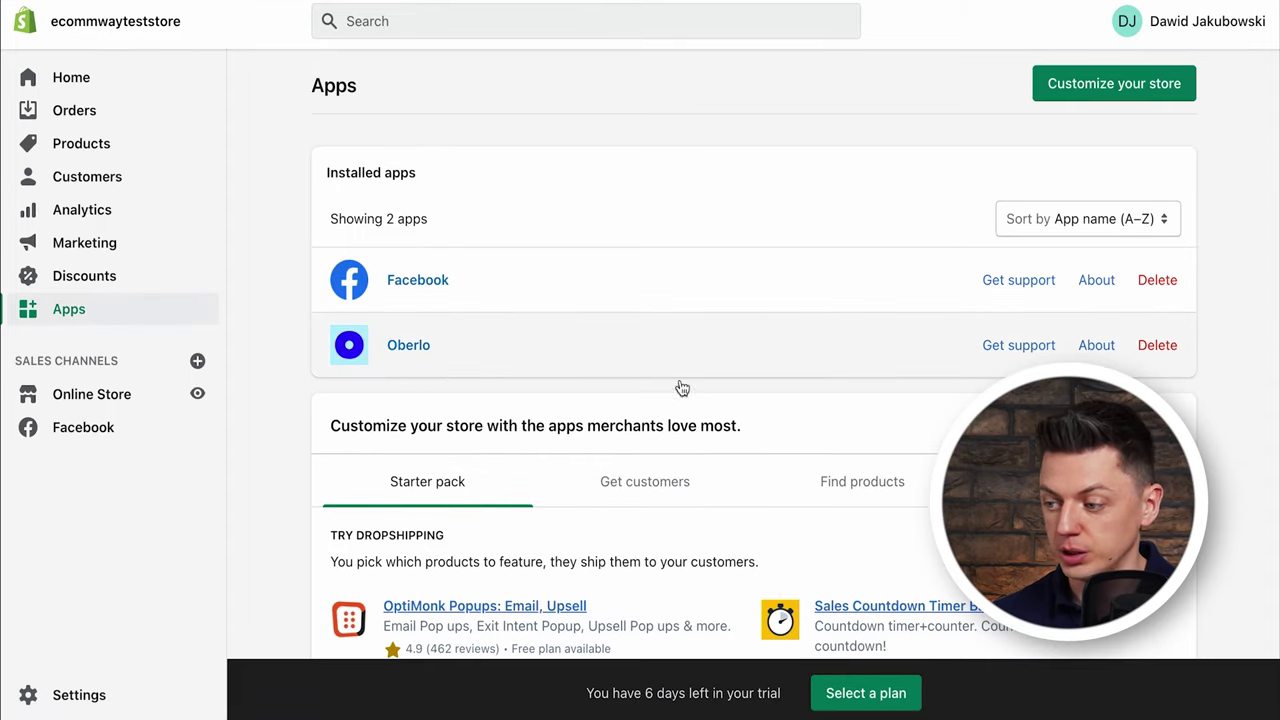
{"action": "scroll", "coordinate": [645, 240], "scroll_direction": "down", "scroll_amount": 1}
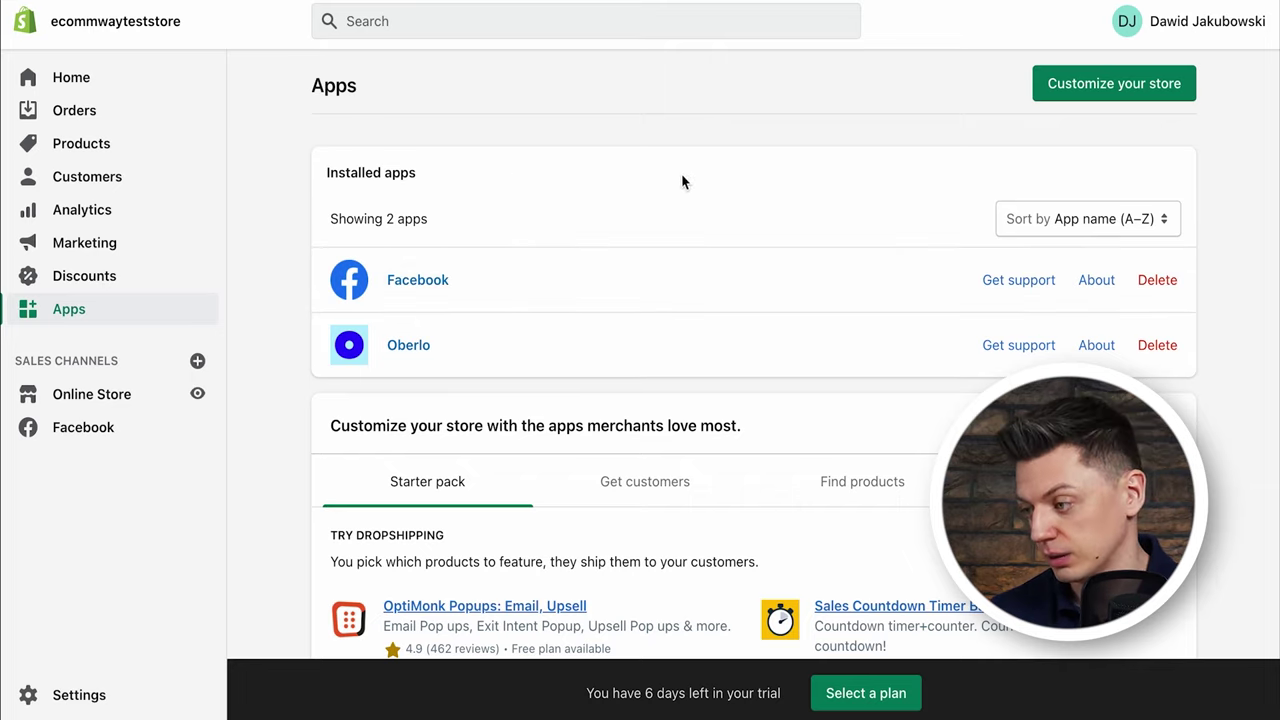
- Open the store's settings and review the store details down to the store currency section
{"action": "scroll", "coordinate": [716, 153], "scroll_direction": "down", "scroll_amount": 3}
{"action": "scroll", "coordinate": [714, 151], "scroll_direction": "up", "scroll_amount": 3}
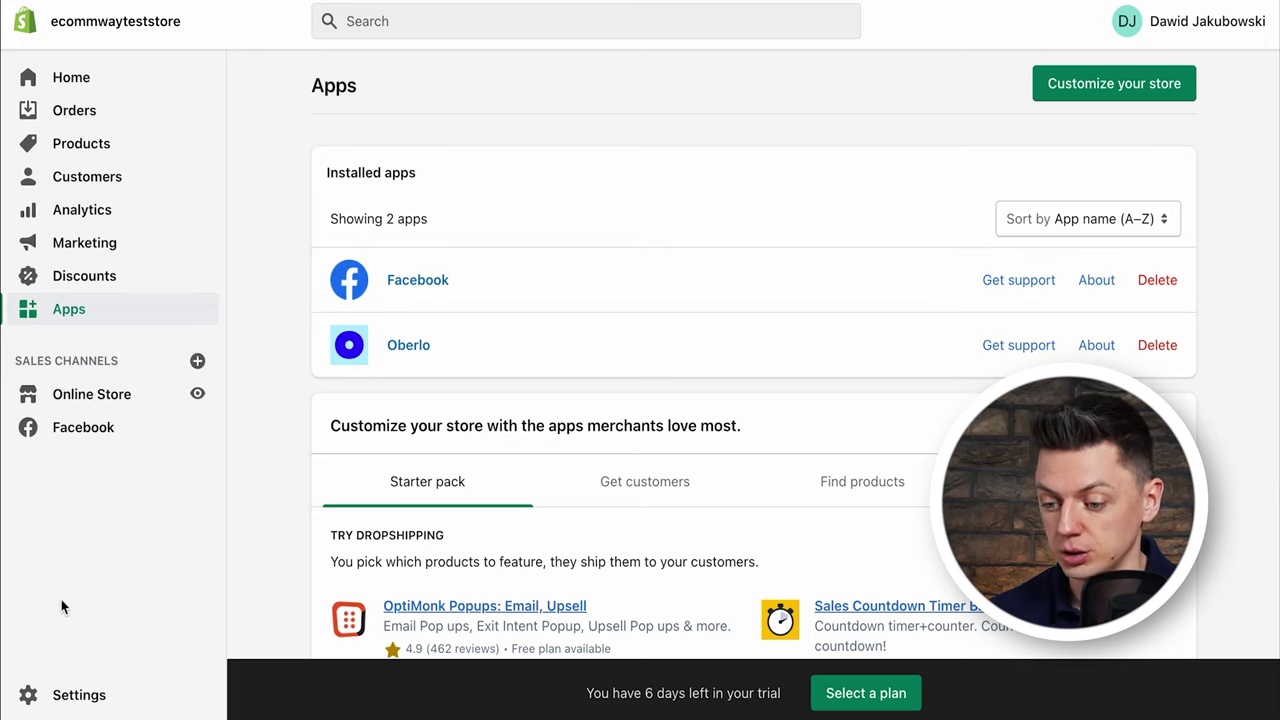
{"action": "left_click", "coordinate": [131, 689]}
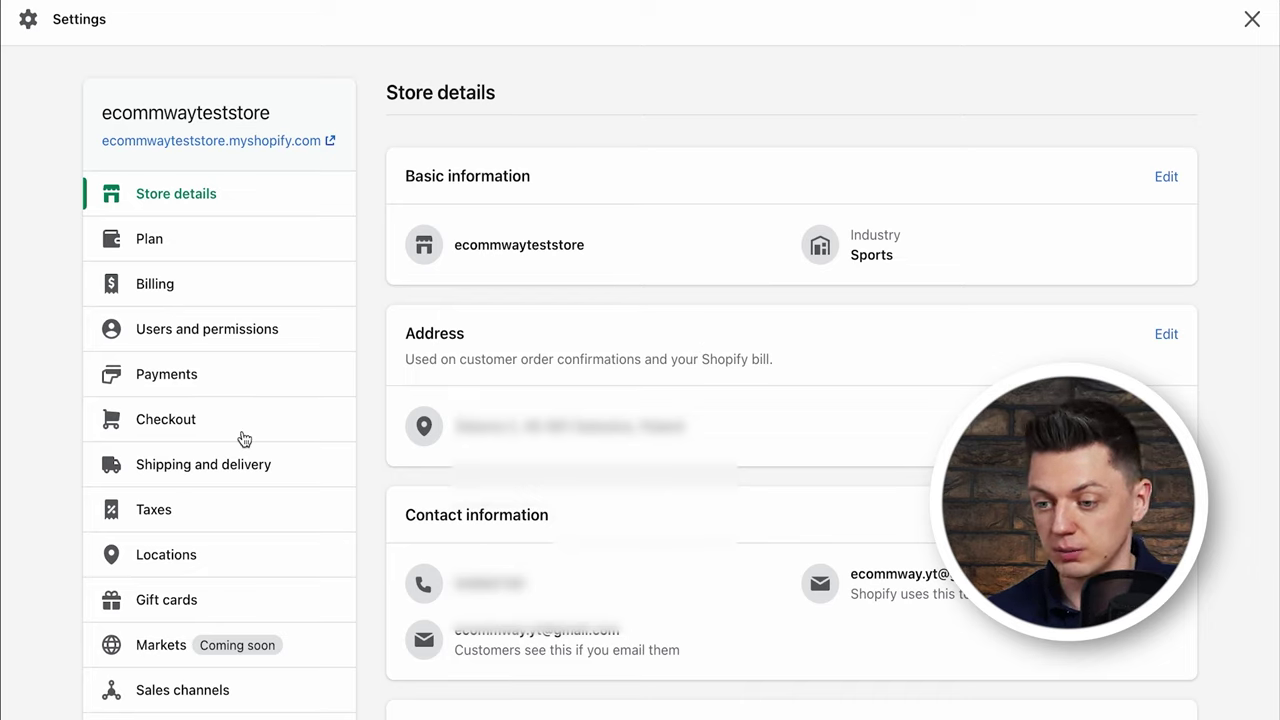
{"action": "scroll", "coordinate": [244, 438], "scroll_direction": "down", "scroll_amount": 1}
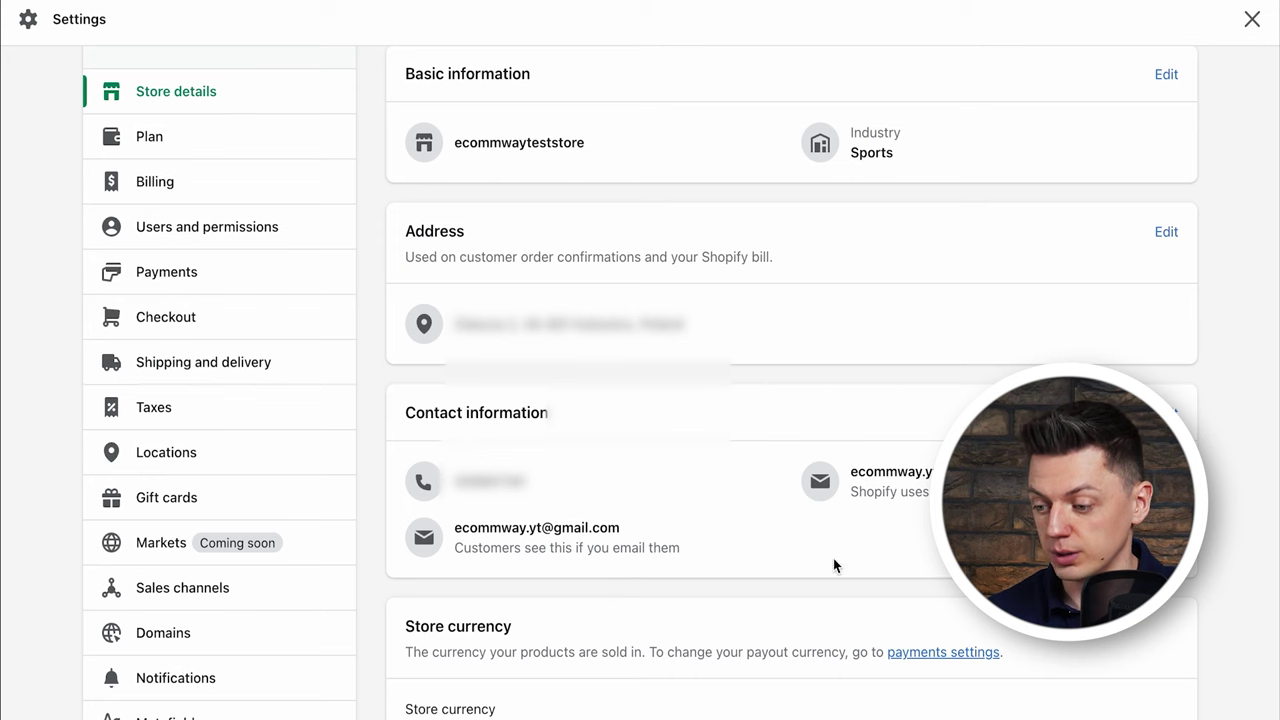
{"action": "scroll", "coordinate": [497, 222], "scroll_direction": "down", "scroll_amount": 5}
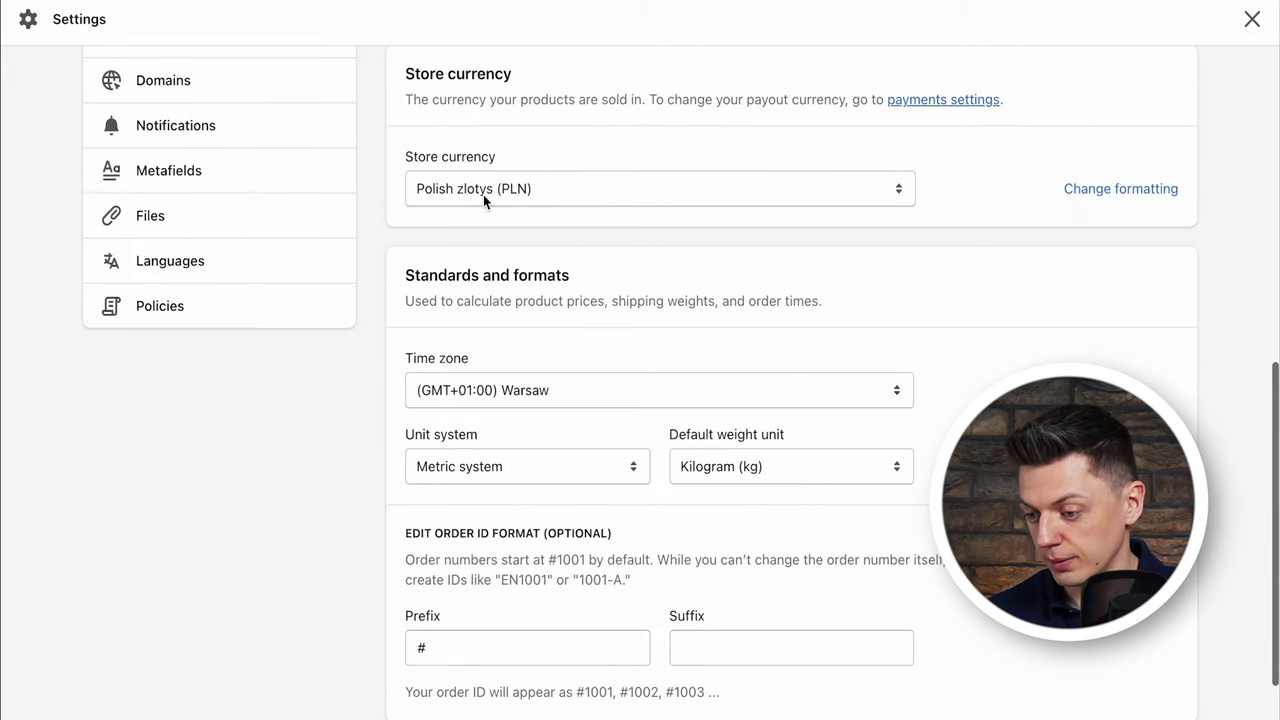
- Look through the available store currencies and close the list, keeping Polish zlotys (PLN)
{"action": "left_click", "coordinate": [815, 195]}
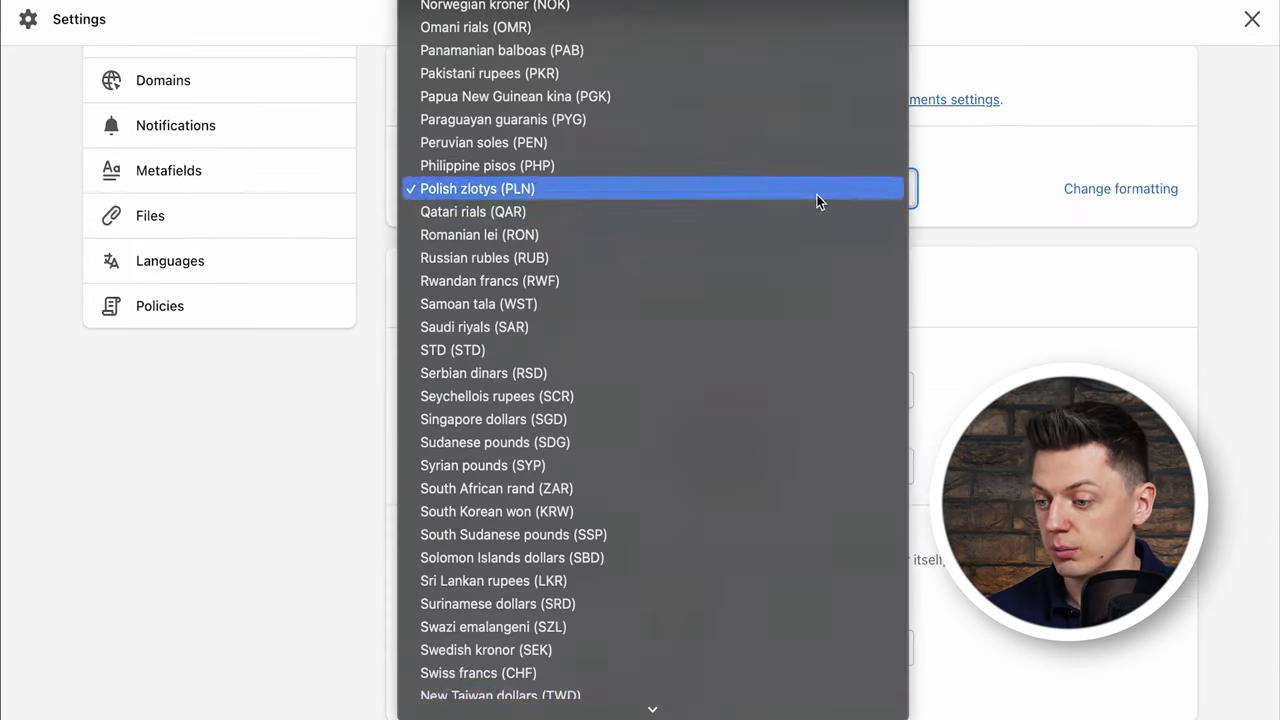
{"action": "scroll", "coordinate": [746, 209], "scroll_direction": "down", "scroll_amount": 2}
{"action": "scroll", "coordinate": [750, 190], "scroll_direction": "up", "scroll_amount": 5}
{"action": "scroll", "coordinate": [746, 313], "scroll_direction": "down", "scroll_amount": 1}
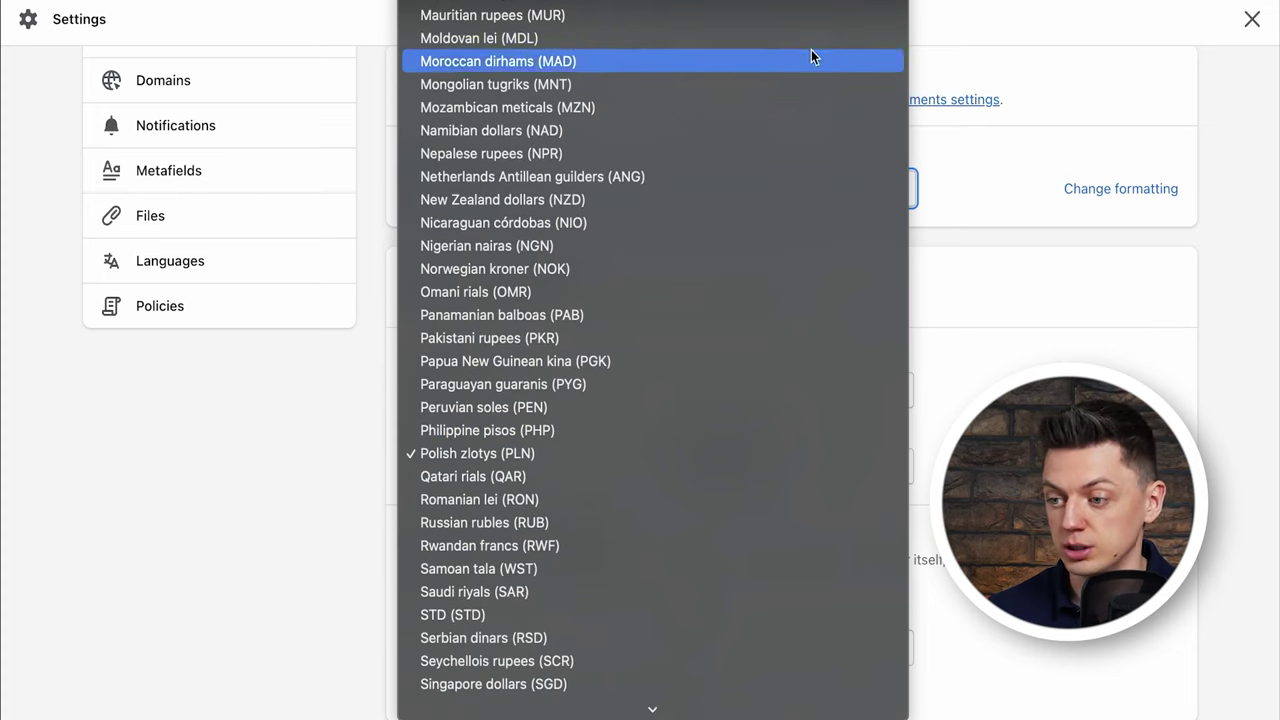
{"action": "left_click", "coordinate": [1003, 147]}
{"action": "left_click", "coordinate": [666, 190]}
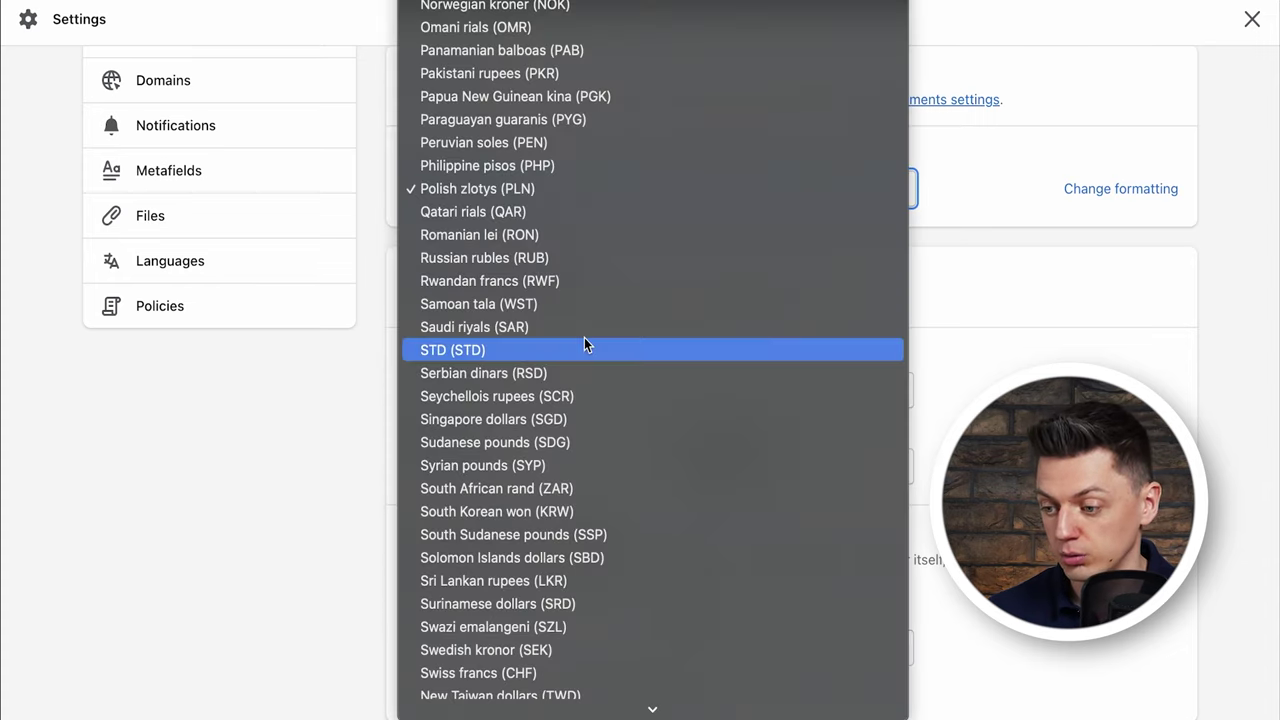
{"action": "scroll", "coordinate": [584, 337], "scroll_direction": "up", "scroll_amount": 20}
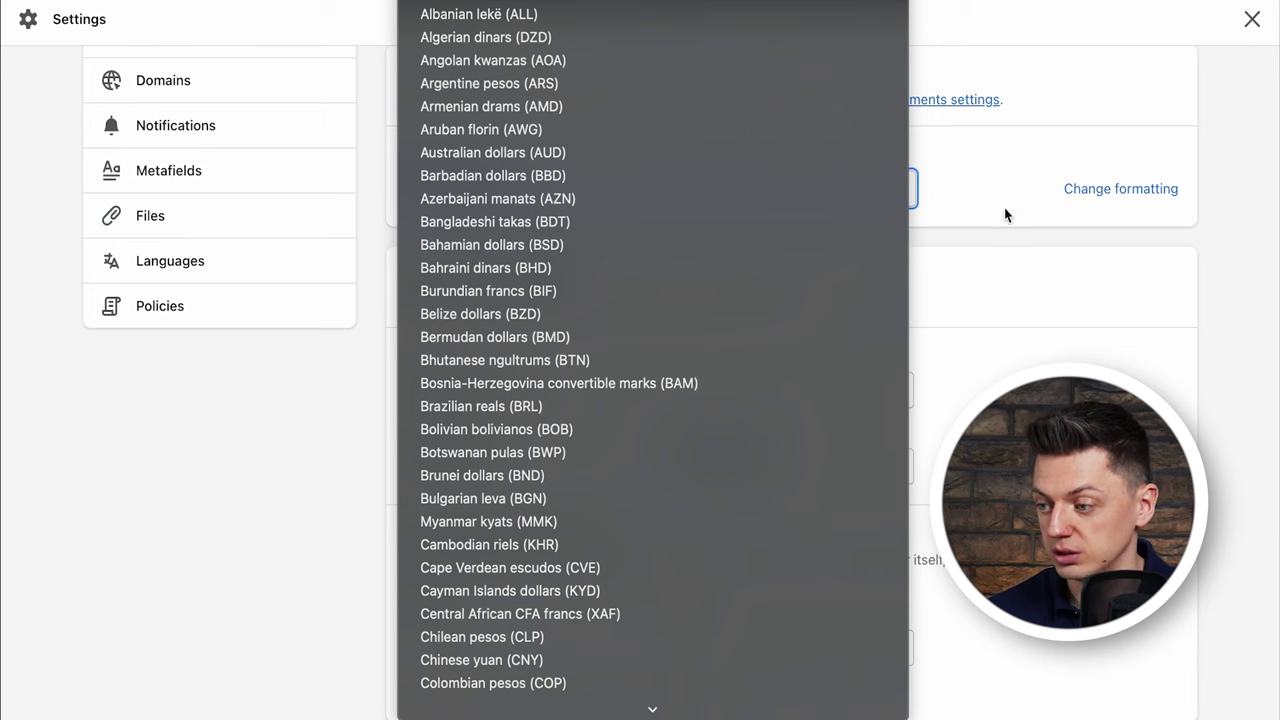
{"action": "left_click", "coordinate": [1004, 214]}
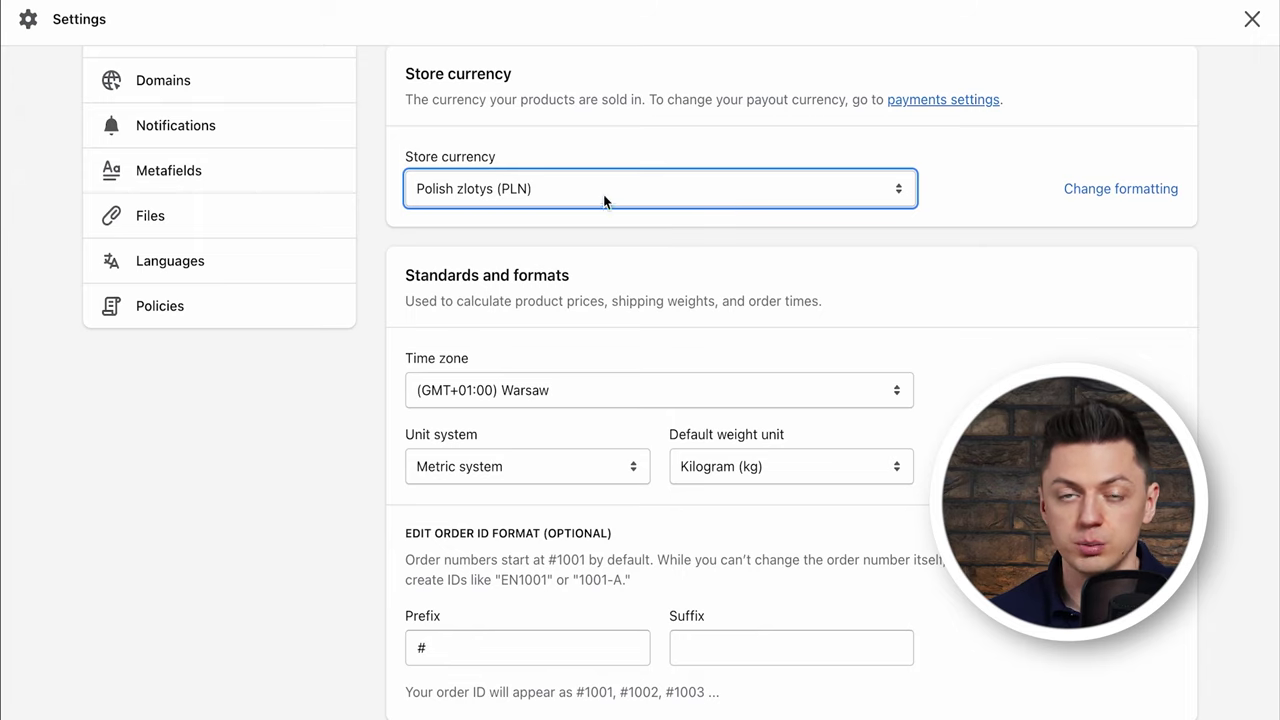
{"action": "left_click", "coordinate": [588, 150]}
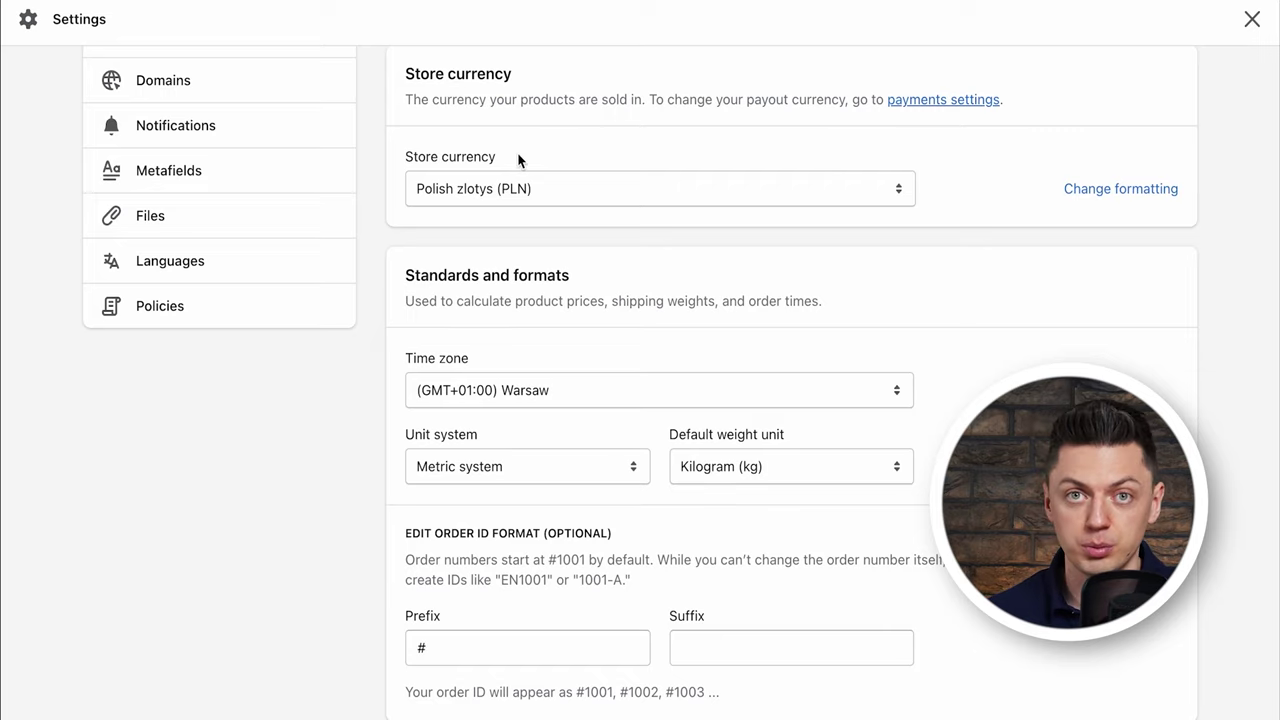
{"action": "left_click_drag", "start_coordinate": [441, 157], "coordinate": [461, 157]}
{"action": "left_click", "coordinate": [515, 119]}
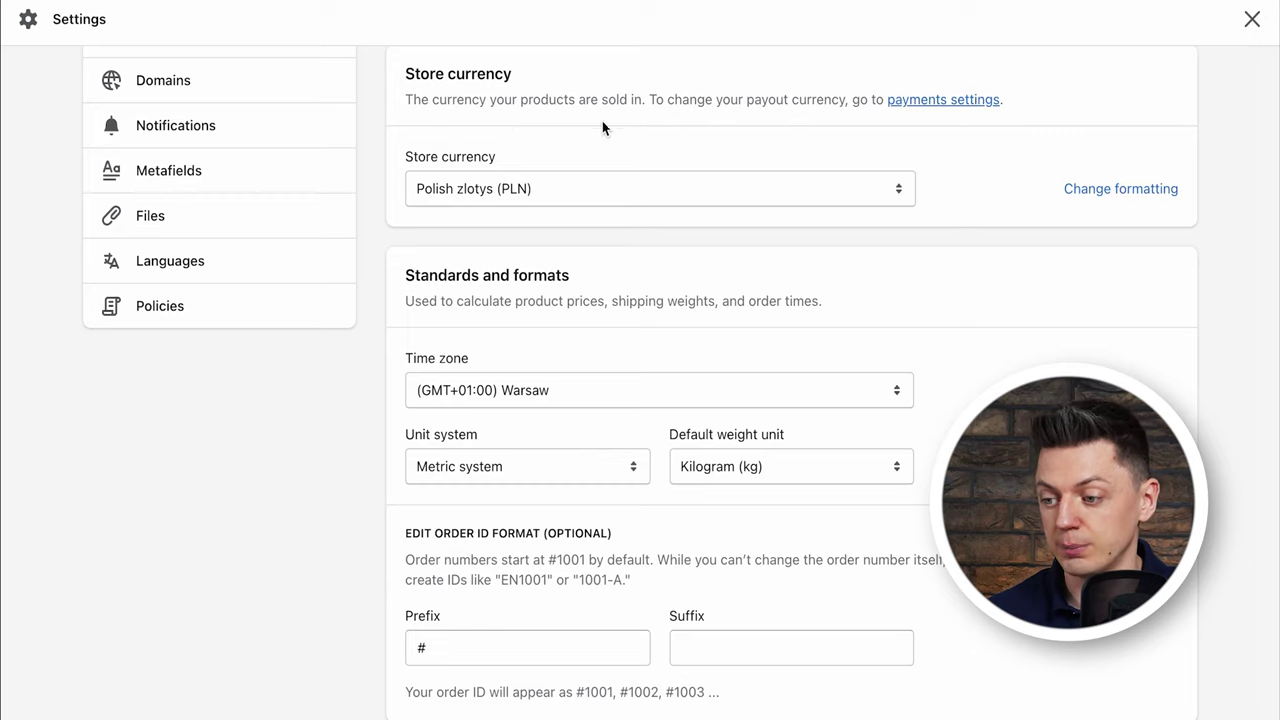
- Review the time zone, unit system and default weight unit, and place the cursor in the order ID prefix
{"action": "scroll", "coordinate": [788, 198], "scroll_direction": "down", "scroll_amount": 1}
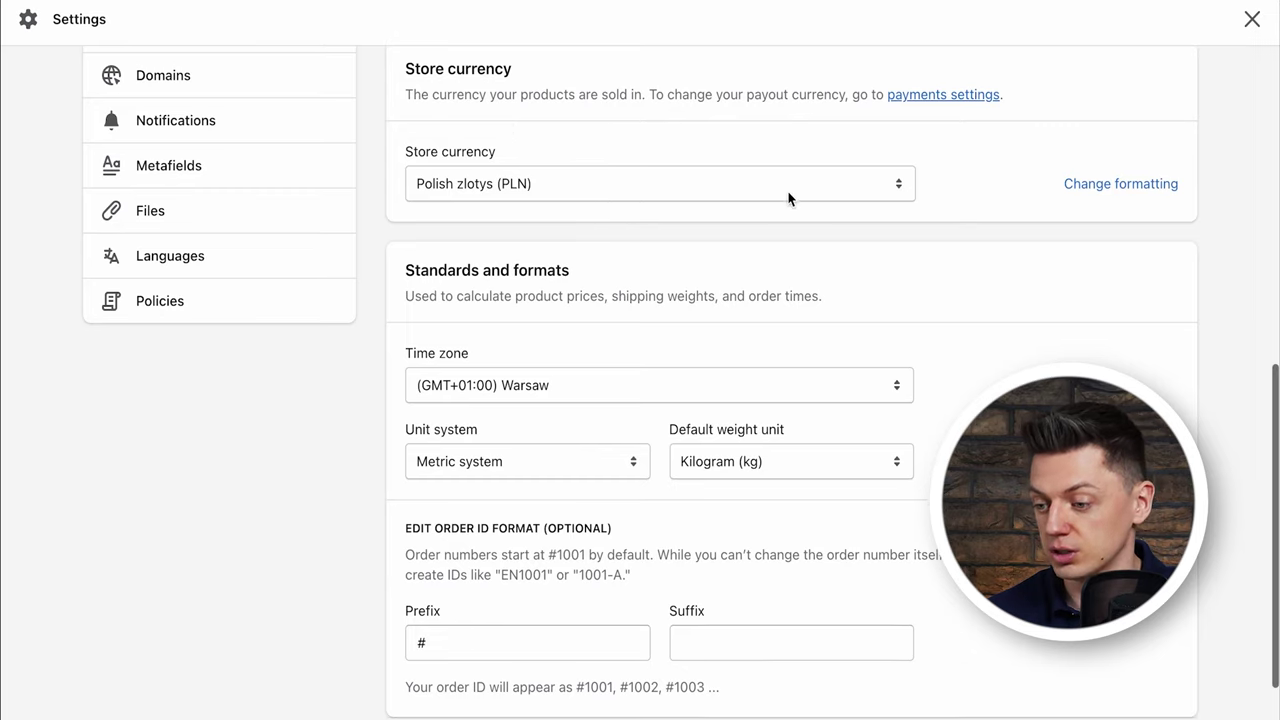
{"action": "scroll", "coordinate": [732, 297], "scroll_direction": "down", "scroll_amount": 1}
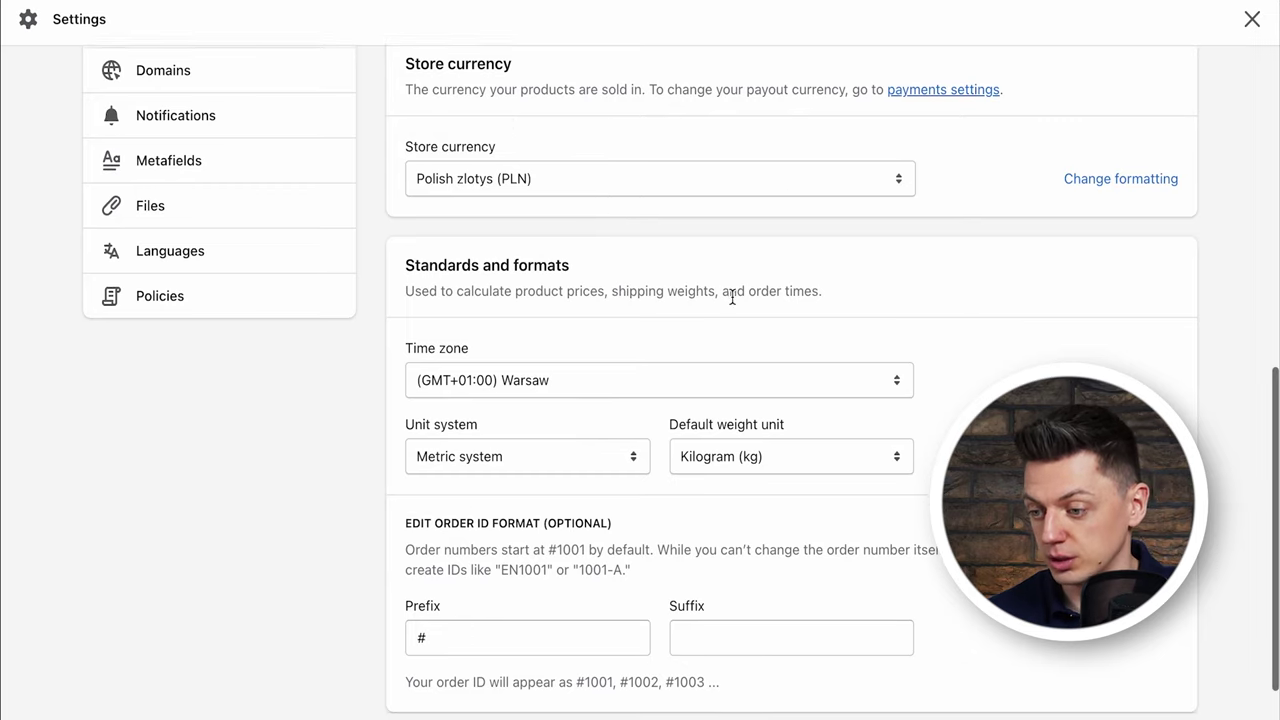
{"action": "scroll", "coordinate": [732, 297], "scroll_direction": "down", "scroll_amount": 1}
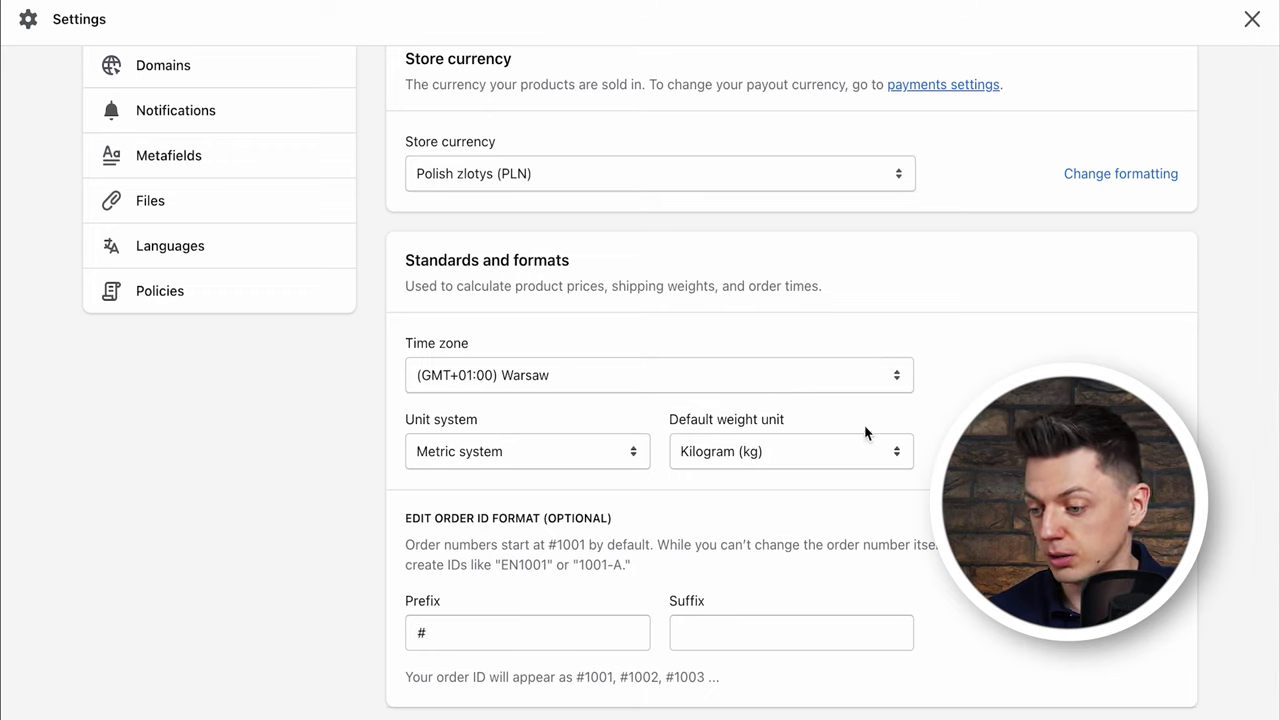
{"action": "scroll", "coordinate": [577, 484], "scroll_direction": "down", "scroll_amount": 2}
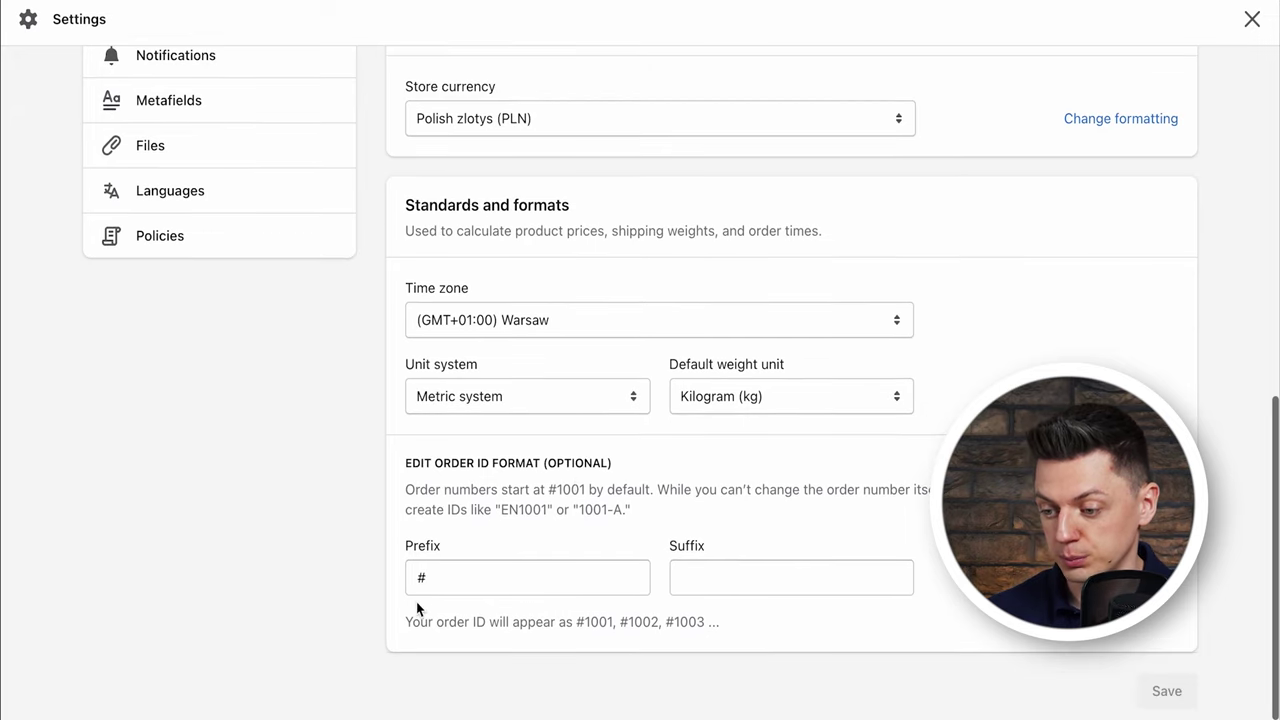
{"action": "left_click", "coordinate": [454, 575]}
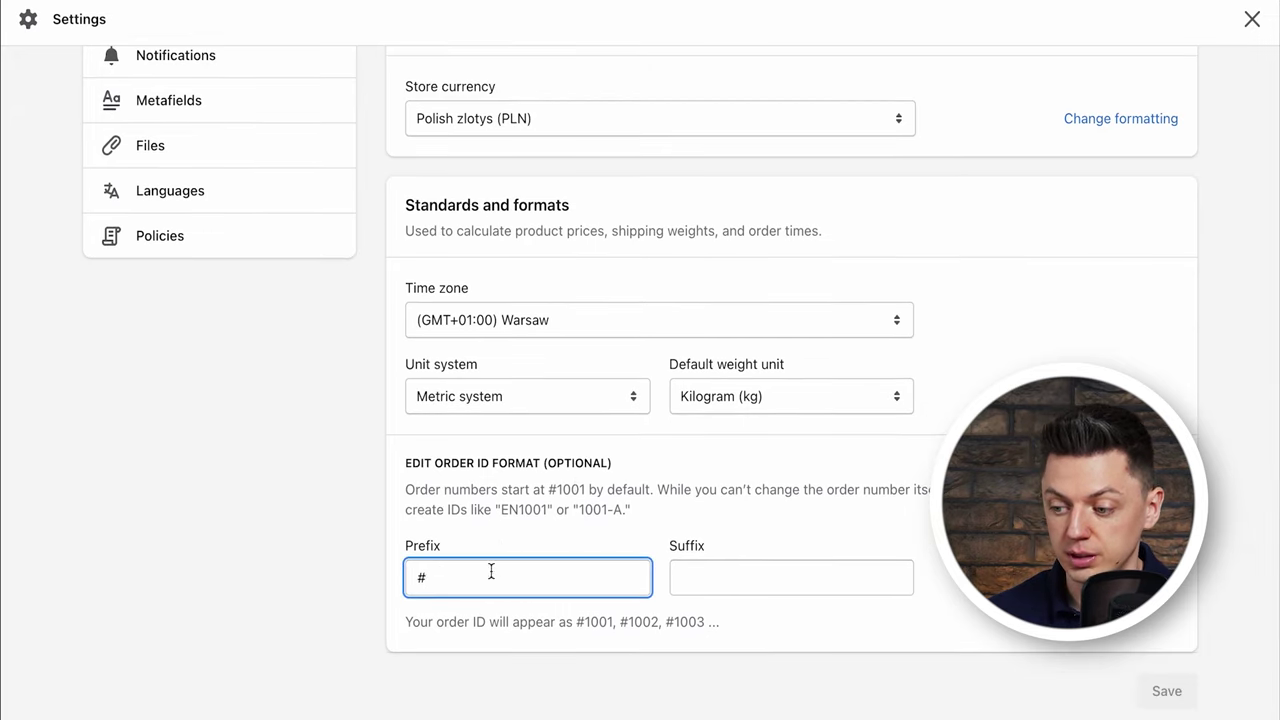
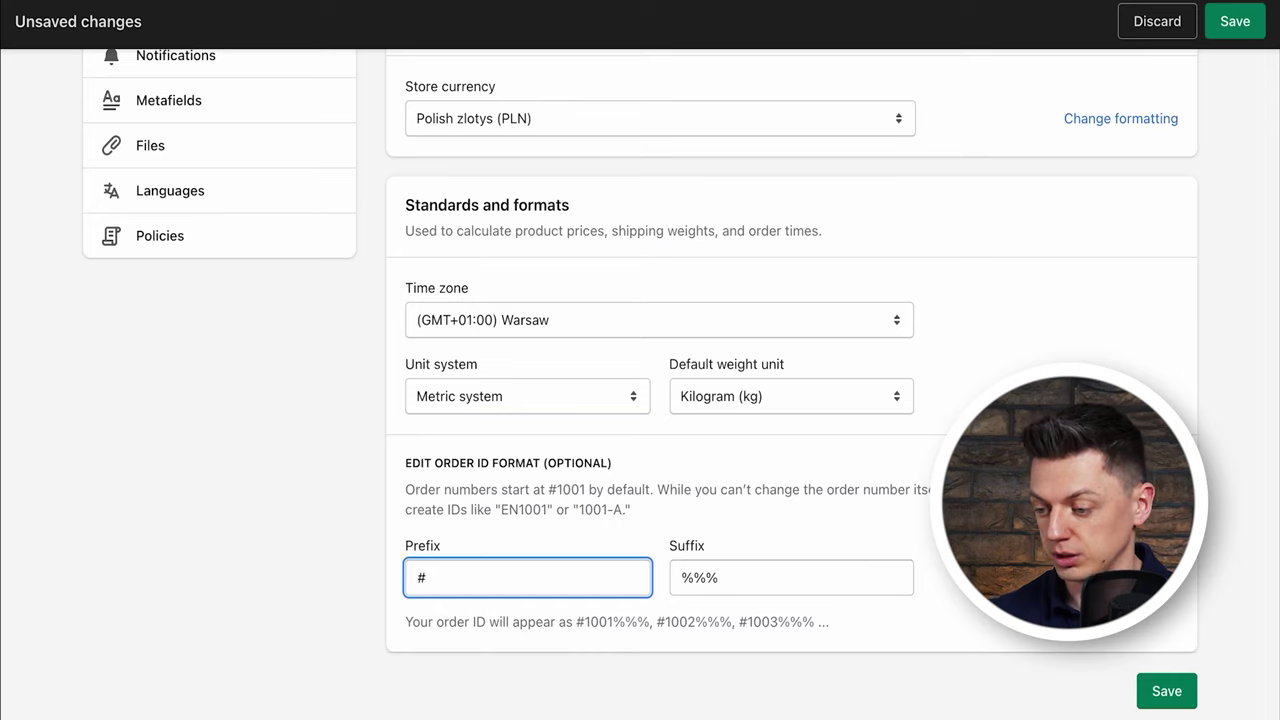
- Clear the %%% suffix from the order ID format
{"action": "left_click", "coordinate": [768, 588]}
{"action": "key", "text": "BackSpace"}
{"action": "key", "text": "BackSpace"}
{"action": "key", "text": "BackSpace"}
{"action": "left_click", "coordinate": [887, 536]}
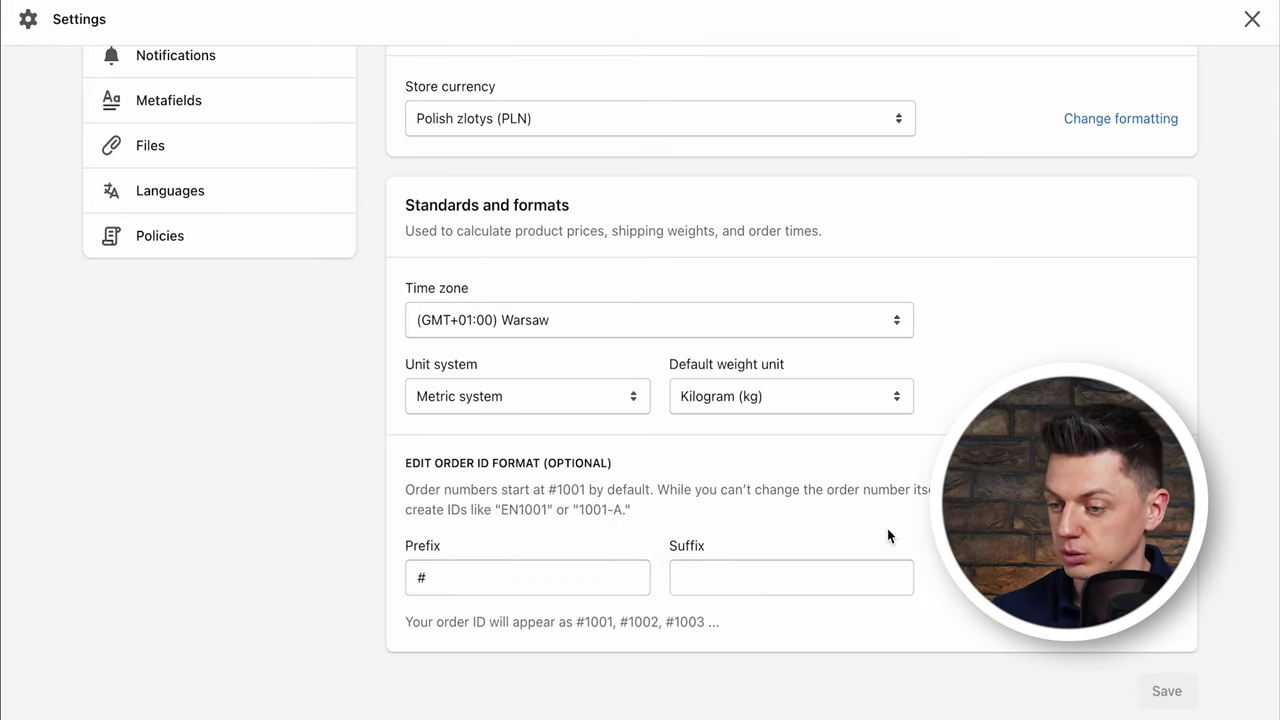
- Review the store's Plan, Billing, and Users and permissions settings, including the staff section
{"action": "scroll", "coordinate": [887, 536], "scroll_direction": "up", "scroll_amount": 1}
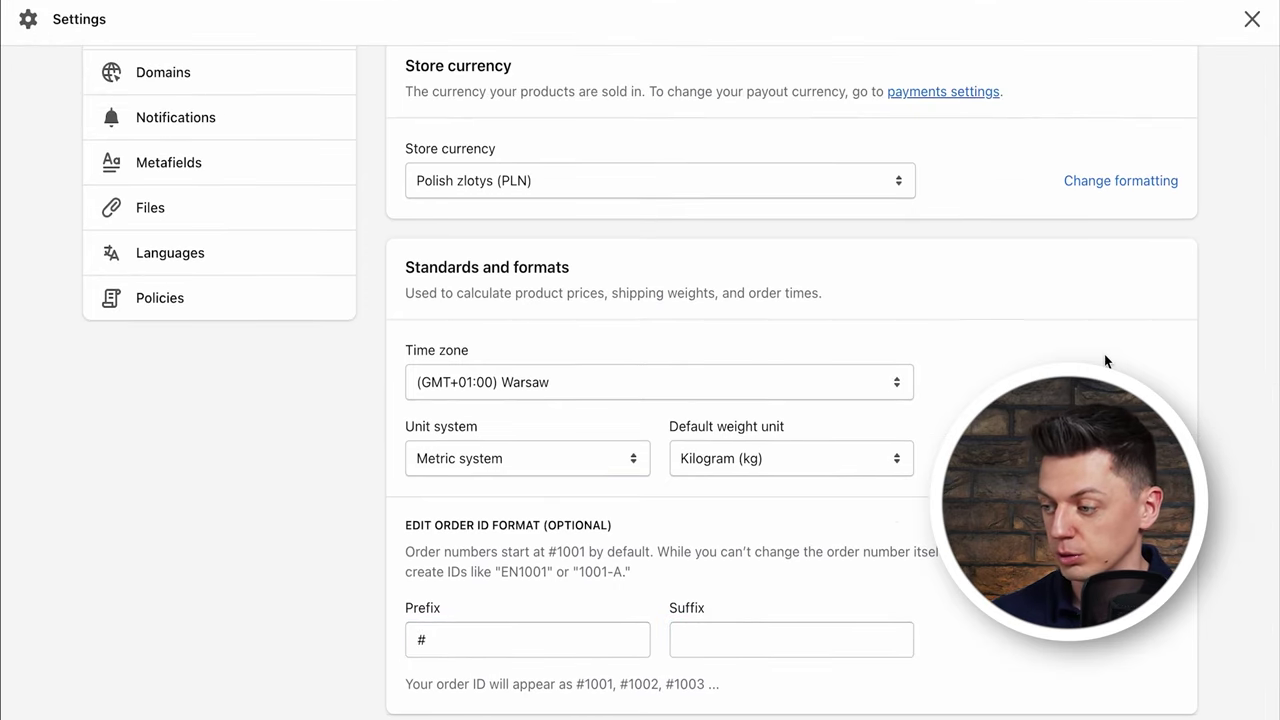
{"action": "left_click", "coordinate": [177, 245]}
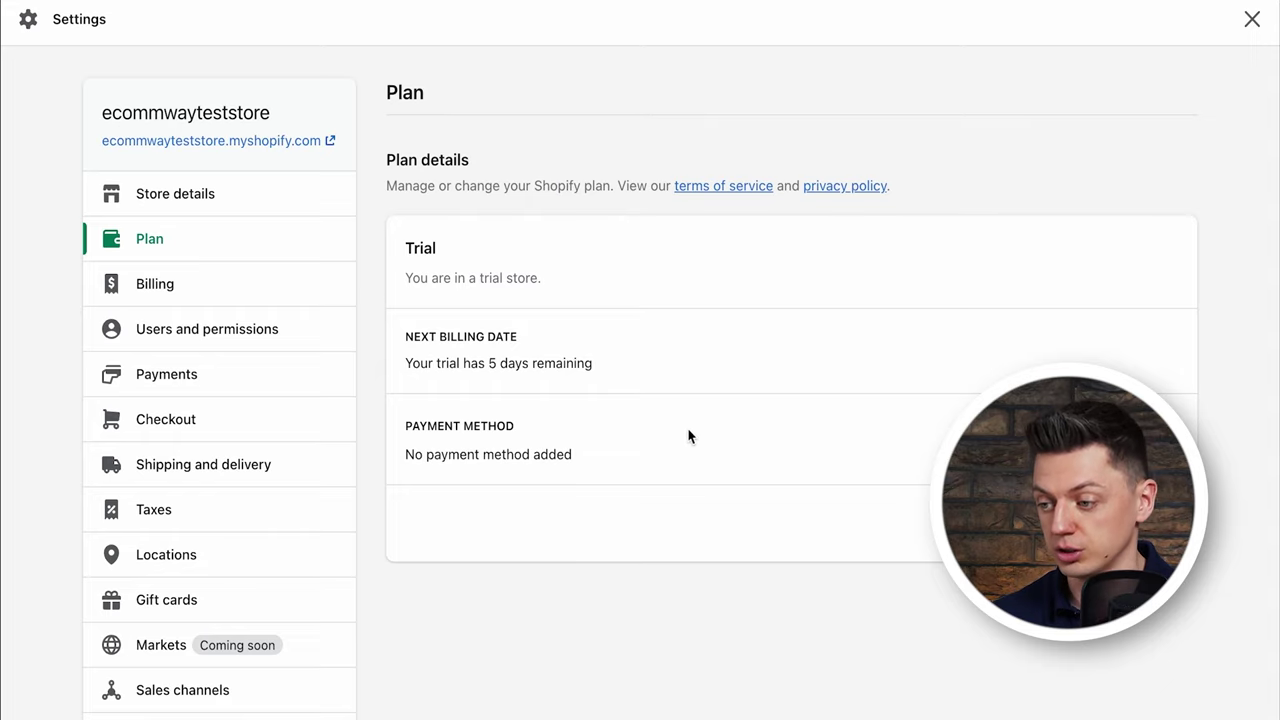
{"action": "left_click", "coordinate": [185, 295]}
{"action": "scroll", "coordinate": [255, 313], "scroll_direction": "down", "scroll_amount": 2}
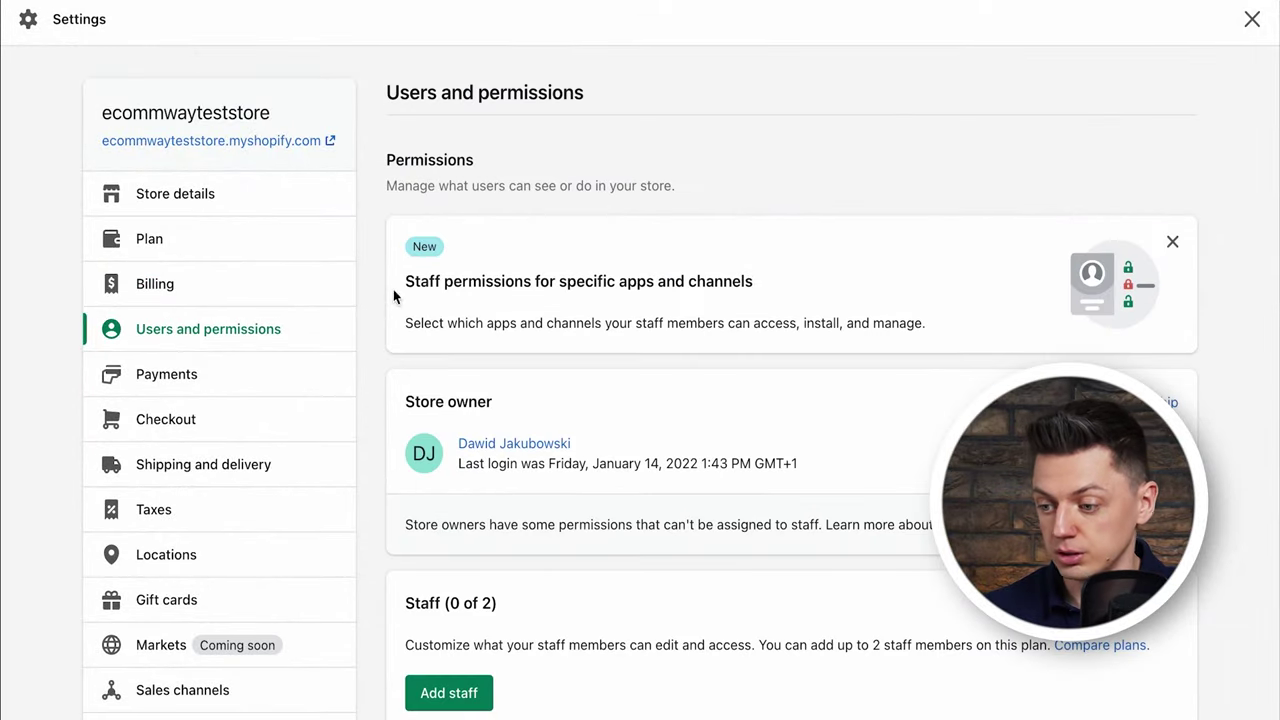
{"action": "scroll", "coordinate": [789, 243], "scroll_direction": "down", "scroll_amount": 1}
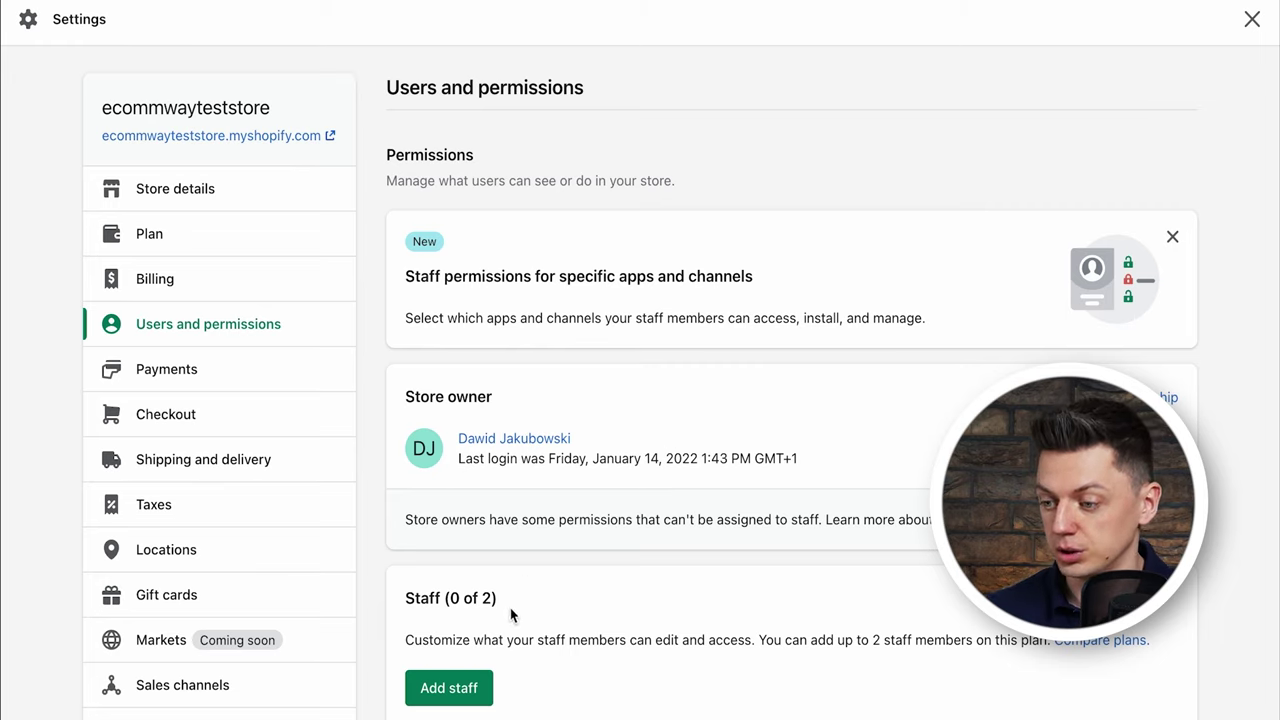
{"action": "scroll", "coordinate": [175, 300], "scroll_direction": "down", "scroll_amount": 1}
- Open the Payments settings and examine the payment providers and PayPal Express Checkout sections
{"action": "left_click", "coordinate": [175, 296]}
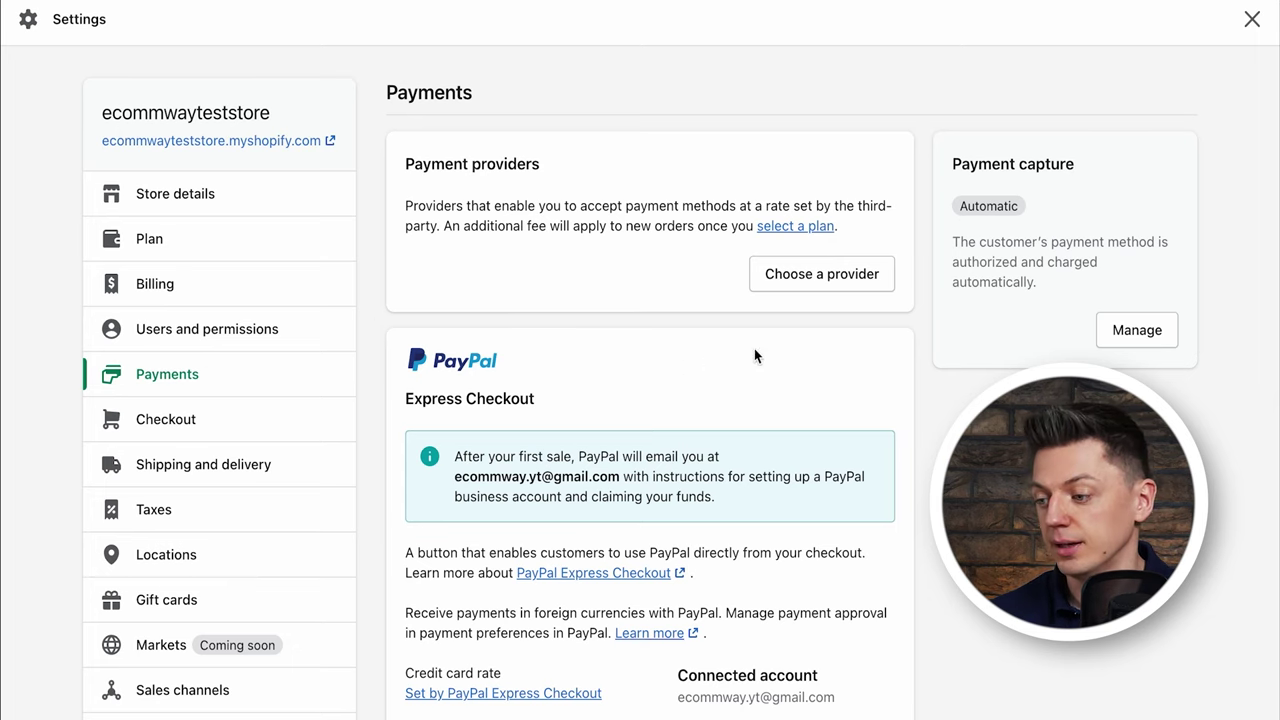
{"action": "scroll", "coordinate": [915, 319], "scroll_direction": "down", "scroll_amount": 1}
{"action": "scroll", "coordinate": [914, 288], "scroll_direction": "down", "scroll_amount": 1}
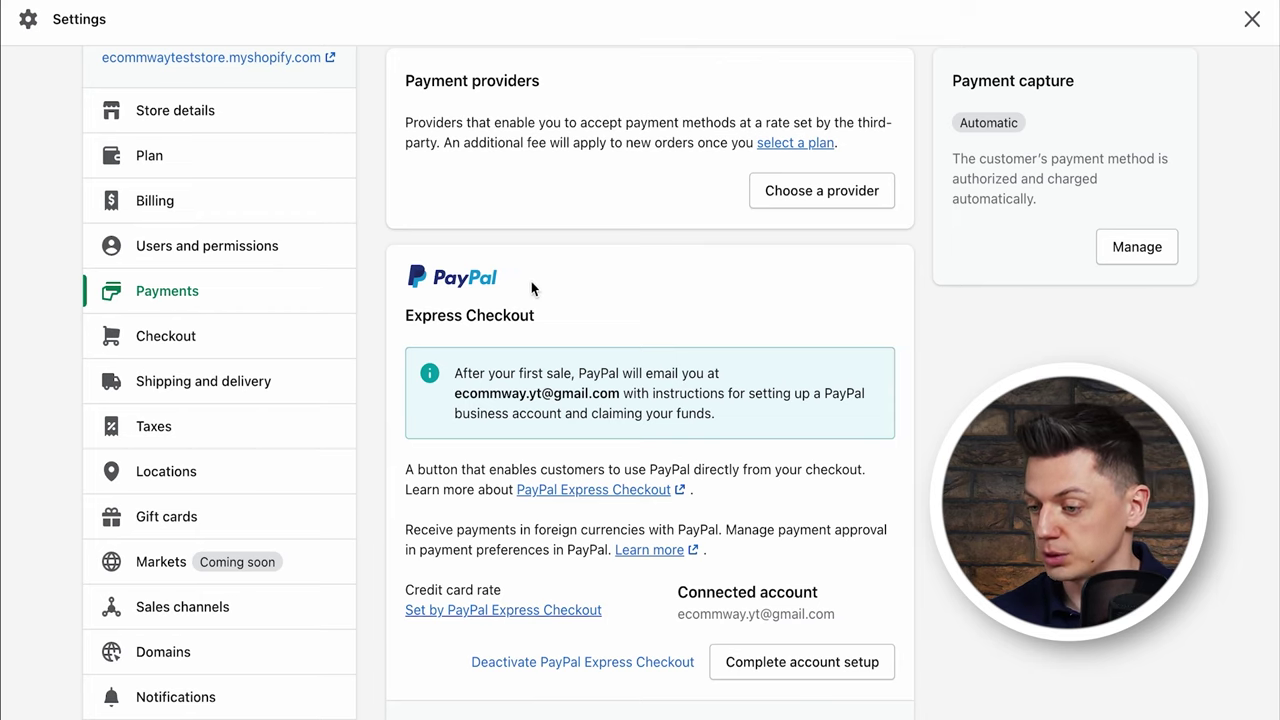
{"action": "scroll", "coordinate": [740, 328], "scroll_direction": "down", "scroll_amount": 1}
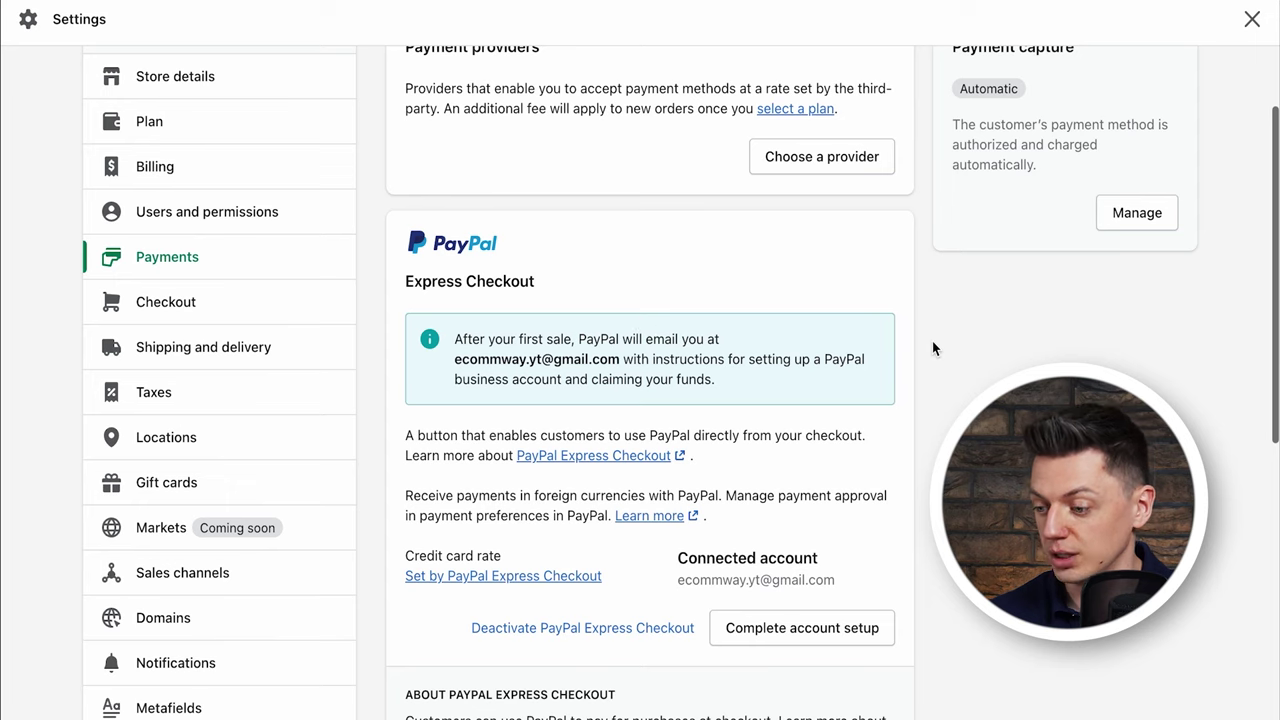
{"action": "scroll", "coordinate": [930, 345], "scroll_direction": "up", "scroll_amount": 3}
{"action": "left_click_drag", "start_coordinate": [405, 164], "coordinate": [547, 164]}
{"action": "left_click", "coordinate": [549, 164]}
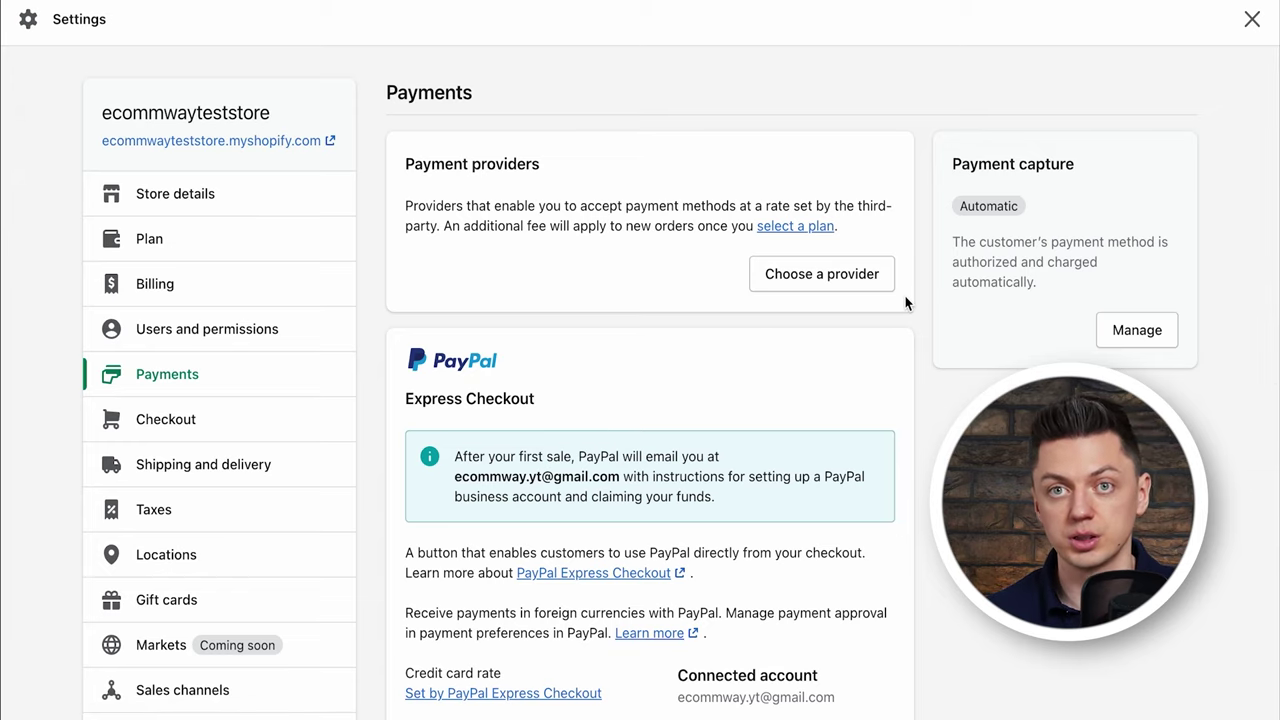
- View the recommended payment provider, Stripe, with its accepted payment methods, and return to the Payments settings
{"action": "left_click", "coordinate": [808, 284]}
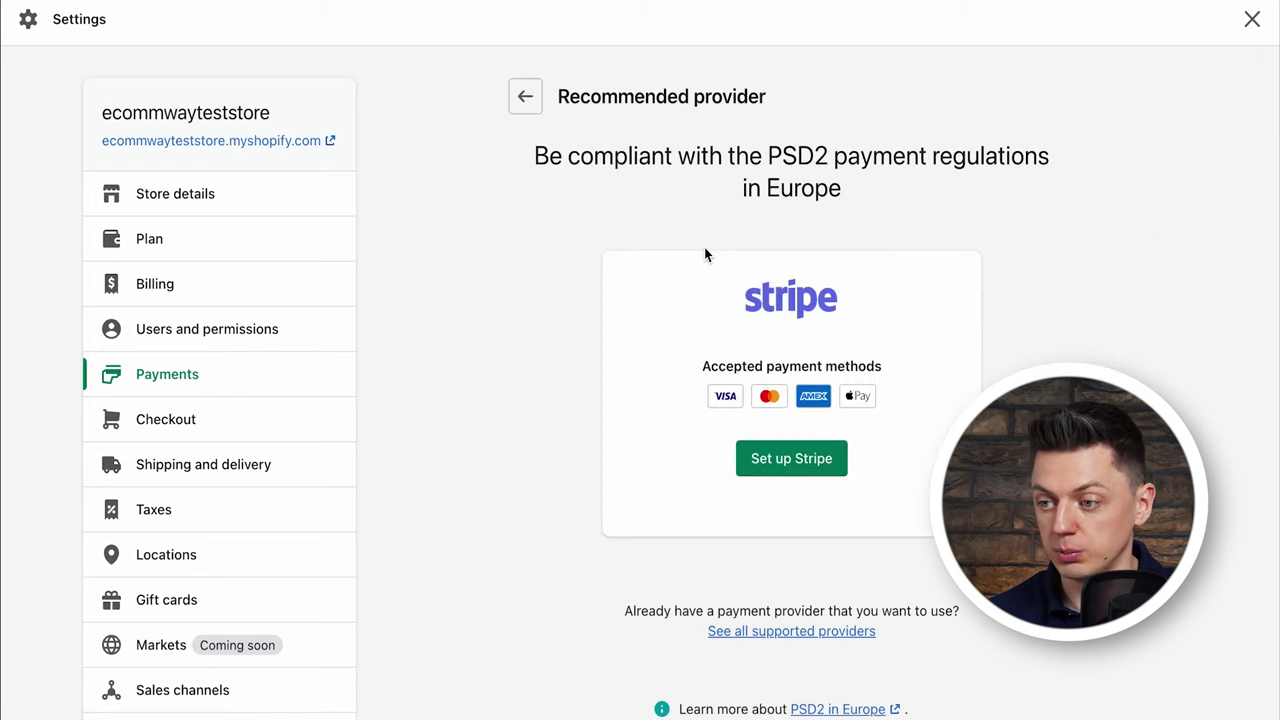
{"action": "scroll", "coordinate": [786, 249], "scroll_direction": "down", "scroll_amount": 1}
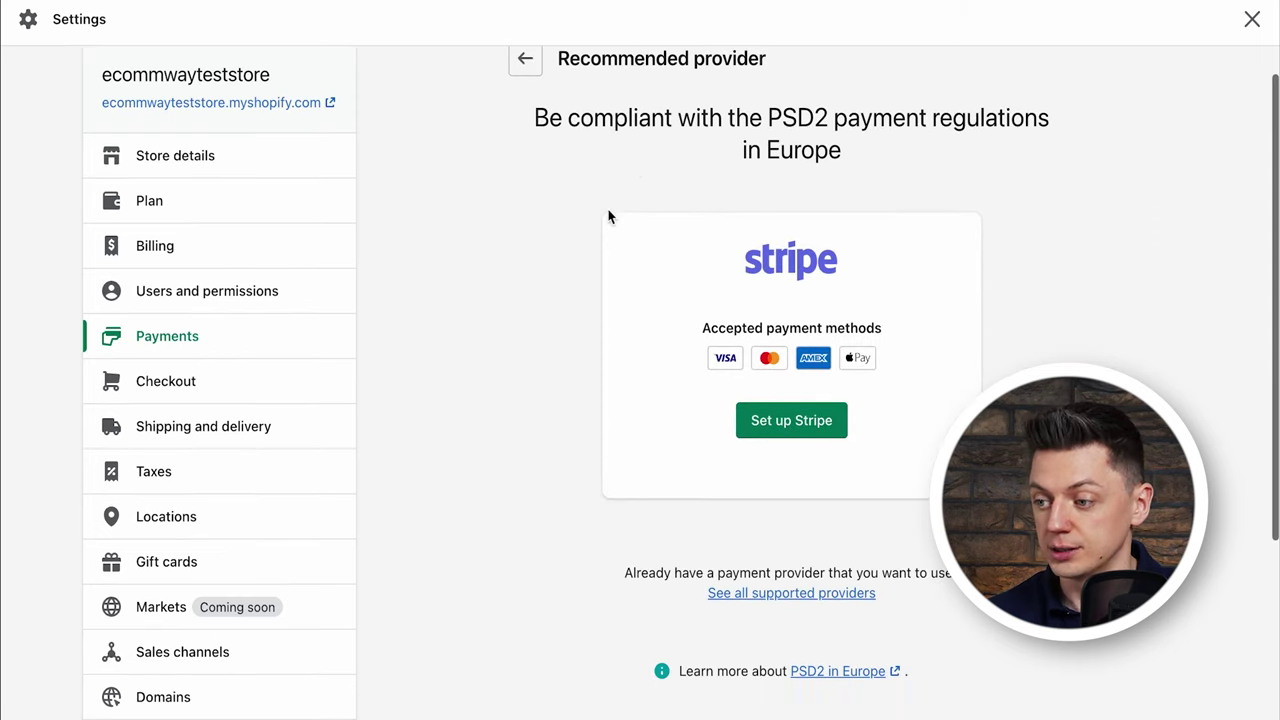
{"action": "scroll", "coordinate": [658, 362], "scroll_direction": "up", "scroll_amount": 1}
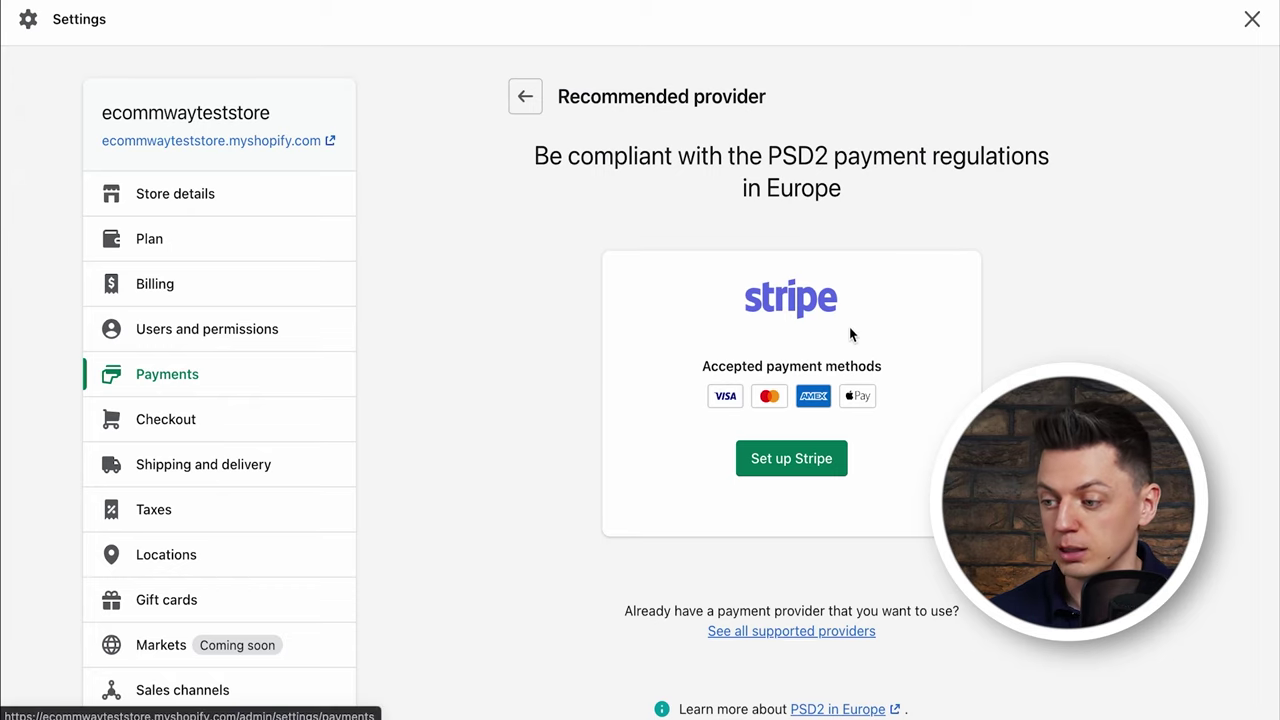
{"action": "left_click", "coordinate": [523, 104]}
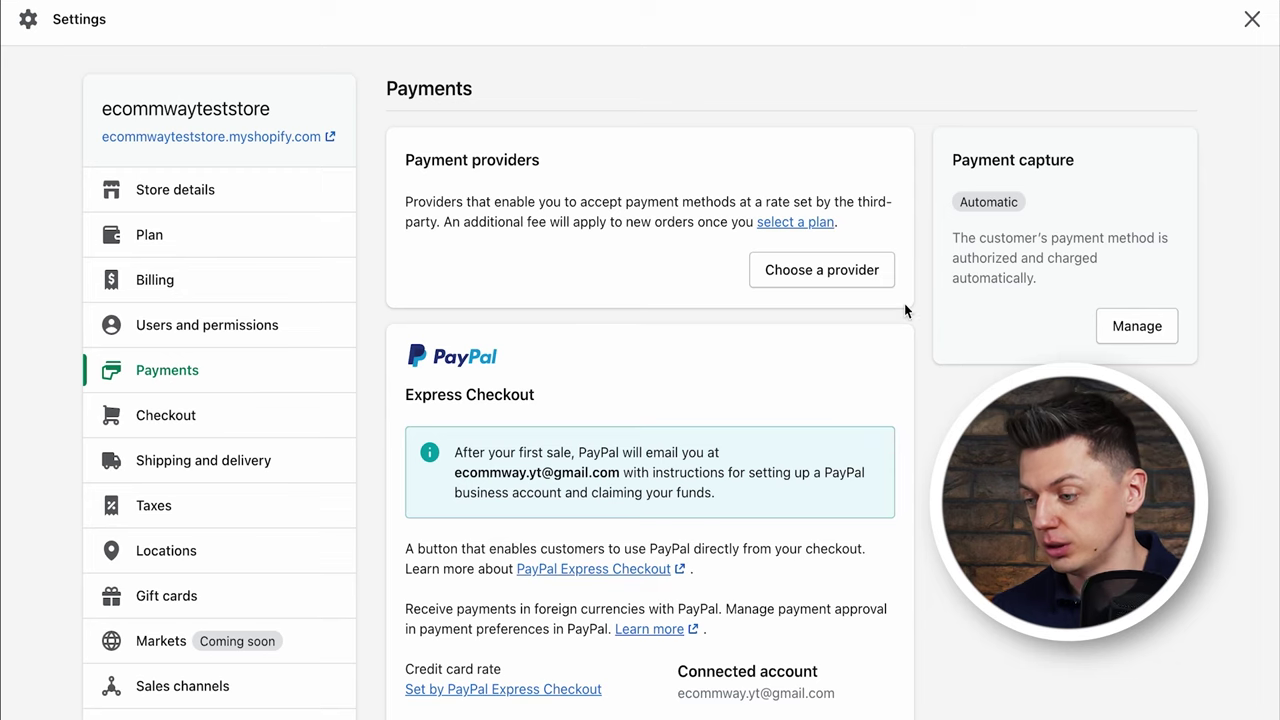
- Go to the alternative payment methods, open the list of alternative payment providers and browse it
{"action": "scroll", "coordinate": [646, 206], "scroll_direction": "down", "scroll_amount": 5}
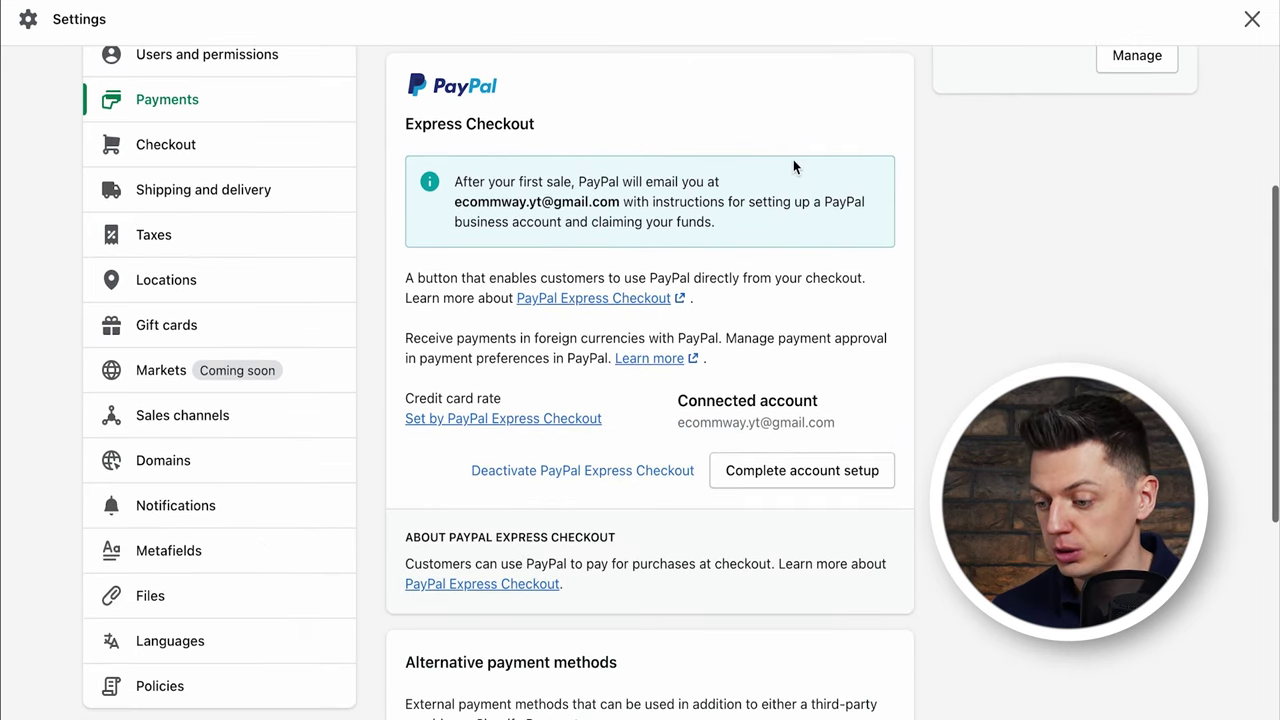
{"action": "scroll", "coordinate": [794, 164], "scroll_direction": "down", "scroll_amount": 6}
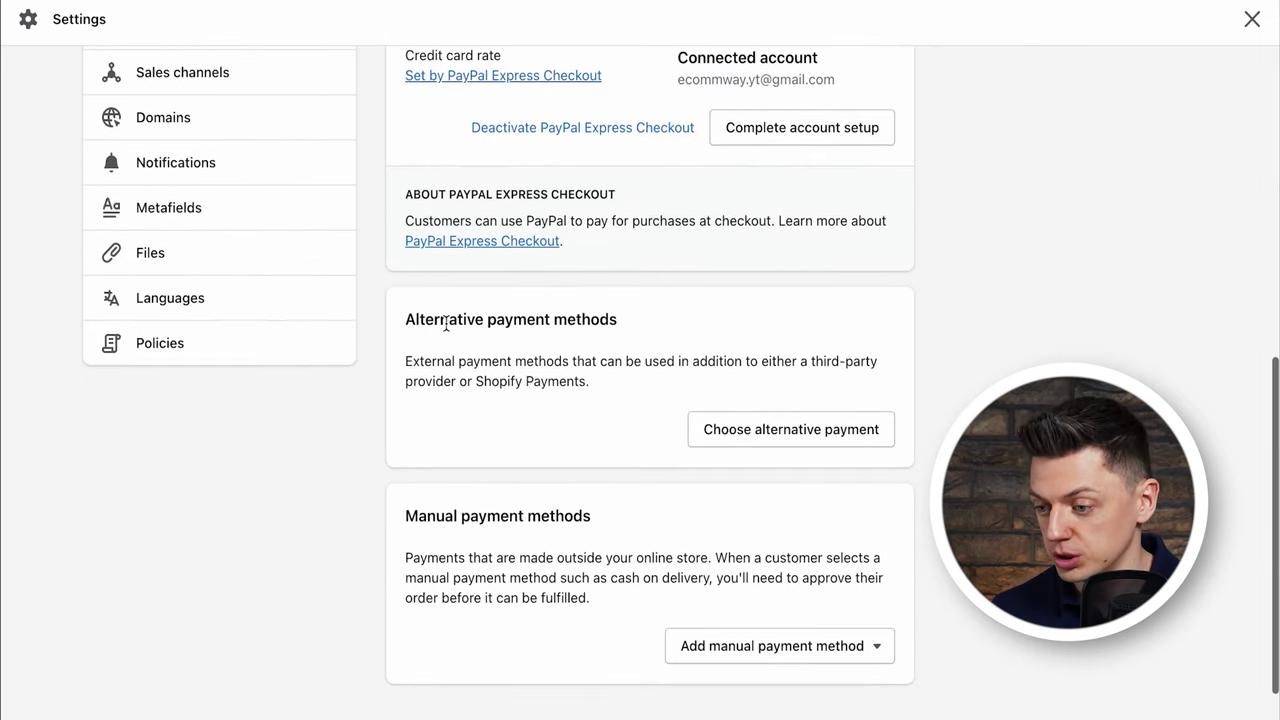
{"action": "left_click_drag", "start_coordinate": [397, 320], "coordinate": [583, 320]}
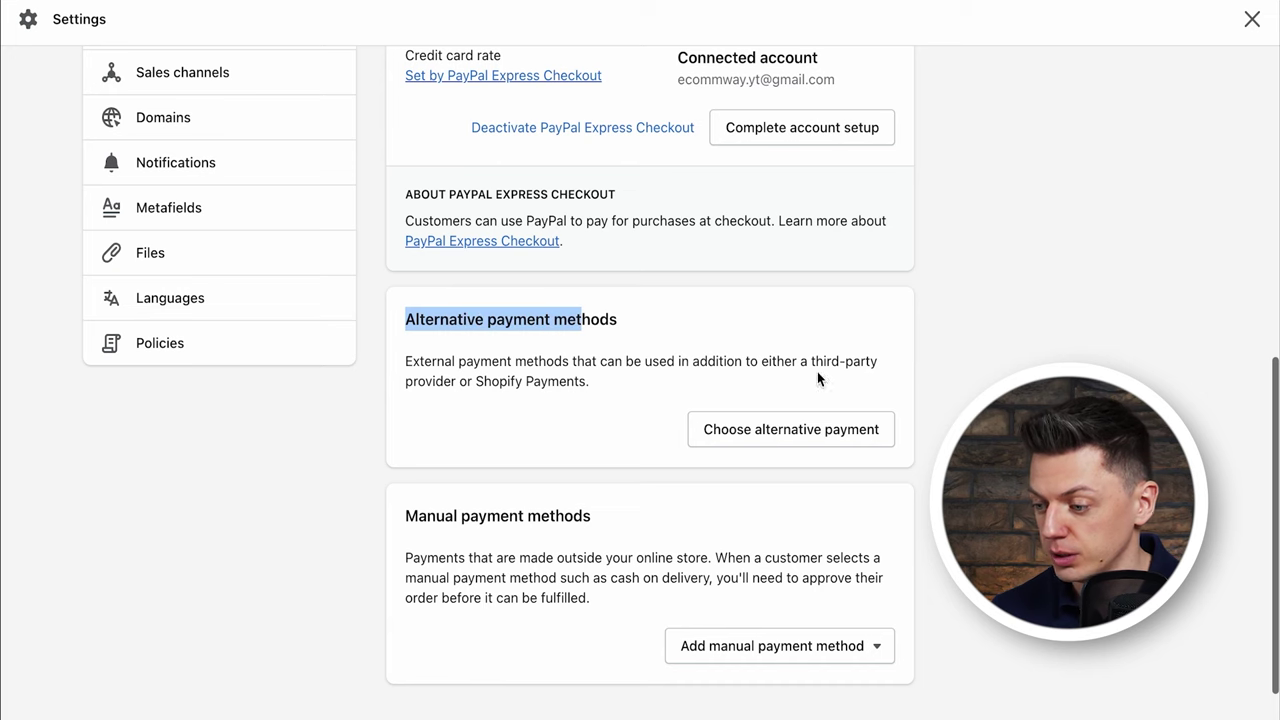
{"action": "left_click", "coordinate": [714, 430]}
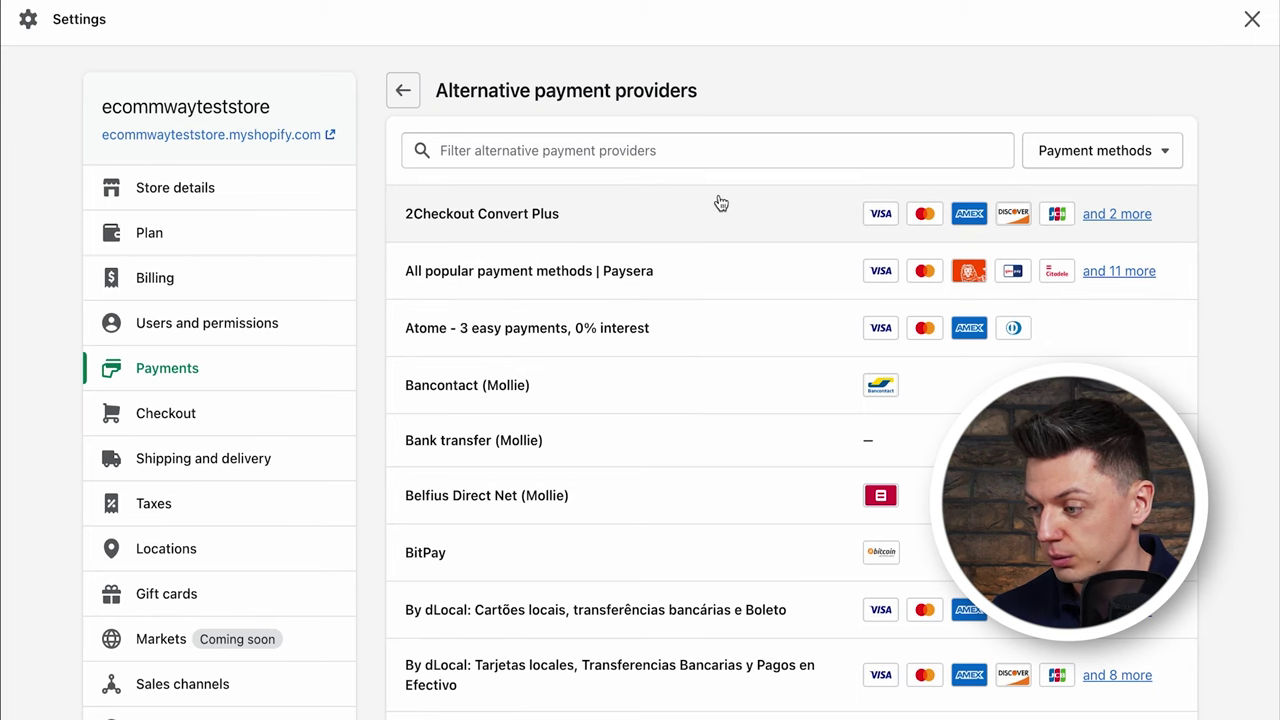
{"action": "scroll", "coordinate": [555, 341], "scroll_direction": "down", "scroll_amount": 3}
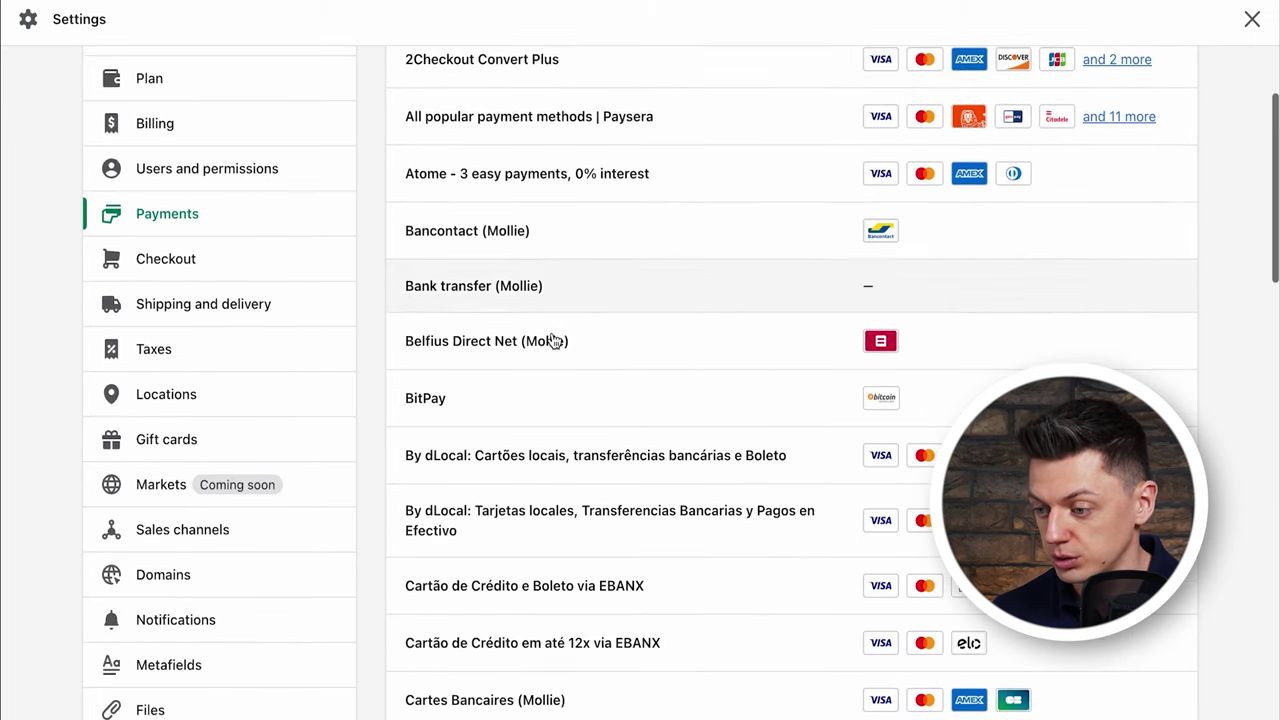
- Examine the full list of alternative payment providers and their accepted payment methods, then return to its beginning
{"action": "scroll", "coordinate": [629, 269], "scroll_direction": "down", "scroll_amount": 2}
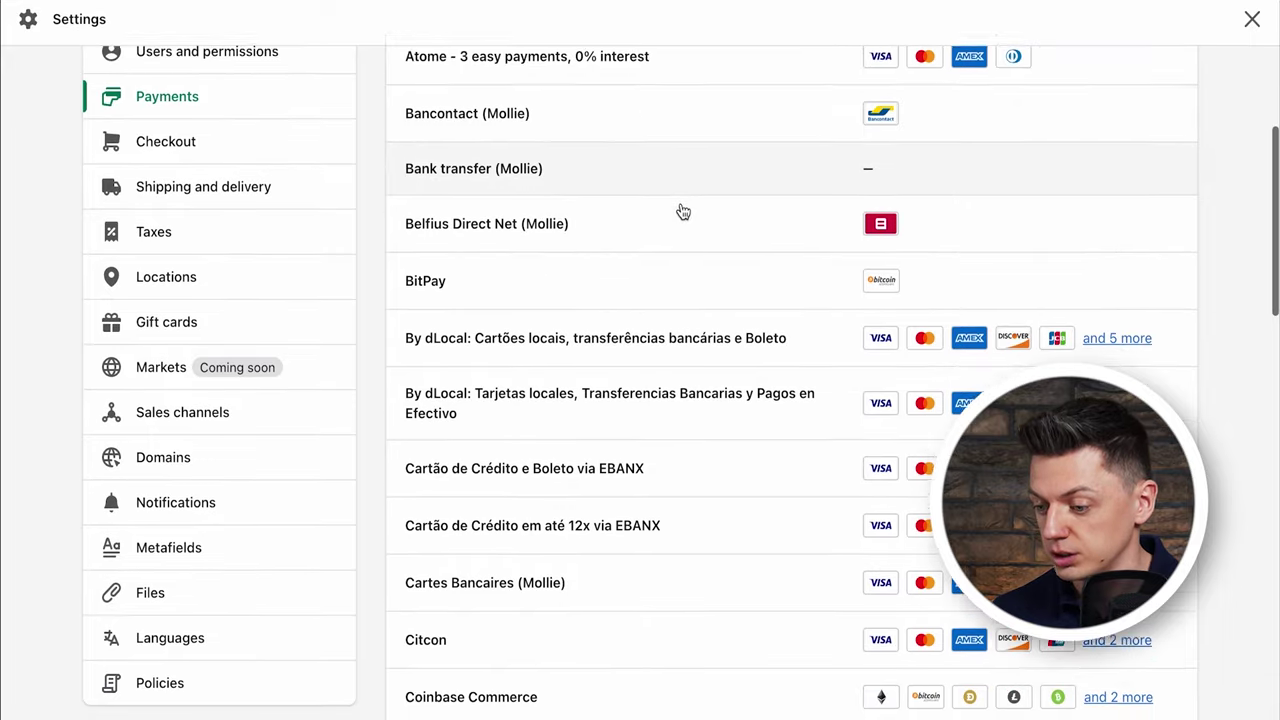
{"action": "scroll", "coordinate": [683, 211], "scroll_direction": "down", "scroll_amount": 3}
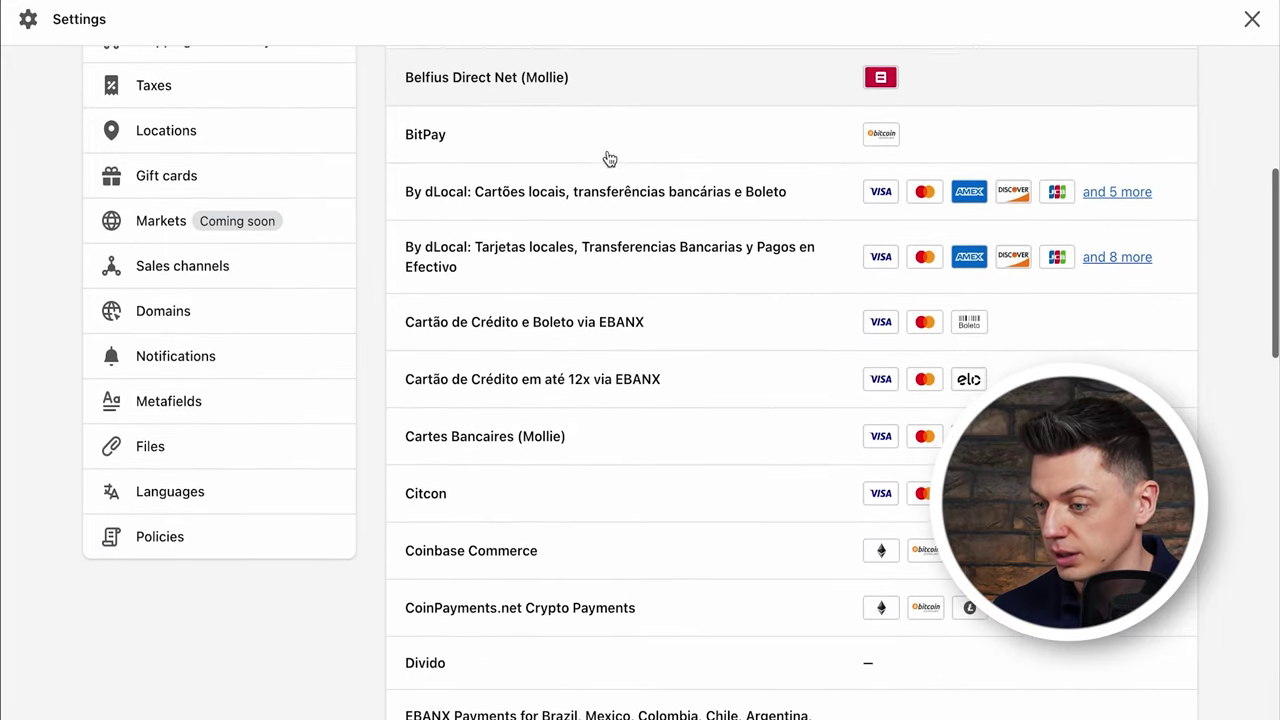
{"action": "scroll", "coordinate": [605, 158], "scroll_direction": "up", "scroll_amount": 1}
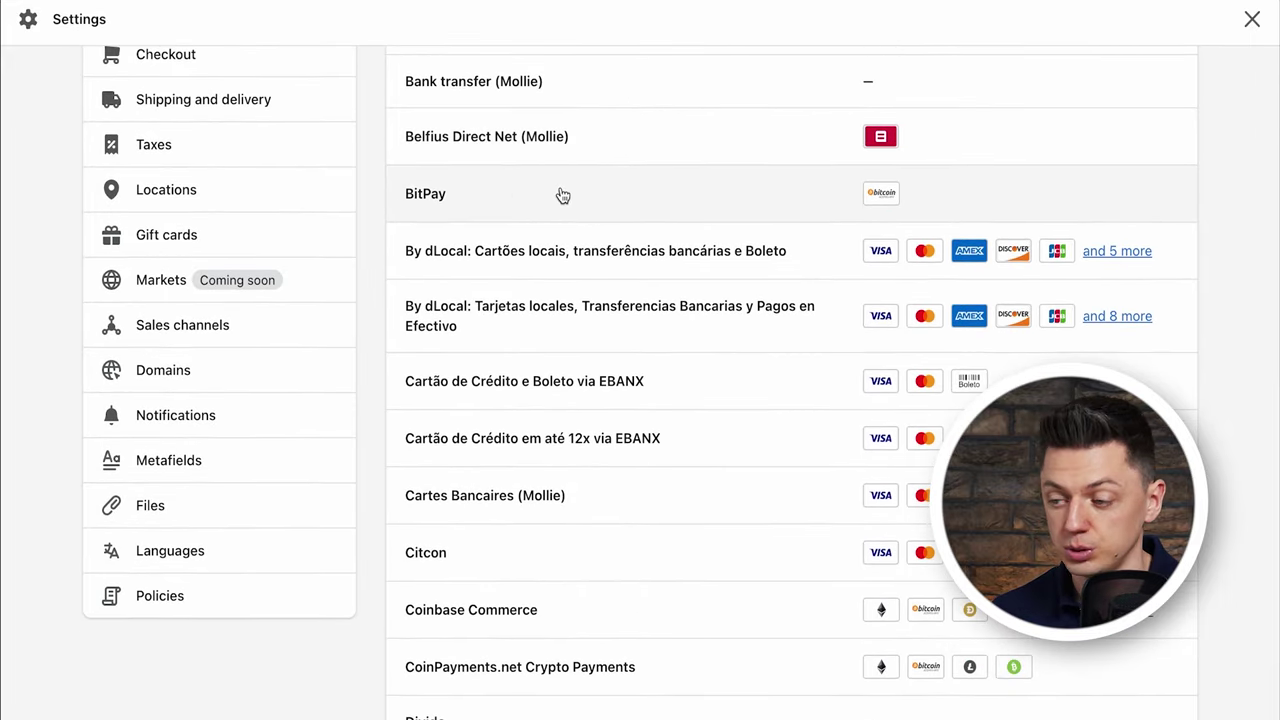
{"action": "scroll", "coordinate": [695, 184], "scroll_direction": "down", "scroll_amount": 4}
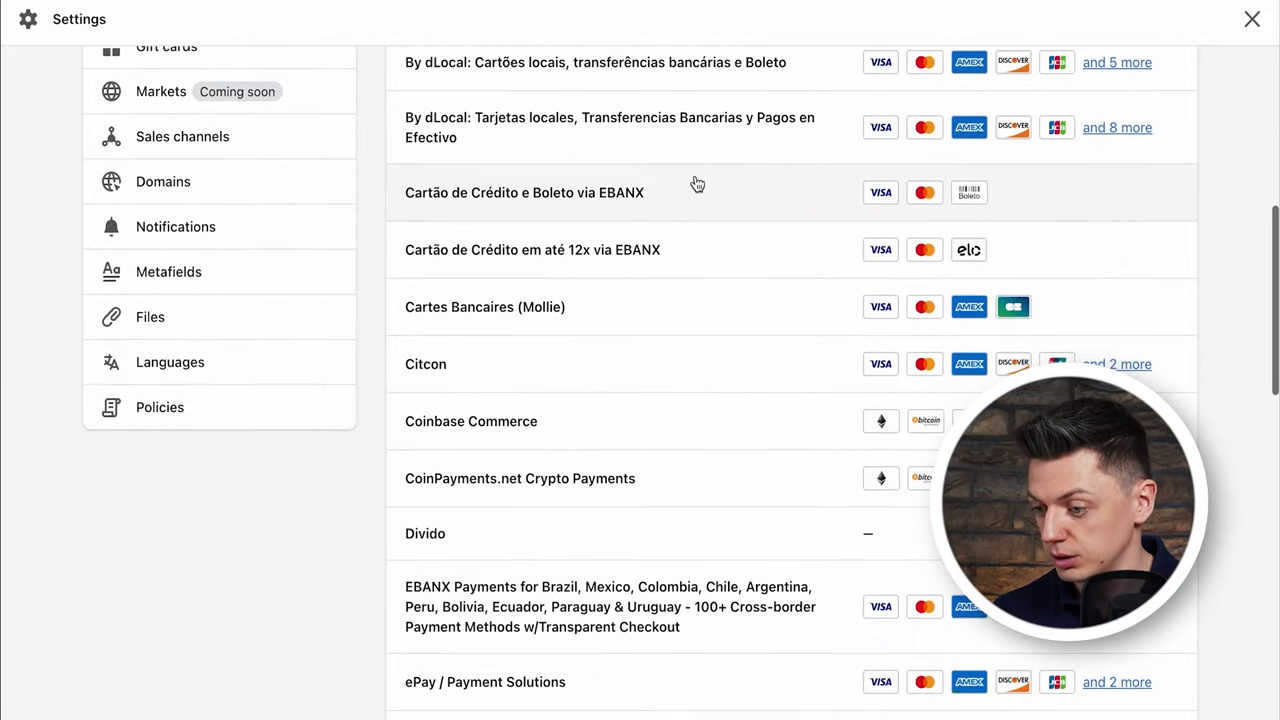
{"action": "scroll", "coordinate": [697, 184], "scroll_direction": "down", "scroll_amount": 1}
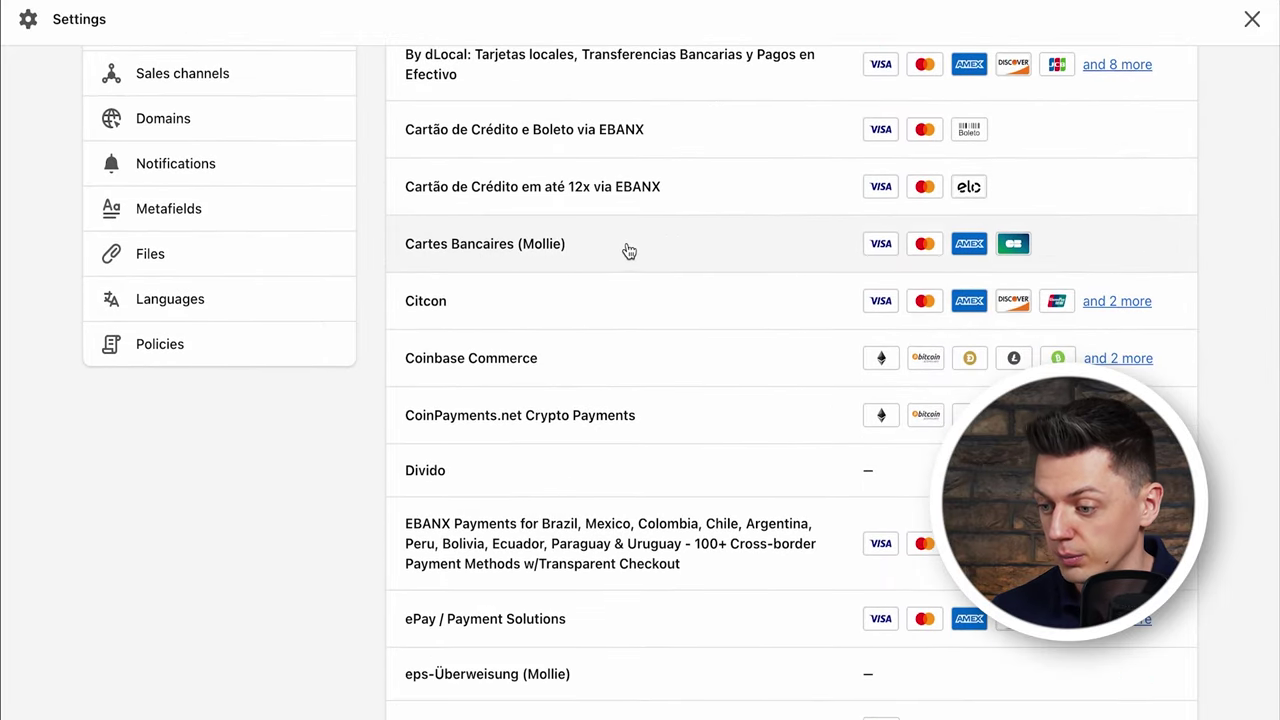
{"action": "scroll", "coordinate": [689, 386], "scroll_direction": "down", "scroll_amount": 10}
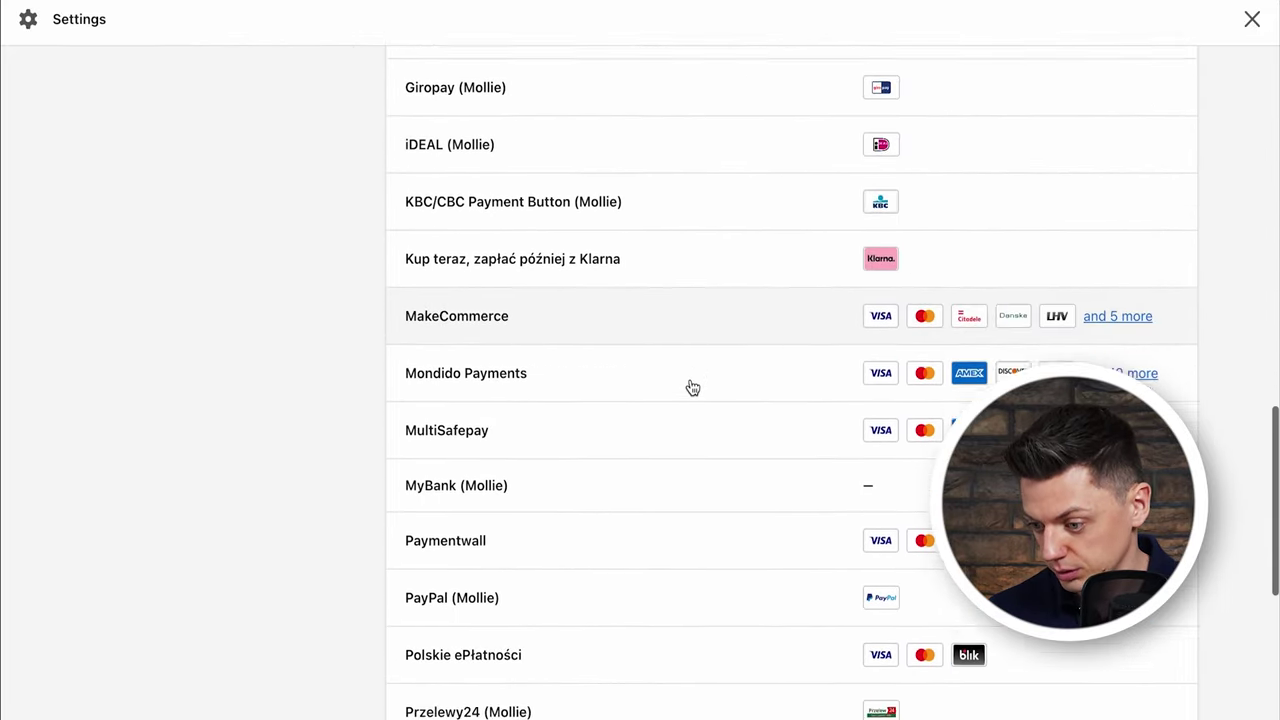
{"action": "scroll", "coordinate": [692, 387], "scroll_direction": "down", "scroll_amount": 4}
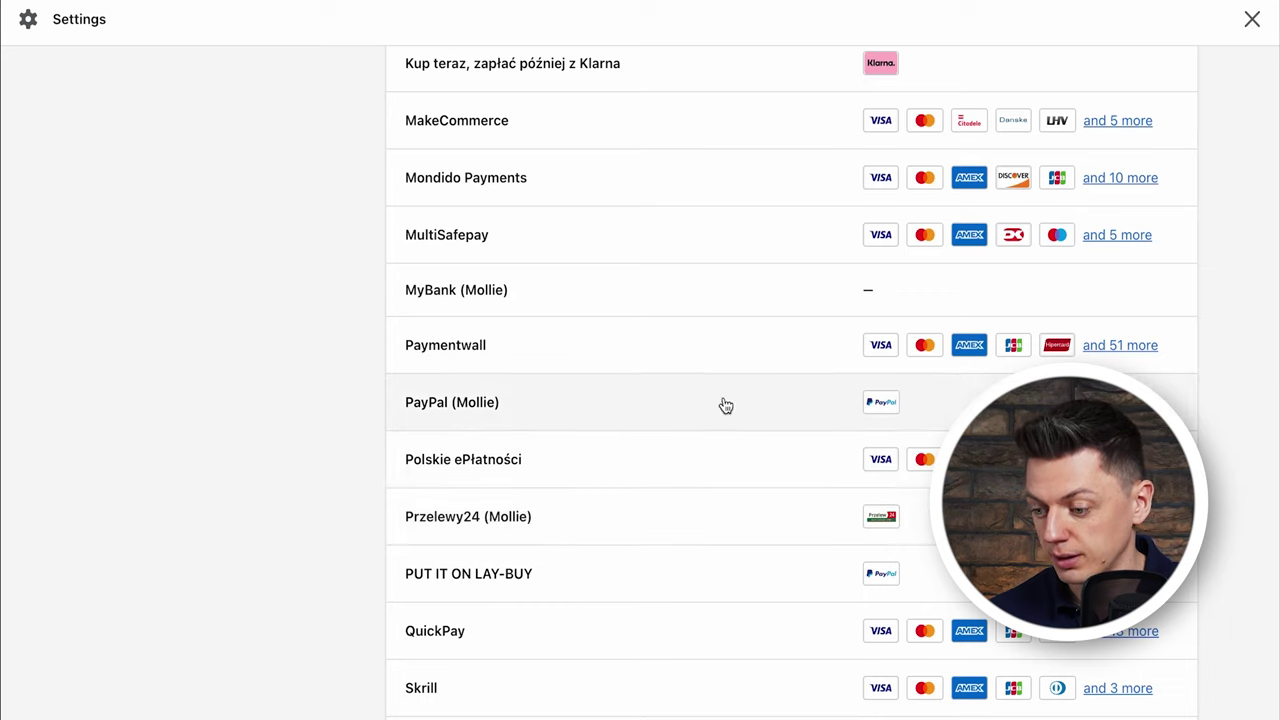
{"action": "scroll", "coordinate": [723, 403], "scroll_direction": "down", "scroll_amount": 5}
{"action": "scroll", "coordinate": [726, 405], "scroll_direction": "up", "scroll_amount": 4}
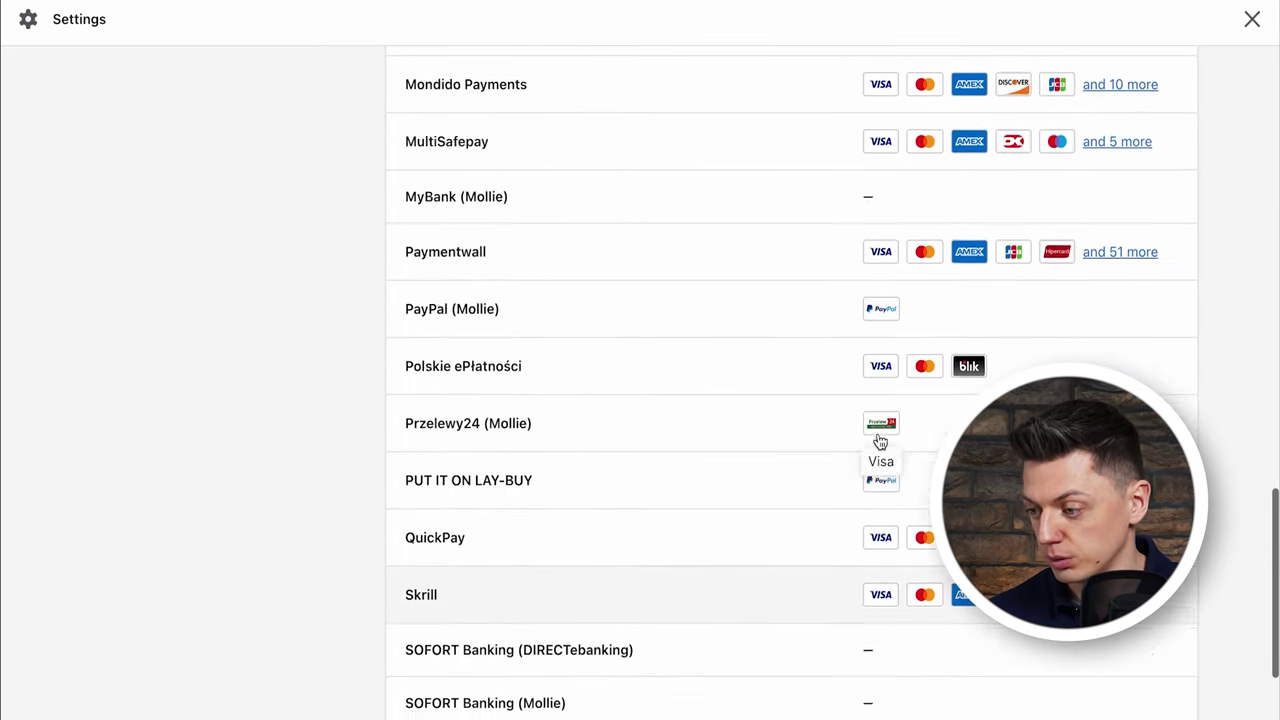
{"action": "scroll", "coordinate": [763, 297], "scroll_direction": "up", "scroll_amount": 3}
{"action": "scroll", "coordinate": [531, 420], "scroll_direction": "up", "scroll_amount": 2}
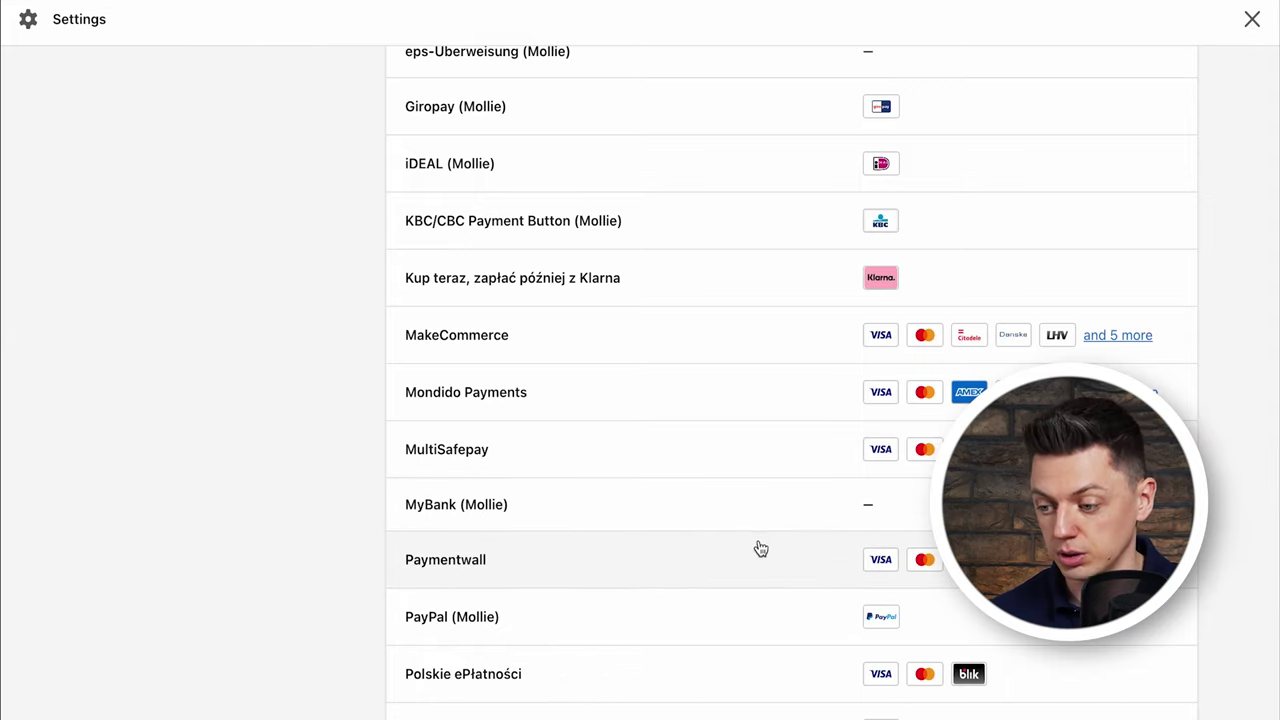
{"action": "scroll", "coordinate": [758, 546], "scroll_direction": "up", "scroll_amount": 10}
{"action": "scroll", "coordinate": [758, 543], "scroll_direction": "up", "scroll_amount": 6}
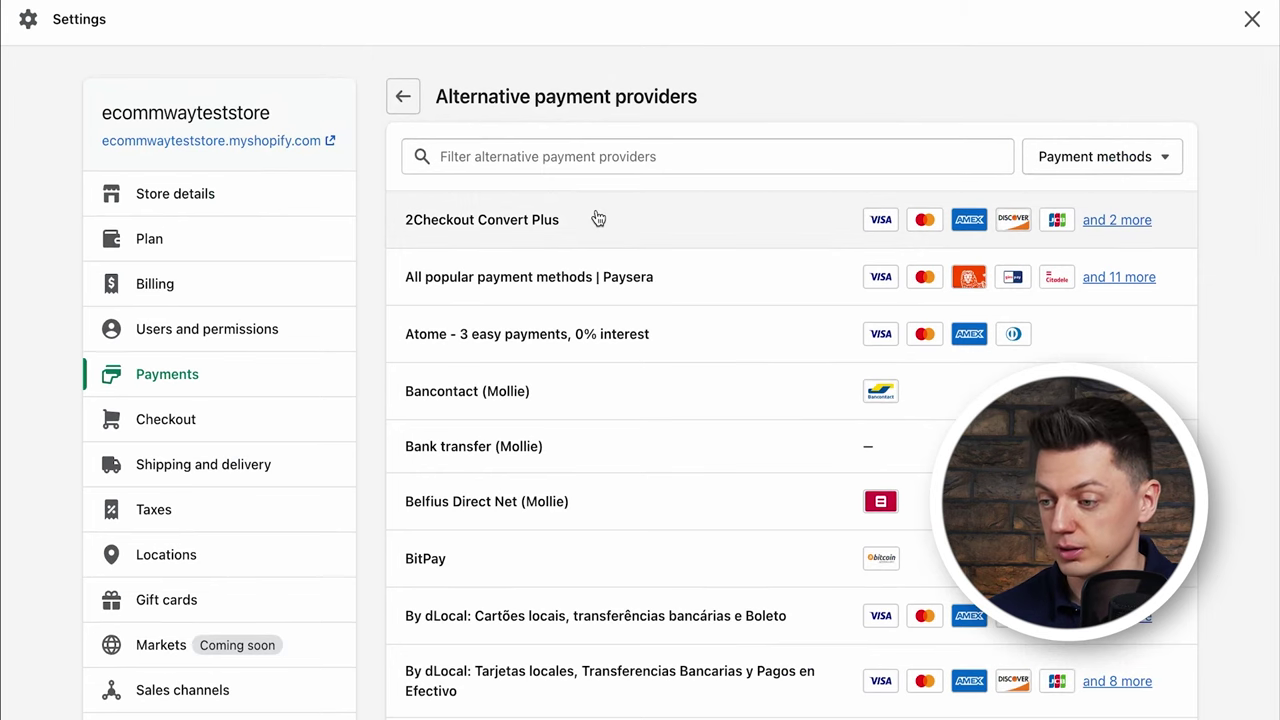
- Open the Checkout settings and review the customer accounts, customer contact, form options and order processing sections
{"action": "scroll", "coordinate": [423, 277], "scroll_direction": "down", "scroll_amount": 3}
{"action": "scroll", "coordinate": [177, 291], "scroll_direction": "down", "scroll_amount": 3}
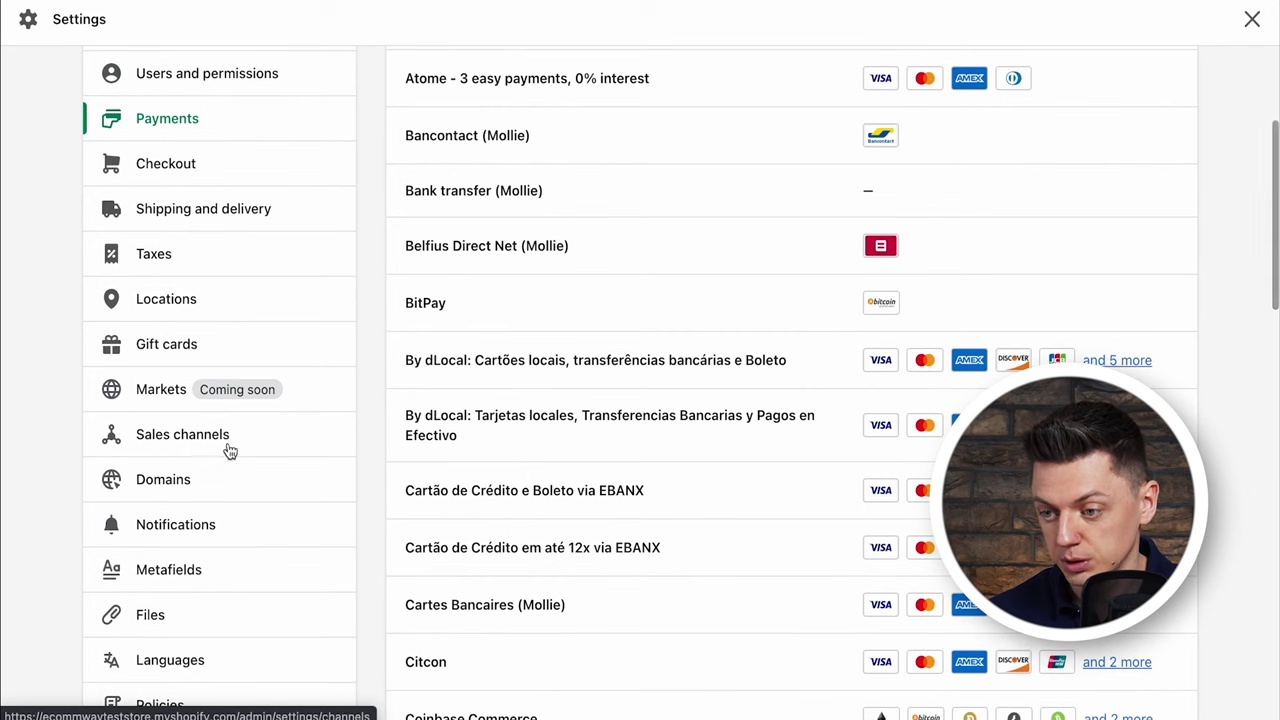
{"action": "left_click", "coordinate": [172, 165]}
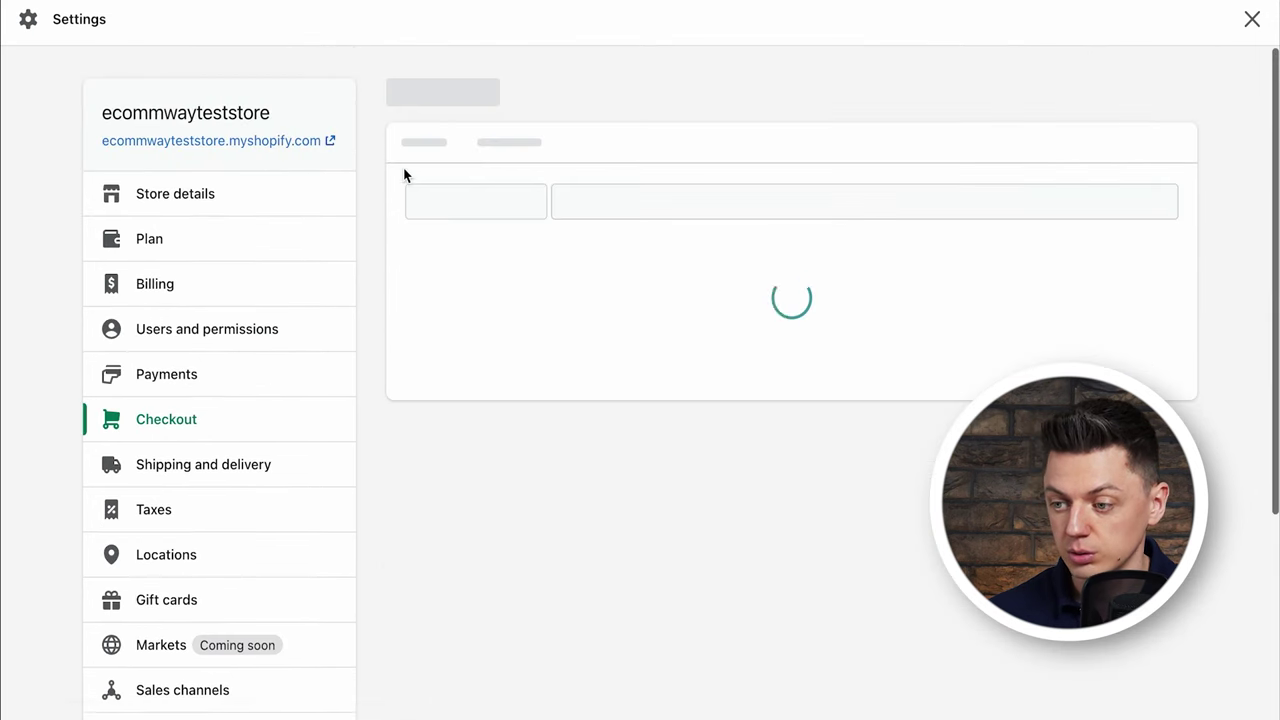
{"action": "scroll", "coordinate": [834, 214], "scroll_direction": "down", "scroll_amount": 1}
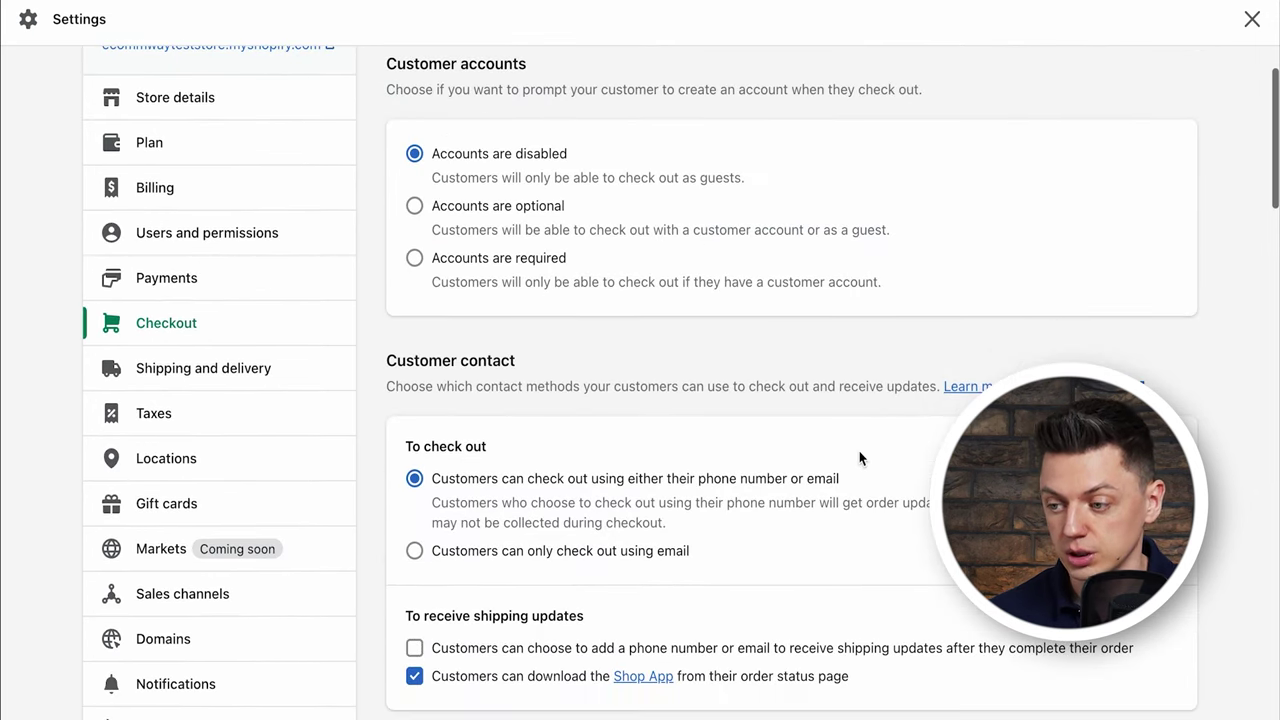
{"action": "scroll", "coordinate": [859, 457], "scroll_direction": "down", "scroll_amount": 2}
{"action": "scroll", "coordinate": [994, 106], "scroll_direction": "down", "scroll_amount": 20}
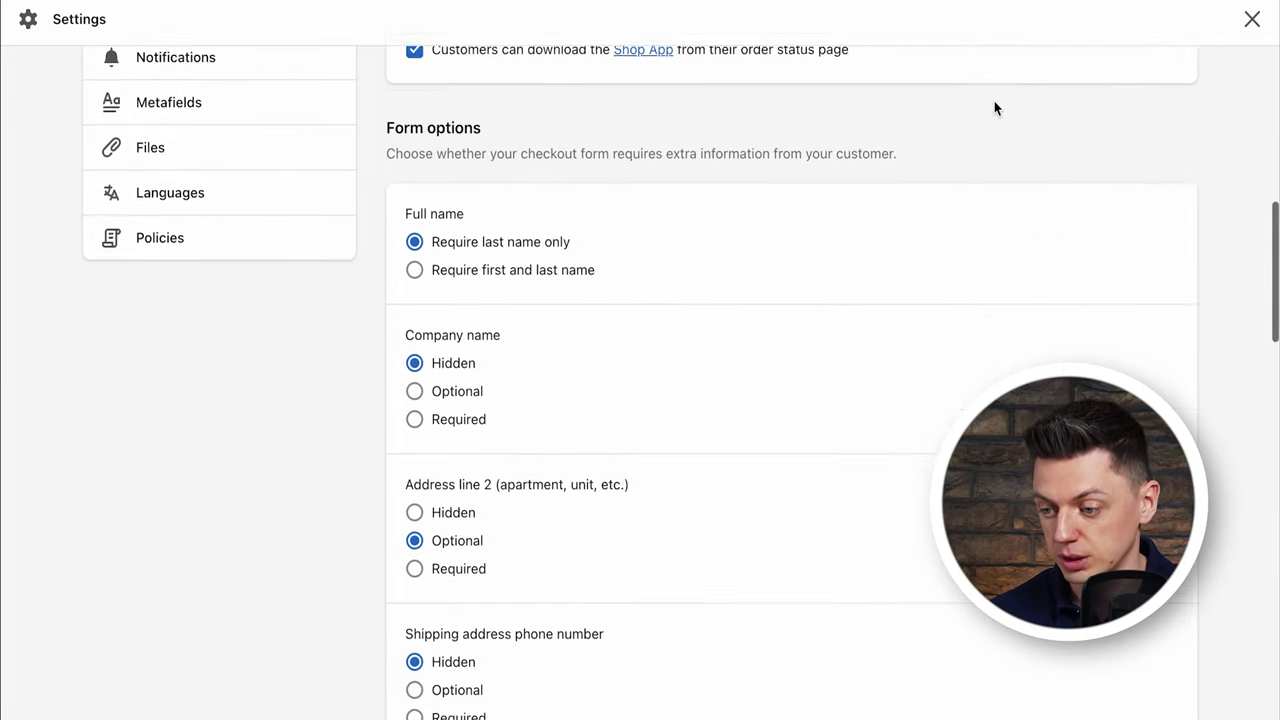
{"action": "scroll", "coordinate": [649, 190], "scroll_direction": "down", "scroll_amount": 3}
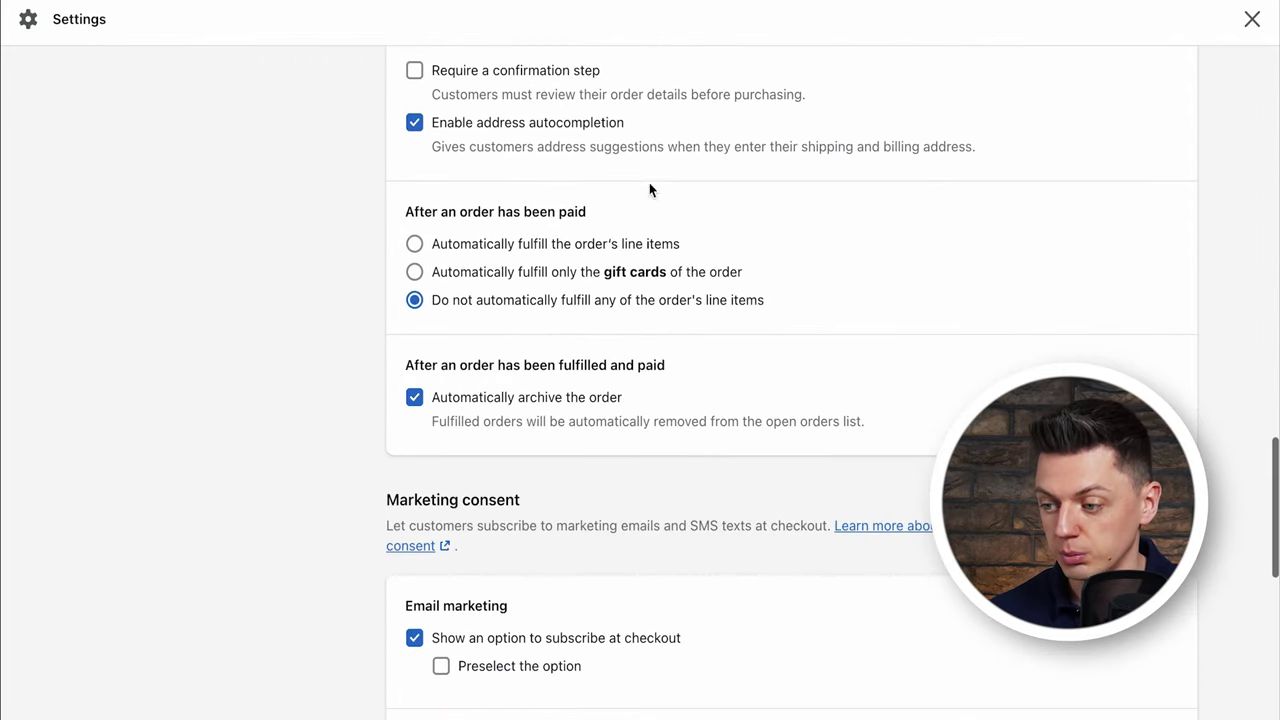
{"action": "scroll", "coordinate": [767, 352], "scroll_direction": "up", "scroll_amount": 12}
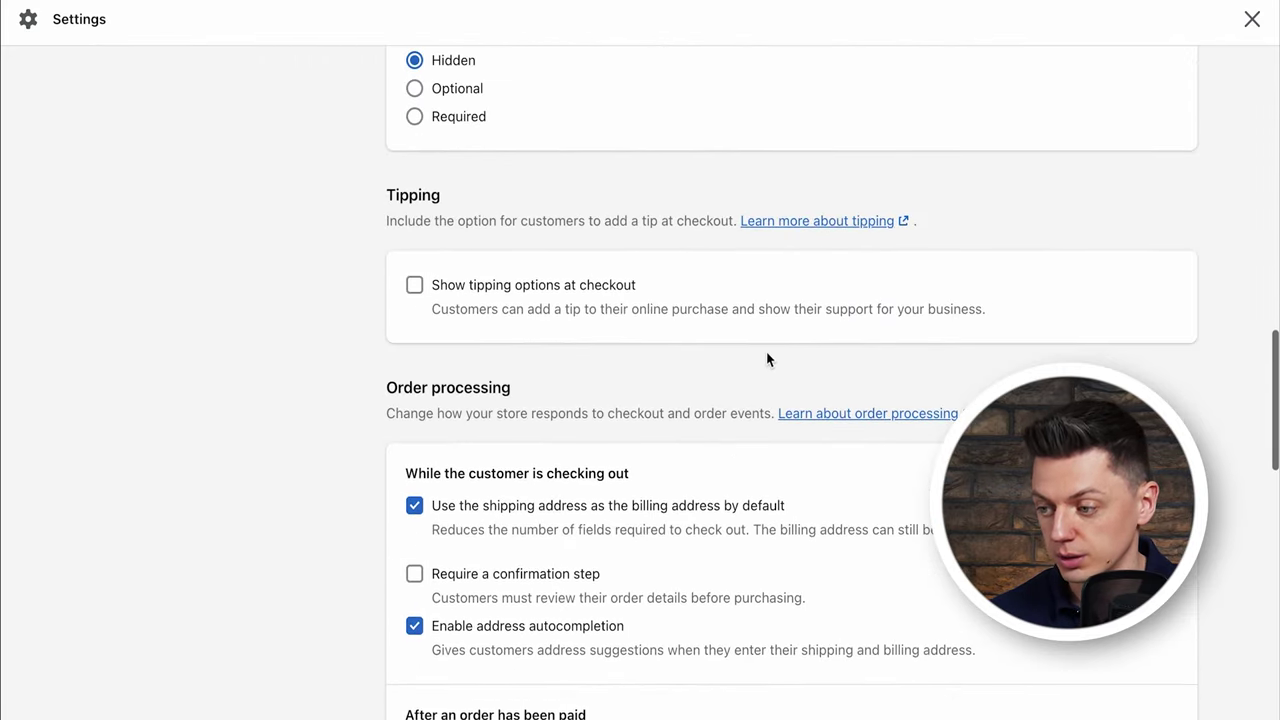
{"action": "scroll", "coordinate": [688, 403], "scroll_direction": "up", "scroll_amount": 3}
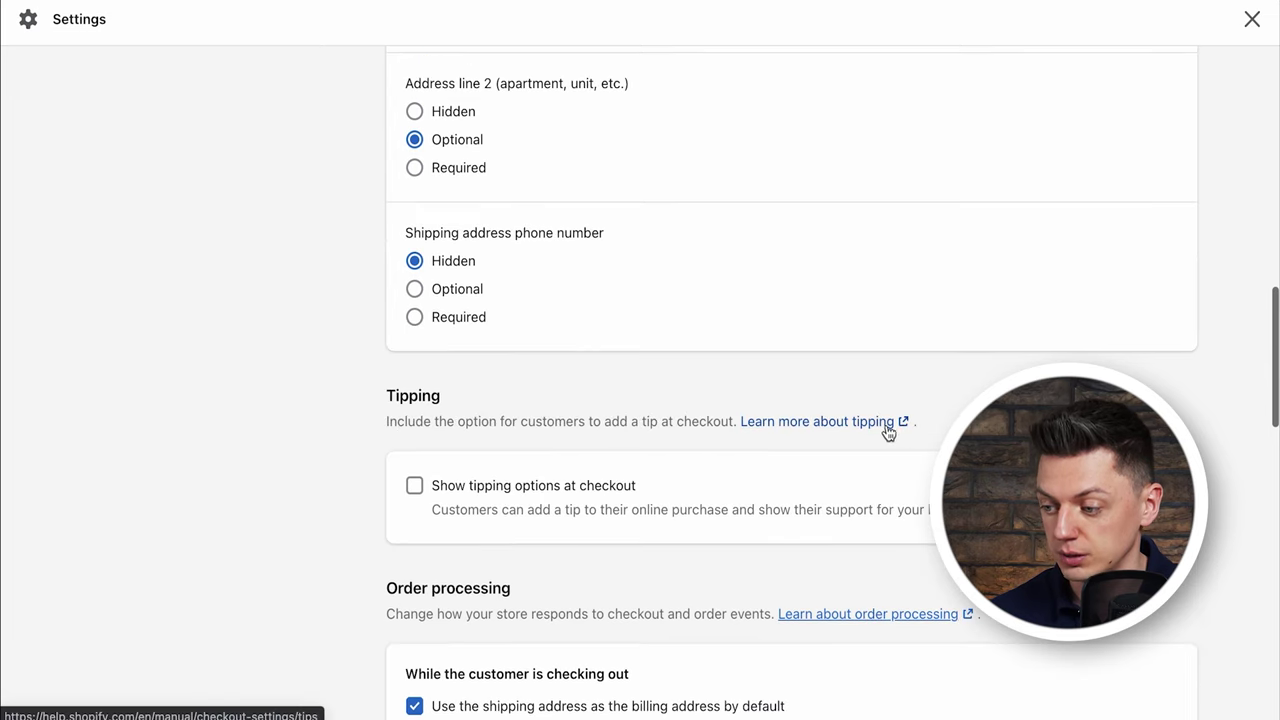
{"action": "scroll", "coordinate": [880, 442], "scroll_direction": "up", "scroll_amount": 2}
{"action": "scroll", "coordinate": [720, 537], "scroll_direction": "up", "scroll_amount": 13}
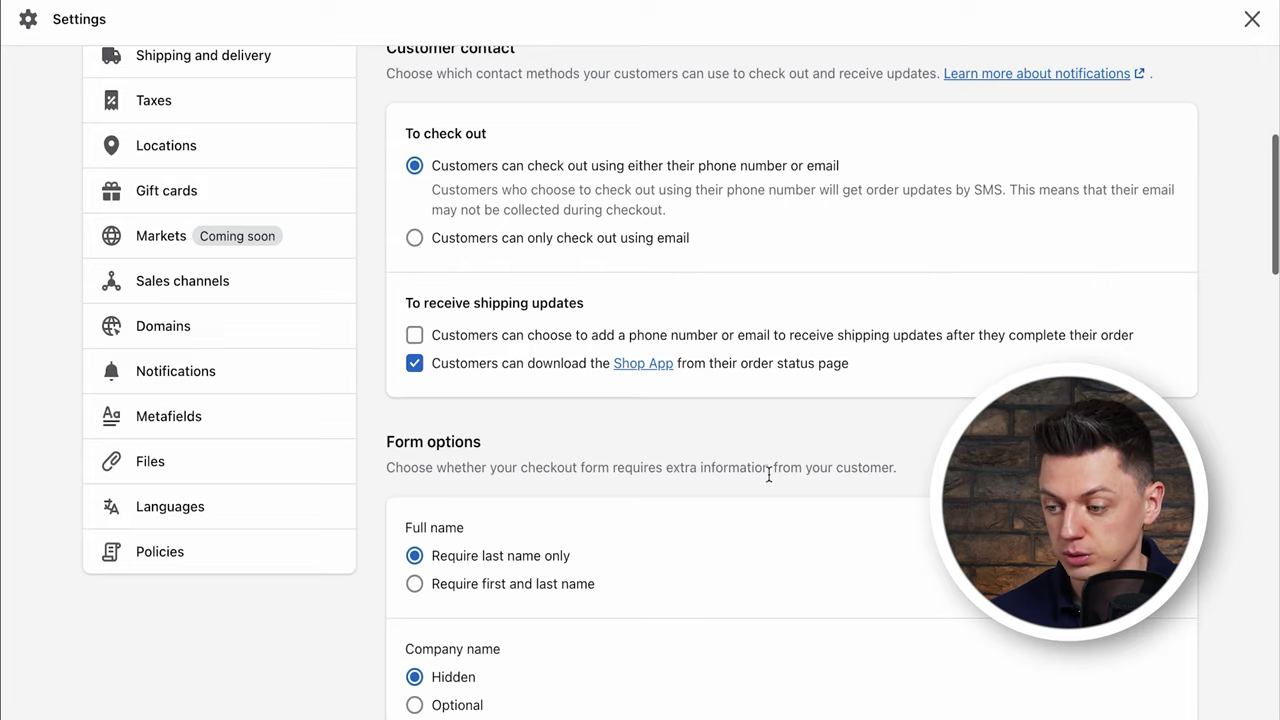
- Go to the Tipping section of the Checkout settings and examine its description
{"action": "scroll", "coordinate": [768, 476], "scroll_direction": "down", "scroll_amount": 18}
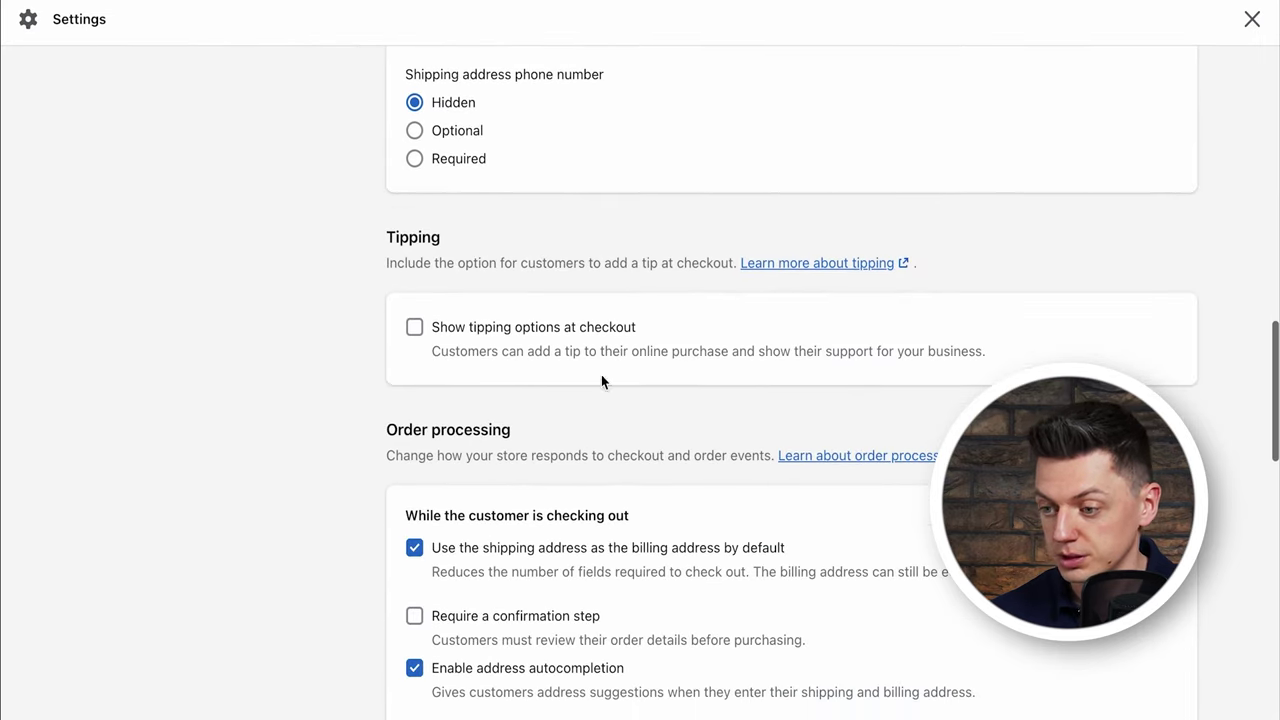
{"action": "left_click_drag", "start_coordinate": [390, 240], "coordinate": [452, 243]}
{"action": "left_click", "coordinate": [482, 248]}
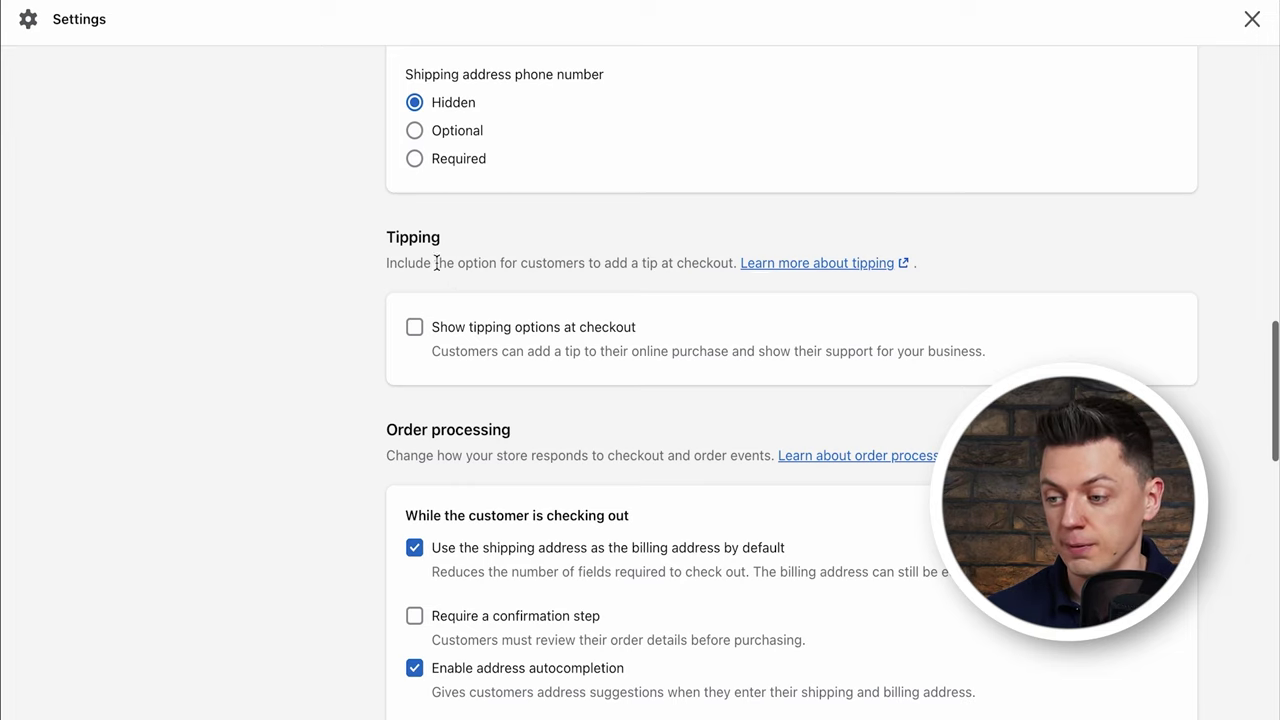
{"action": "left_click_drag", "start_coordinate": [443, 242], "coordinate": [381, 242]}
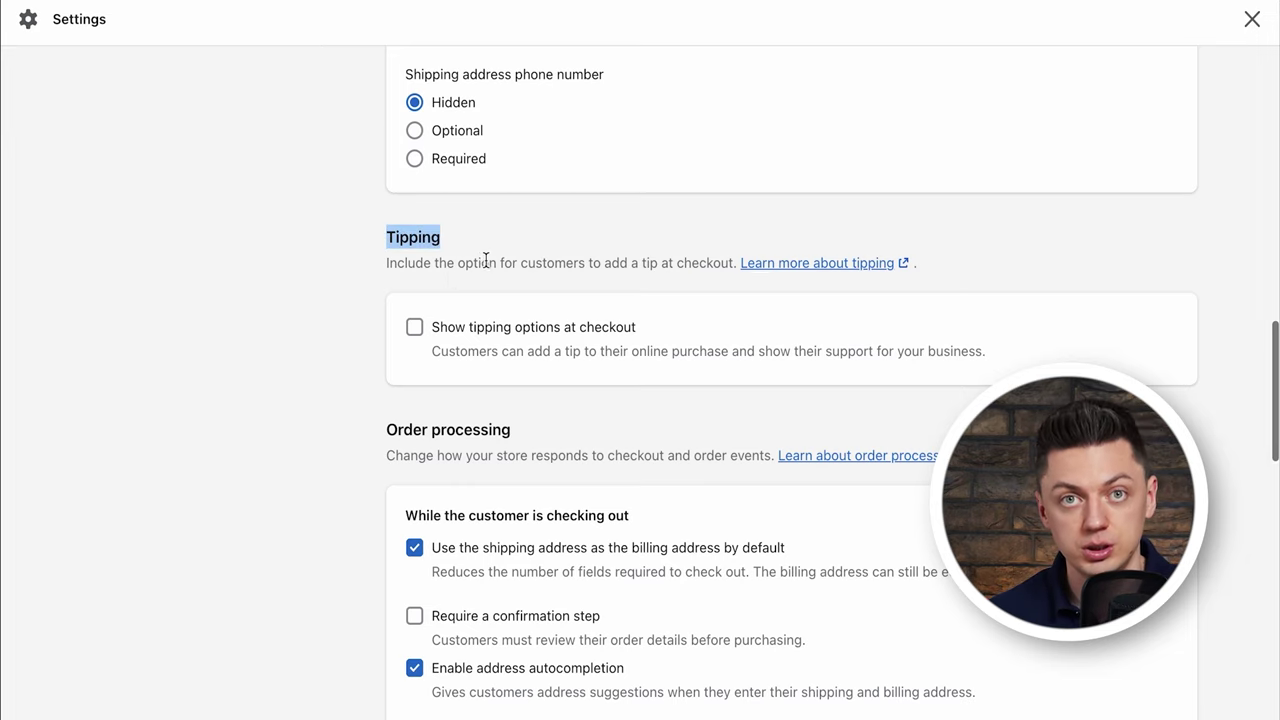
{"action": "left_click", "coordinate": [526, 247]}
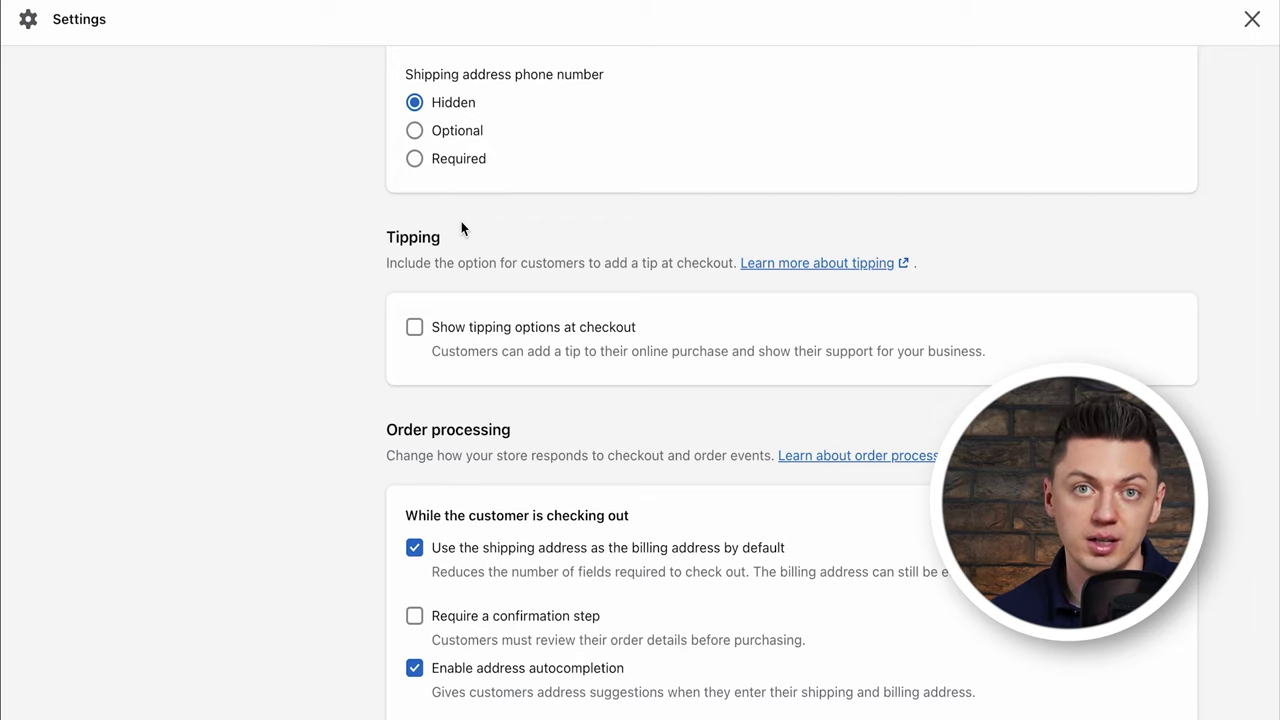
- Turn on tipping options at checkout, inspect the three tip percentage options, and turn tipping off again
{"action": "scroll", "coordinate": [716, 310], "scroll_direction": "up", "scroll_amount": 1}
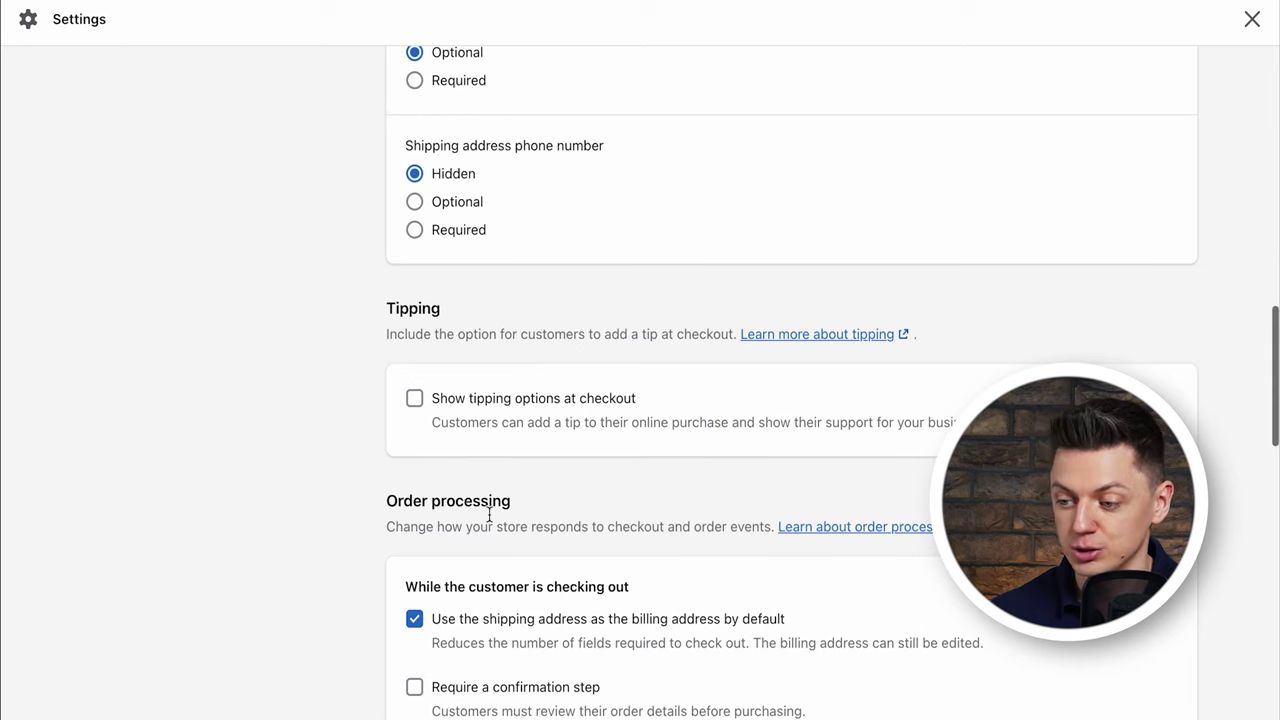
{"action": "left_click", "coordinate": [414, 398]}
{"action": "scroll", "coordinate": [440, 414], "scroll_direction": "down", "scroll_amount": 3}
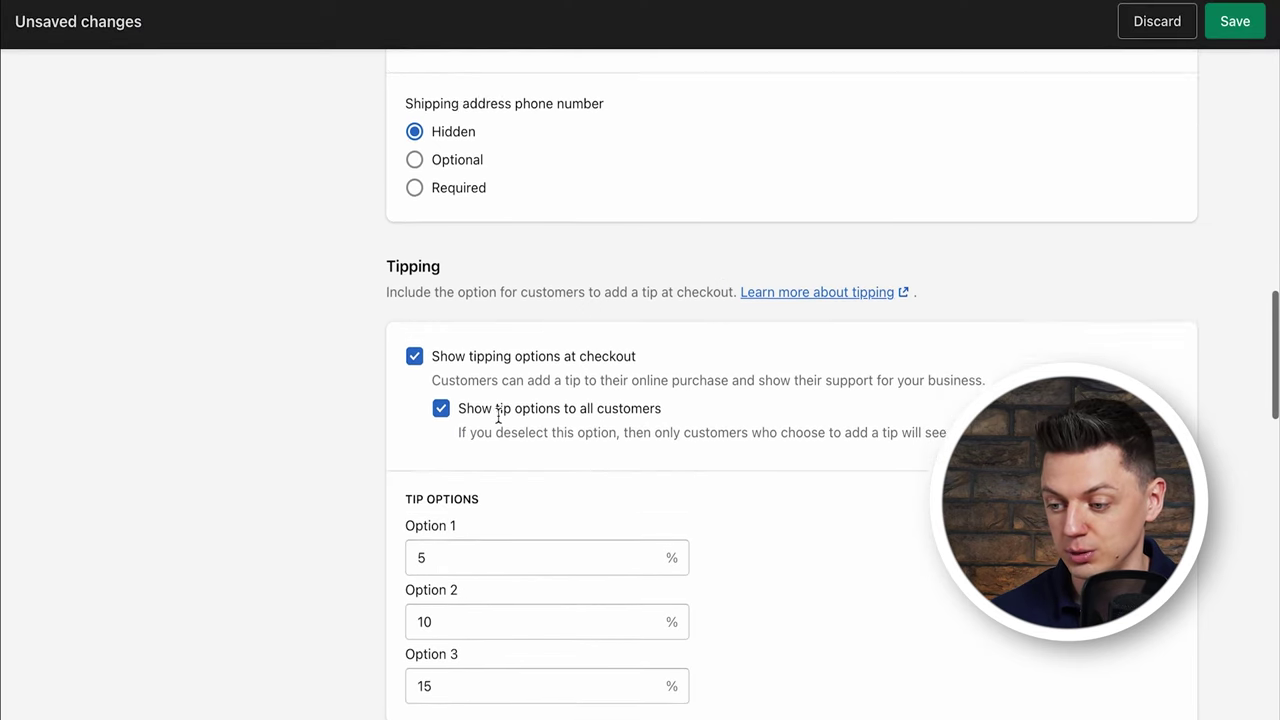
{"action": "left_click", "coordinate": [489, 388]}
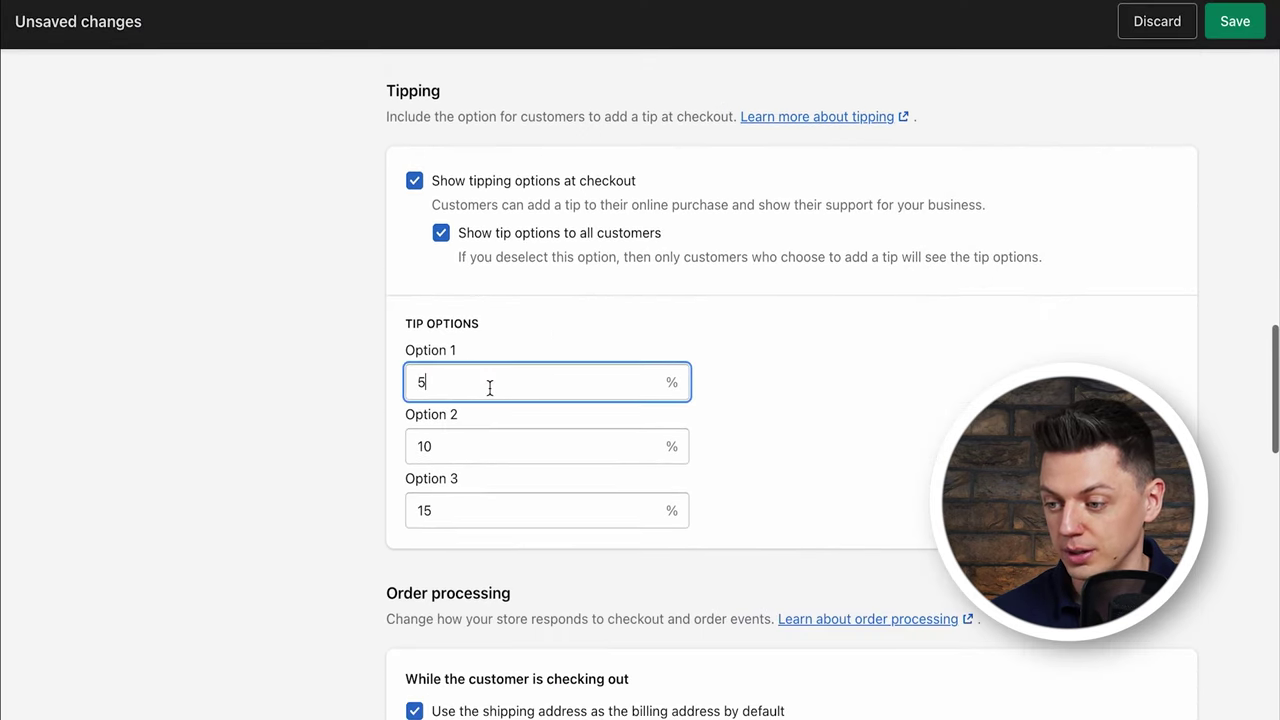
{"action": "left_click", "coordinate": [496, 479]}
{"action": "left_click", "coordinate": [494, 505]}
{"action": "left_click", "coordinate": [528, 410]}
{"action": "scroll", "coordinate": [551, 368], "scroll_direction": "up", "scroll_amount": 2}
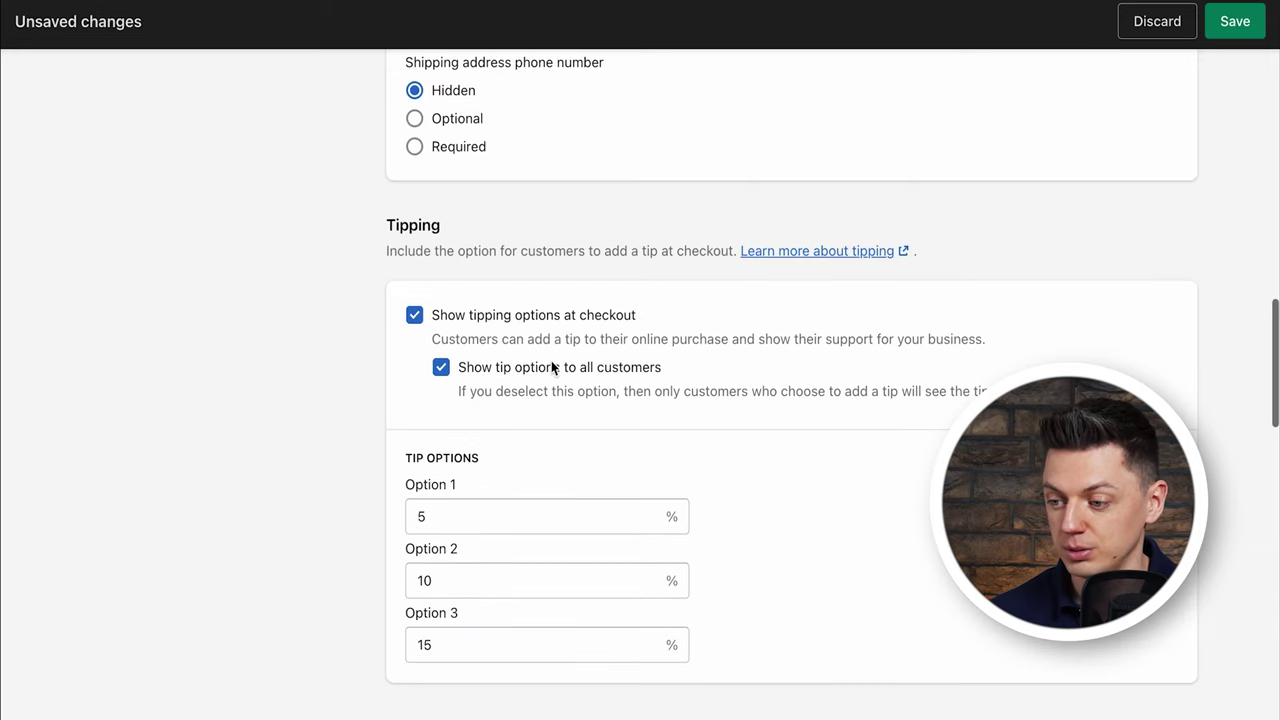
{"action": "left_click", "coordinate": [414, 315]}
- Open the Shipping and delivery settings and examine the Shipping section with its general shipping rates
{"action": "scroll", "coordinate": [514, 411], "scroll_direction": "up", "scroll_amount": 10}
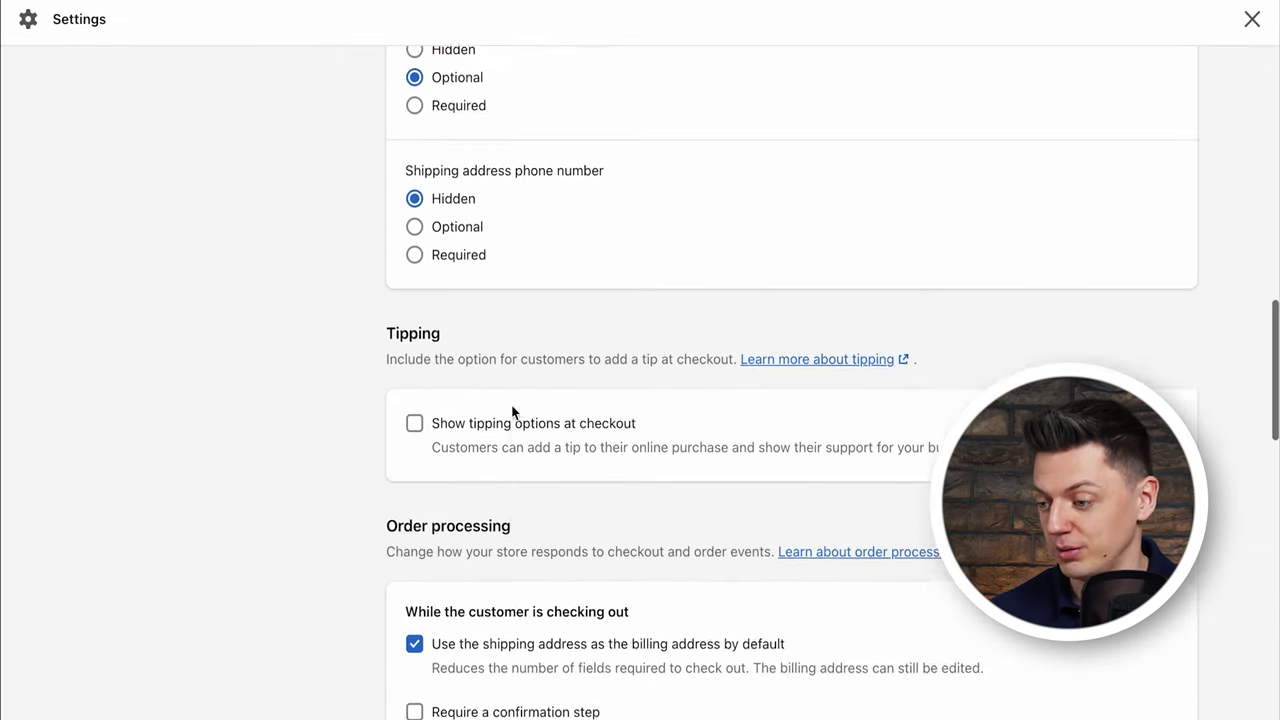
{"action": "left_click", "coordinate": [246, 257]}
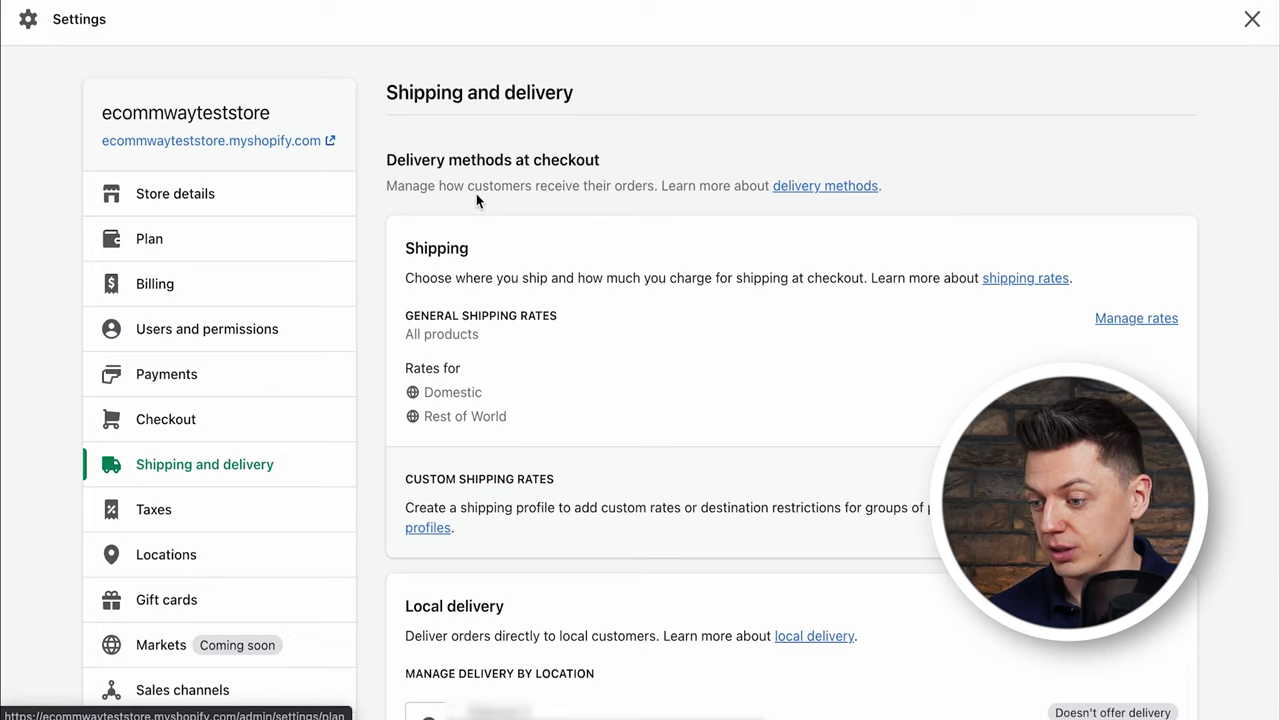
{"action": "scroll", "coordinate": [476, 196], "scroll_direction": "down", "scroll_amount": 1}
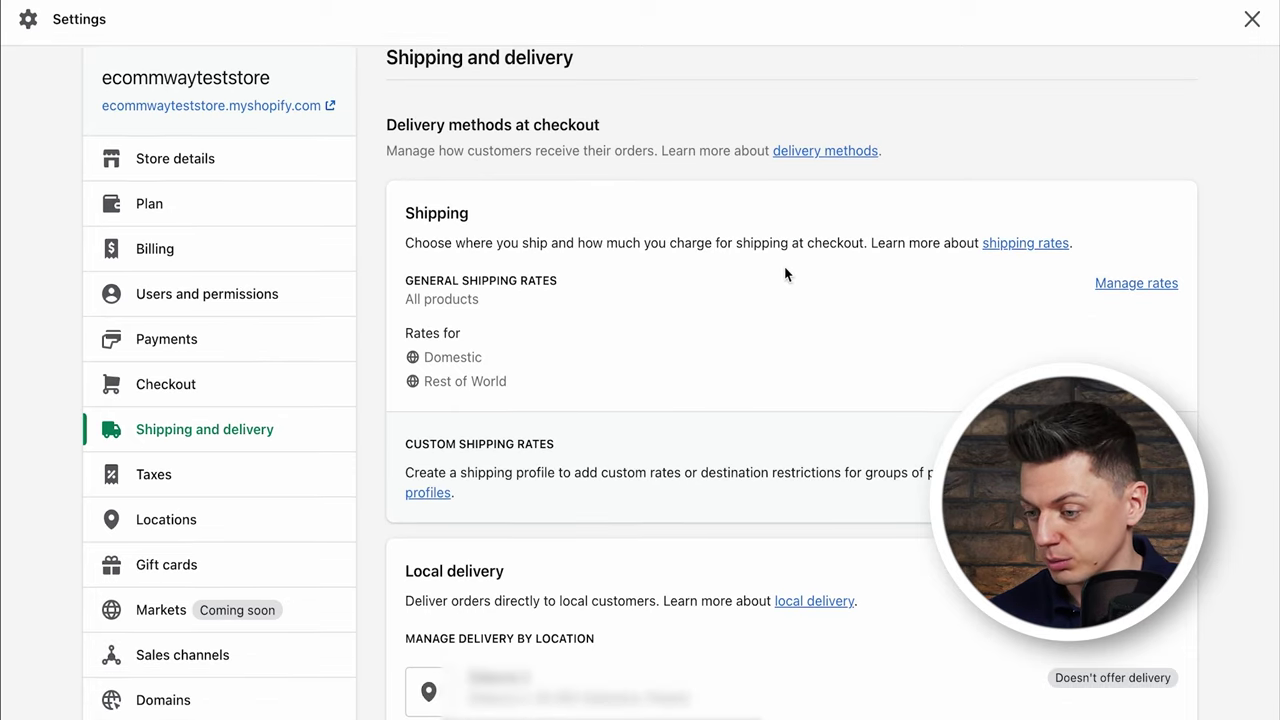
{"action": "left_click_drag", "start_coordinate": [412, 210], "coordinate": [571, 214]}
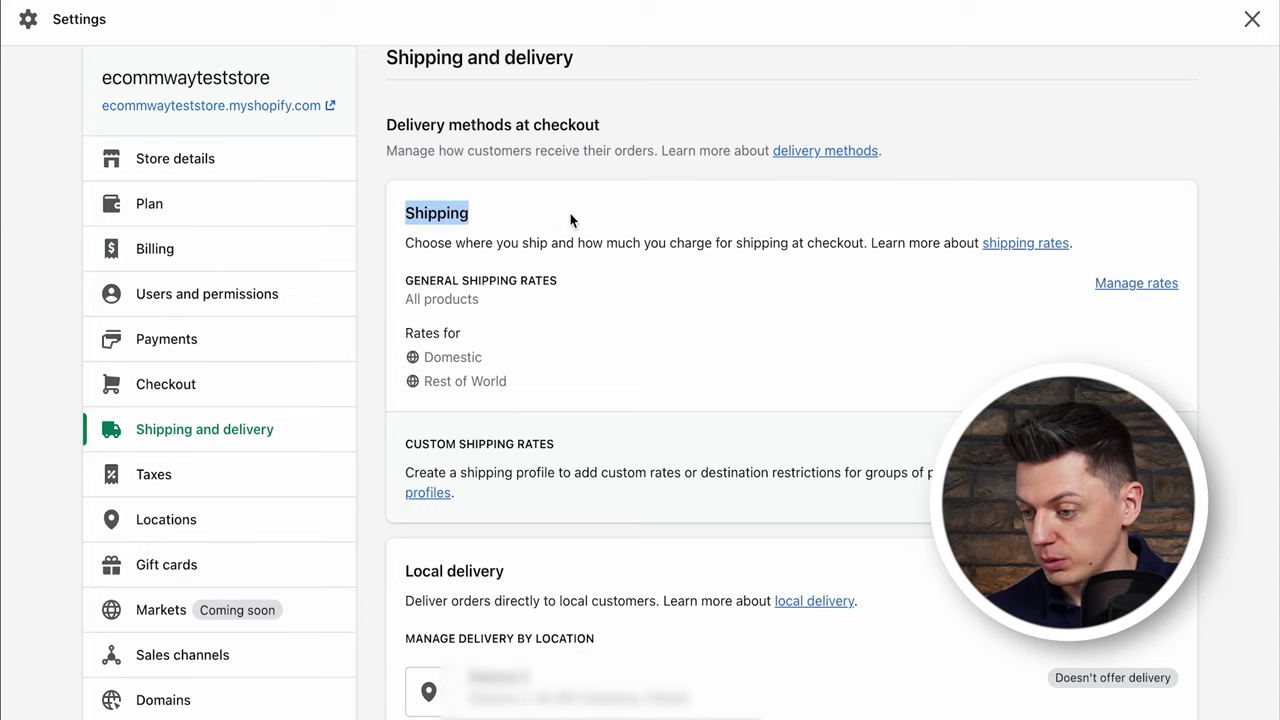
{"action": "left_click", "coordinate": [571, 214]}
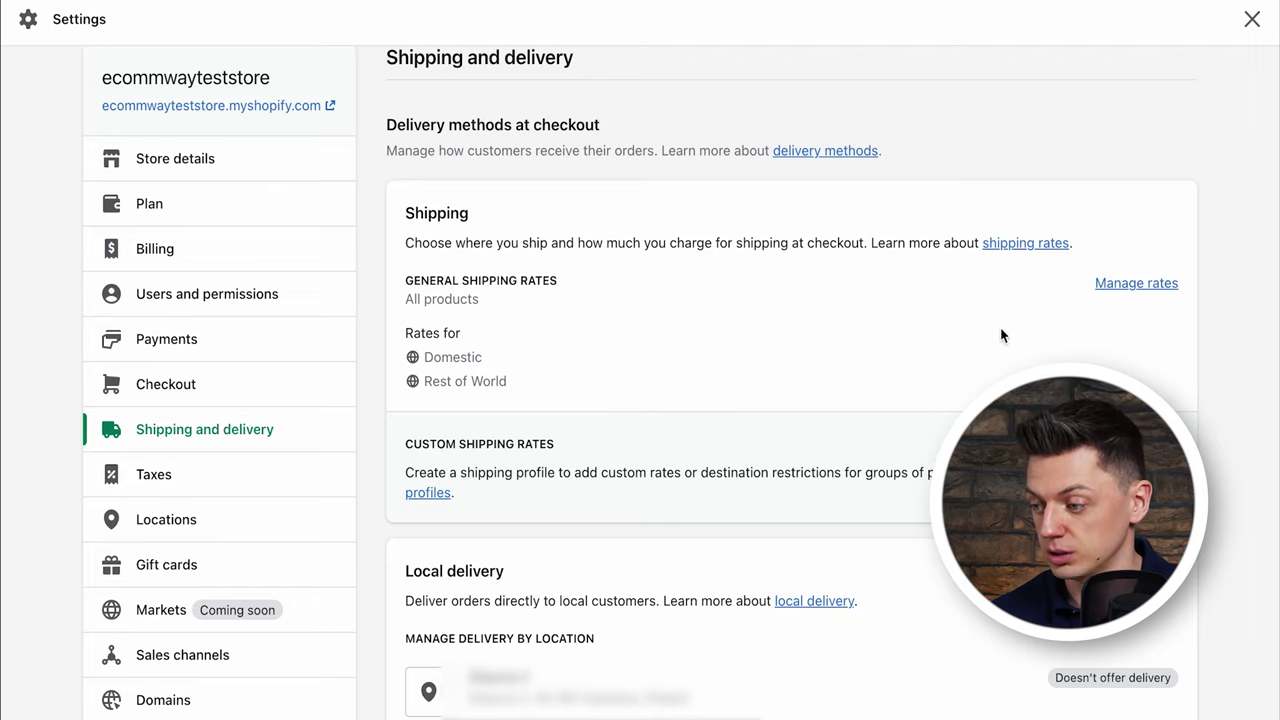
- Open the general shipping rates for management and review the Domestic and Rest of World zones, including the domestic Standard rate
{"action": "left_click", "coordinate": [1131, 284]}
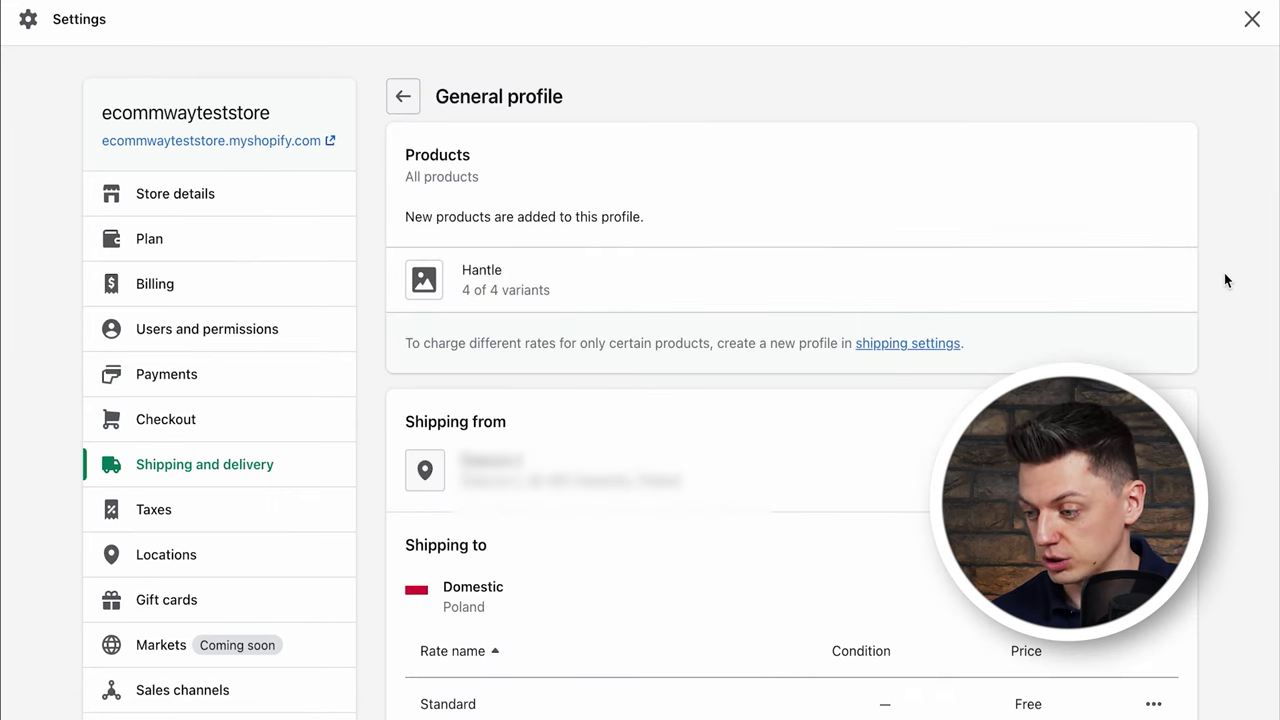
{"action": "scroll", "coordinate": [1226, 281], "scroll_direction": "down", "scroll_amount": 5}
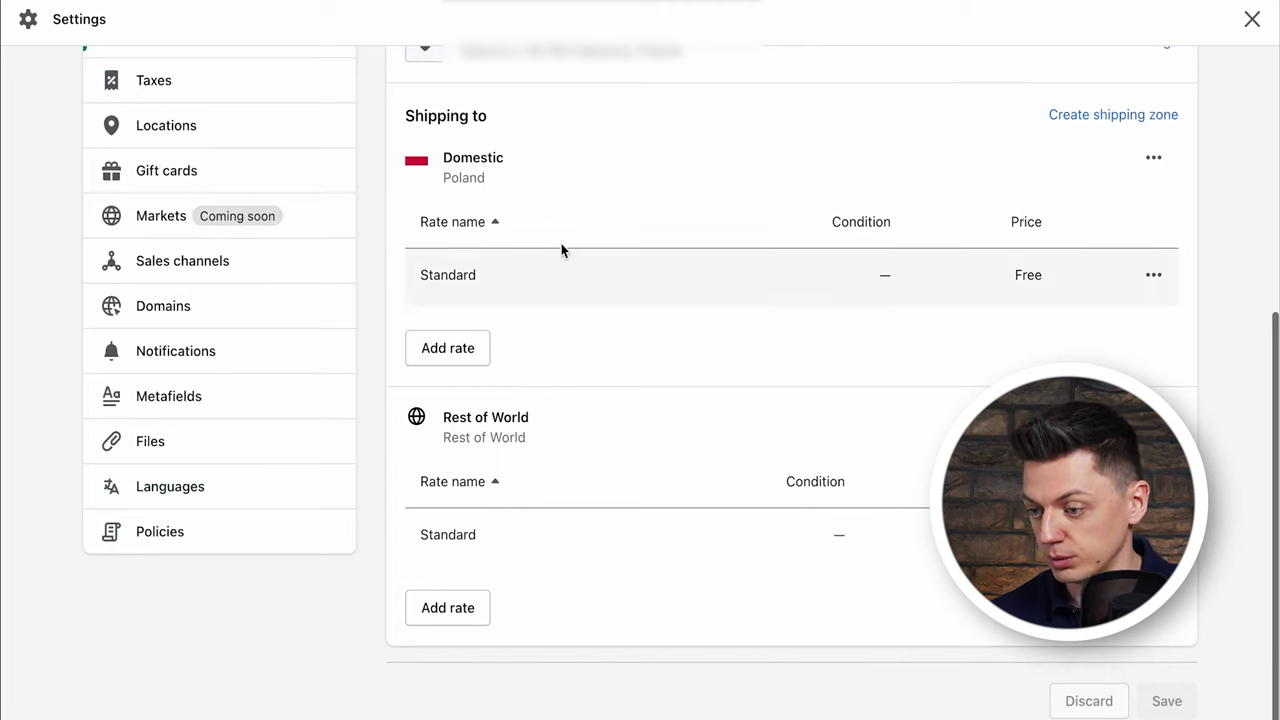
{"action": "scroll", "coordinate": [677, 418], "scroll_direction": "up", "scroll_amount": 1}
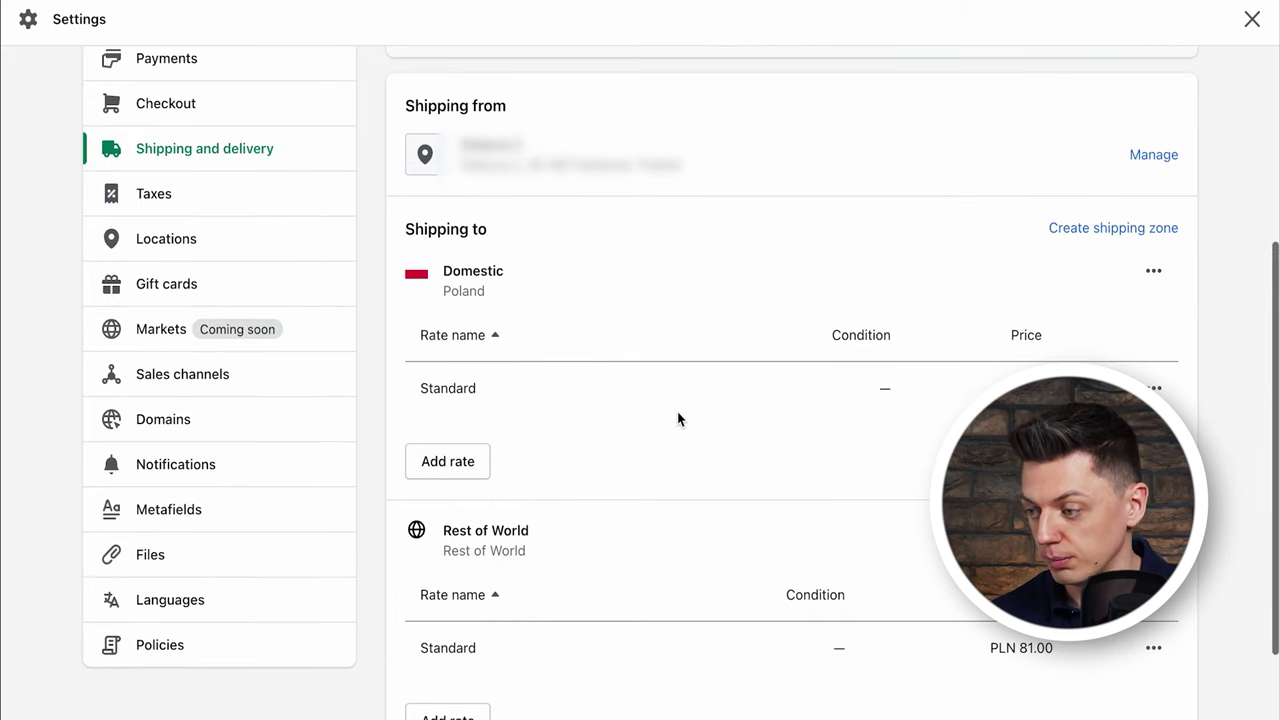
{"action": "scroll", "coordinate": [749, 429], "scroll_direction": "up", "scroll_amount": 1}
{"action": "left_click_drag", "start_coordinate": [414, 455], "coordinate": [526, 449]}
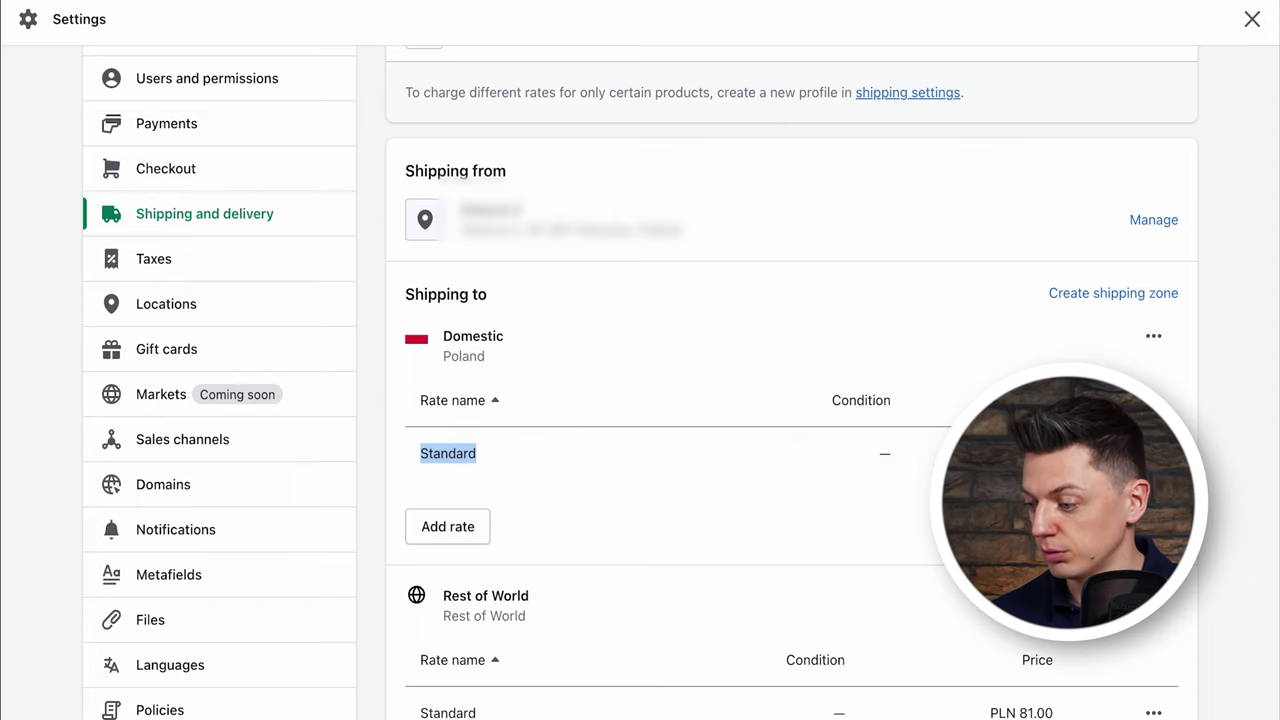
- Rename the Domestic zone's Standard rate as "Darmowa Wysyłka" and keep its price at PLN 0.00
{"action": "left_click", "coordinate": [814, 455]}
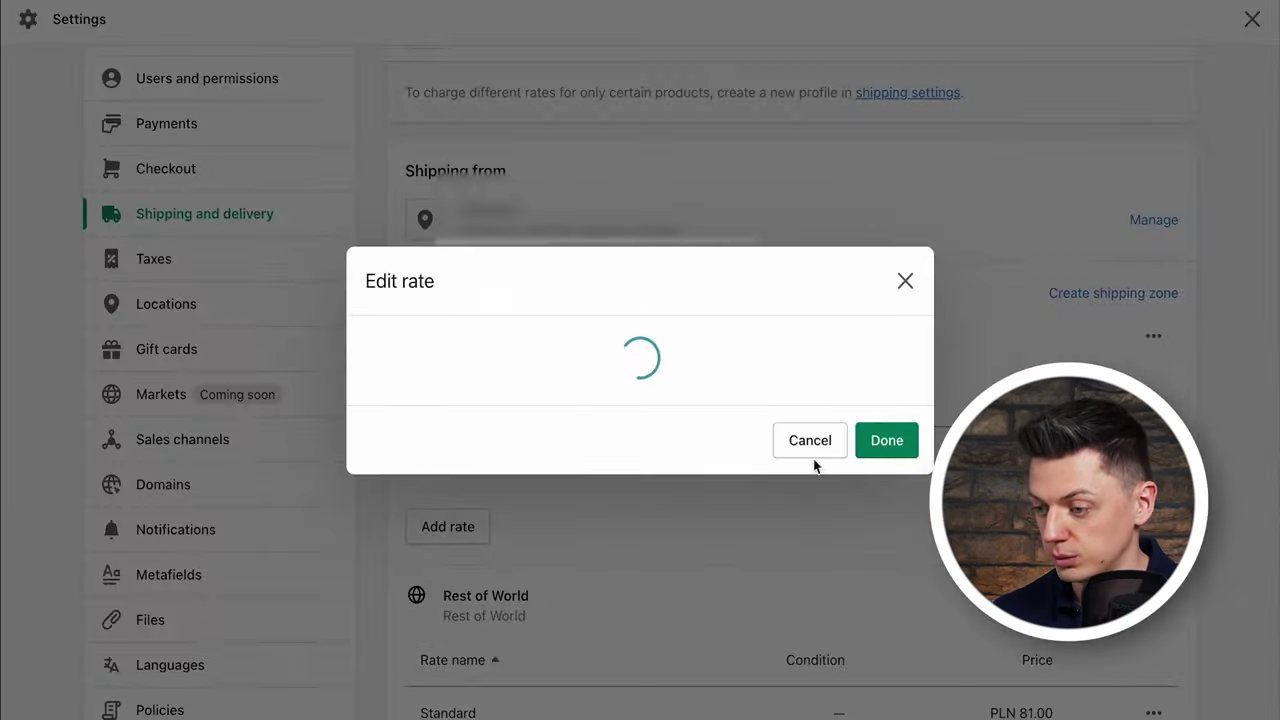
{"action": "left_click", "coordinate": [500, 347]}
{"action": "double_click", "coordinate": [504, 347]}
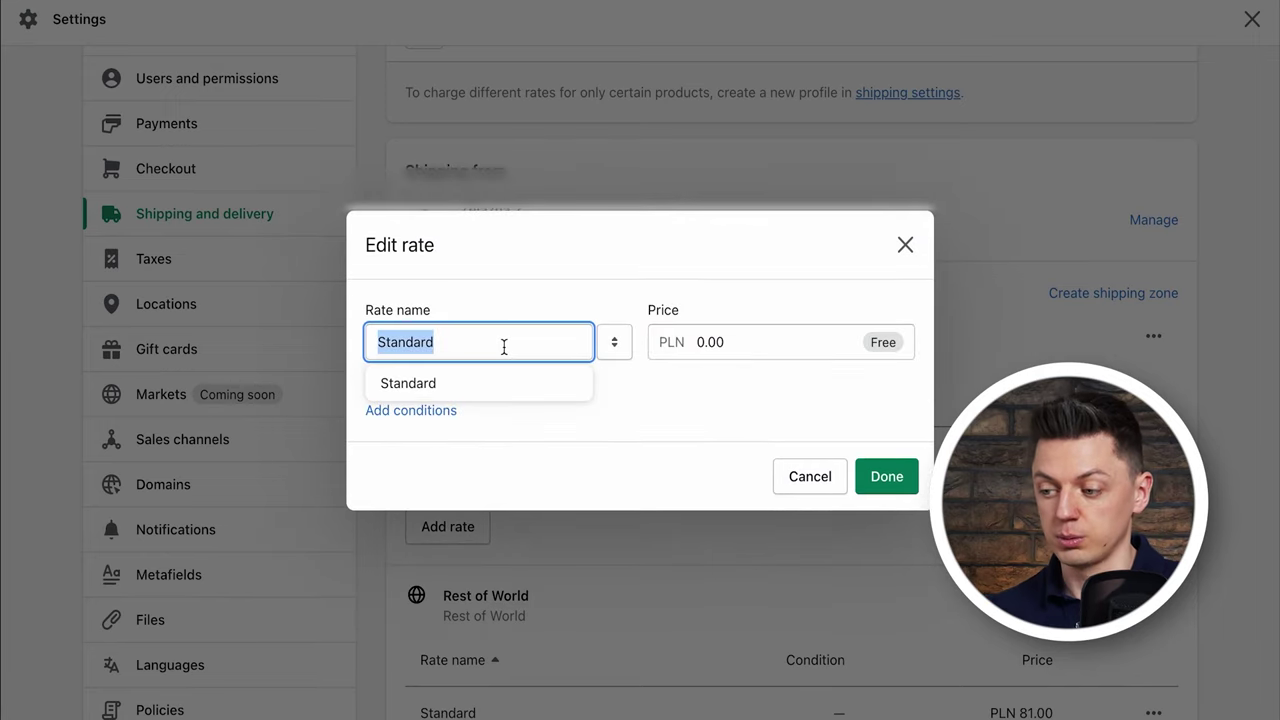
{"action": "type", "text": "Darm"}
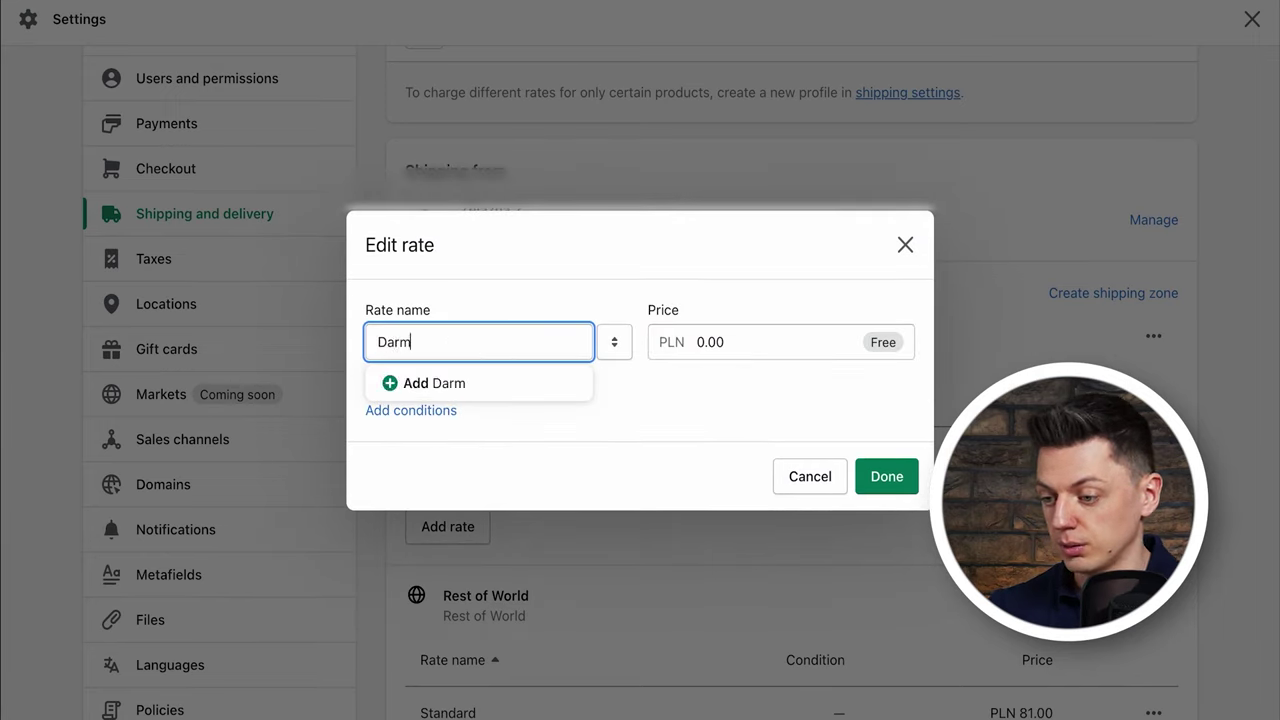
{"action": "type", "text": "owa Wysyłk"}
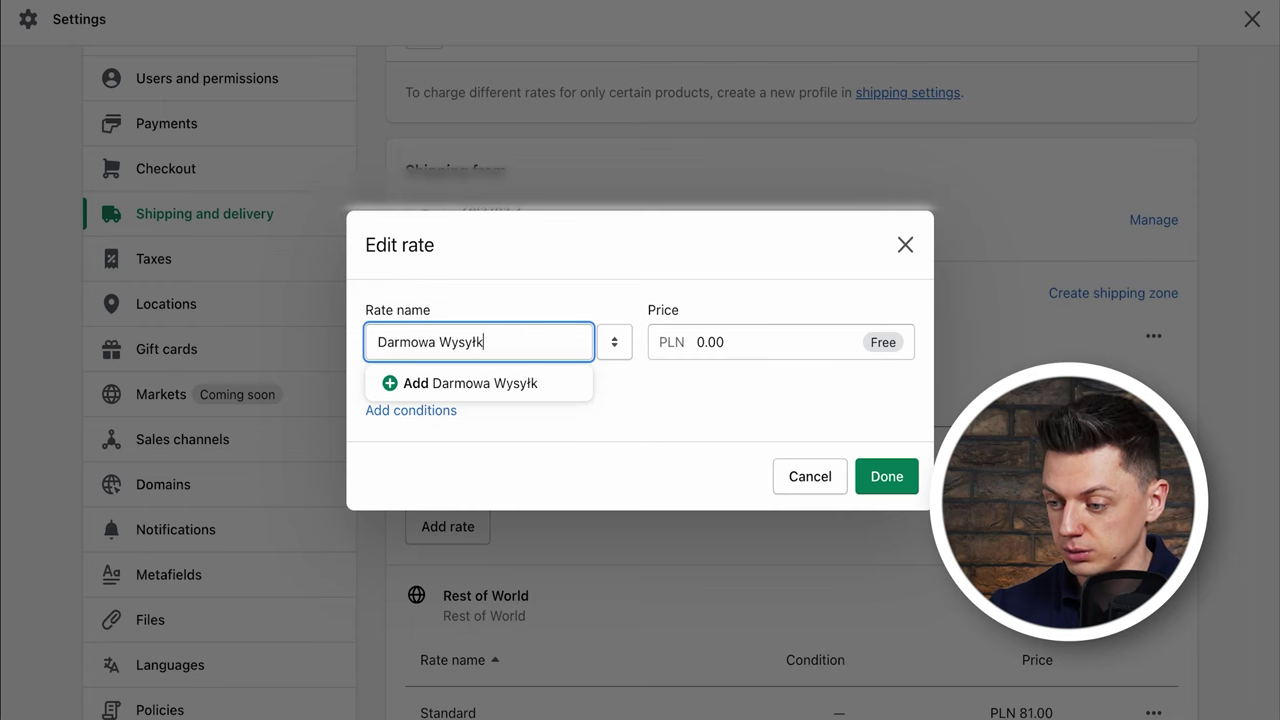
{"action": "type", "text": "a"}
{"action": "left_click", "coordinate": [705, 342]}
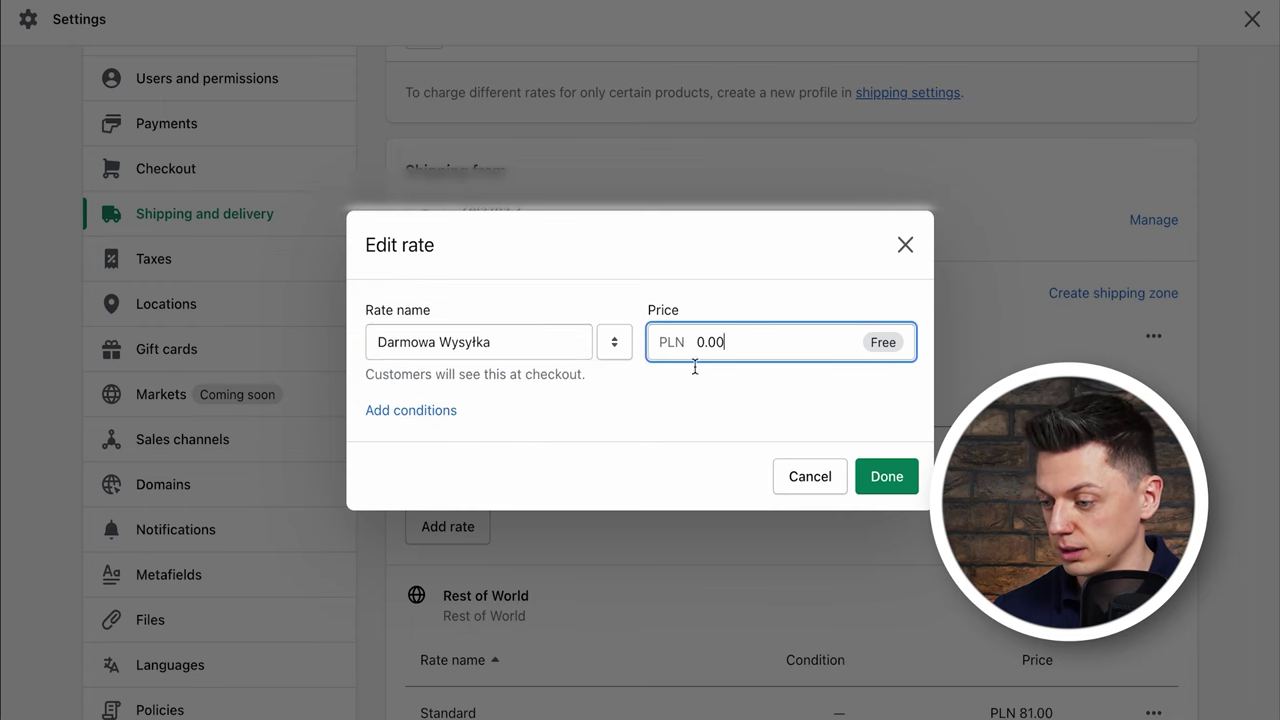
{"action": "left_click", "coordinate": [887, 477]}
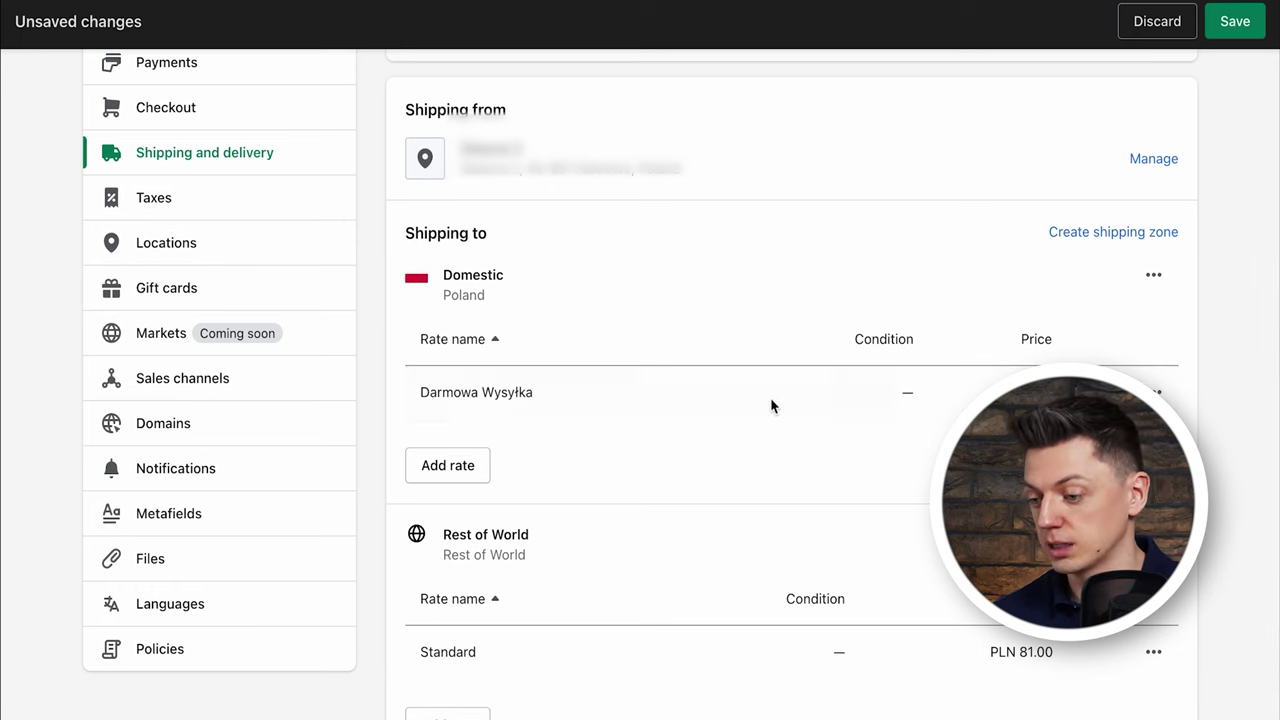
- Start a new rate in the Domestic zone named "Ekspresowa Wysyłka" with a price of PLN 15
{"action": "left_click", "coordinate": [445, 472]}
{"action": "left_click", "coordinate": [501, 390]}
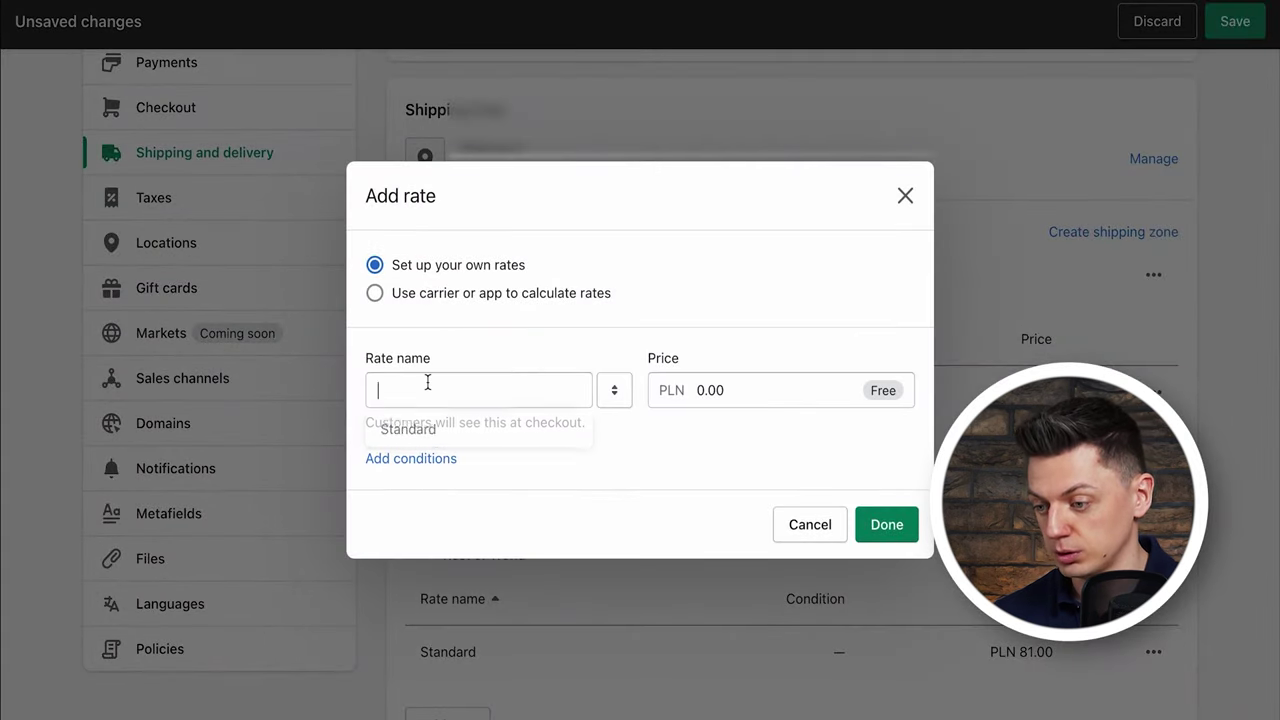
{"action": "type", "text": "Ekspresowa Wysyłka"}
{"action": "left_click", "coordinate": [712, 390]}
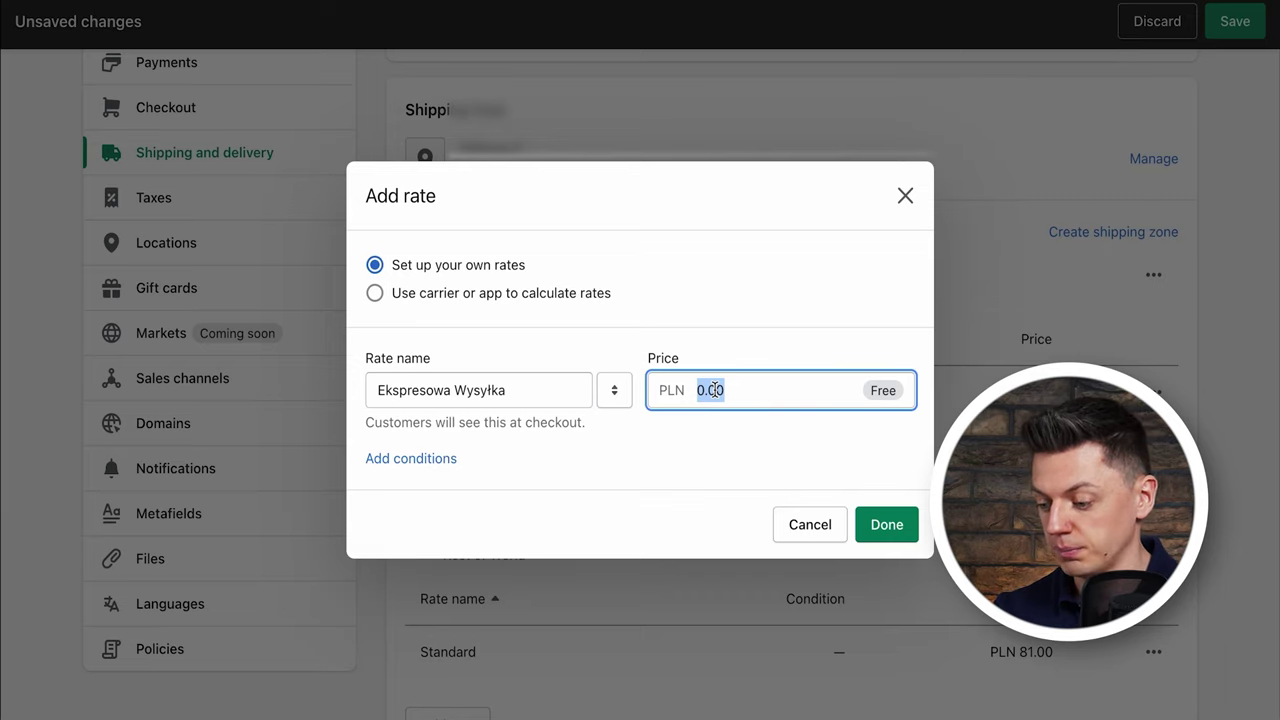
{"action": "type", "text": "15"}
- Try conditions on the new express rate, comparing the item weight and order price options, and remove the conditions again
{"action": "left_click", "coordinate": [409, 457]}
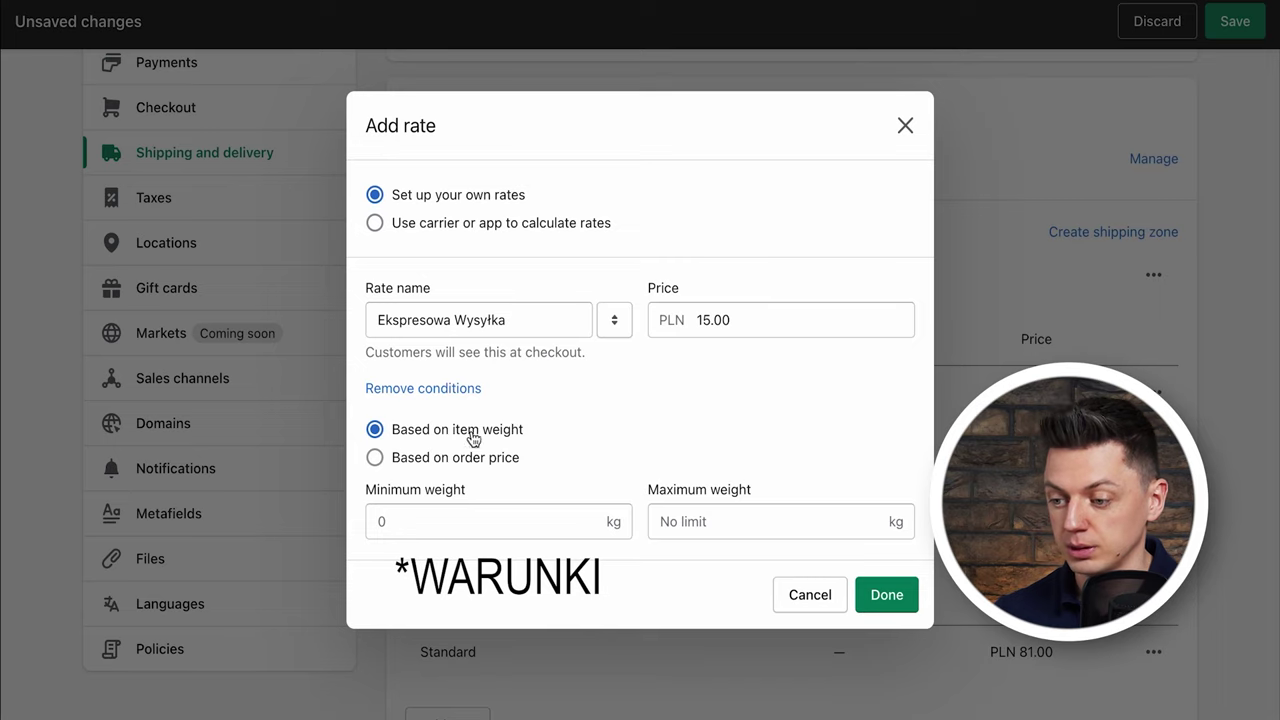
{"action": "left_click", "coordinate": [468, 458]}
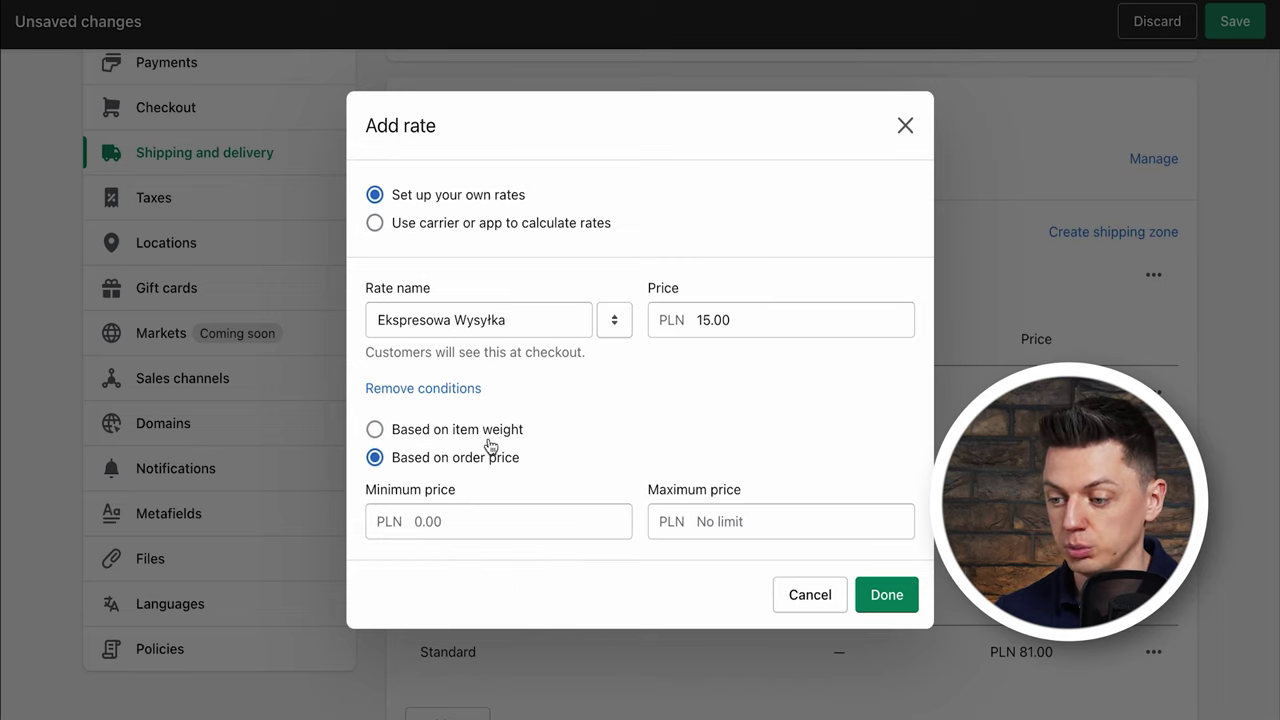
{"action": "left_click", "coordinate": [490, 433]}
{"action": "left_click", "coordinate": [497, 457]}
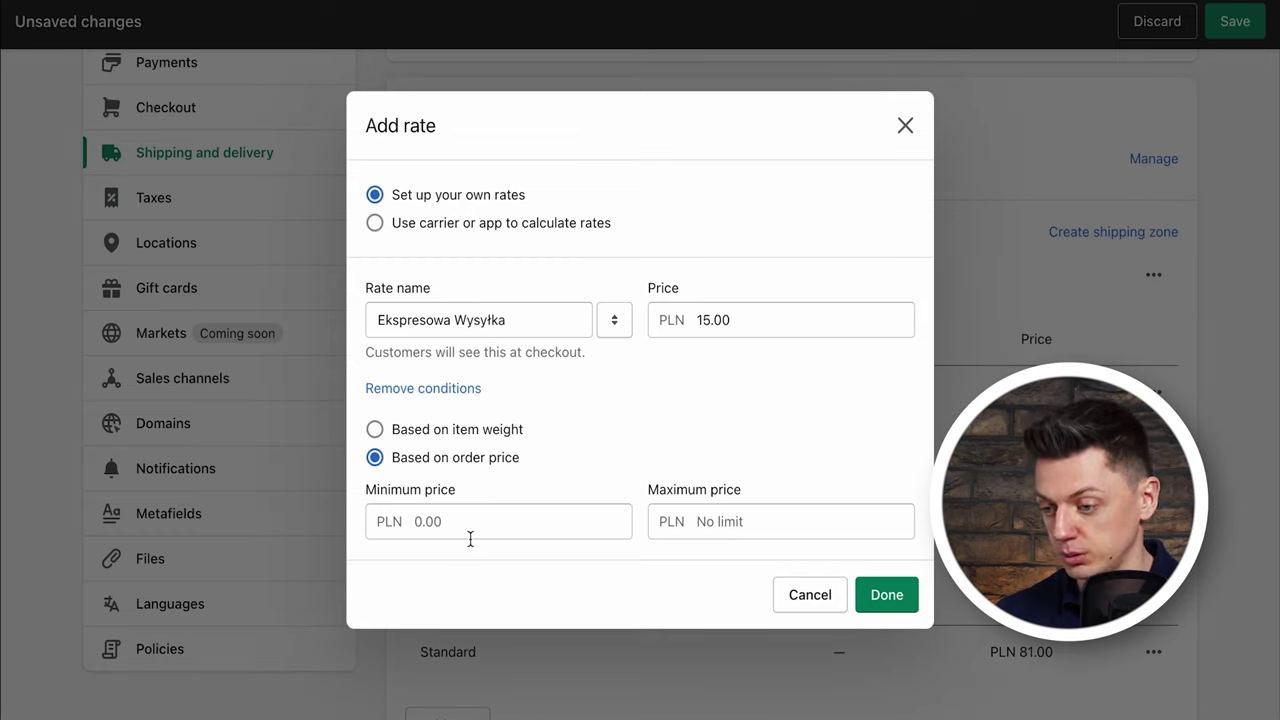
{"action": "left_click", "coordinate": [563, 533]}
{"action": "left_click", "coordinate": [568, 432]}
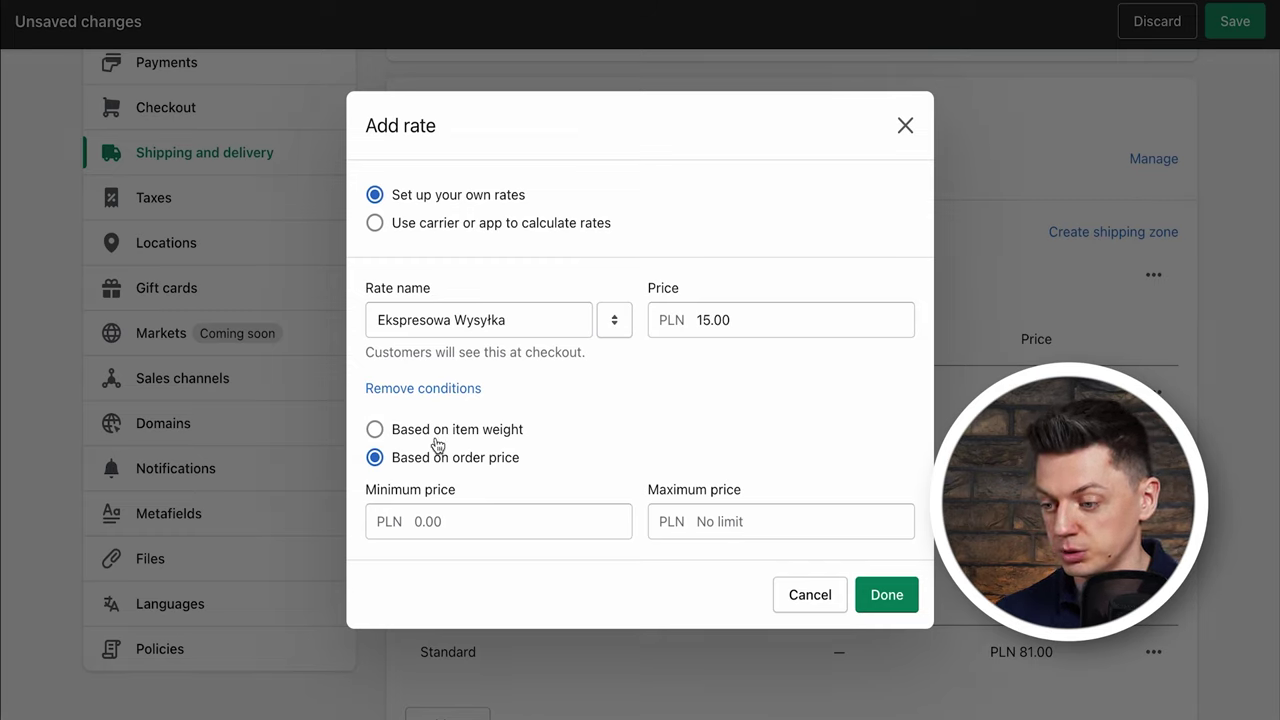
{"action": "left_click", "coordinate": [453, 432]}
{"action": "left_click", "coordinate": [458, 388]}
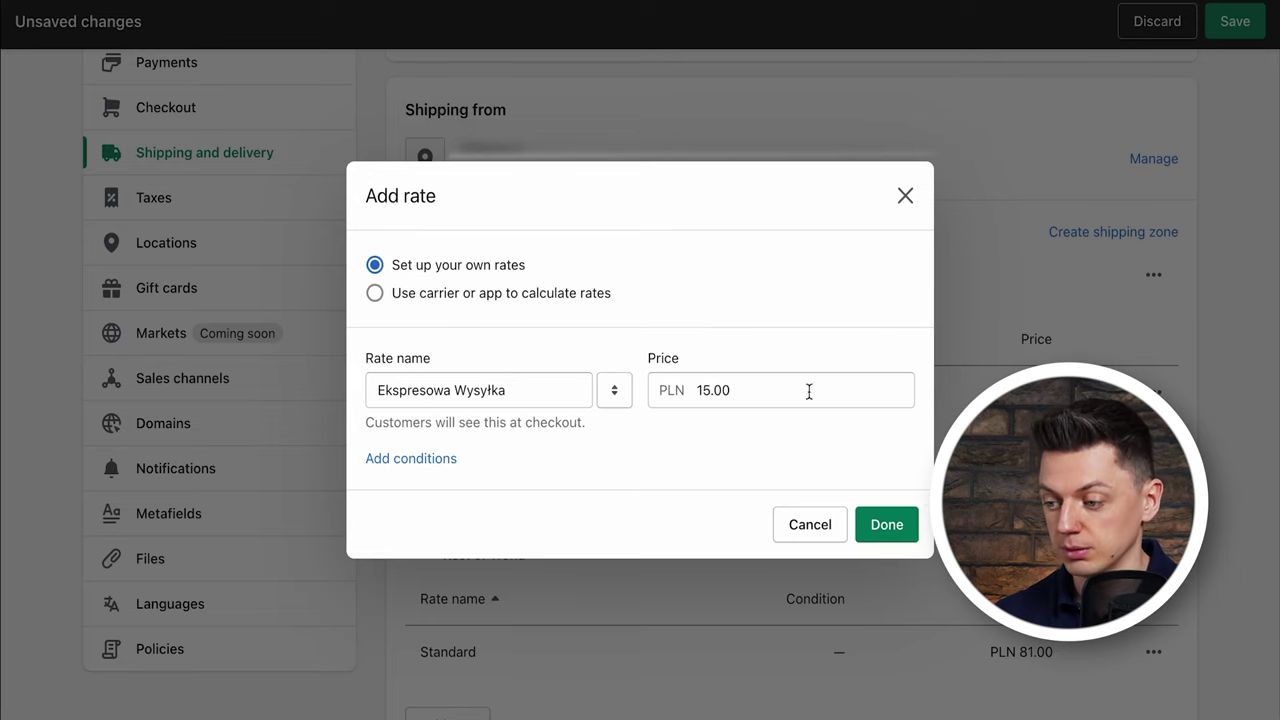
- Finish adding the Ekspresowa Wysyłka rate without conditions and review the Domestic and Rest of World rates
{"action": "left_click", "coordinate": [886, 524]}
{"action": "scroll", "coordinate": [950, 391], "scroll_direction": "down", "scroll_amount": 1}
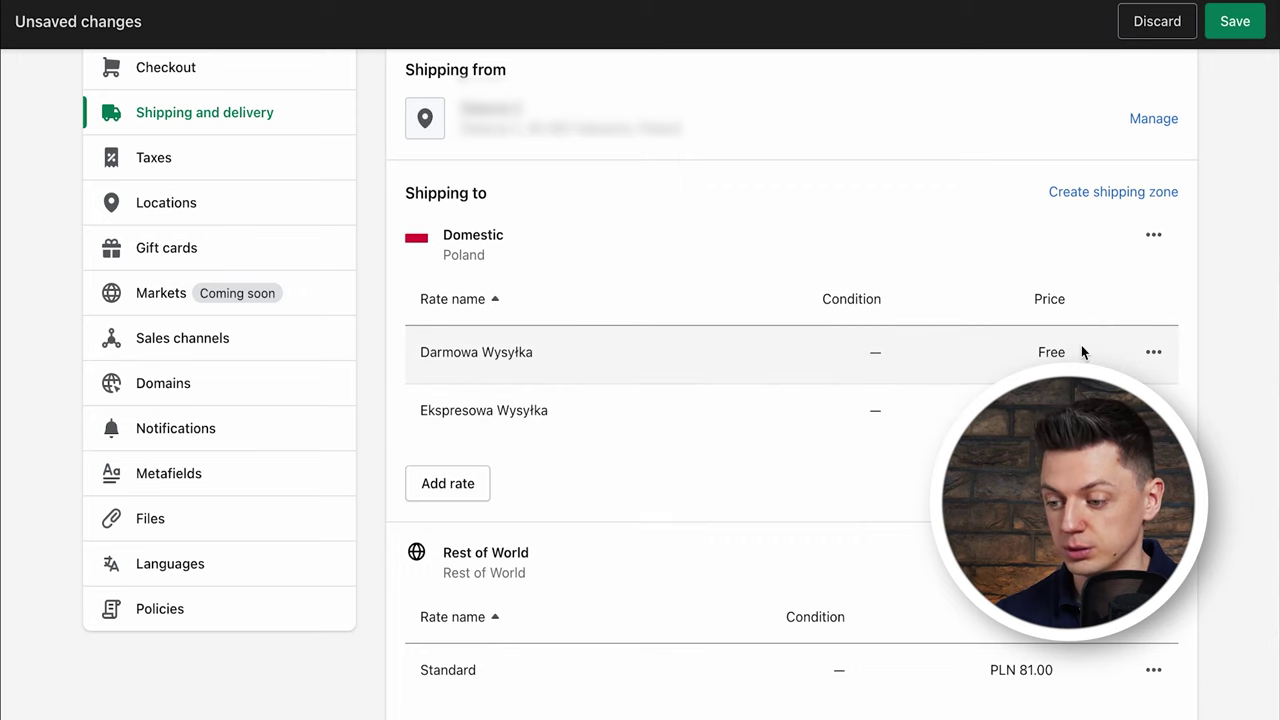
{"action": "scroll", "coordinate": [1016, 351], "scroll_direction": "down", "scroll_amount": 1}
{"action": "scroll", "coordinate": [997, 297], "scroll_direction": "down", "scroll_amount": 1}
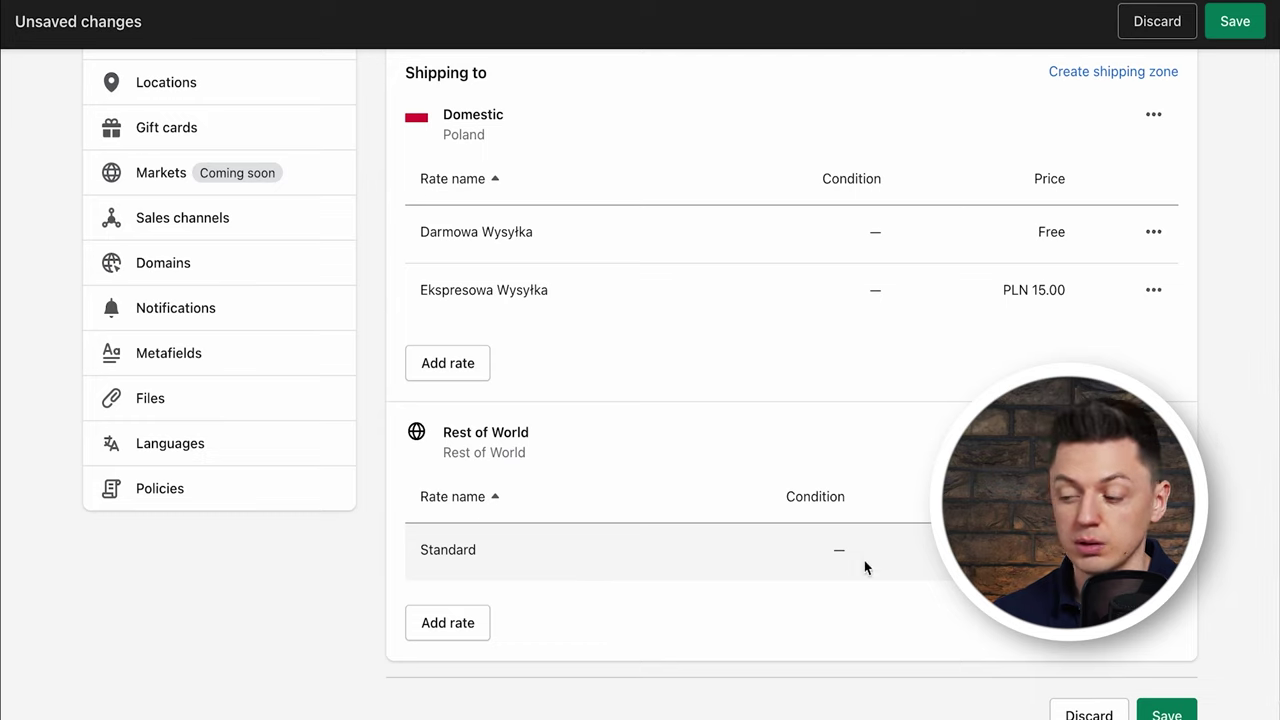
- Edit the Rest of World zone's Standard rate, naming it "Standard Shipping" and setting its price to PLN 0
{"action": "left_click", "coordinate": [1153, 549]}
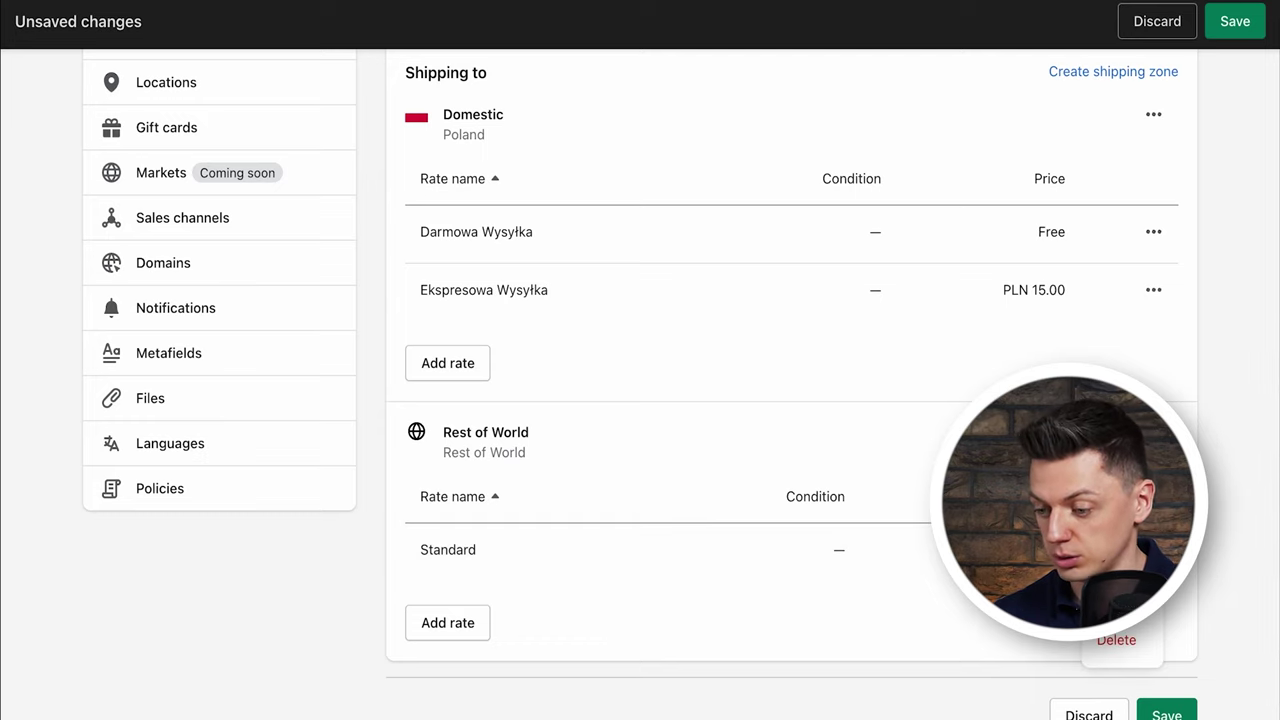
{"action": "left_click", "coordinate": [1116, 608]}
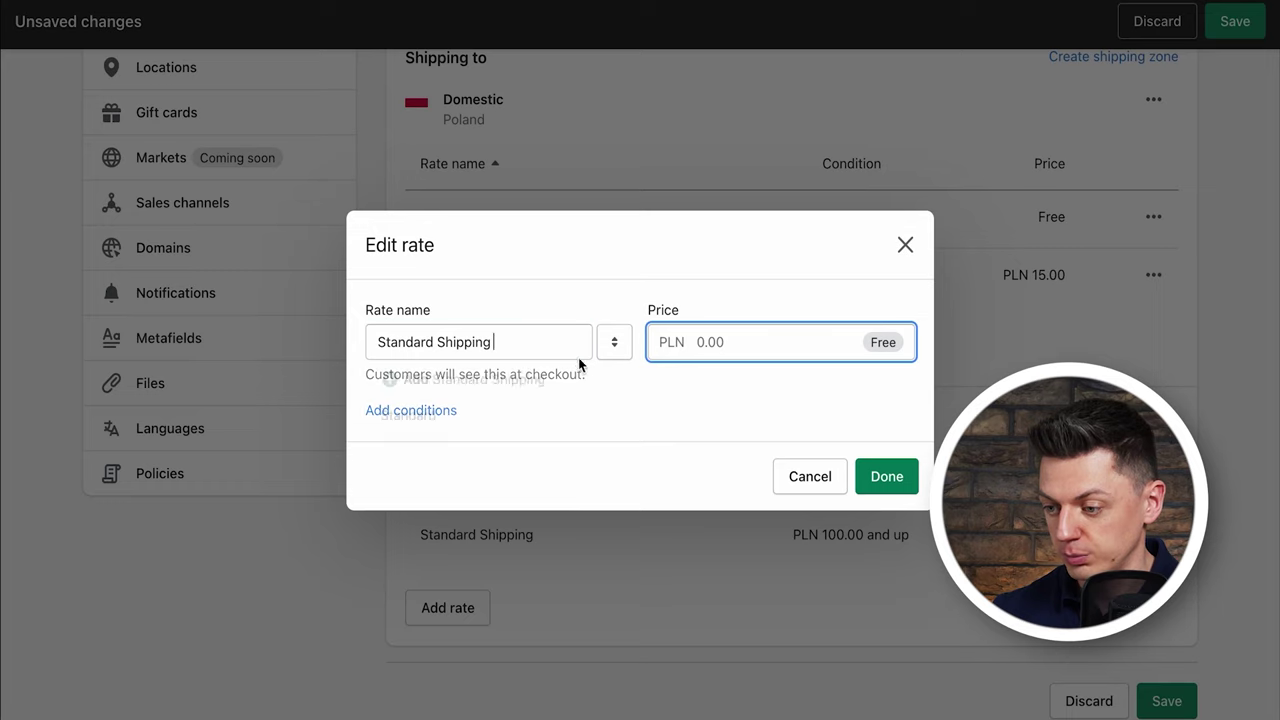
{"action": "left_click", "coordinate": [497, 345]}
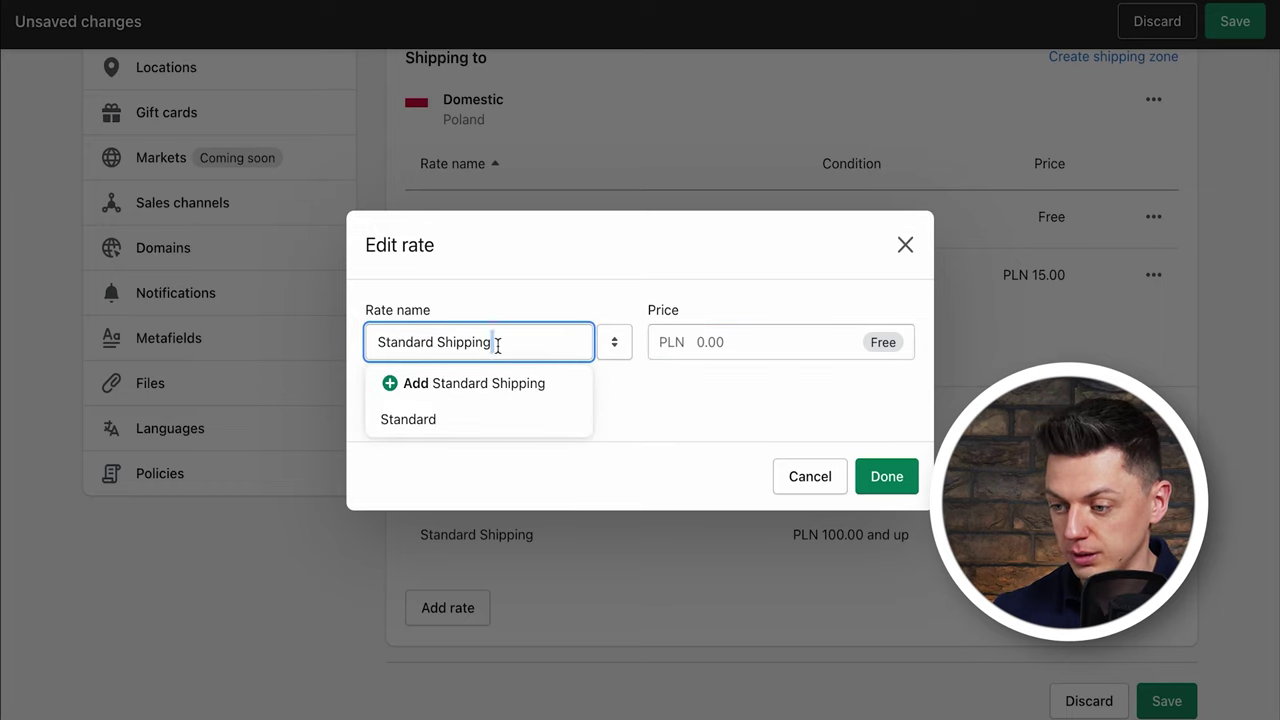
{"action": "key", "text": "ctrl+a"}
{"action": "type", "text": "Standar"}
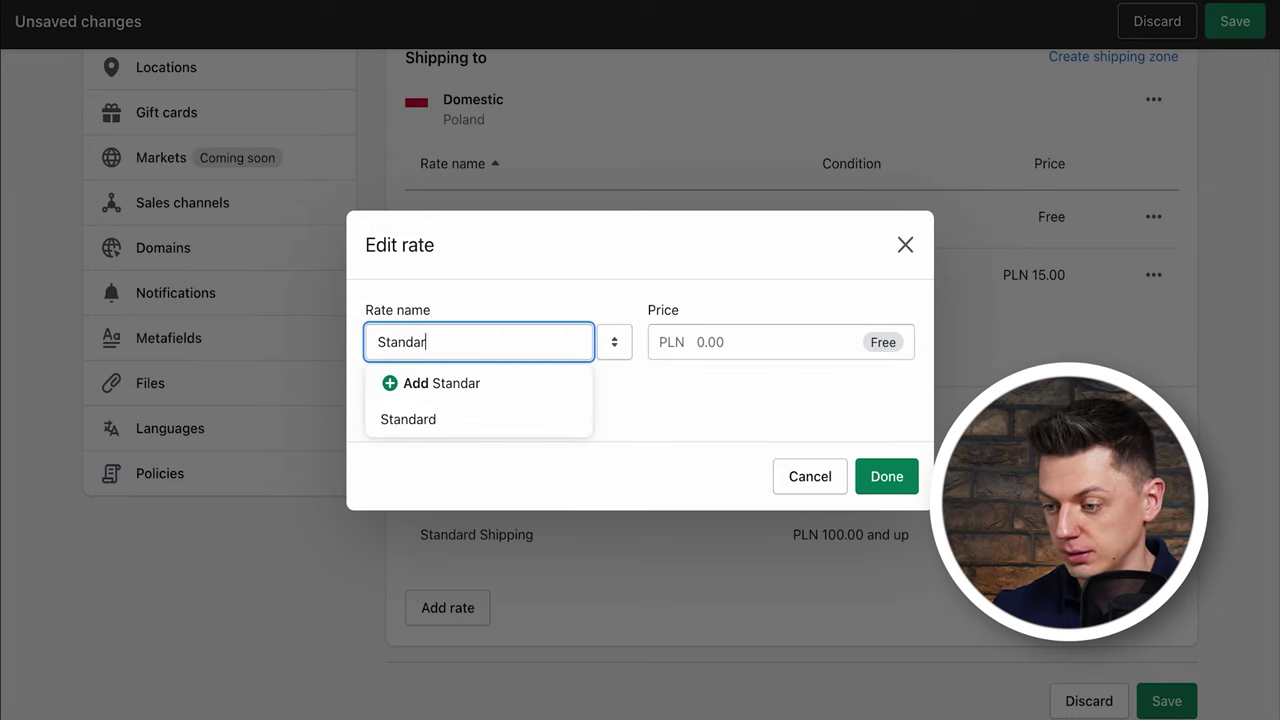
{"action": "type", "text": "d Shipping"}
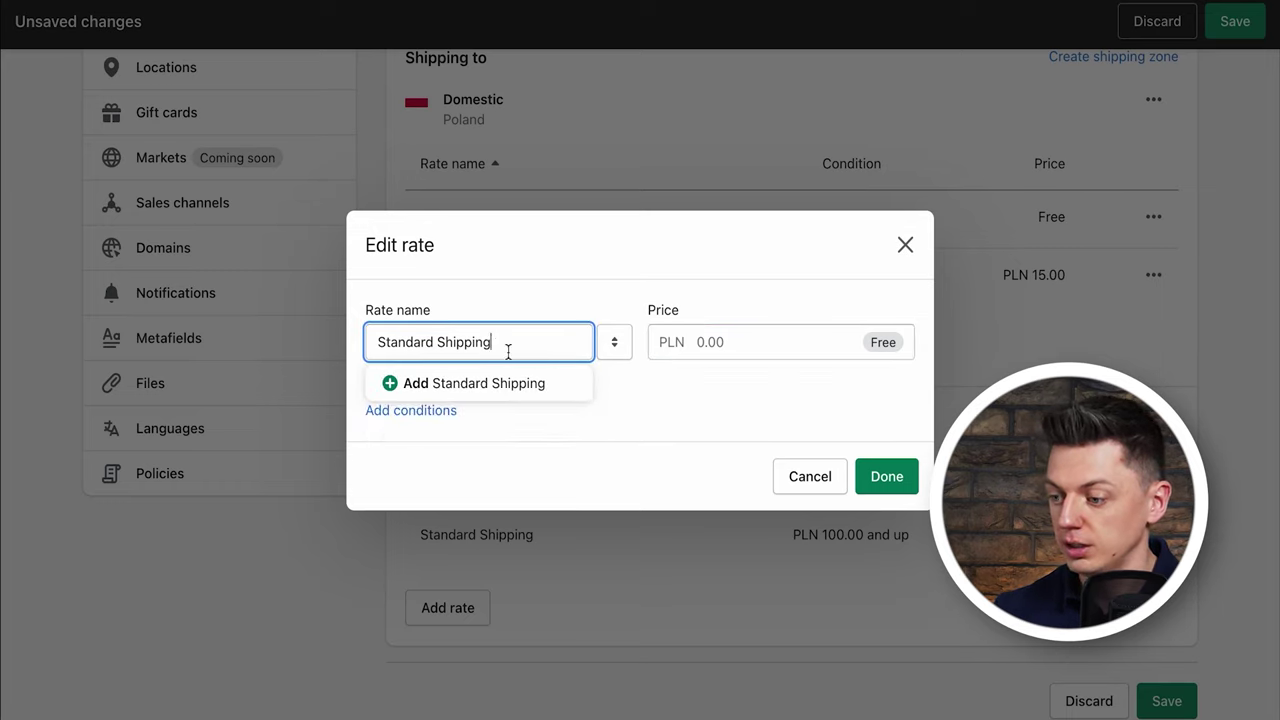
{"action": "left_click", "coordinate": [726, 352]}
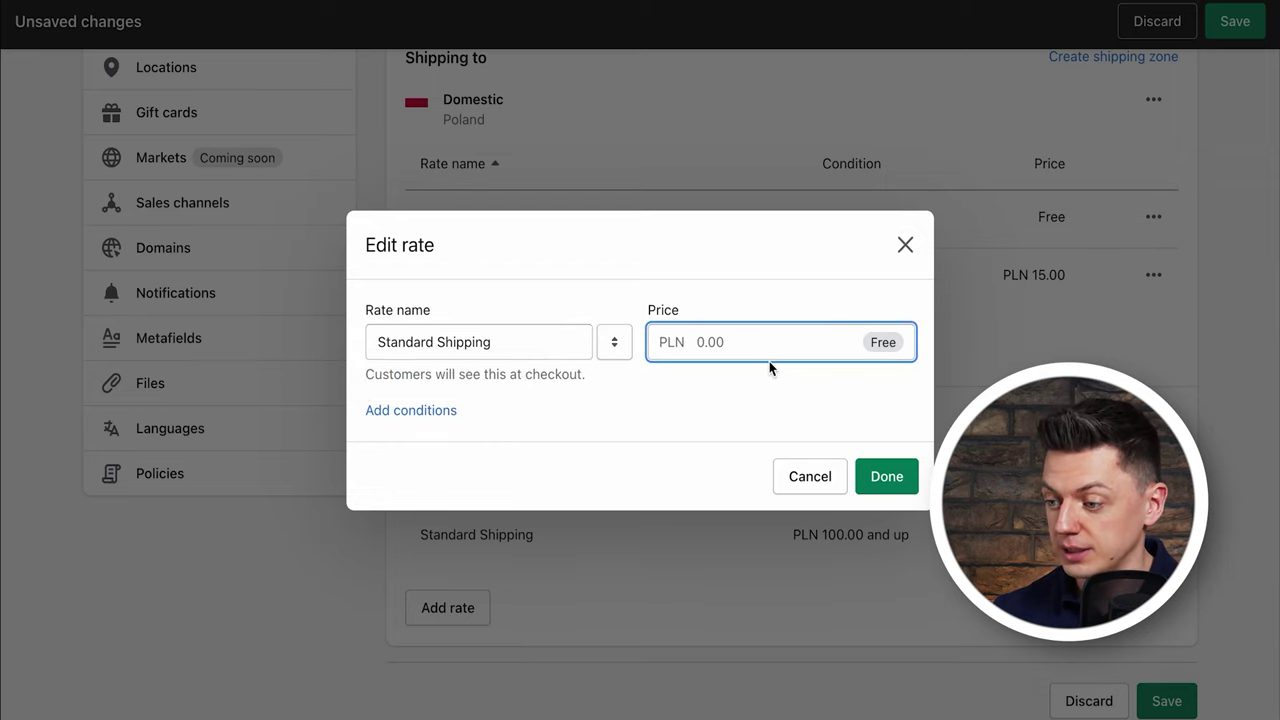
{"action": "left_click", "coordinate": [754, 357]}
{"action": "type", "text": "0"}
{"action": "left_click", "coordinate": [669, 456]}
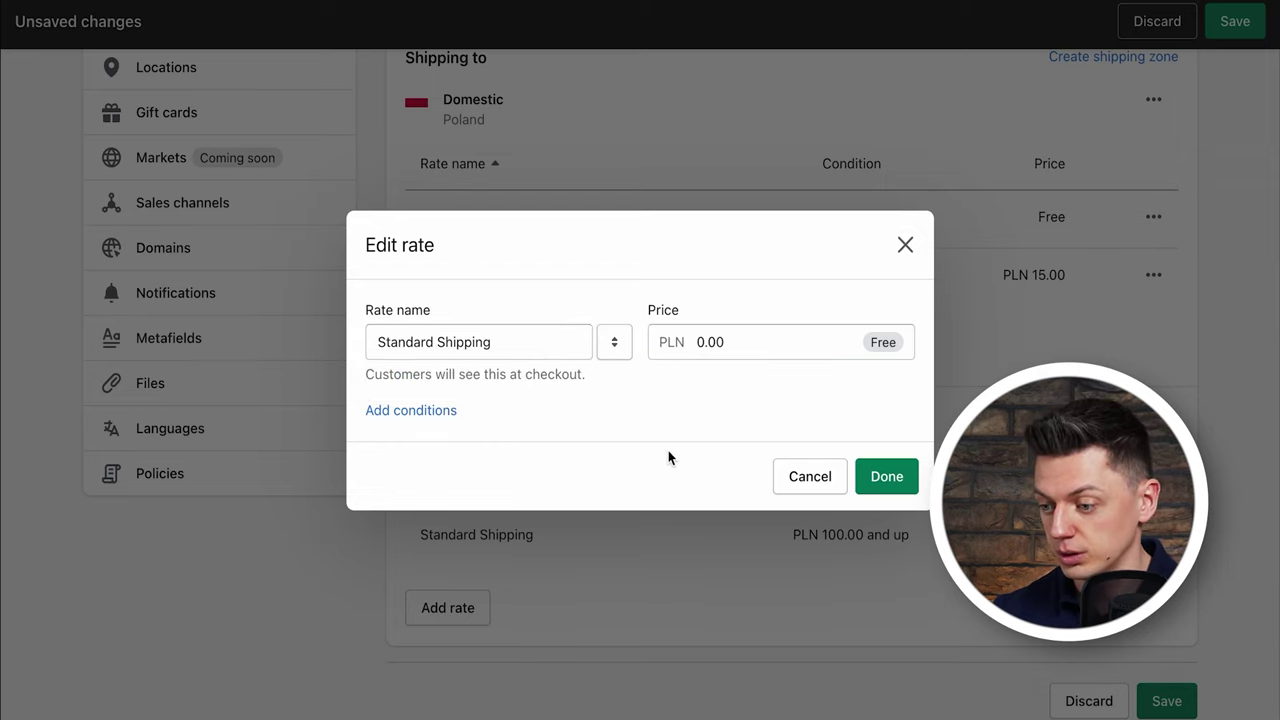
- Add an order price condition with a minimum of PLN 100 to the free Standard Shipping rate and accept the rate
{"action": "left_click", "coordinate": [398, 411]}
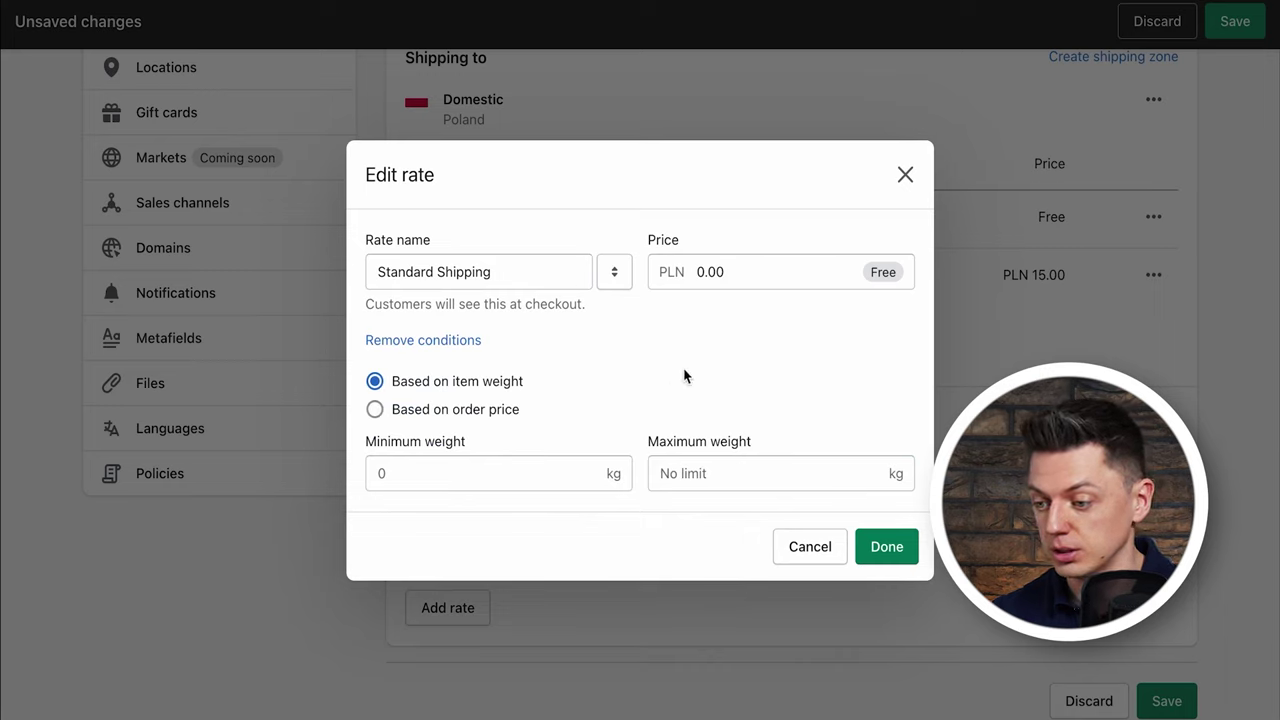
{"action": "left_click", "coordinate": [452, 408]}
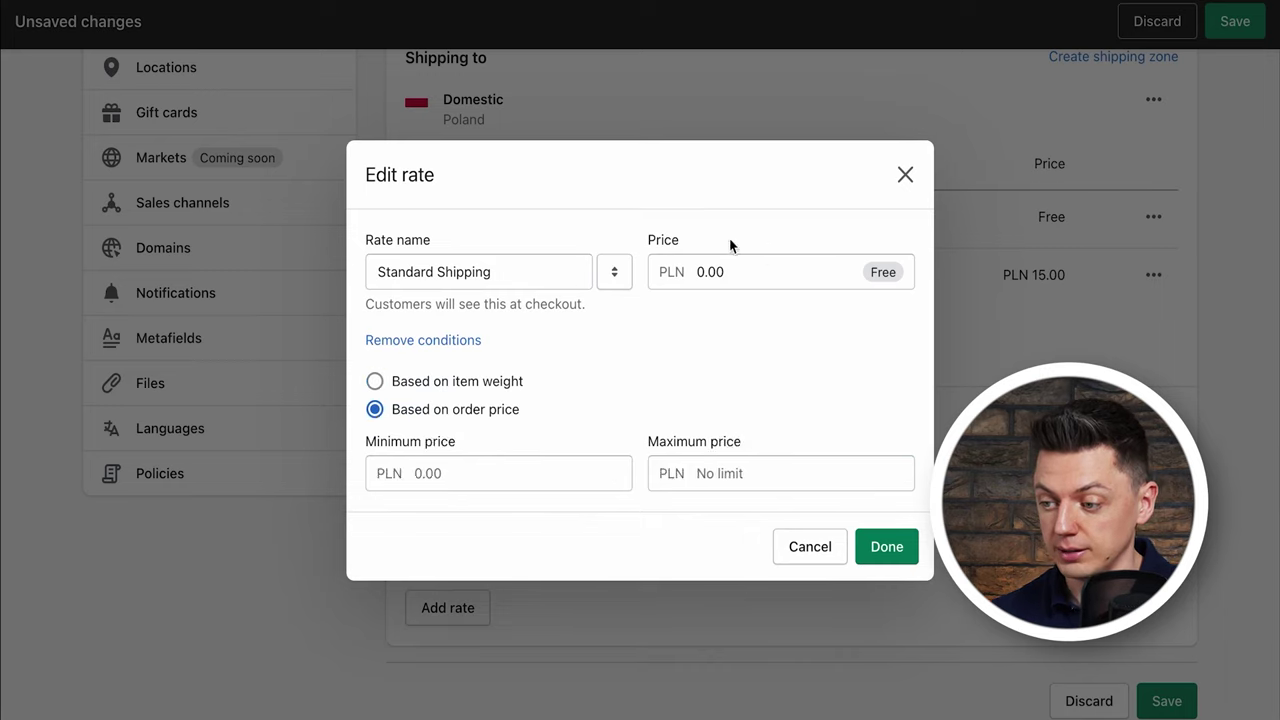
{"action": "left_click", "coordinate": [504, 472]}
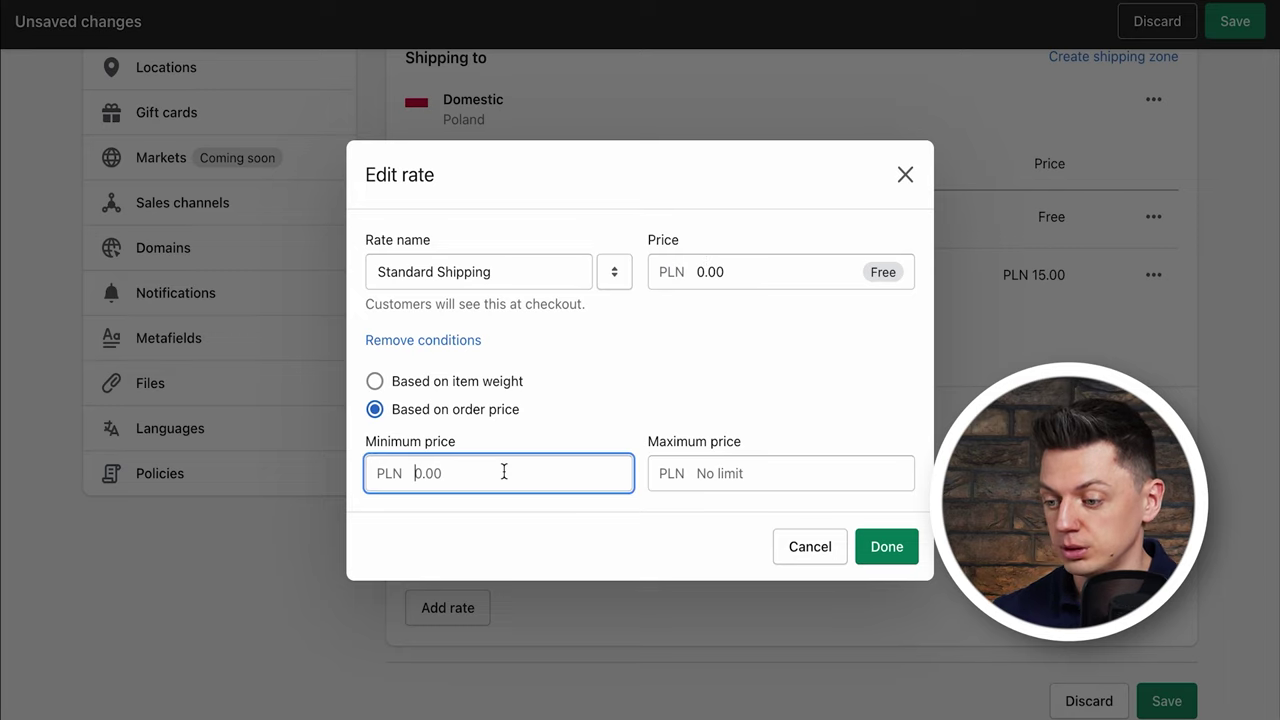
{"action": "type", "text": "100"}
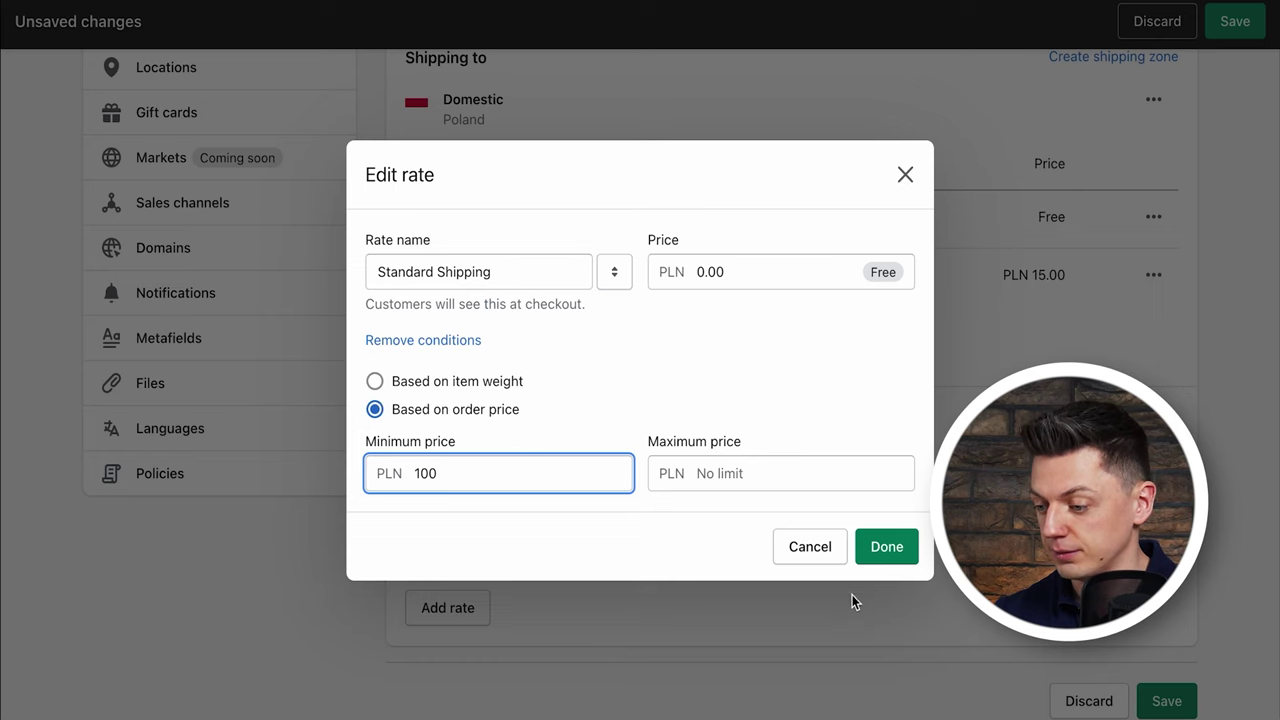
{"action": "left_click", "coordinate": [907, 552]}
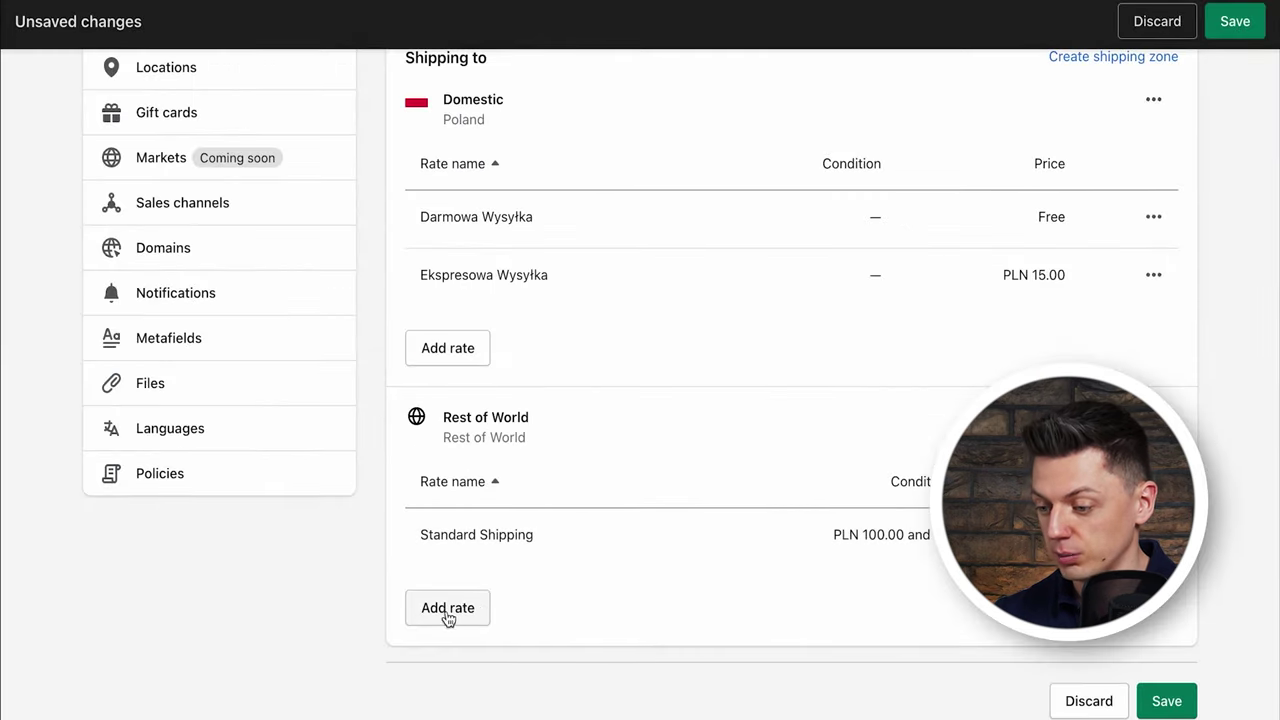
- Start another Rest of World rate named "Standard Shipping" with a price of PLN 12
{"action": "left_click", "coordinate": [478, 611]}
{"action": "key", "text": "BackSpace"}
{"action": "type", "text": "12"}
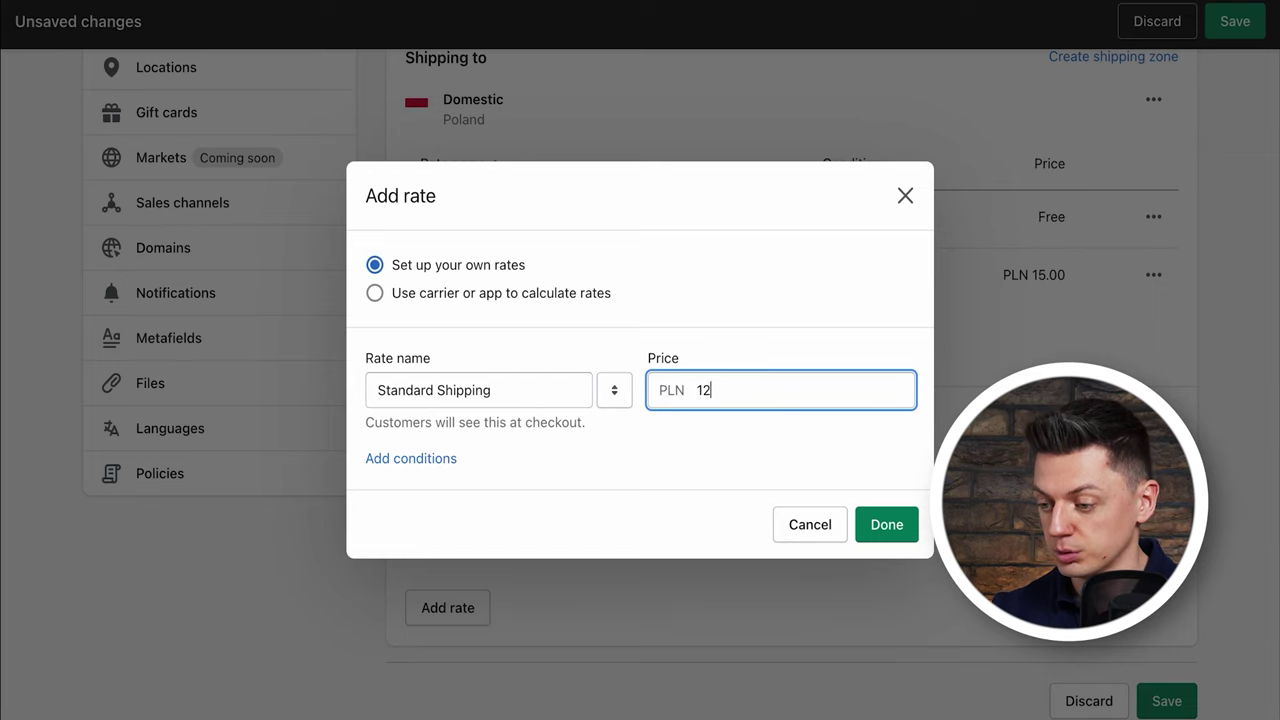
{"action": "left_click", "coordinate": [709, 445]}
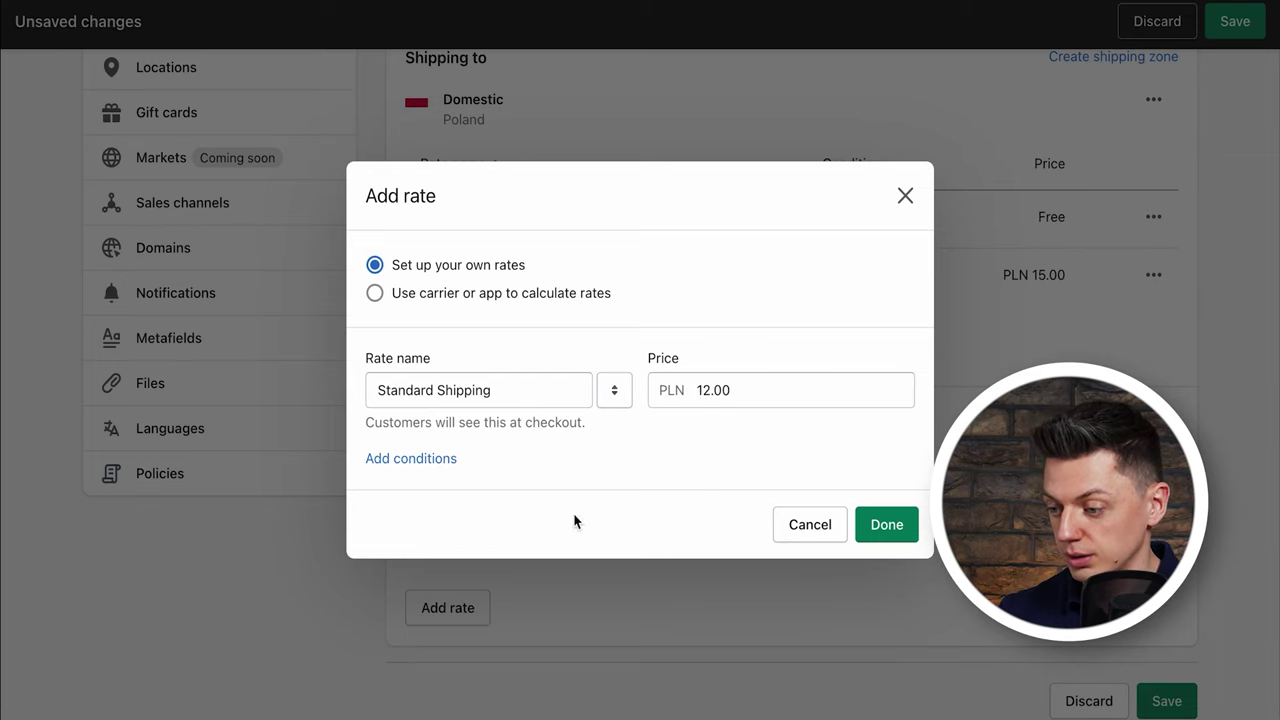
- Add an order price condition with a maximum of PLN 100 to the PLN 12 Standard Shipping rate and accept the rate
{"action": "left_click", "coordinate": [412, 455]}
{"action": "left_click", "coordinate": [480, 460]}
{"action": "left_click", "coordinate": [748, 532]}
{"action": "type", "text": "10"}
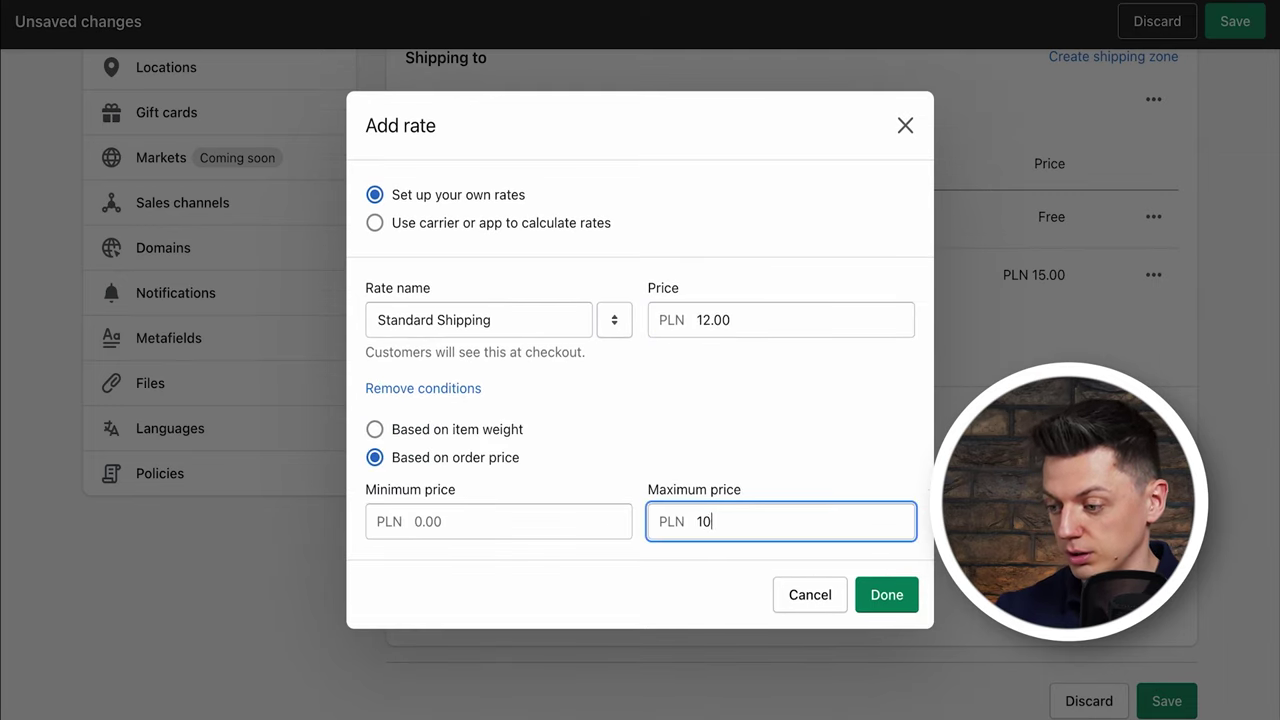
{"action": "type", "text": "0"}
{"action": "left_click", "coordinate": [838, 450]}
{"action": "left_click", "coordinate": [891, 608]}
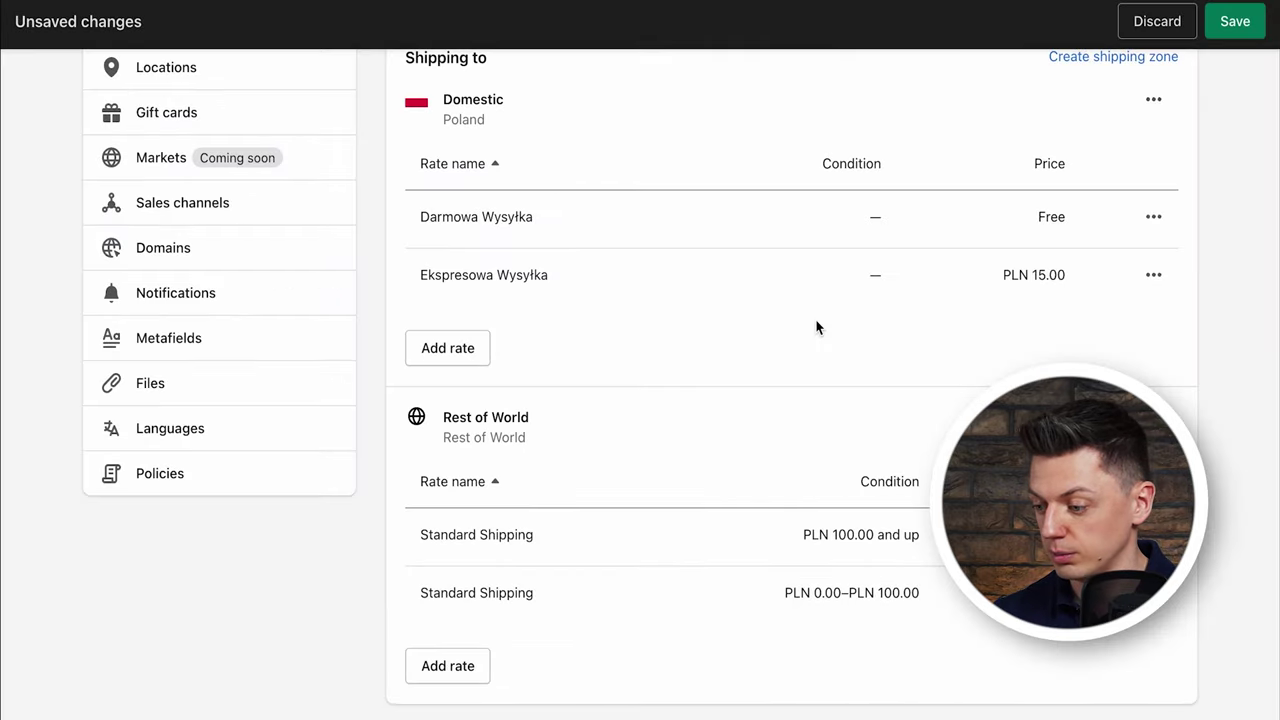
- Review the conditions and prices of the shipping rates in the Domestic and Rest of World zones
{"action": "scroll", "coordinate": [817, 327], "scroll_direction": "down", "scroll_amount": 1}
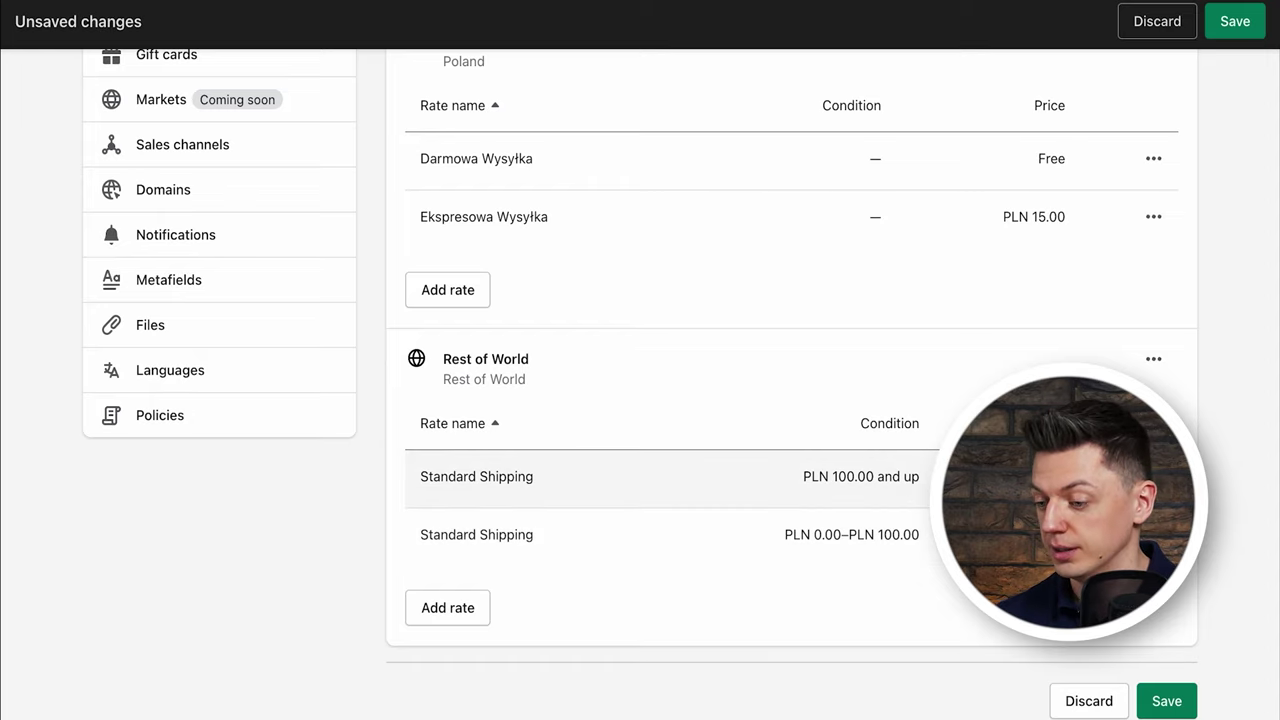
{"action": "scroll", "coordinate": [898, 600], "scroll_direction": "up", "scroll_amount": 1}
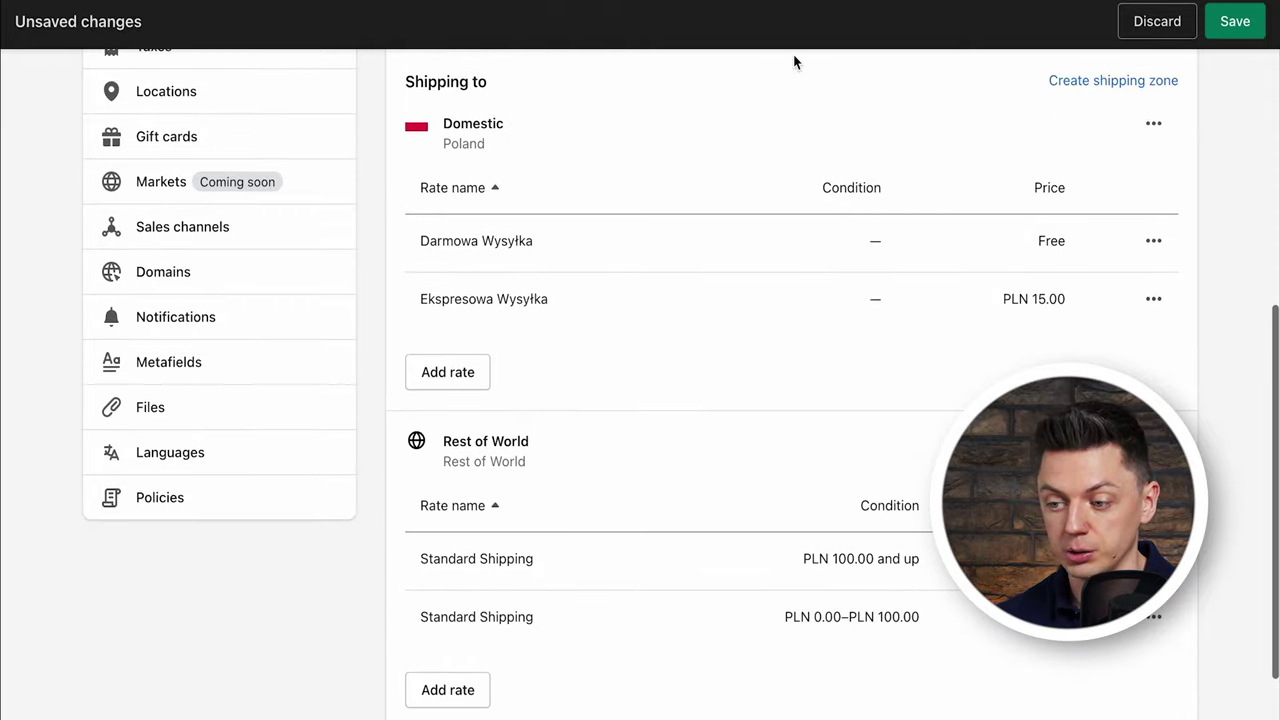
{"action": "scroll", "coordinate": [794, 62], "scroll_direction": "up", "scroll_amount": 2}
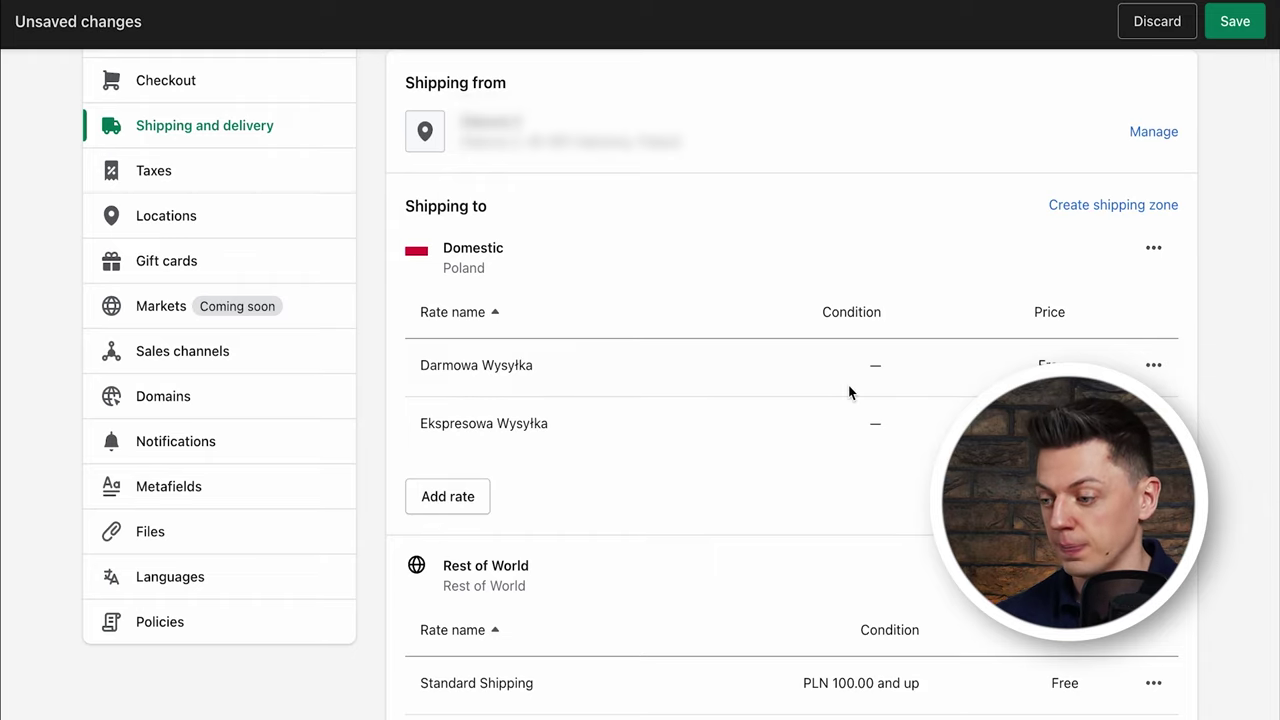
{"action": "scroll", "coordinate": [849, 392], "scroll_direction": "up", "scroll_amount": 1}
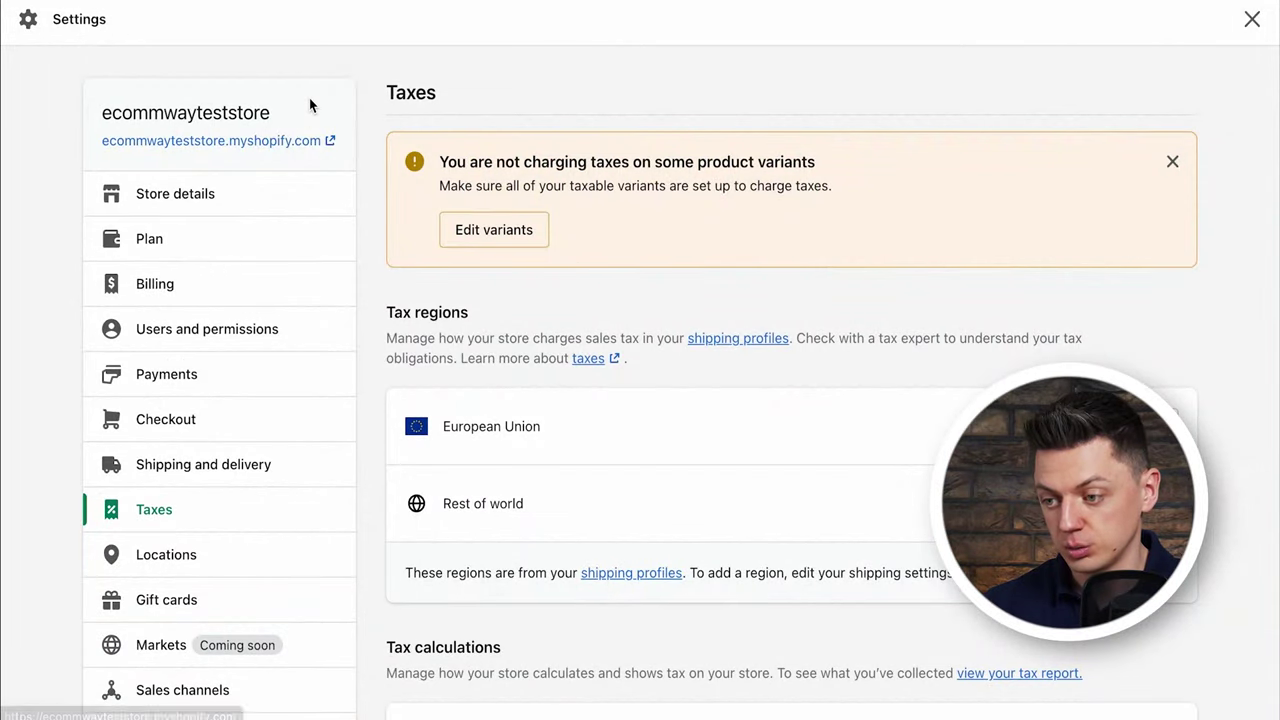
- Review the tax regions for the European Union and Rest of world and the tax calculation options
{"action": "scroll", "coordinate": [274, 231], "scroll_direction": "down", "scroll_amount": 5}
{"action": "scroll", "coordinate": [597, 308], "scroll_direction": "up", "scroll_amount": 2}
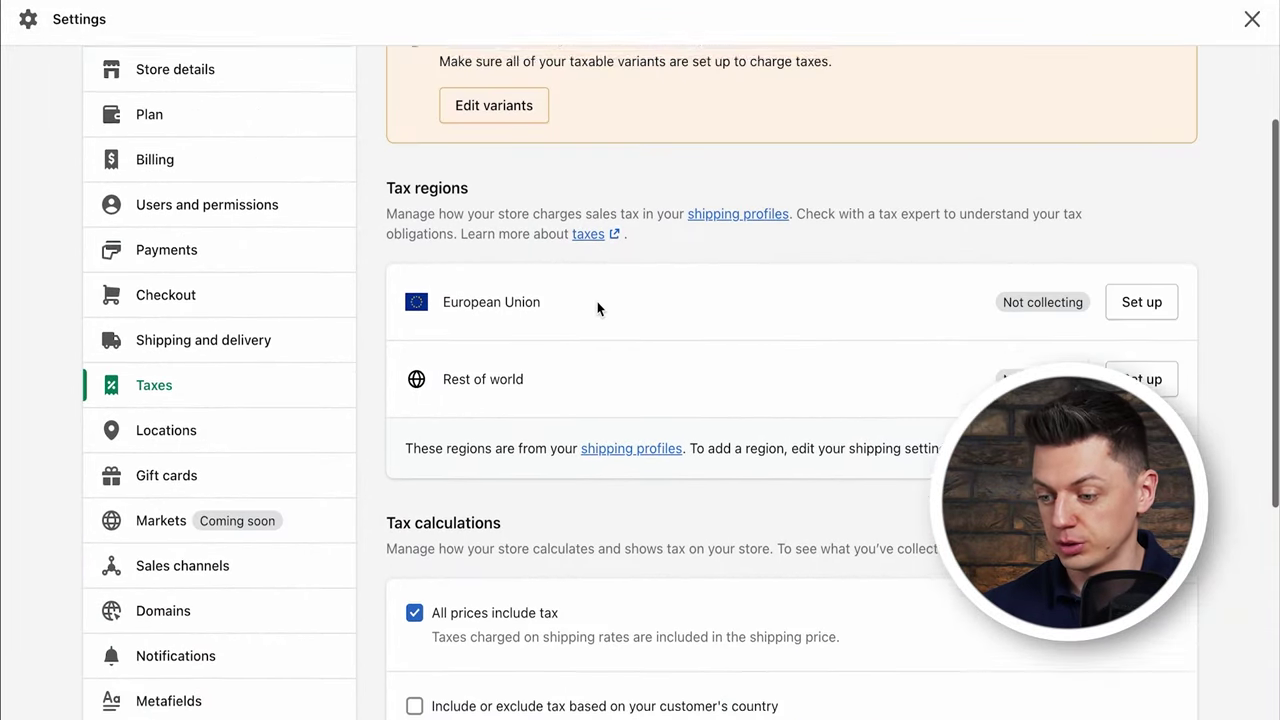
{"action": "scroll", "coordinate": [597, 308], "scroll_direction": "up", "scroll_amount": 1}
{"action": "scroll", "coordinate": [703, 296], "scroll_direction": "down", "scroll_amount": 2}
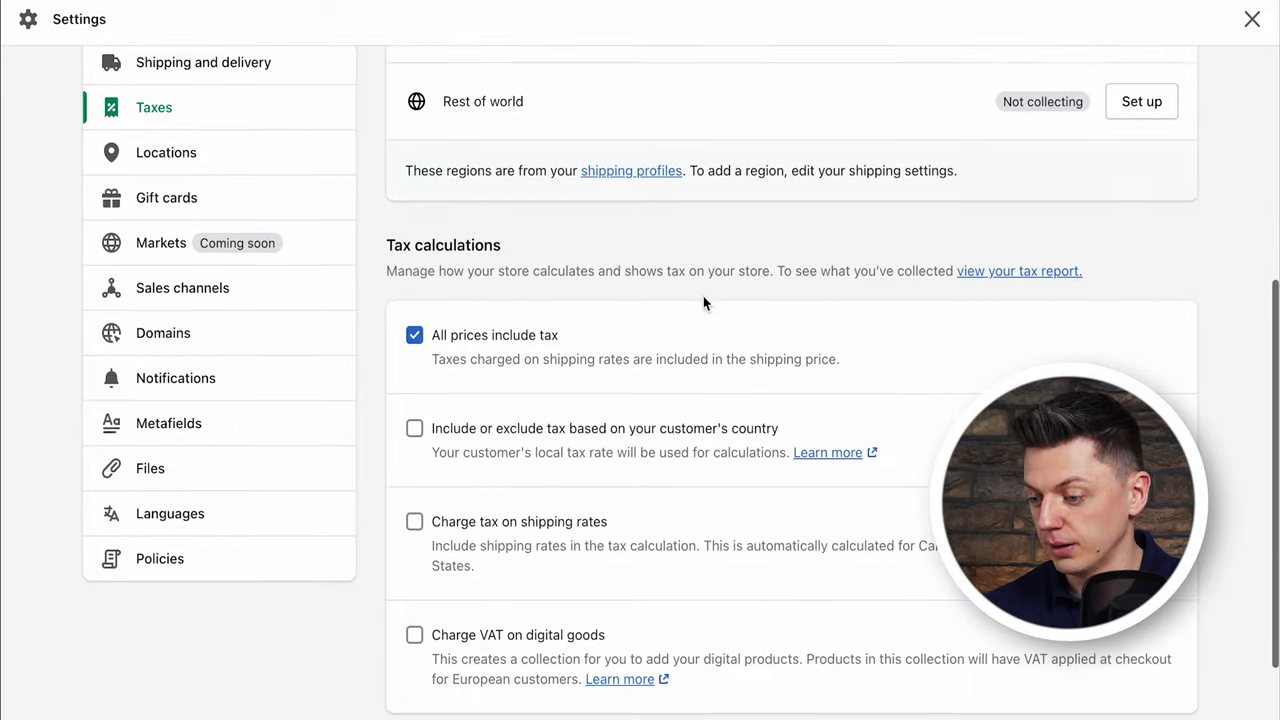
{"action": "scroll", "coordinate": [839, 239], "scroll_direction": "down", "scroll_amount": 1}
{"action": "scroll", "coordinate": [839, 241], "scroll_direction": "up", "scroll_amount": 1}
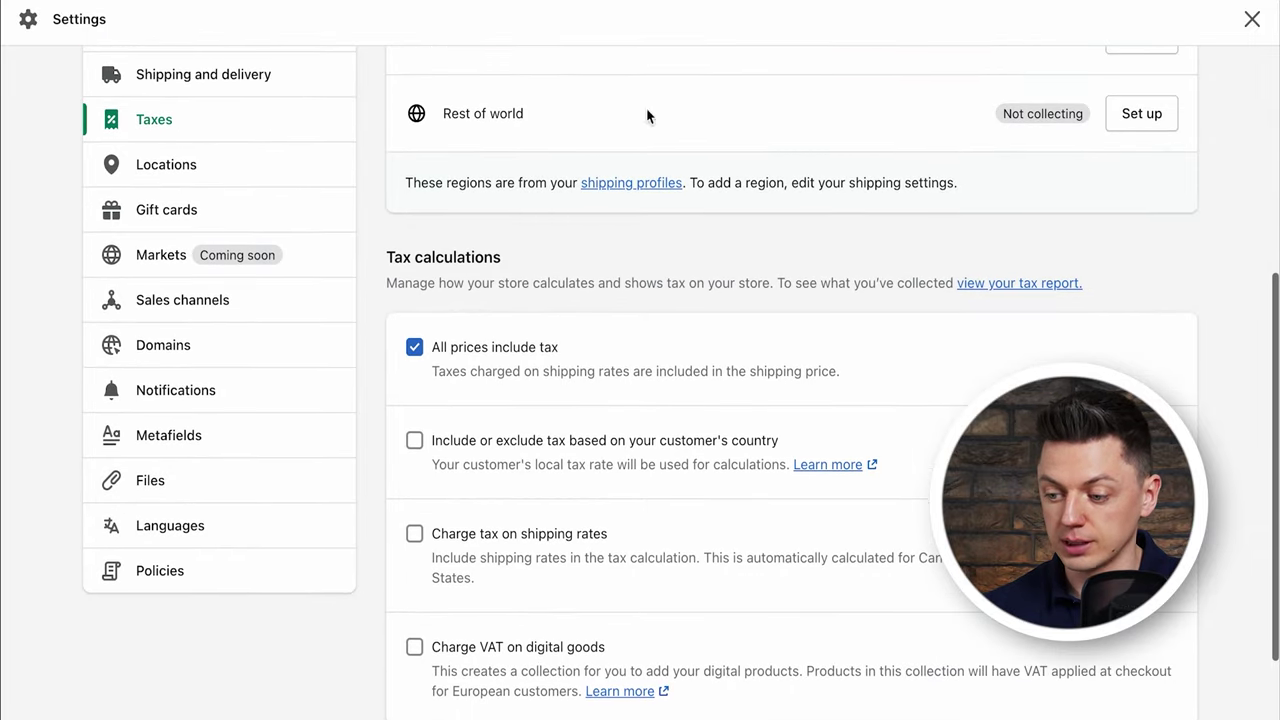
{"action": "scroll", "coordinate": [712, 525], "scroll_direction": "up", "scroll_amount": 4}
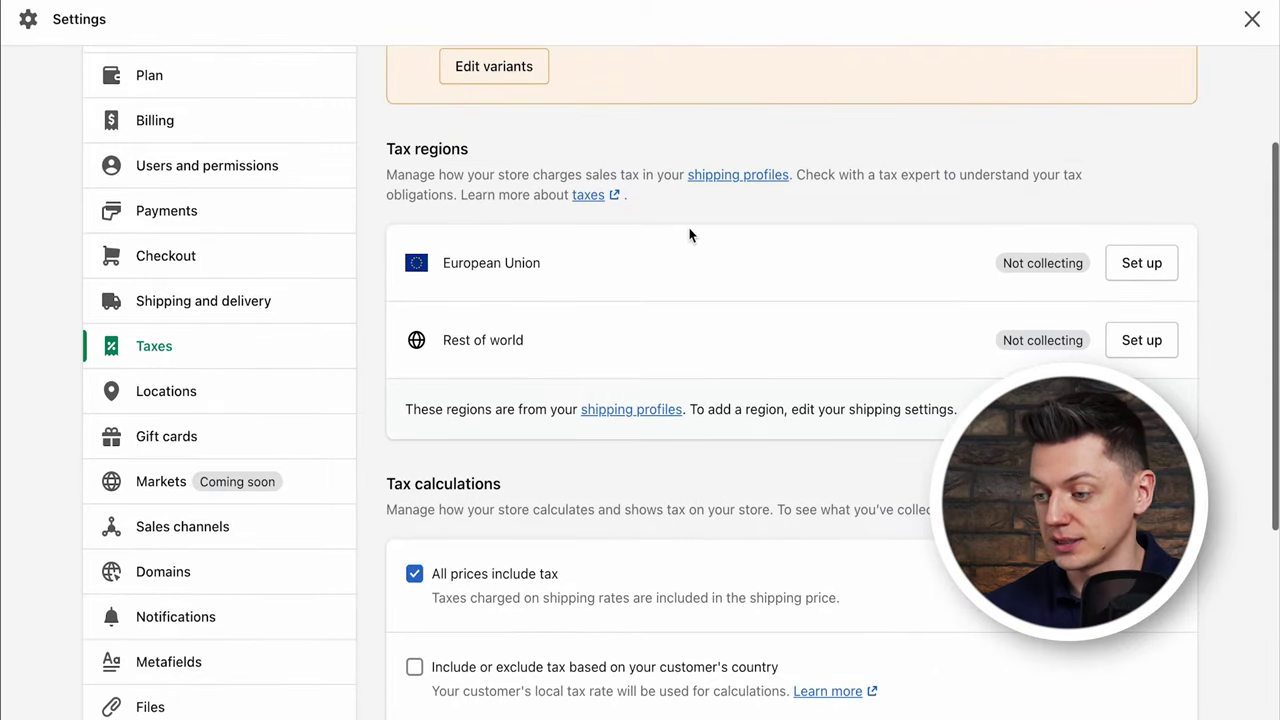
{"action": "scroll", "coordinate": [740, 308], "scroll_direction": "up", "scroll_amount": 2}
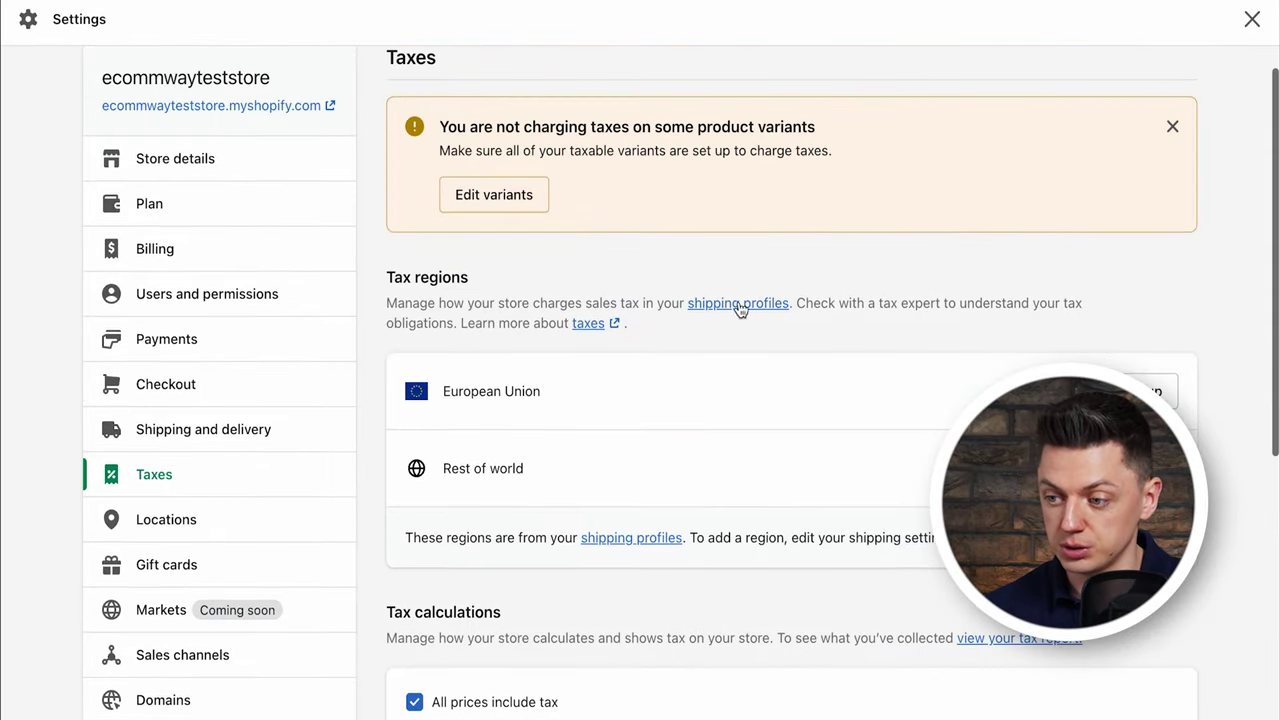
{"action": "scroll", "coordinate": [380, 347], "scroll_direction": "down", "scroll_amount": 4}
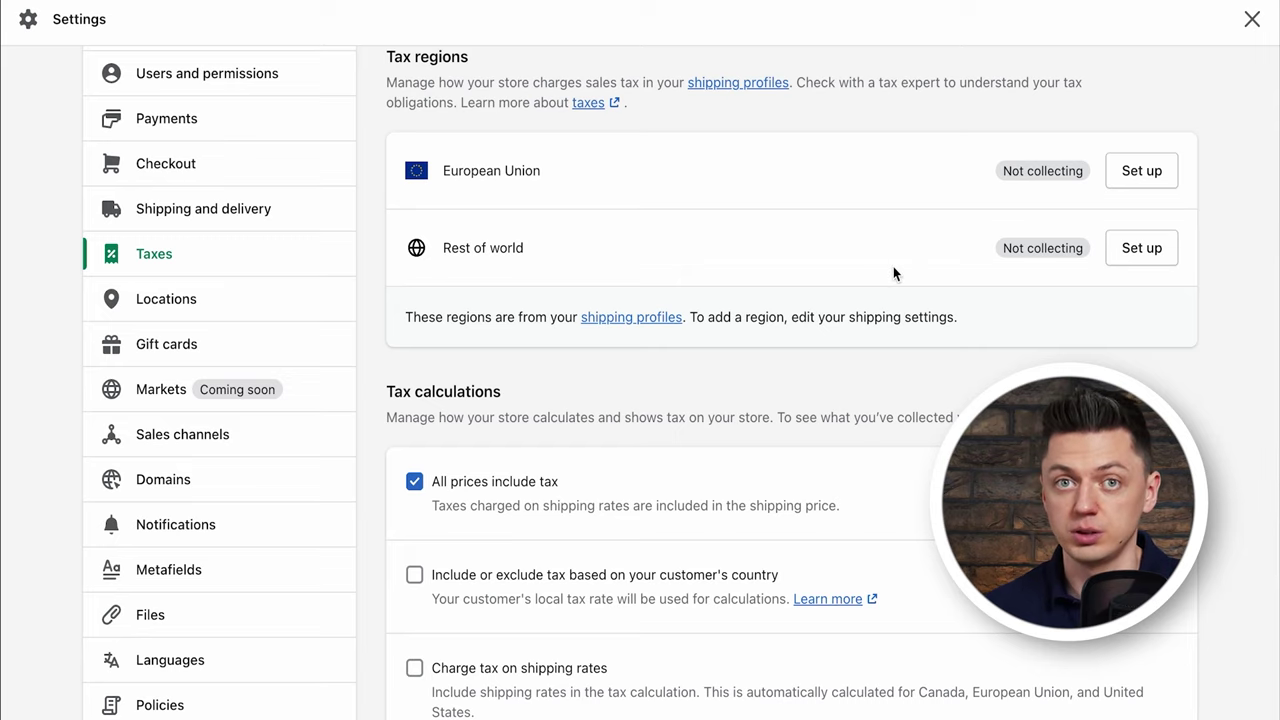
- Look through the store's Locations settings and the Gift cards settings
{"action": "left_click", "coordinate": [149, 297]}
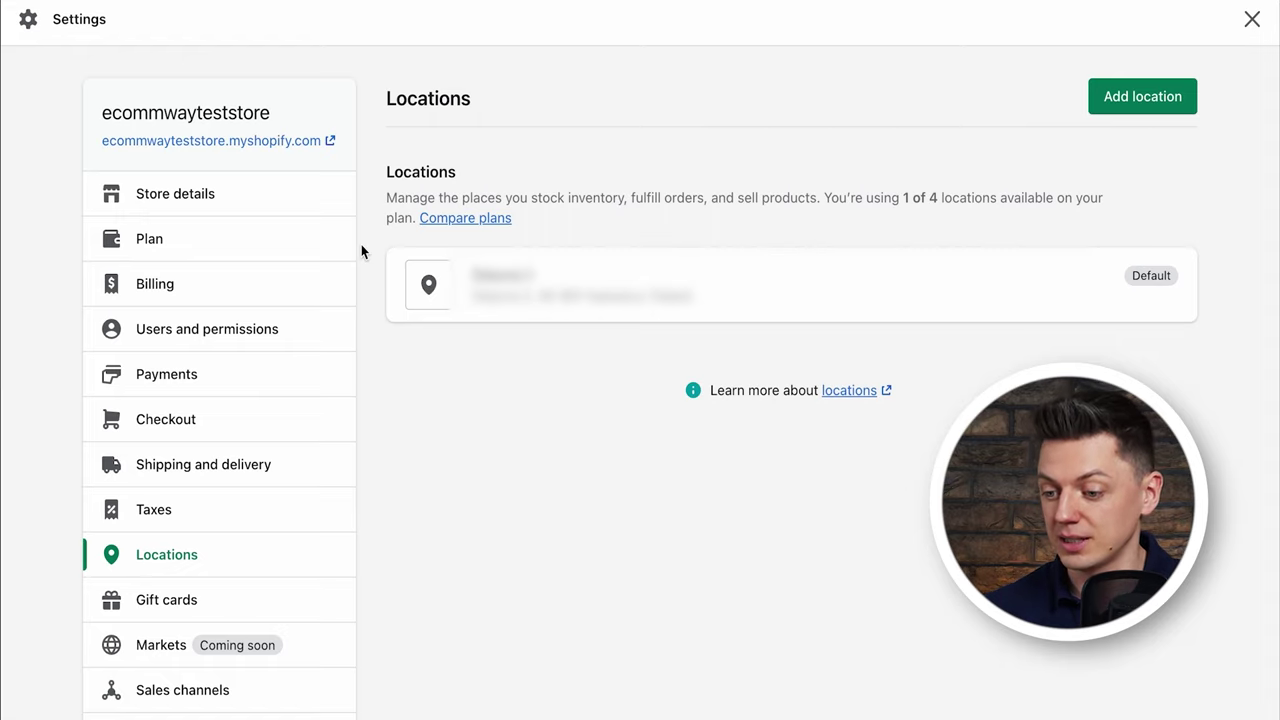
{"action": "scroll", "coordinate": [361, 251], "scroll_direction": "down", "scroll_amount": 3}
{"action": "left_click", "coordinate": [171, 409]}
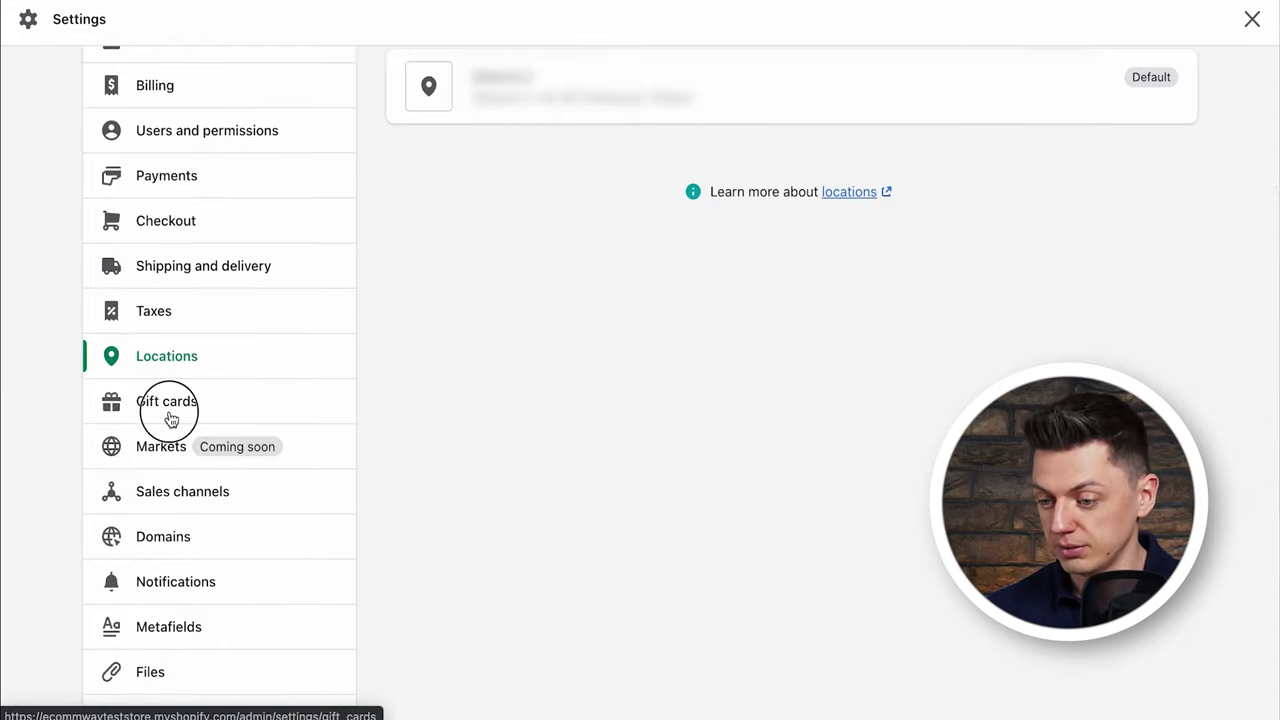
{"action": "scroll", "coordinate": [95, 403], "scroll_direction": "down", "scroll_amount": 2}
{"action": "scroll", "coordinate": [150, 402], "scroll_direction": "down", "scroll_amount": 1}
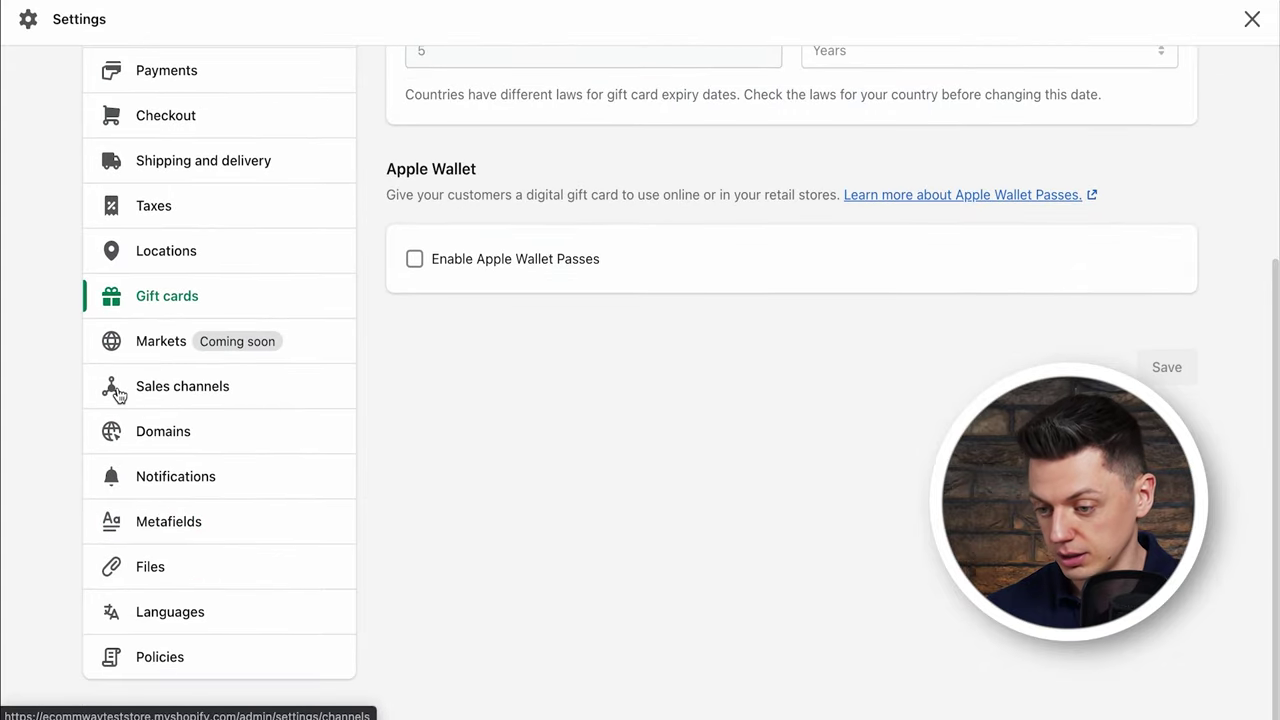
- Review the store's connected sales channels and the option for adding more channels
{"action": "left_click", "coordinate": [180, 400]}
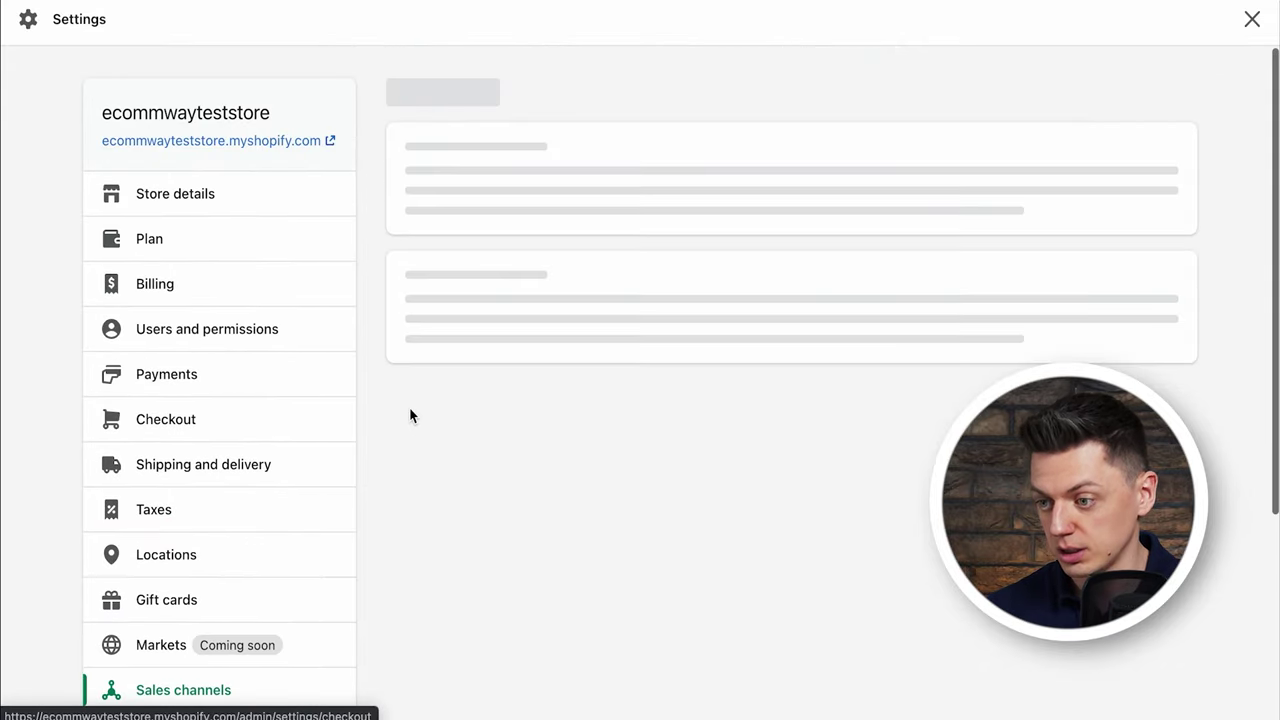
{"action": "scroll", "coordinate": [420, 250], "scroll_direction": "down", "scroll_amount": 1}
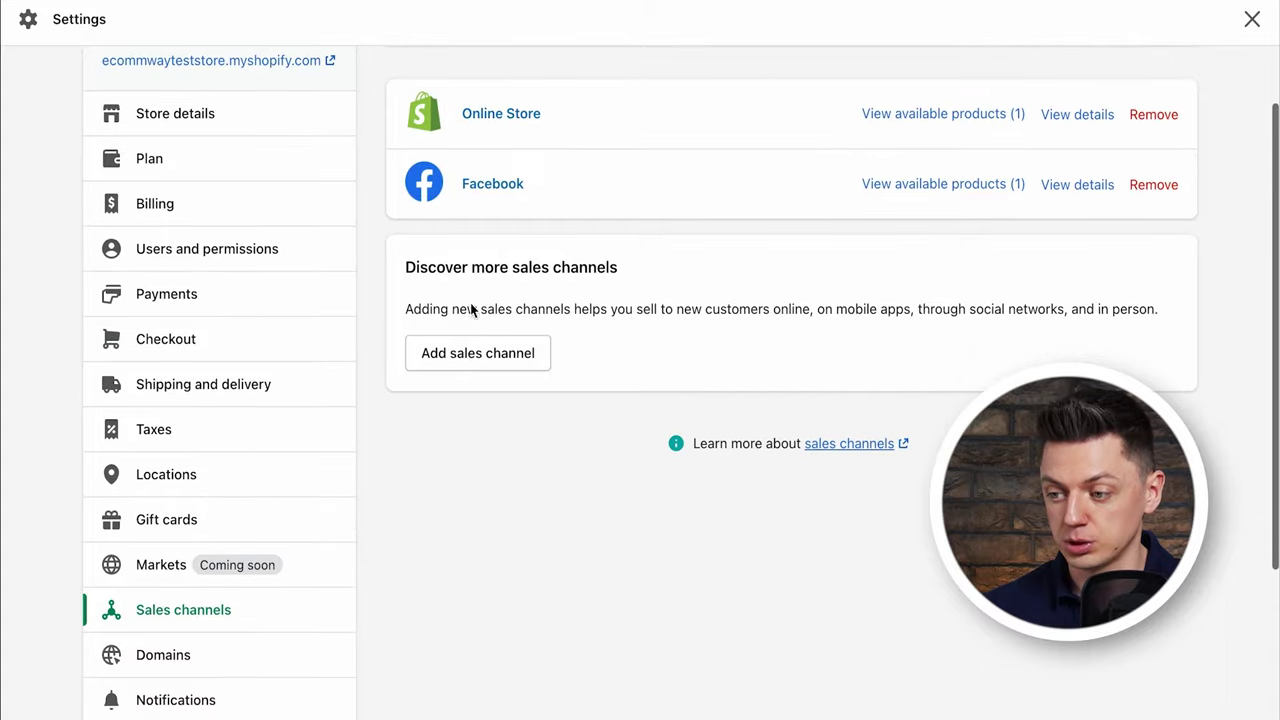
{"action": "scroll", "coordinate": [560, 360], "scroll_direction": "up", "scroll_amount": 2}
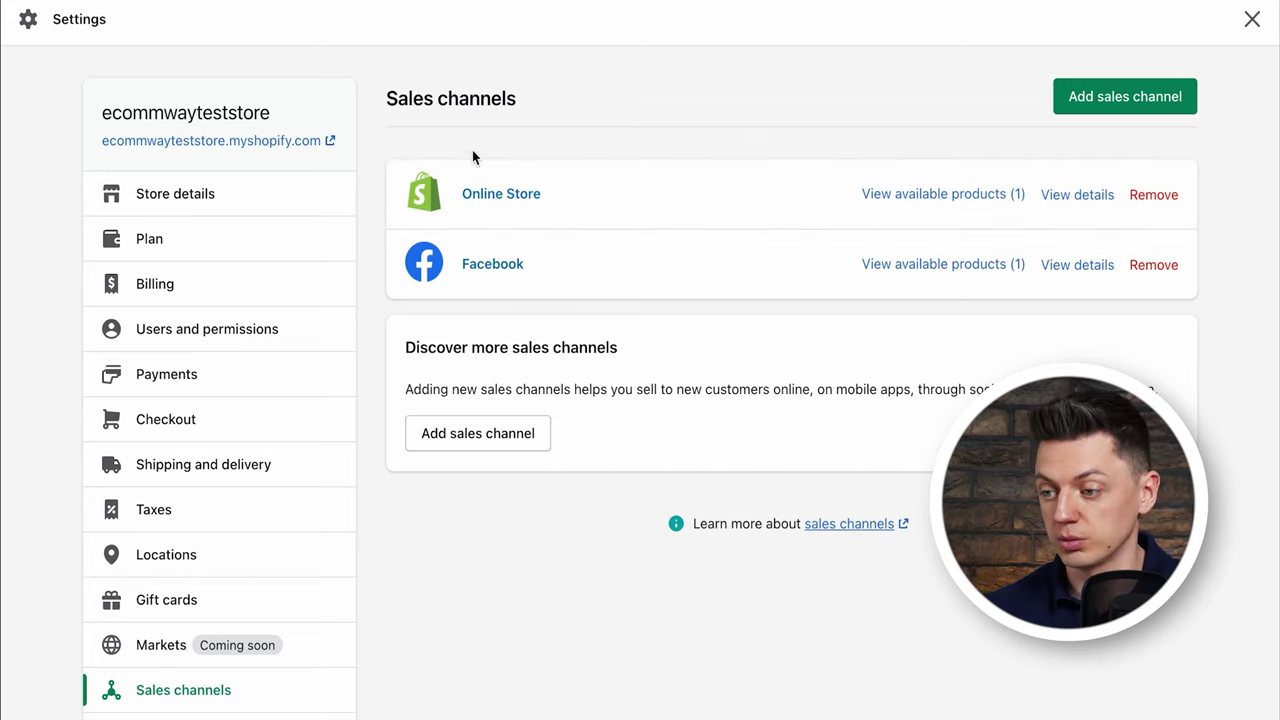
- Open the Order confirmation template in the notification settings, check its SMS version and return to the email version
{"action": "scroll", "coordinate": [329, 317], "scroll_direction": "down", "scroll_amount": 3}
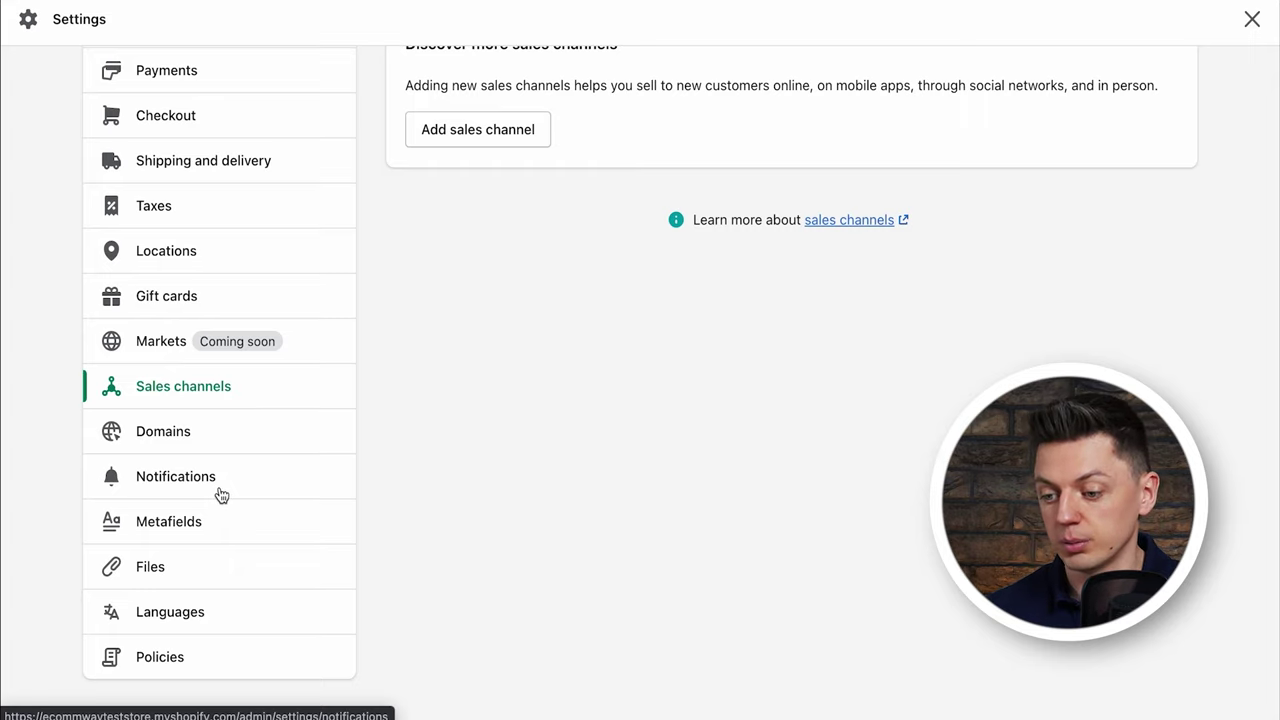
{"action": "left_click", "coordinate": [252, 488]}
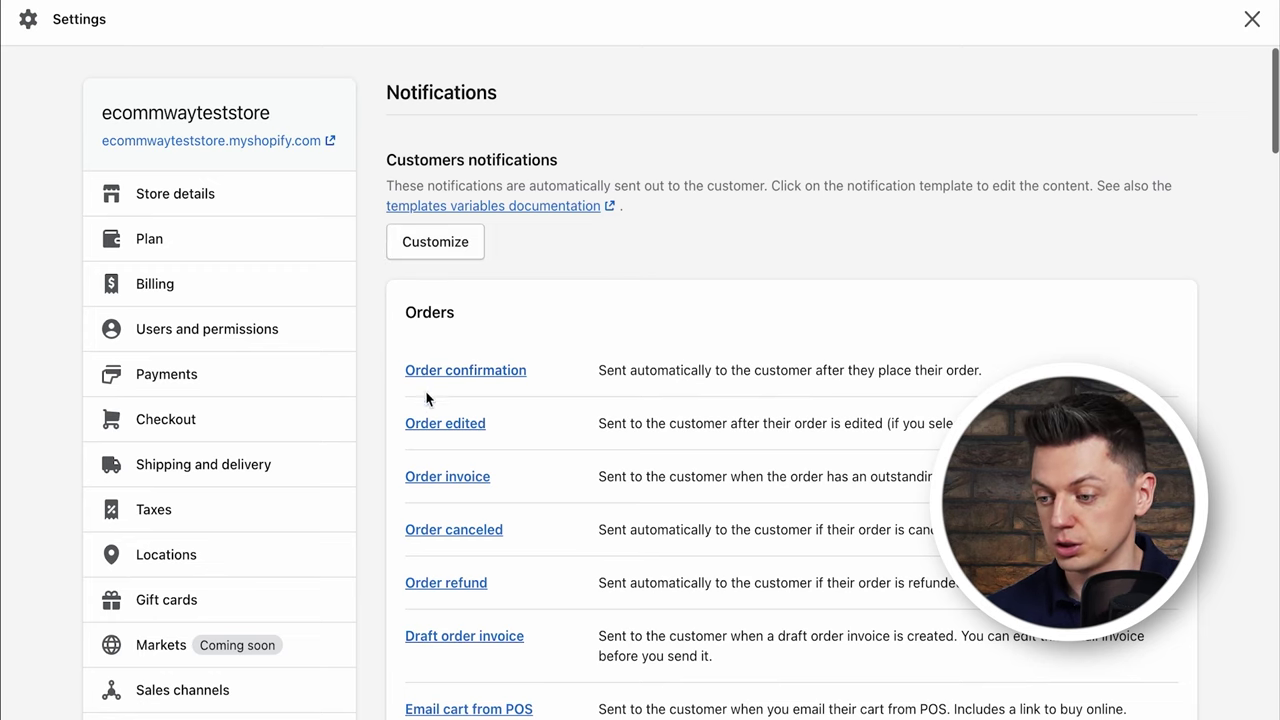
{"action": "left_click", "coordinate": [432, 371]}
{"action": "left_click", "coordinate": [806, 161]}
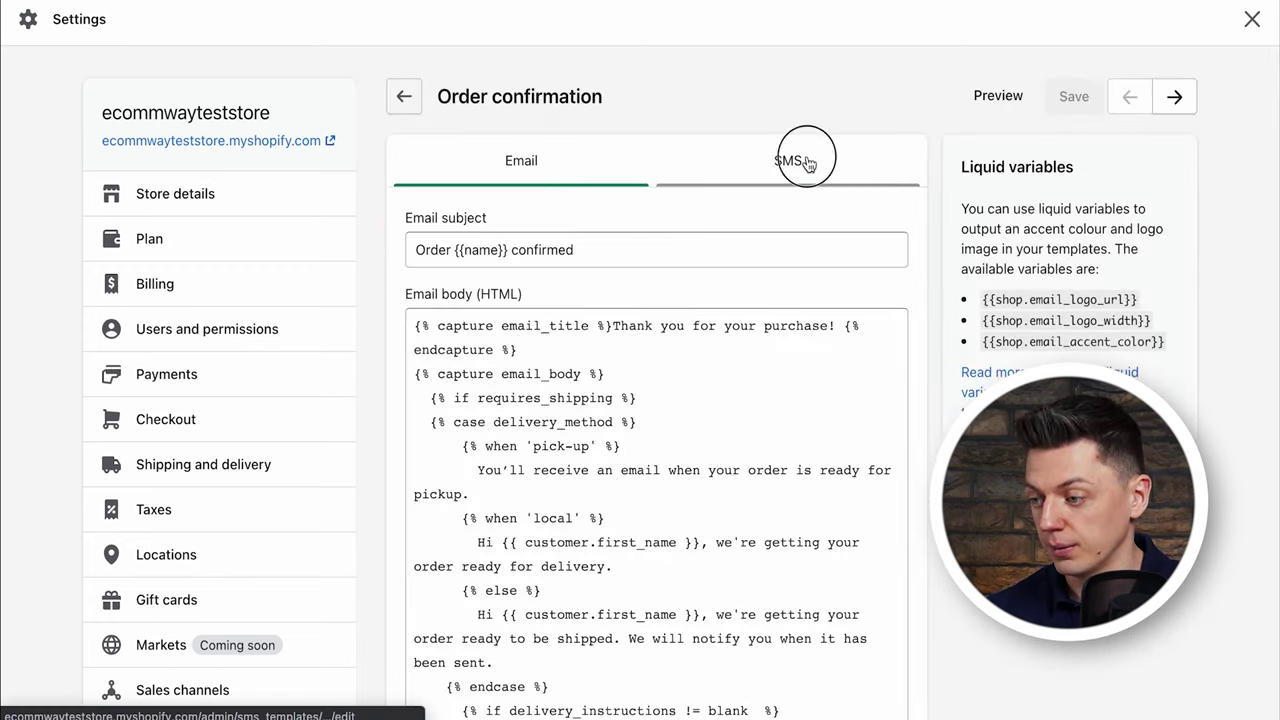
{"action": "key", "text": "alt+Left"}
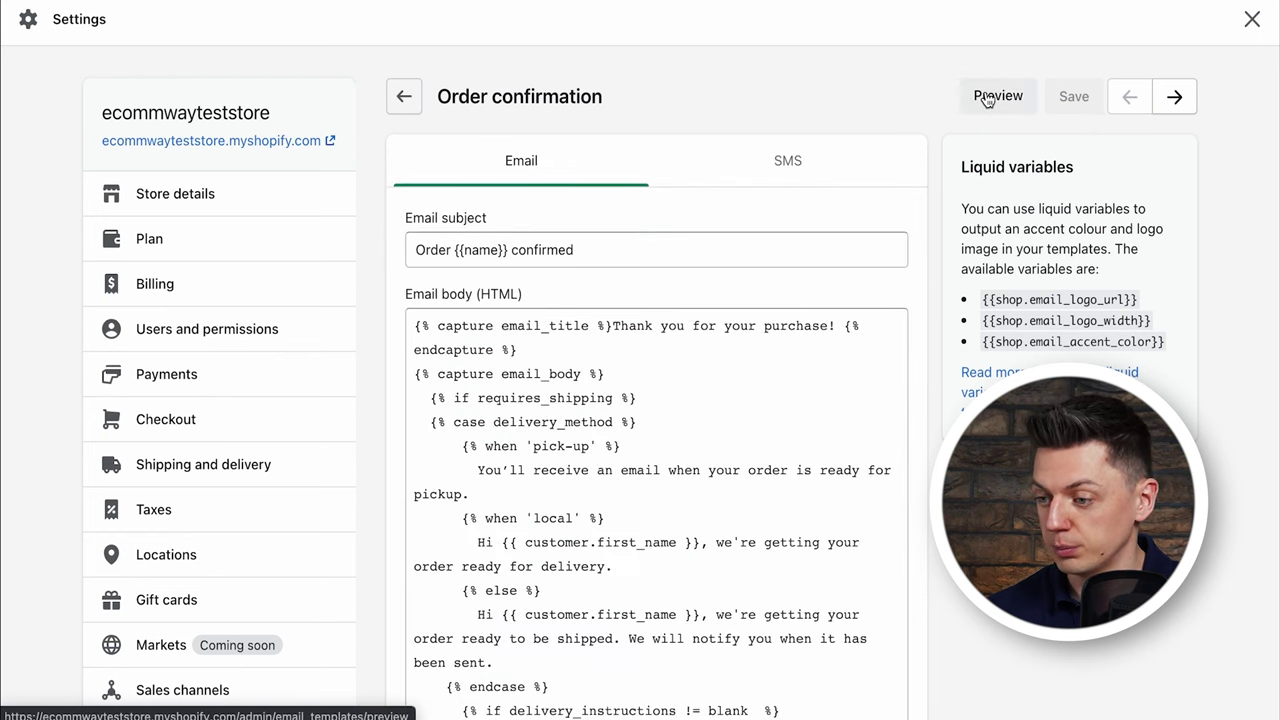
- Preview the Order confirmation email, read through its message and order summary, and close the preview
{"action": "left_click", "coordinate": [996, 96]}
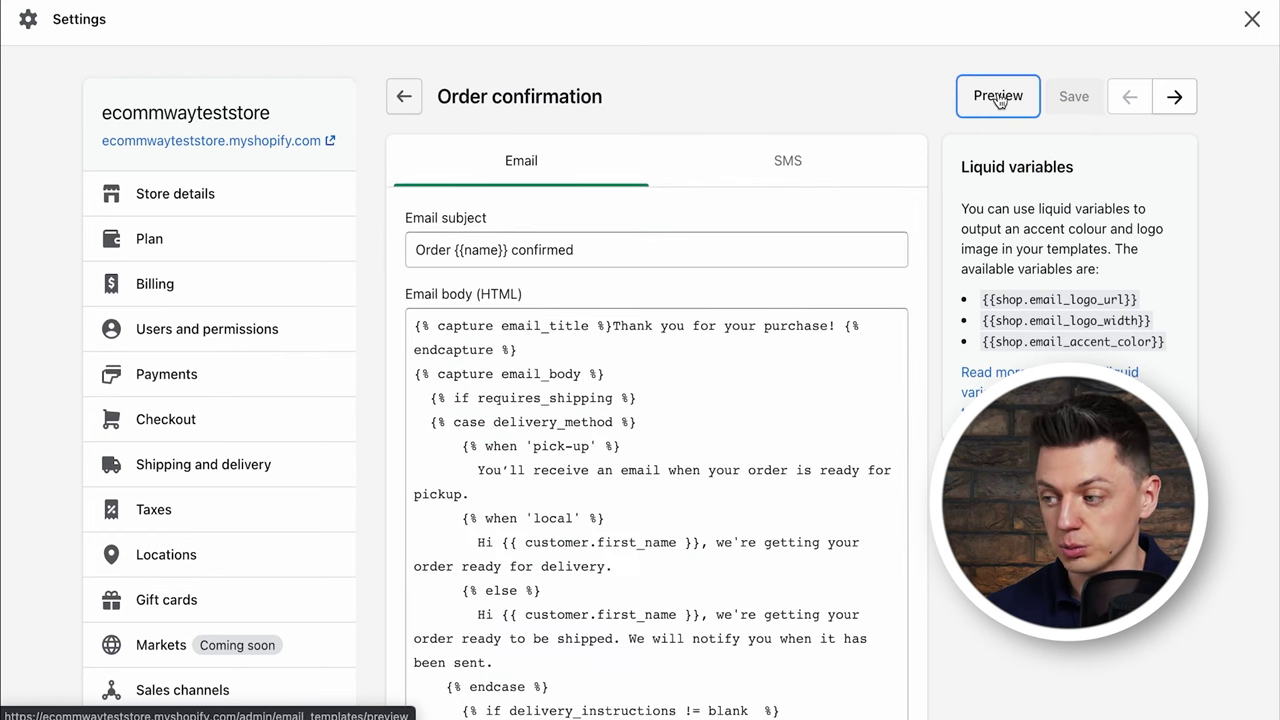
{"action": "left_click", "coordinate": [998, 96]}
{"action": "scroll", "coordinate": [814, 240], "scroll_direction": "down", "scroll_amount": 5}
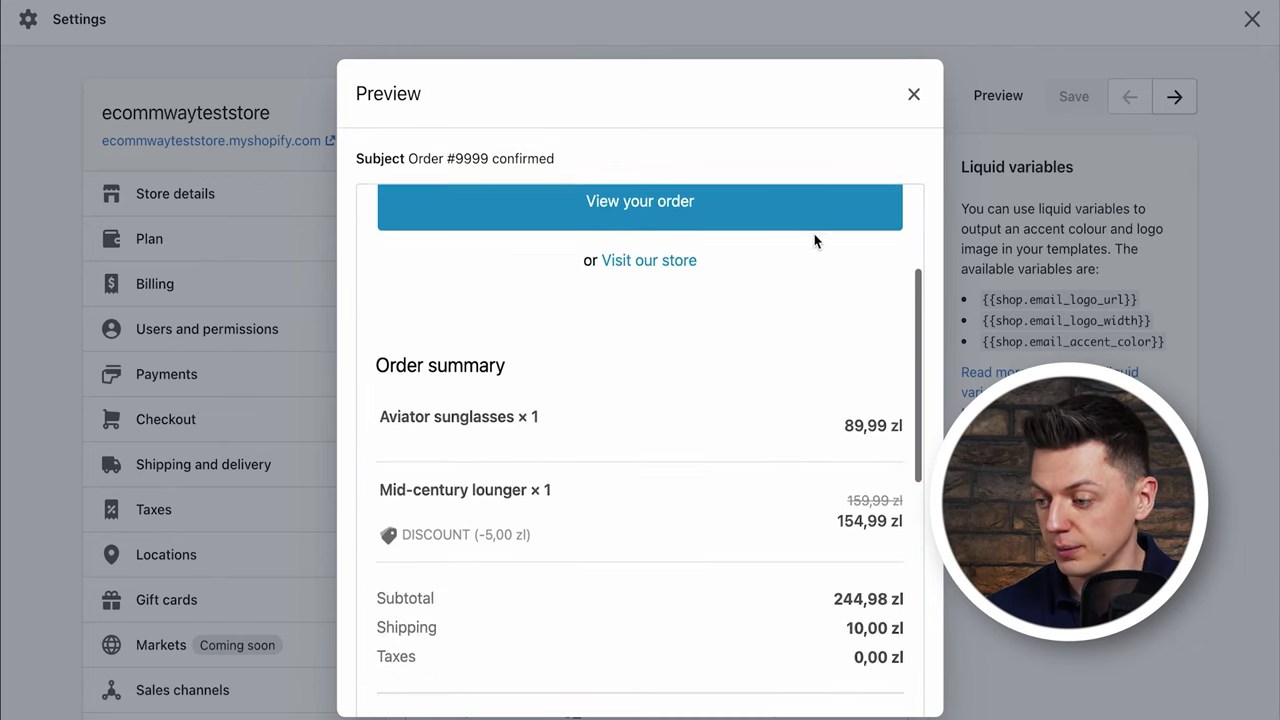
{"action": "scroll", "coordinate": [637, 446], "scroll_direction": "up", "scroll_amount": 4}
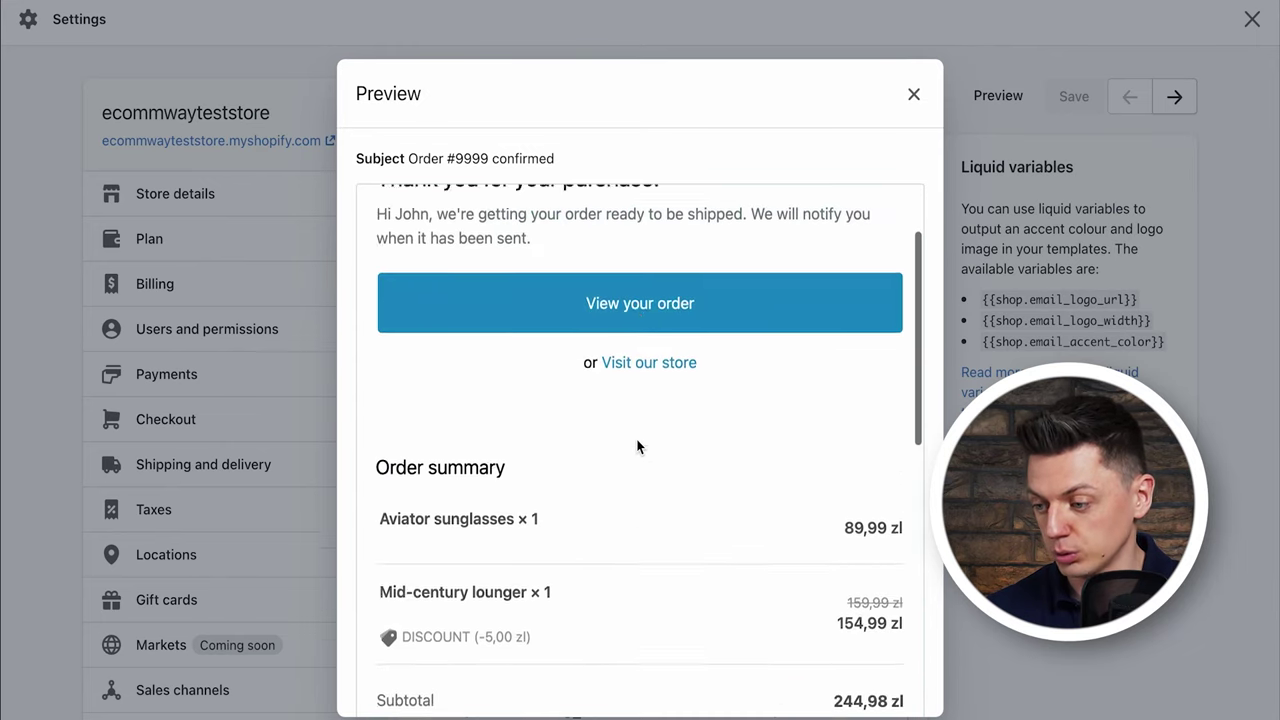
{"action": "scroll", "coordinate": [637, 446], "scroll_direction": "up", "scroll_amount": 3}
{"action": "left_click", "coordinate": [150, 500]}
- Look over the email template's code and go back to the list of customer notifications
{"action": "scroll", "coordinate": [150, 500], "scroll_direction": "down", "scroll_amount": 5}
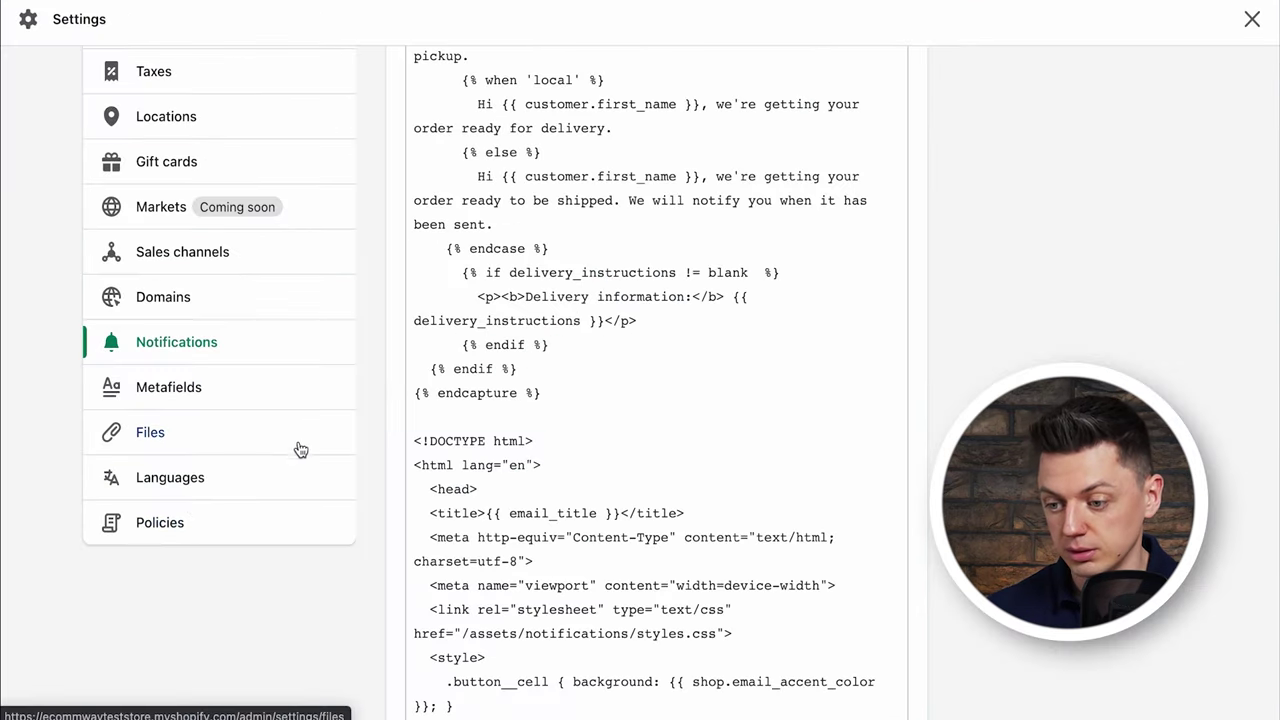
{"action": "scroll", "coordinate": [283, 596], "scroll_direction": "up", "scroll_amount": 1}
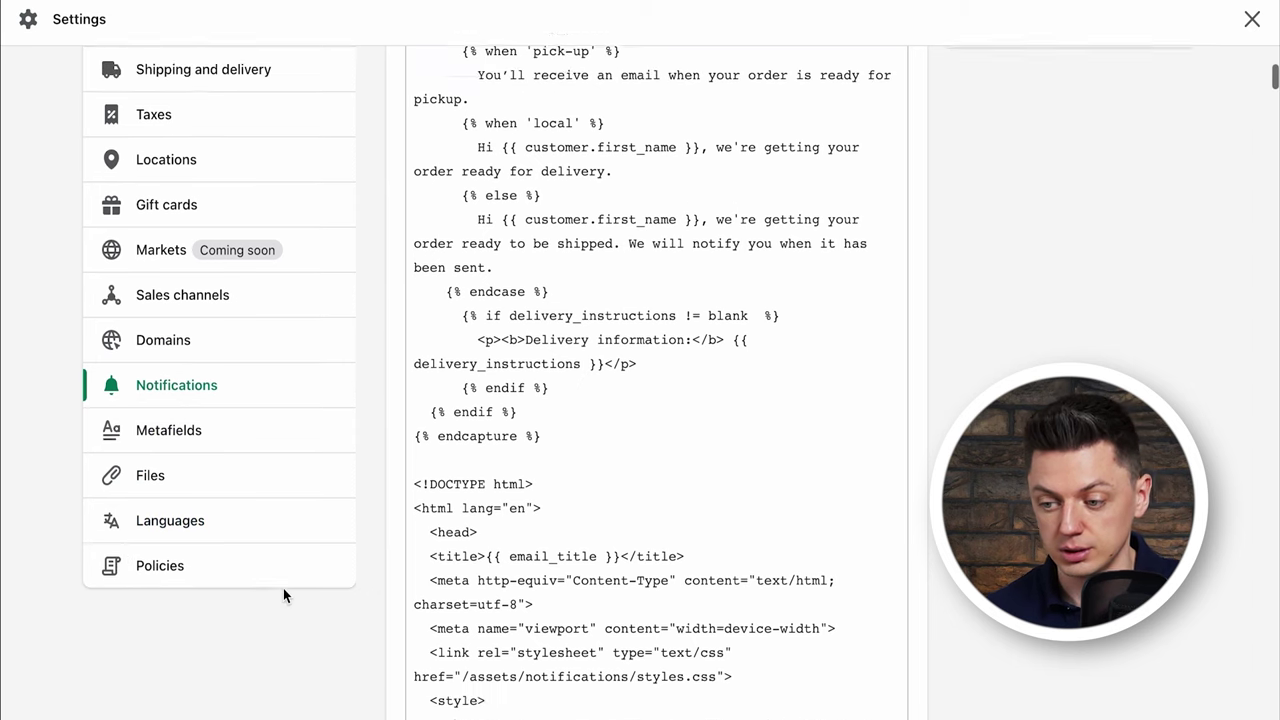
{"action": "scroll", "coordinate": [283, 590], "scroll_direction": "up", "scroll_amount": 1}
{"action": "scroll", "coordinate": [436, 600], "scroll_direction": "up", "scroll_amount": 2}
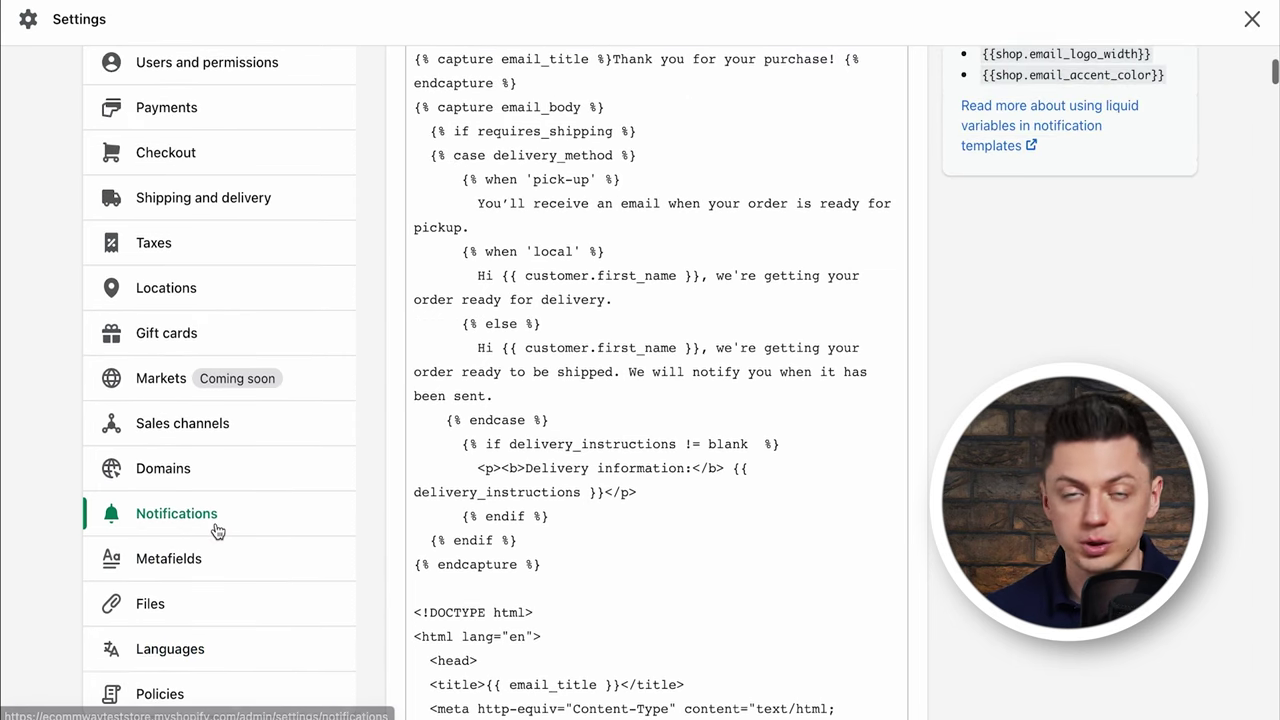
{"action": "scroll", "coordinate": [254, 540], "scroll_direction": "up", "scroll_amount": 5}
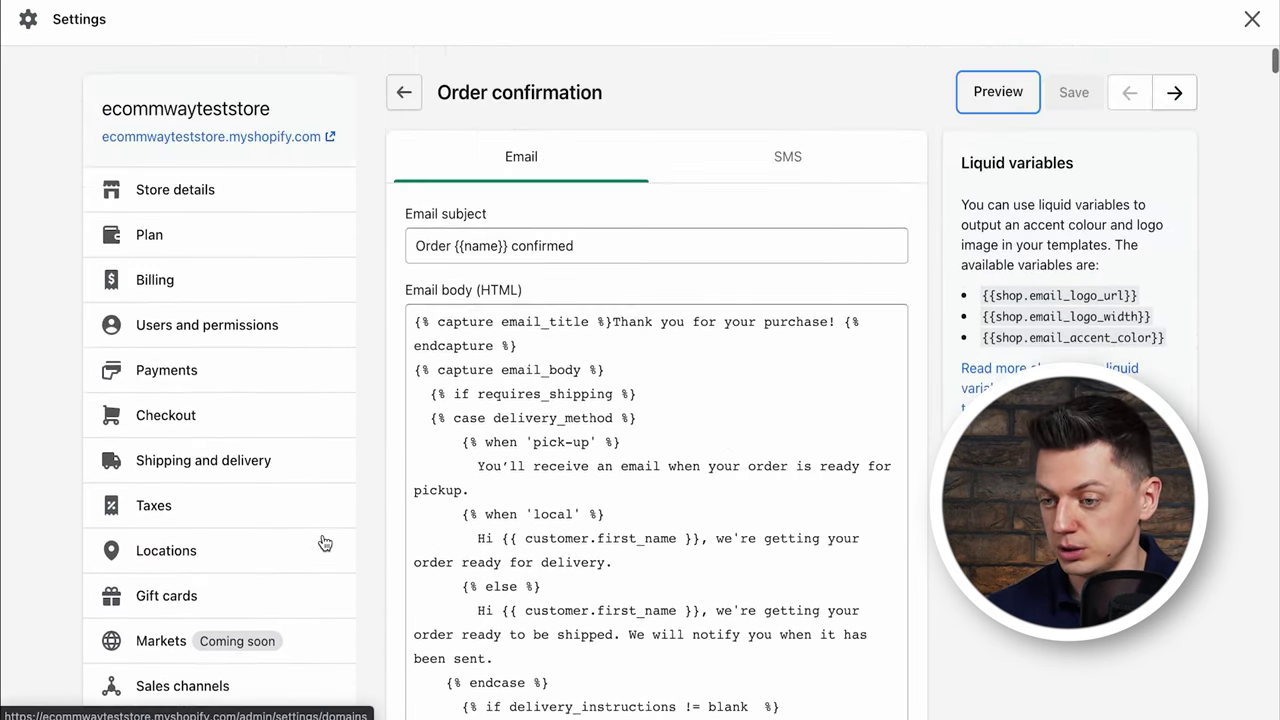
{"action": "left_click", "coordinate": [401, 92]}
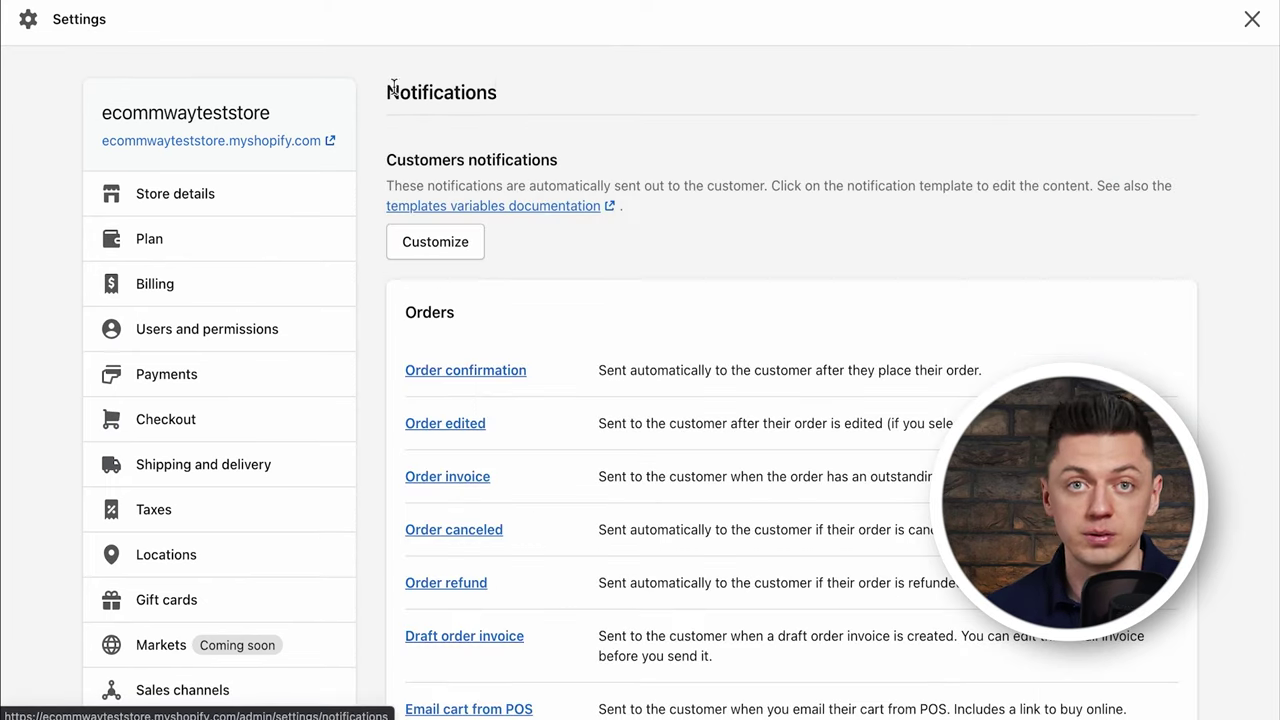